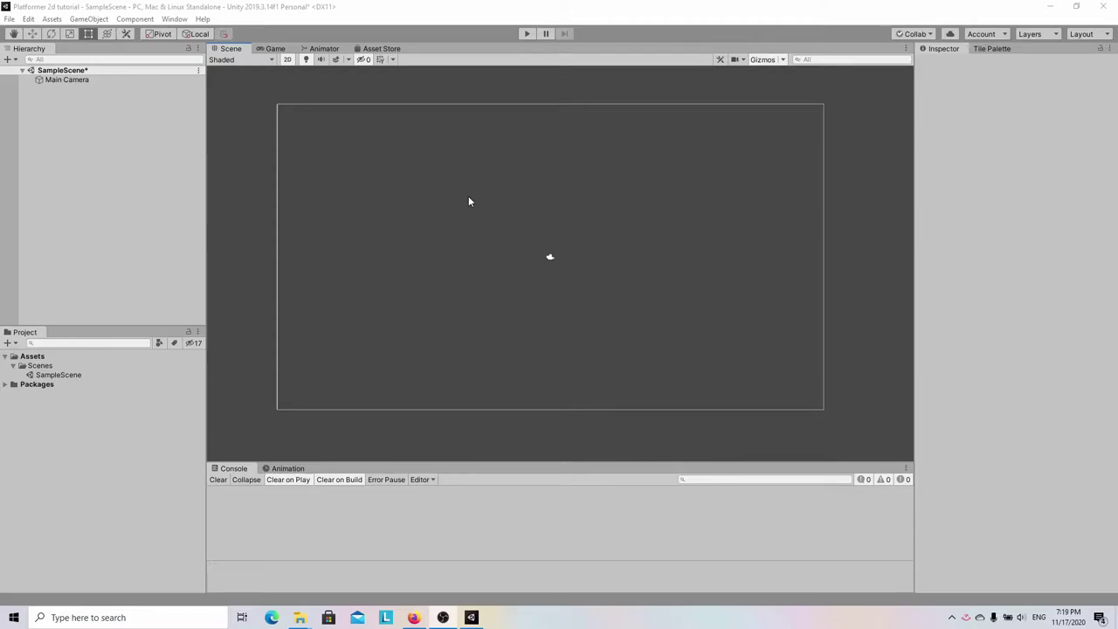
- Search the Asset Store for "crystal world" and open the Crystal World Platformer asset page
click(389, 49)
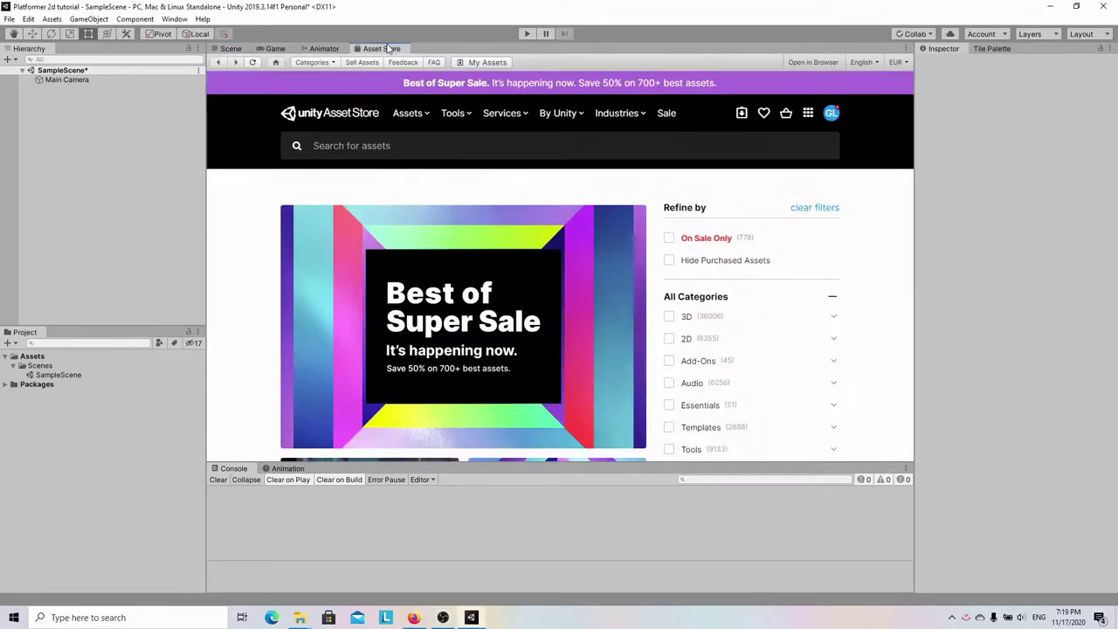
click(345, 146)
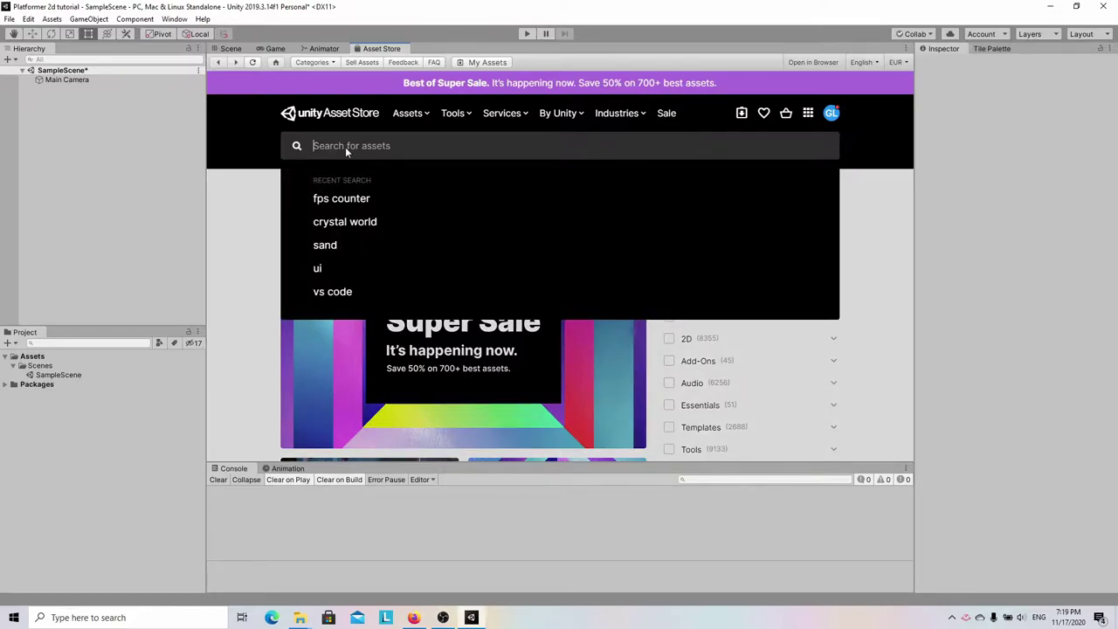
text(crystal world)
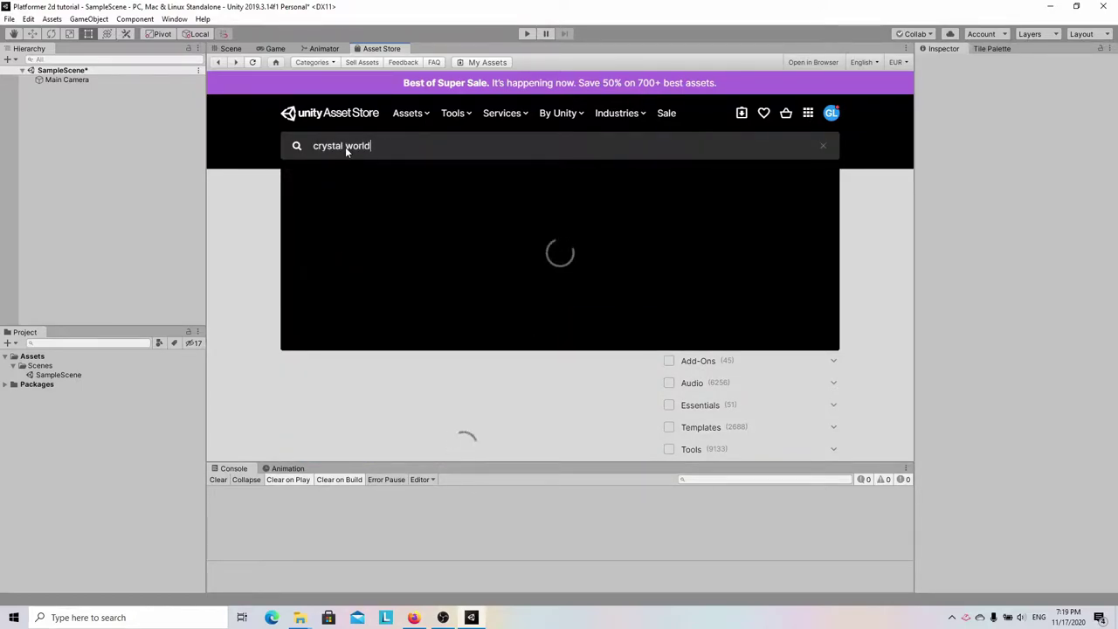
key(Return)
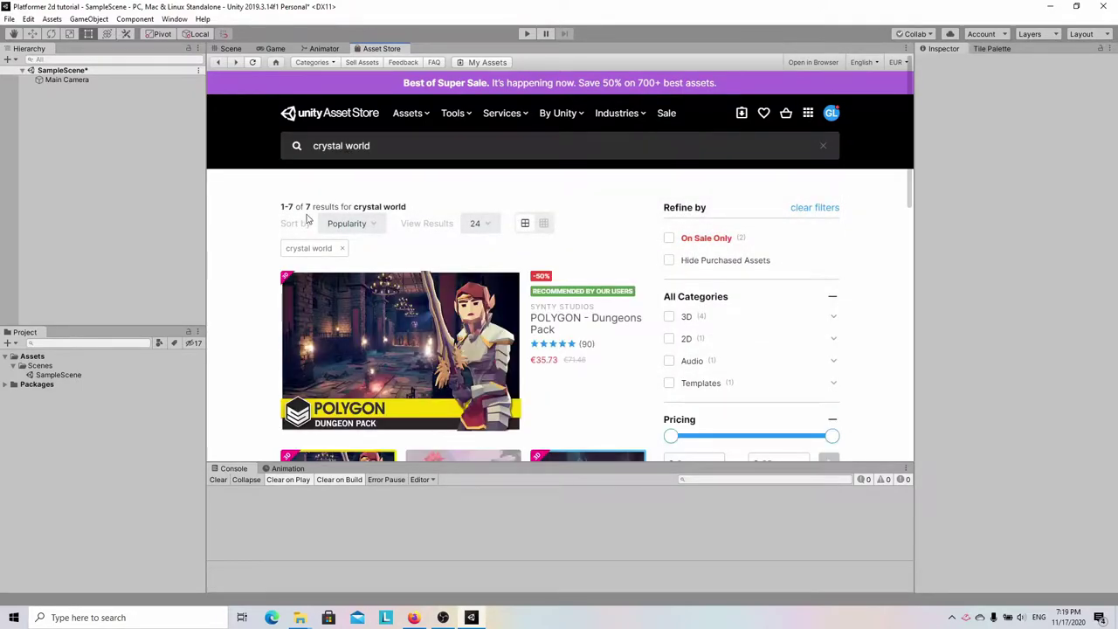
scroll(297, 229, down, 5)
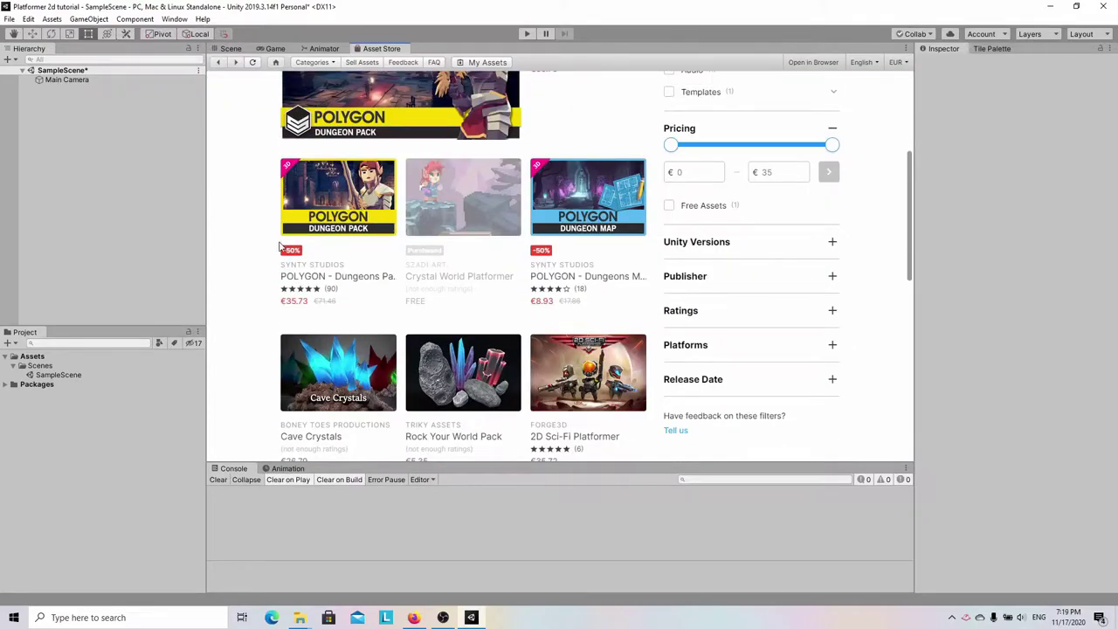
click(461, 283)
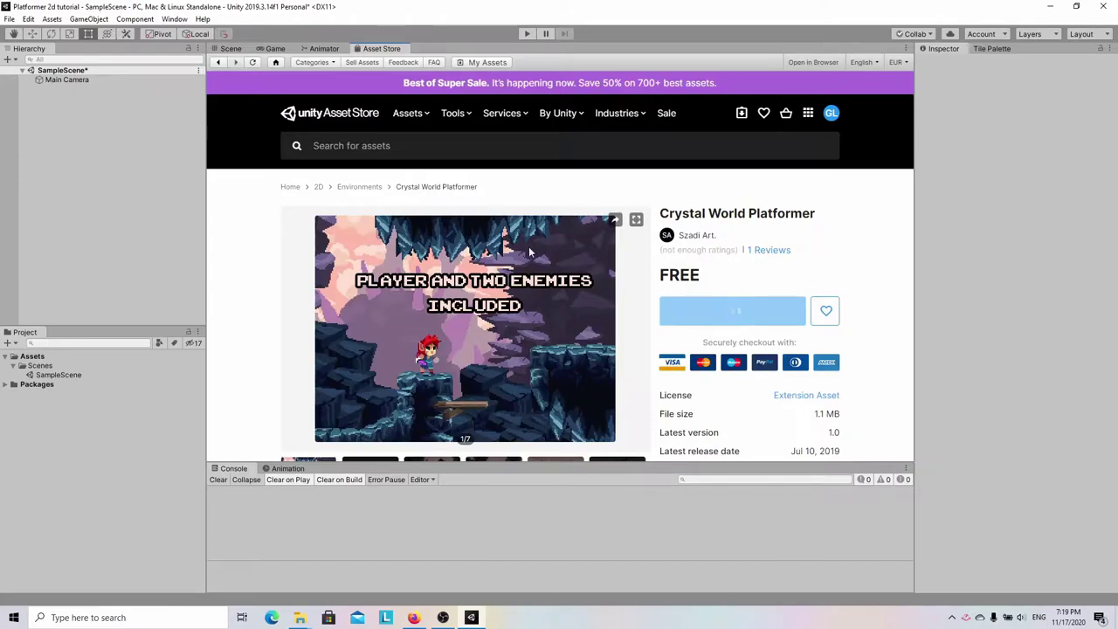
- Import the complete Crystal World Platformer package into the project and return to the Scene view
scroll(636, 256, down, 3)
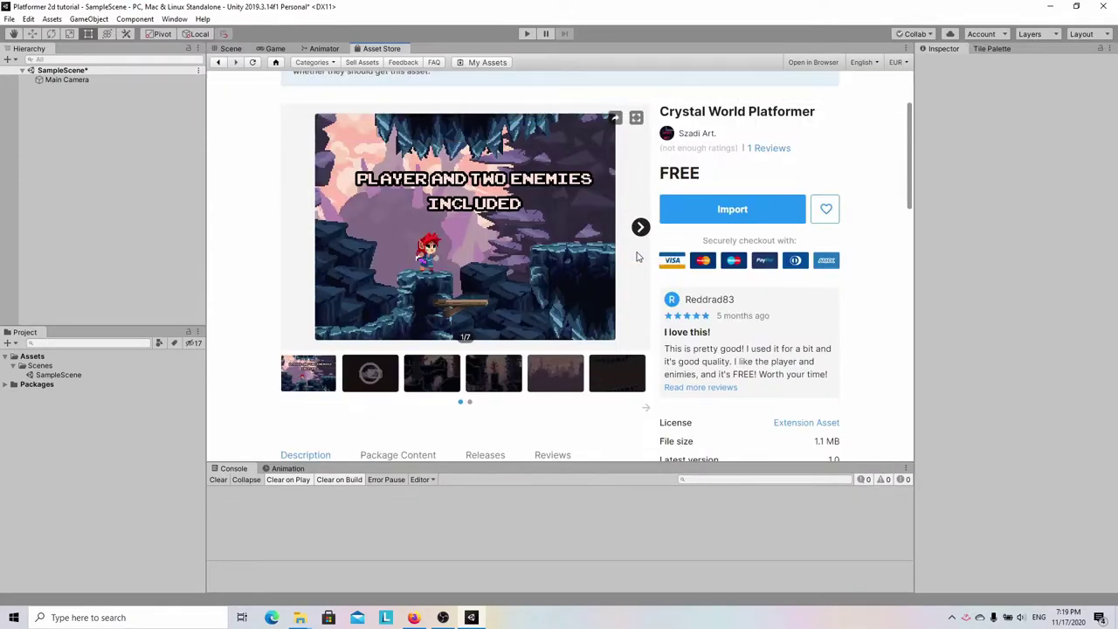
click(752, 218)
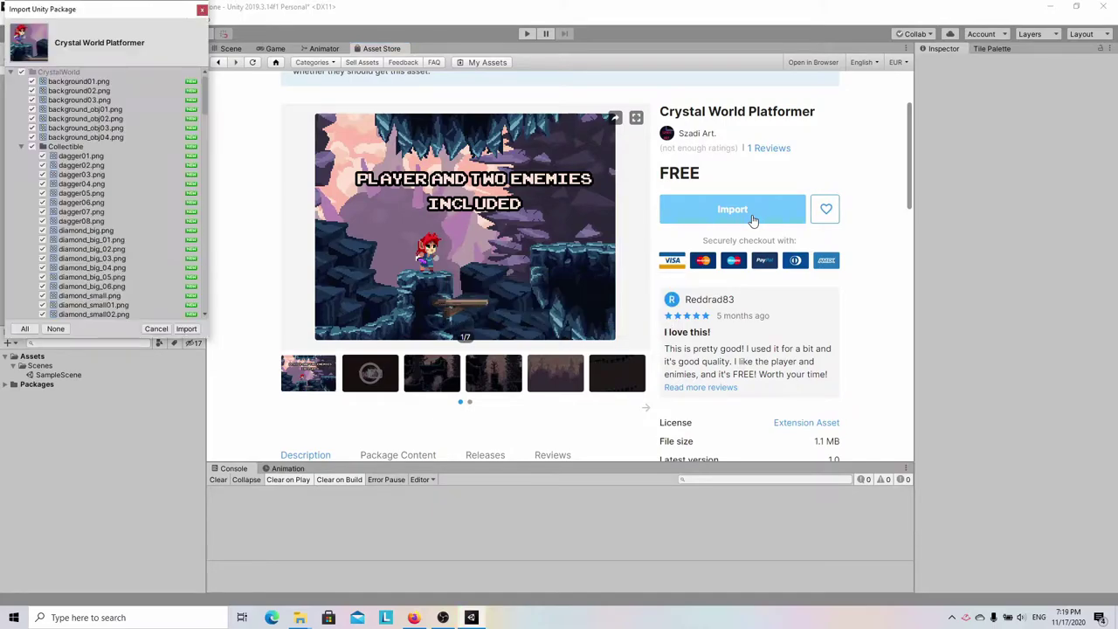
click(187, 329)
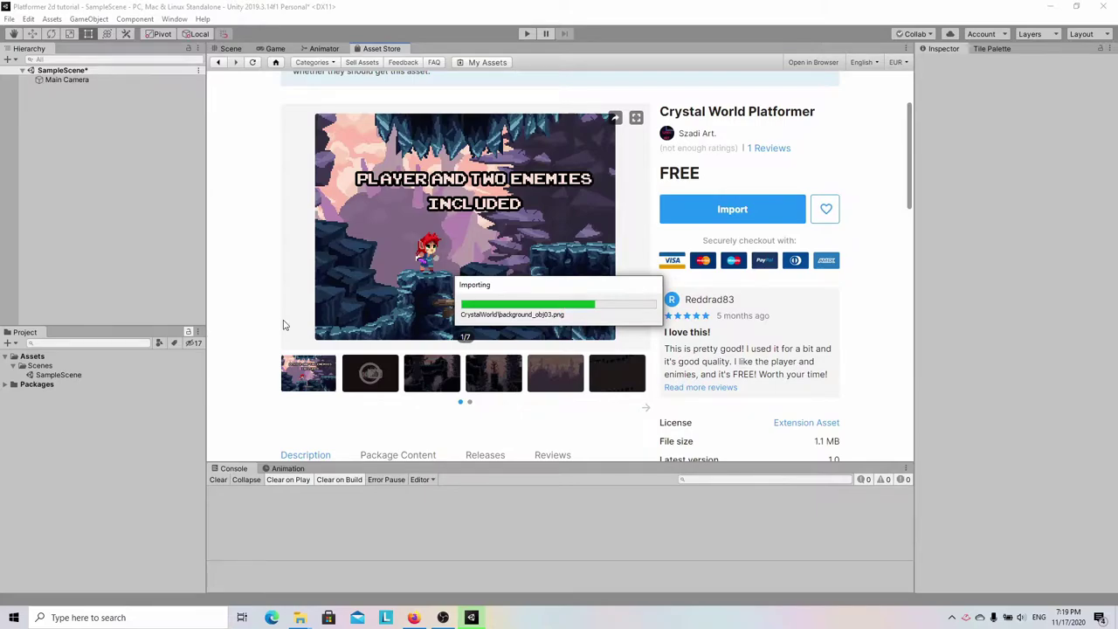
click(231, 50)
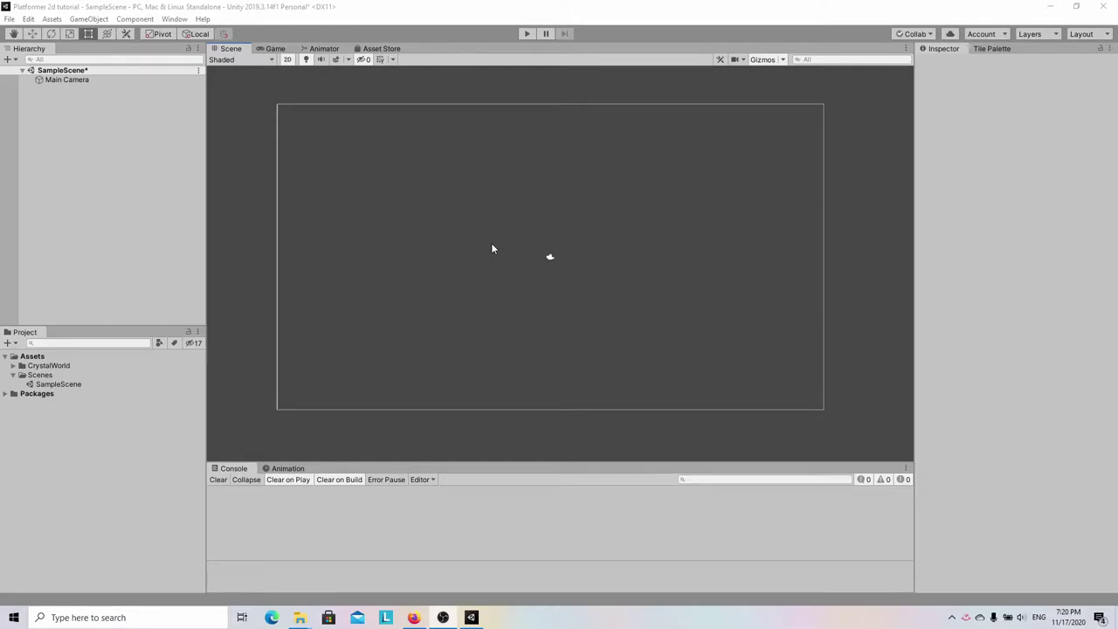
- Set background01, background02 and background03 in the CrystalWorld folder to 16 pixels per unit with Point (no filter) filtering, and apply
click(12, 365)
click(72, 450)
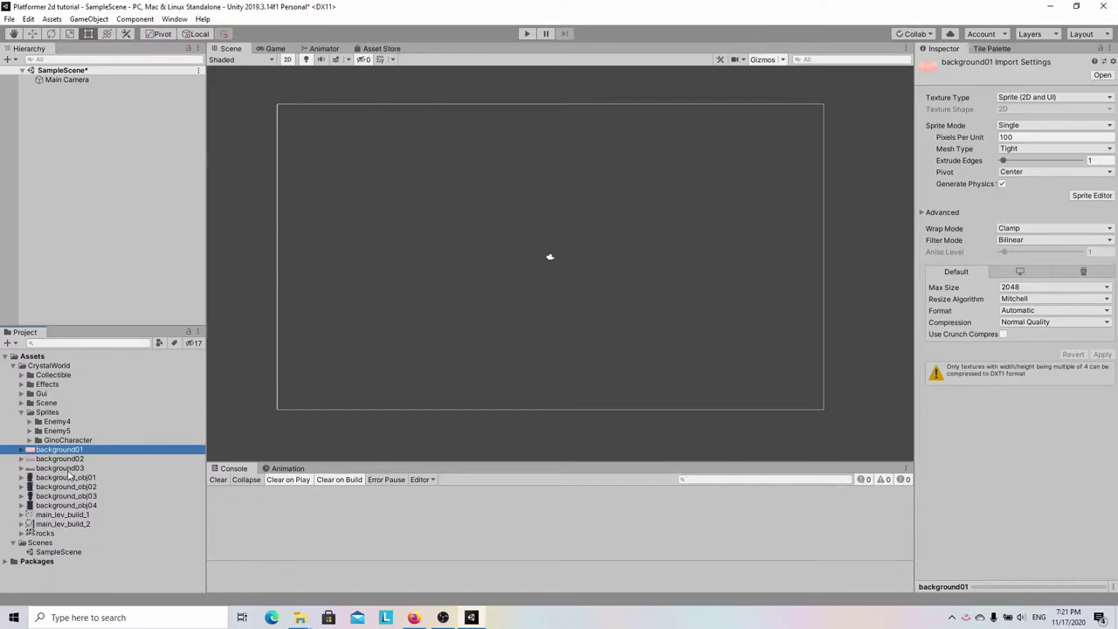
shift+click(68, 468)
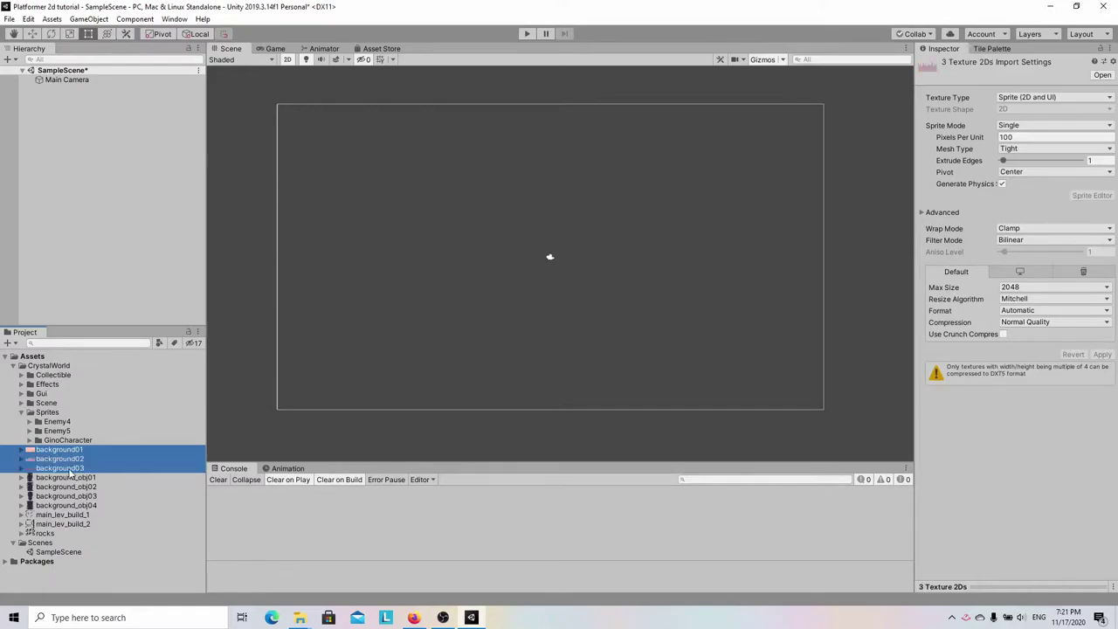
click(1018, 137)
text(16)
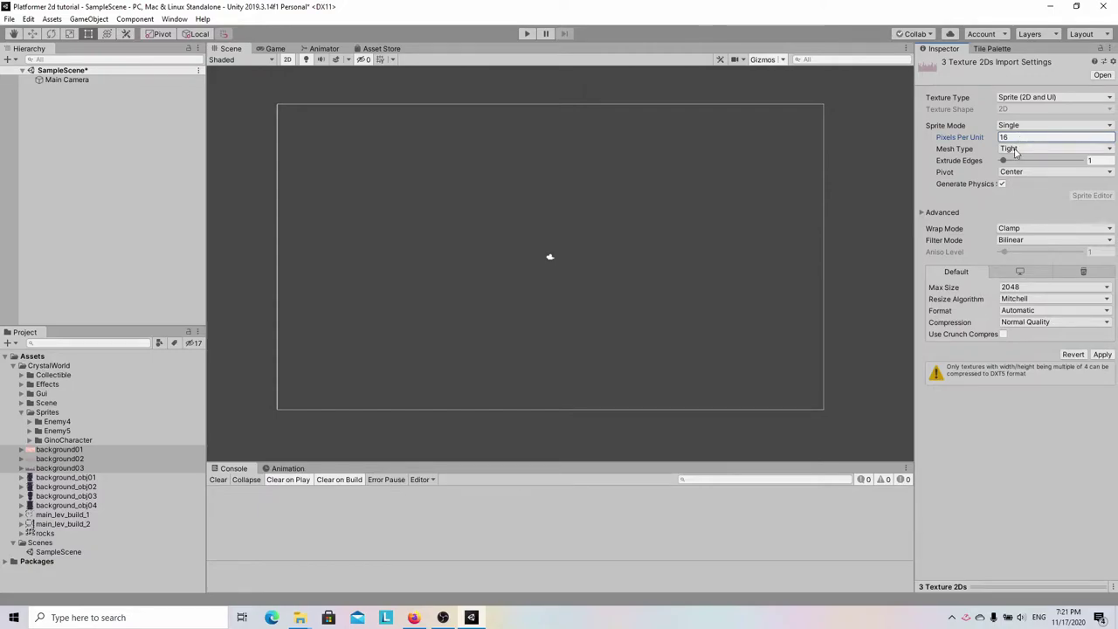
click(1013, 240)
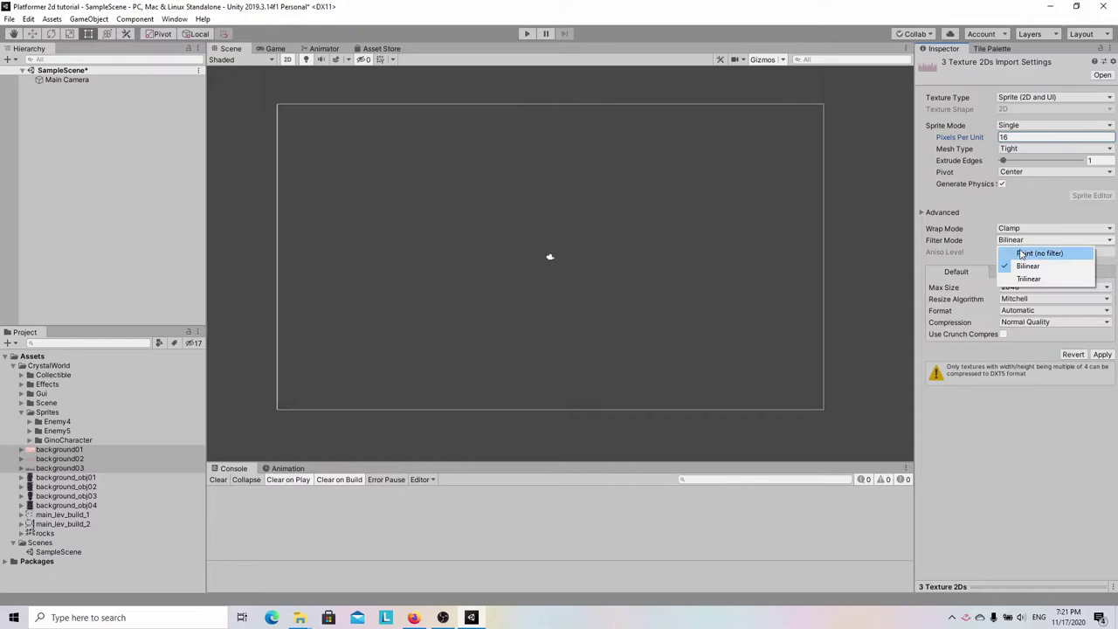
click(1018, 253)
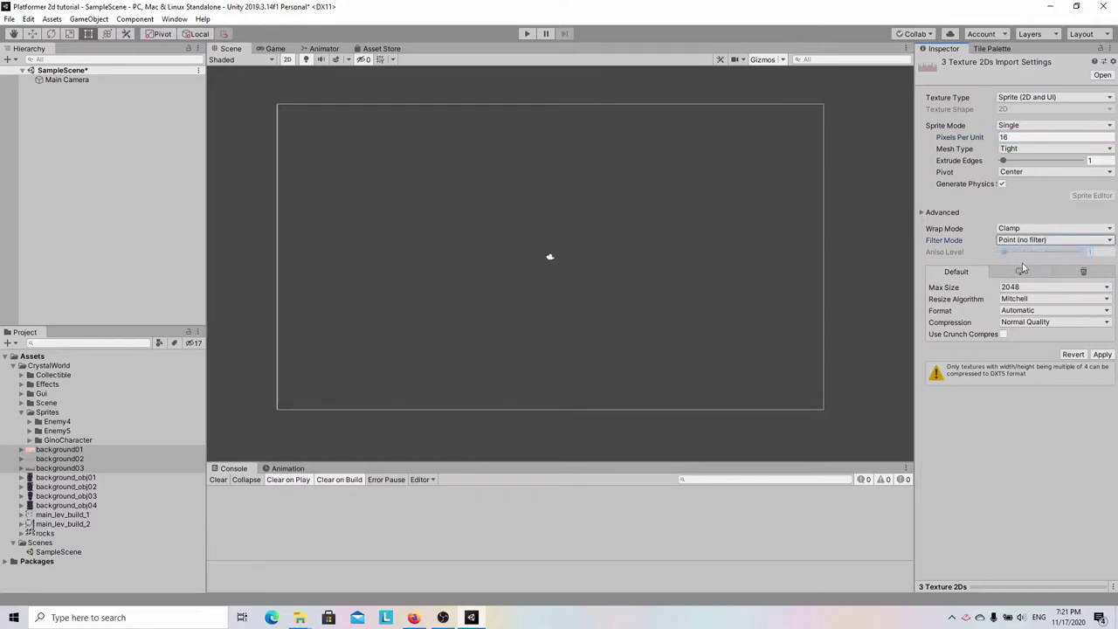
click(1107, 356)
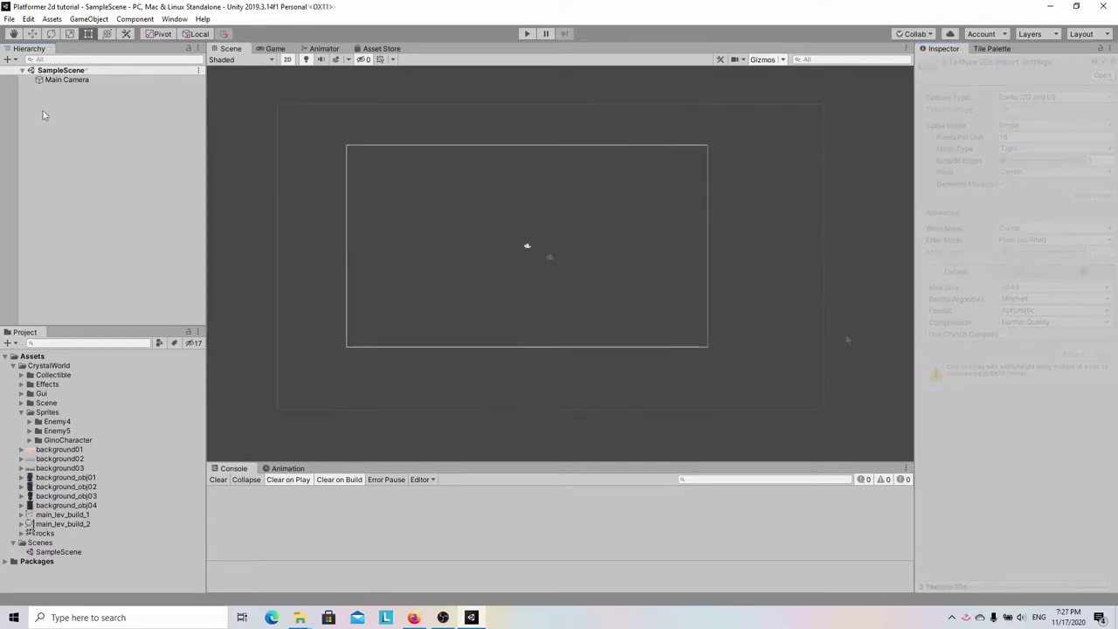
- Create an empty game object named Background in the scene and reset its transform position
right_click(37, 110)
click(77, 214)
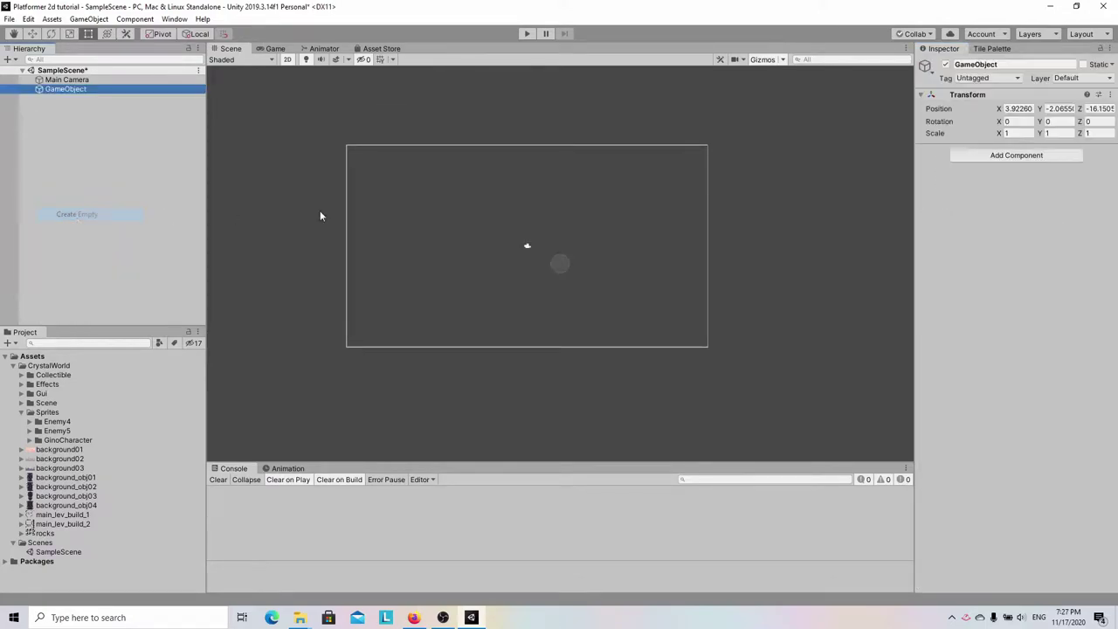
click(984, 65)
text(Back)
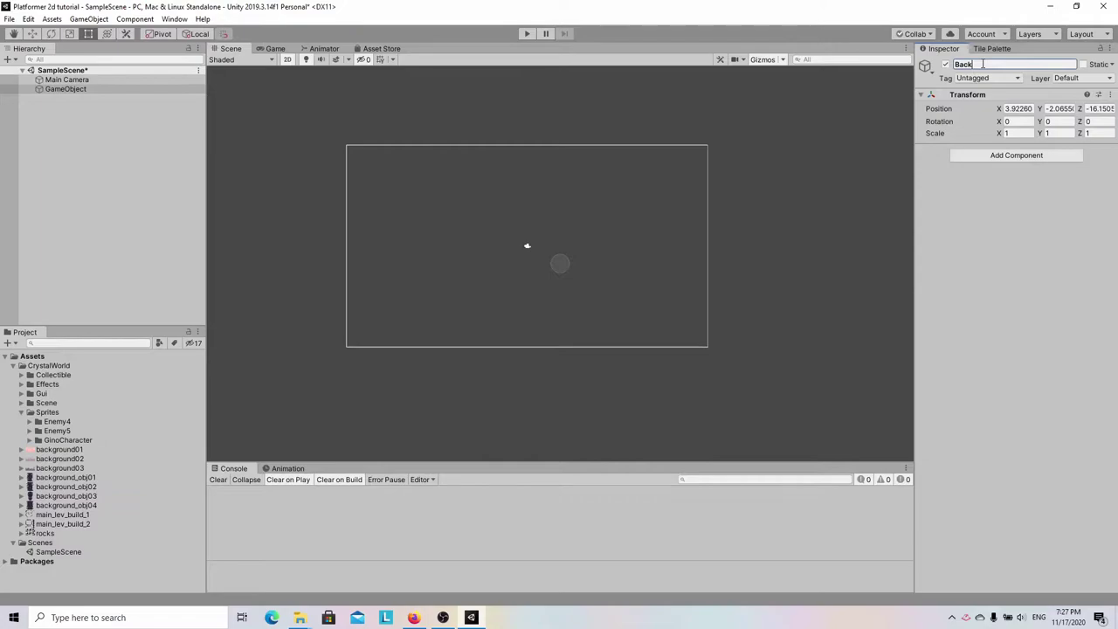
text(ground)
key(Return)
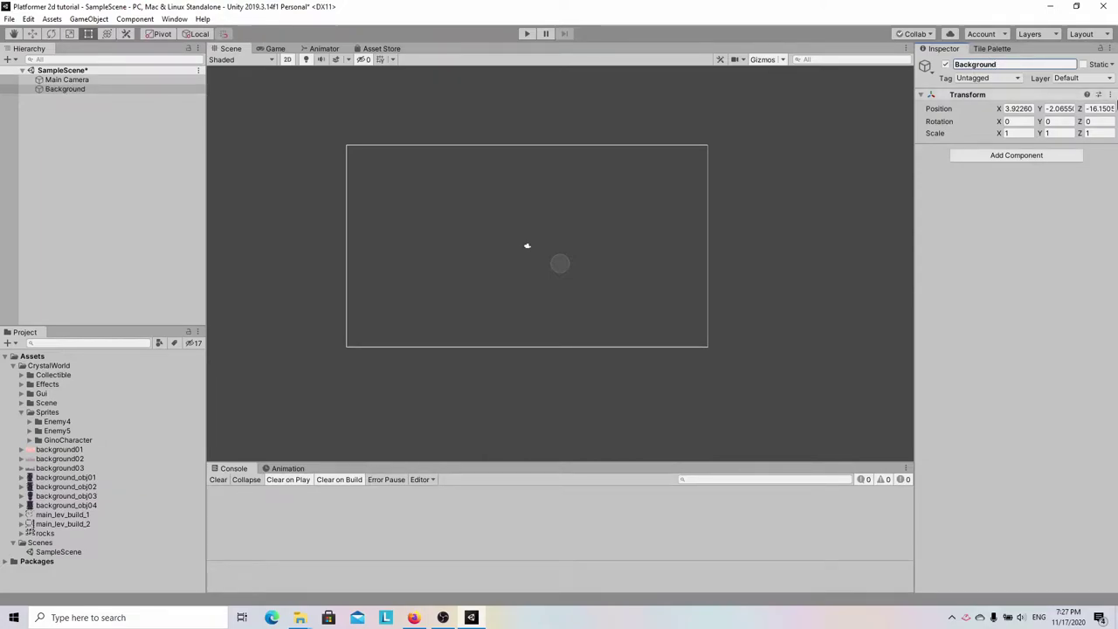
click(1109, 94)
click(1096, 108)
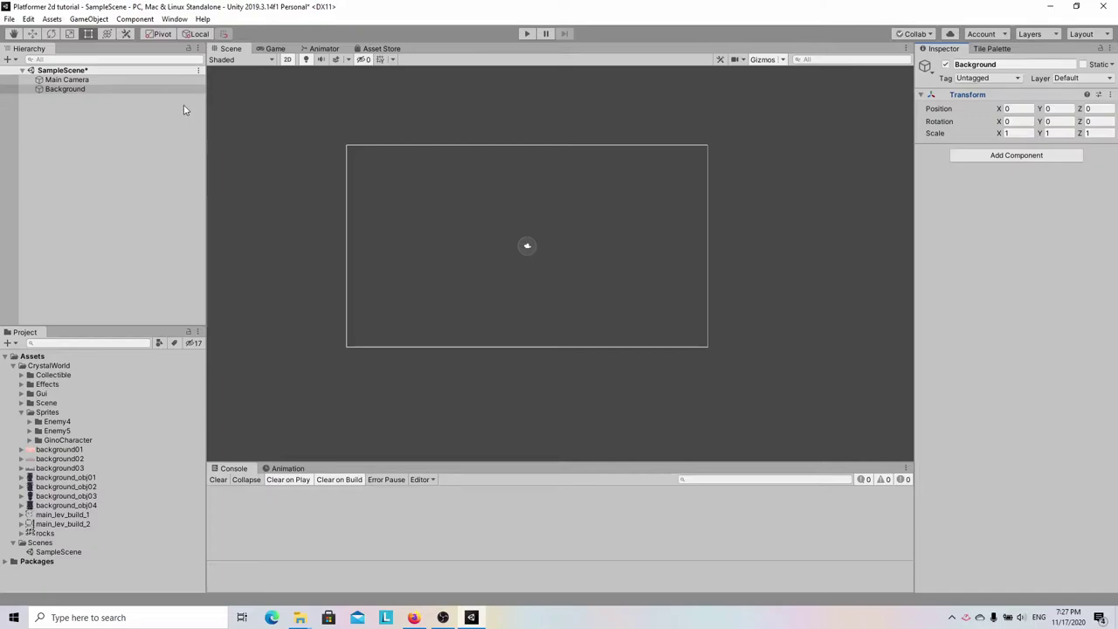
- Create an empty child object under Background and name it Layer1
right_click(74, 90)
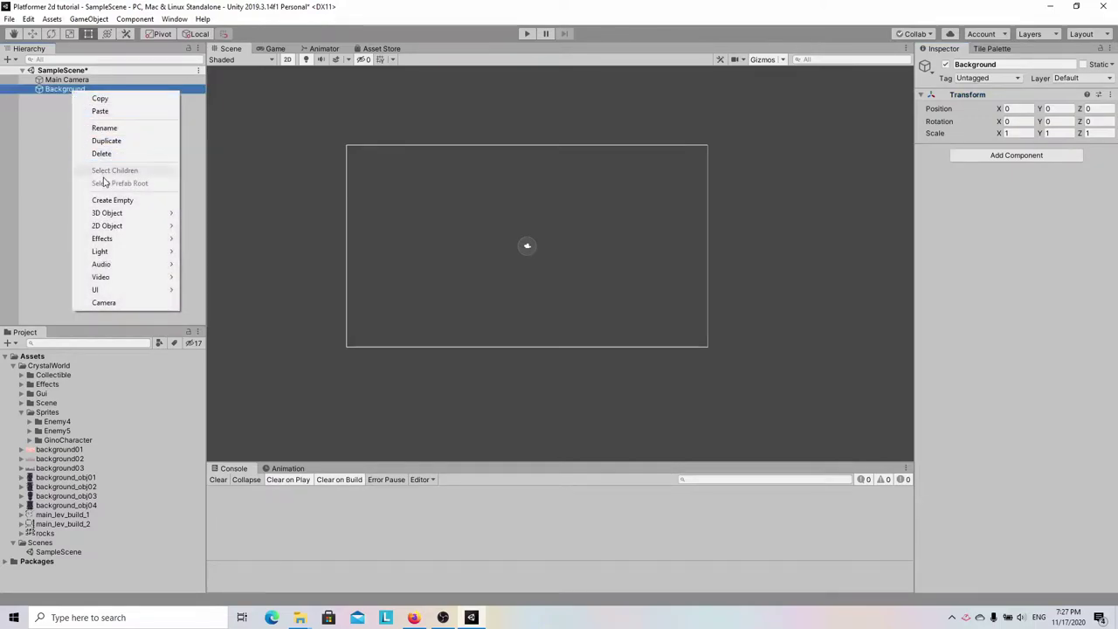
click(113, 200)
click(974, 64)
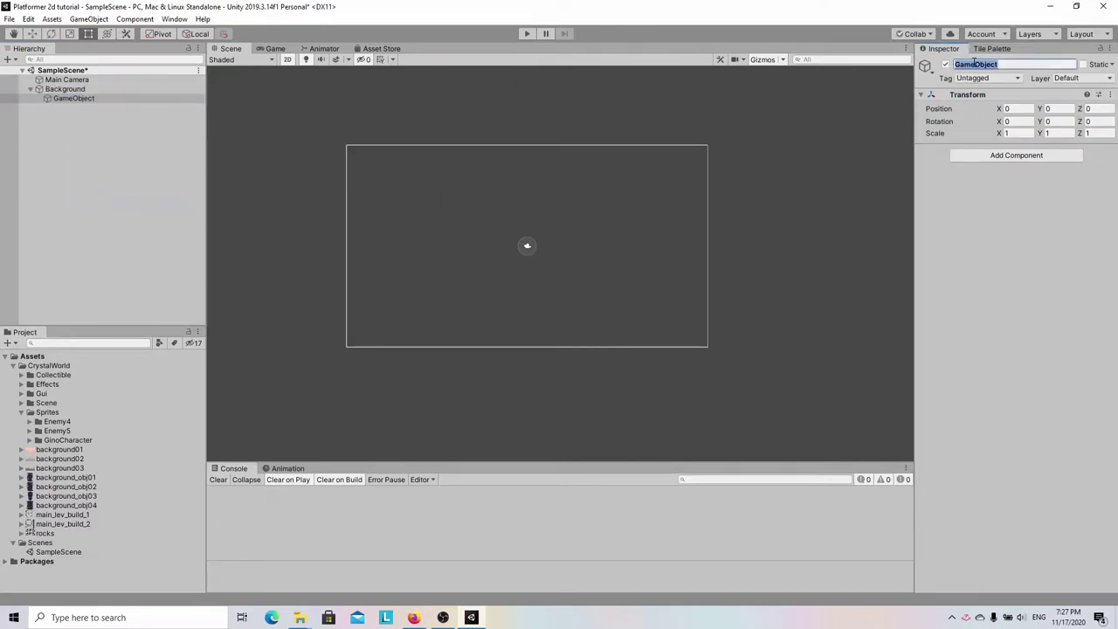
text(Layer1)
key(Return)
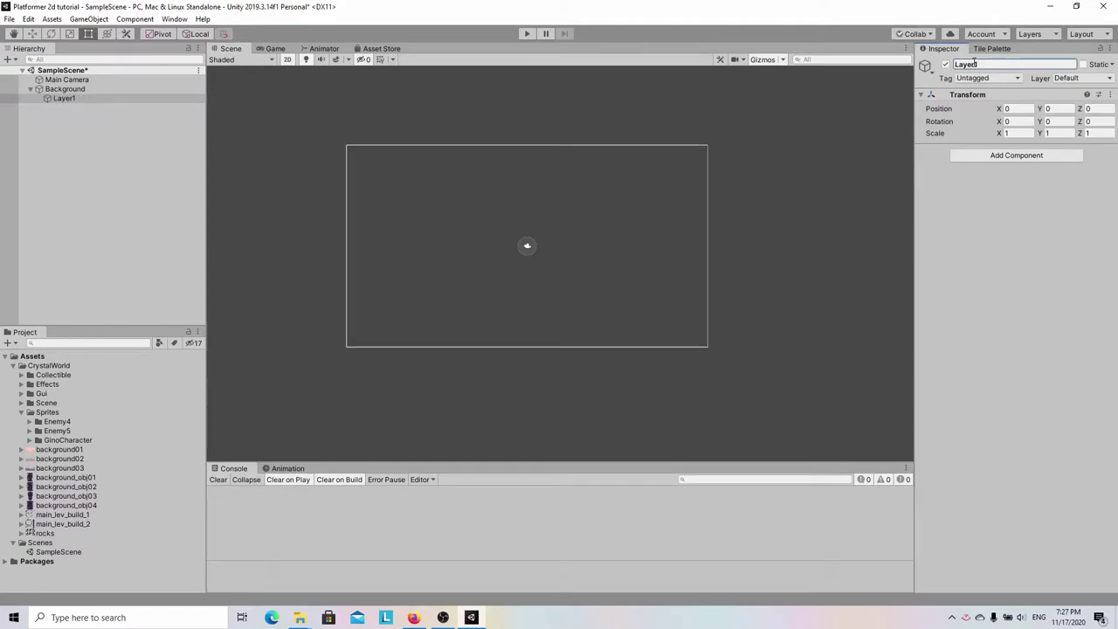
- Add a 2D sprite object under Layer1 and assign background01 as its sprite
right_click(58, 99)
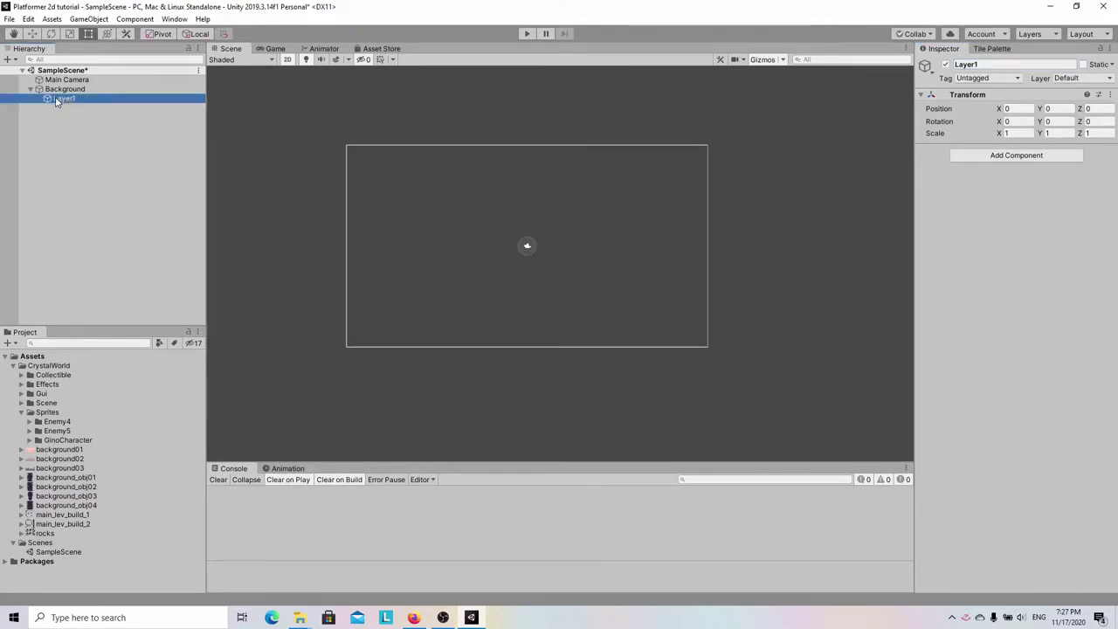
mouse_move(114, 232)
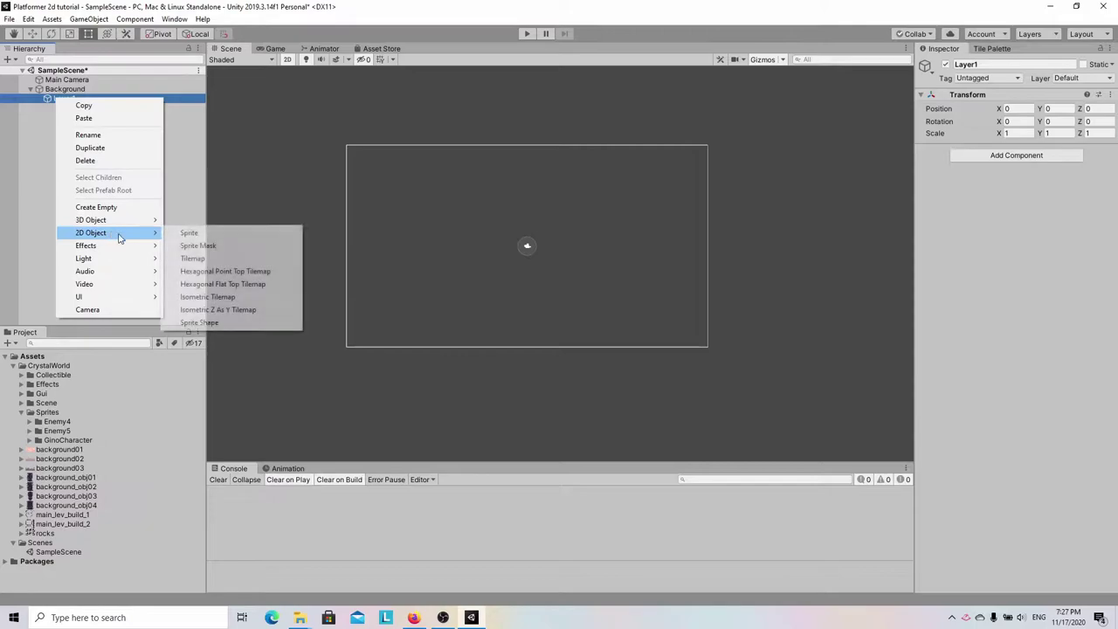
click(189, 233)
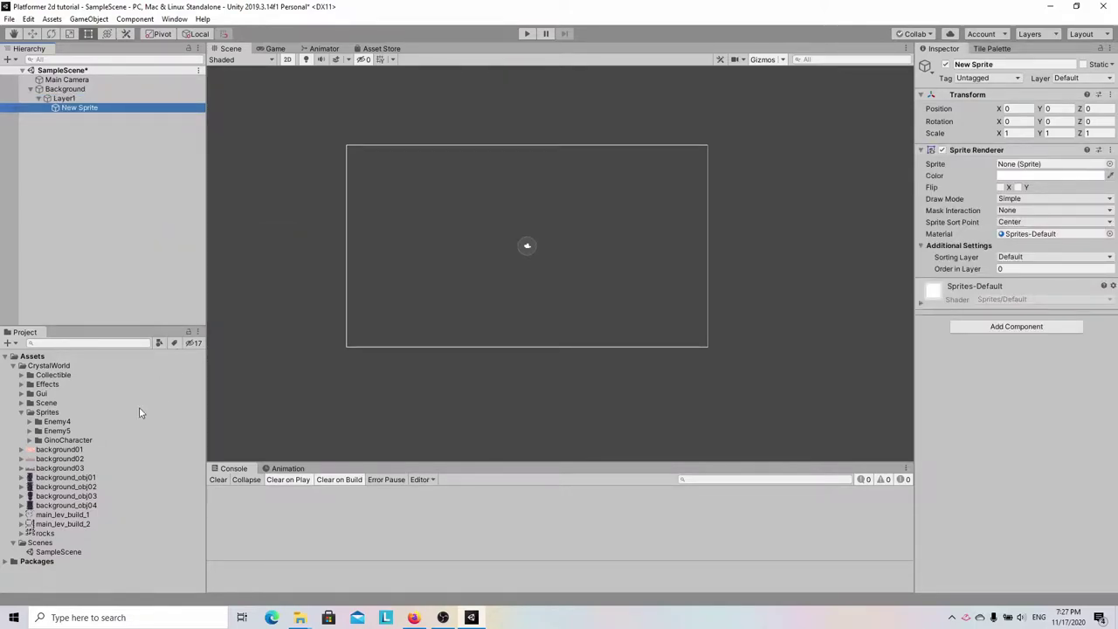
drag(75, 453, 1033, 168)
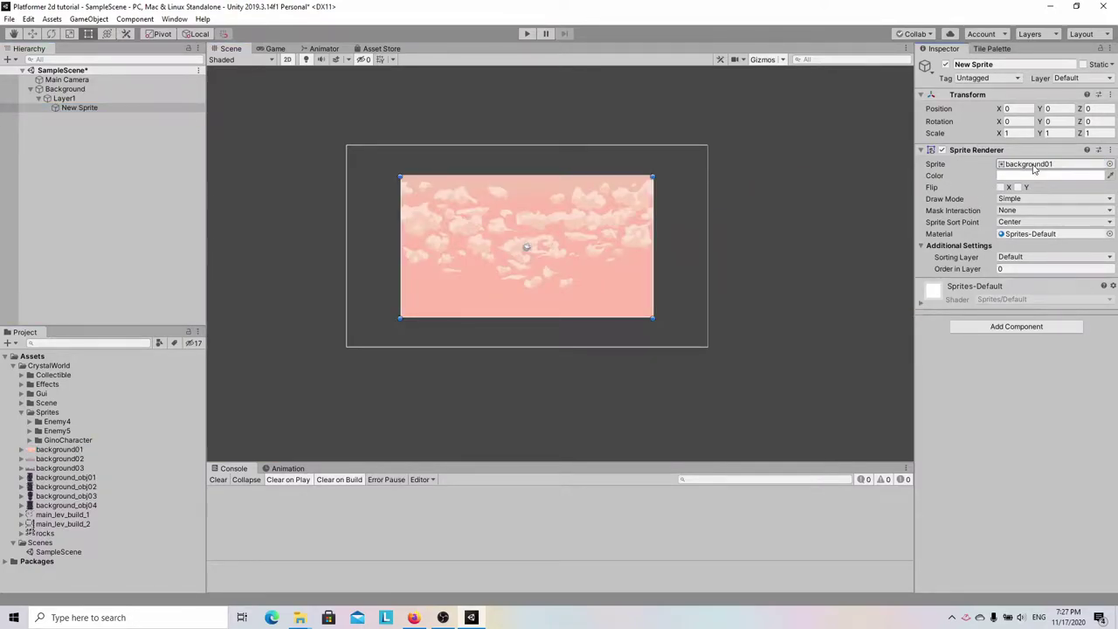
- Duplicate the background sprite in Layer1 and place the copy beside the original at X position 30
right_click(85, 110)
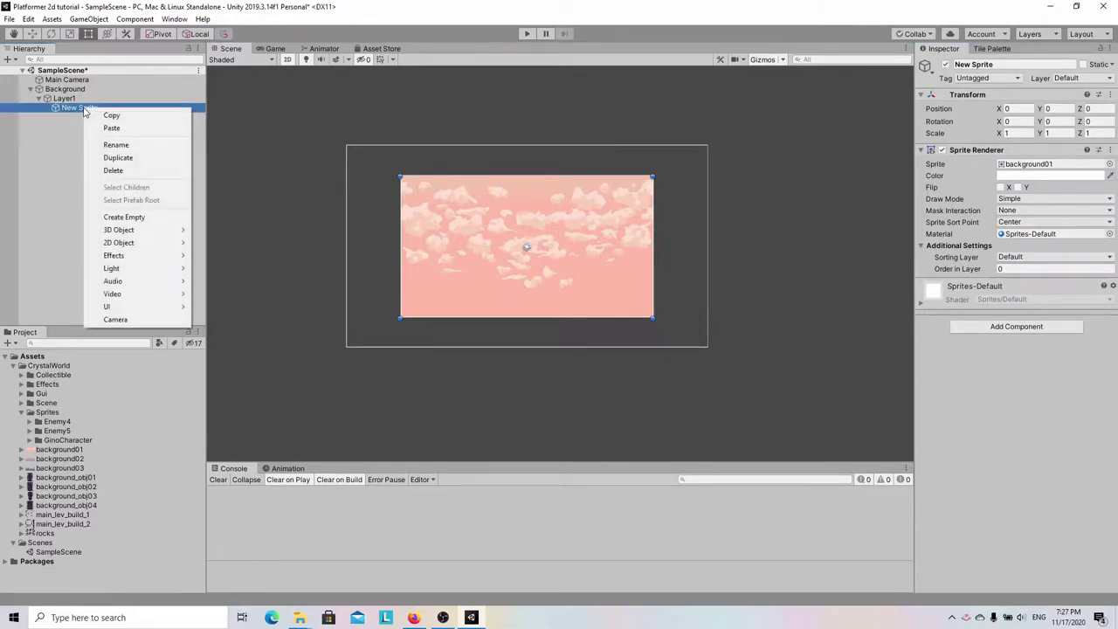
click(153, 158)
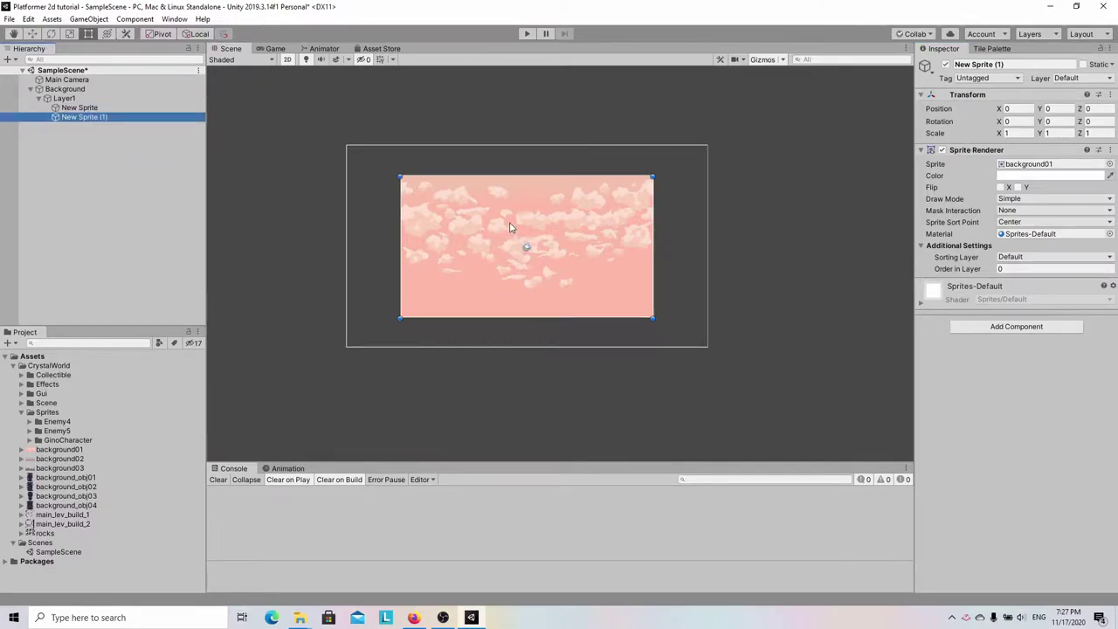
drag(463, 228, 718, 232)
click(1023, 110)
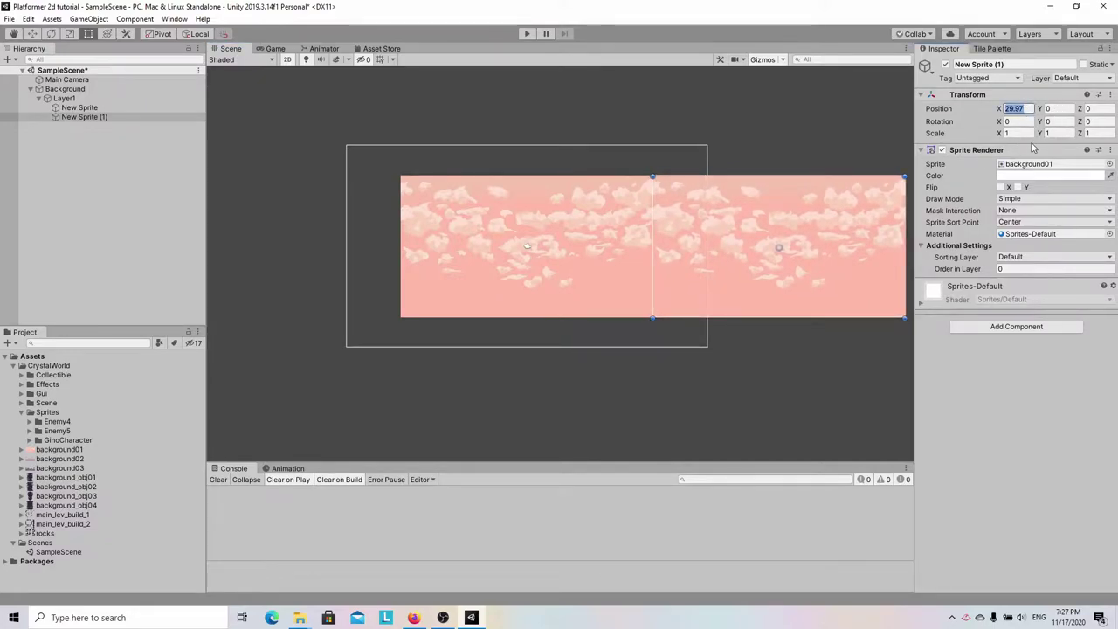
text(30)
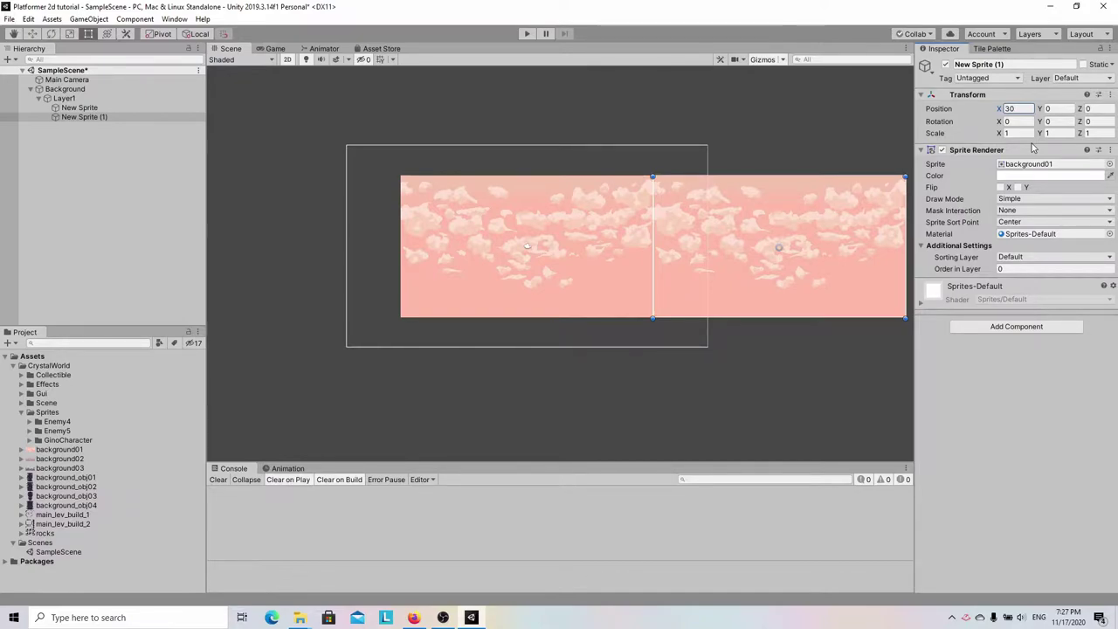
- Duplicate Layer1 with its two sprites inside Background and rename the copy Layer2
click(66, 99)
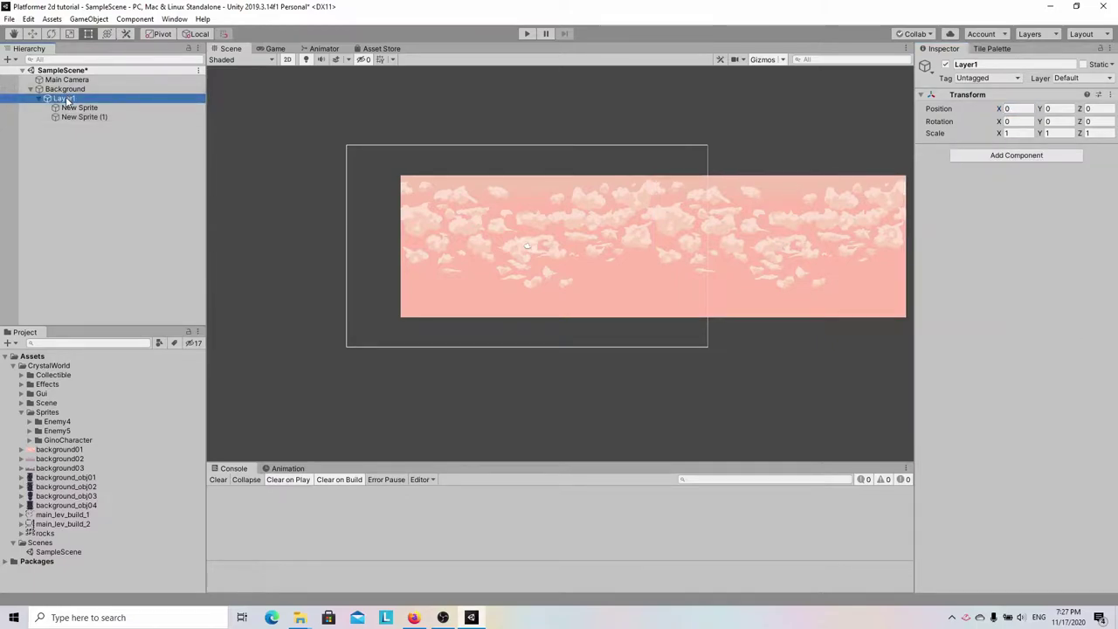
right_click(66, 98)
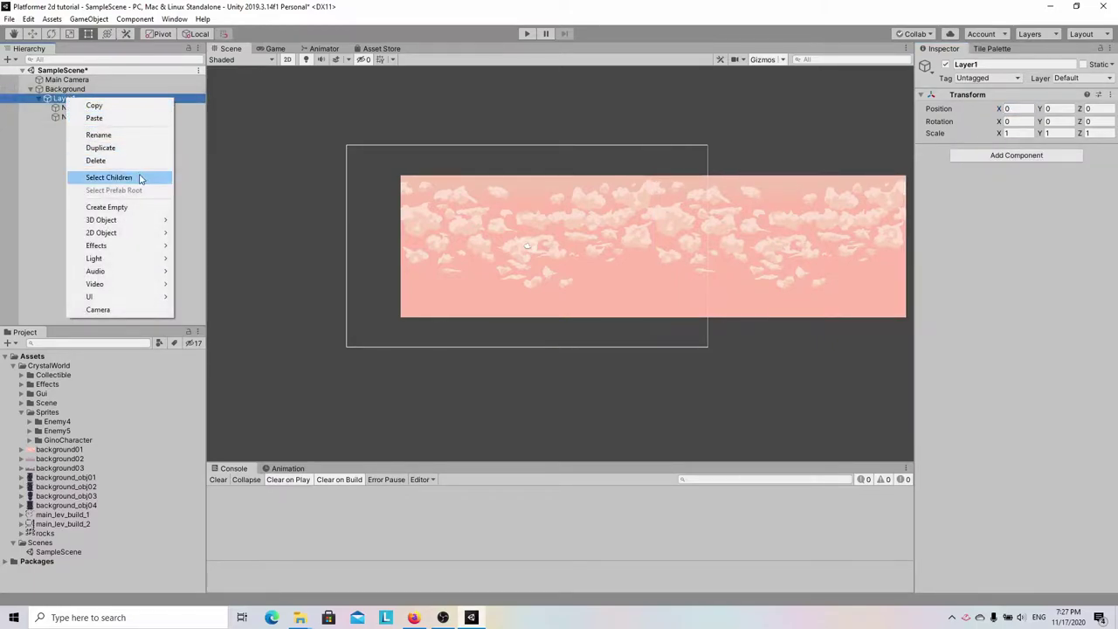
click(103, 148)
click(40, 128)
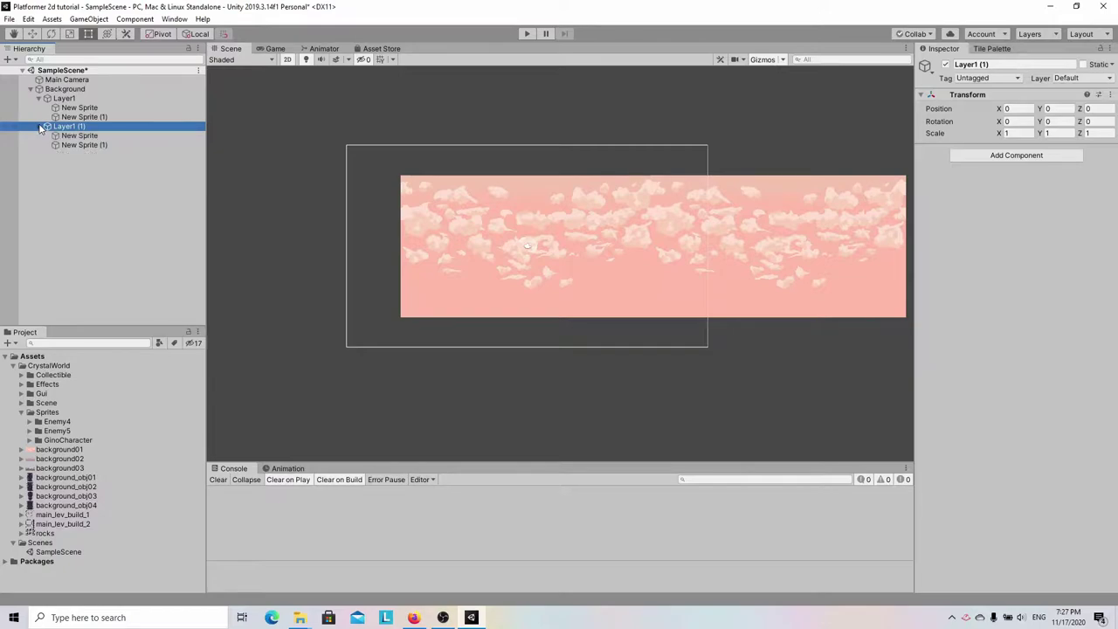
click(976, 64)
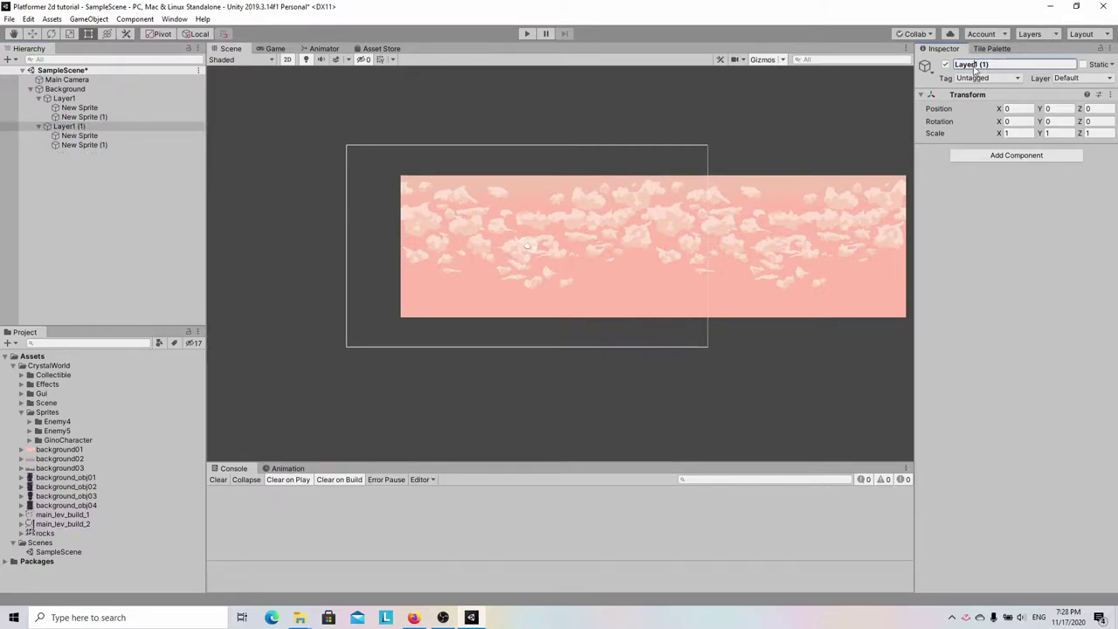
key(ctrl+a)
text(Layer2)
- Assign background02 as the sprite of both sprite objects under Layer2
click(82, 136)
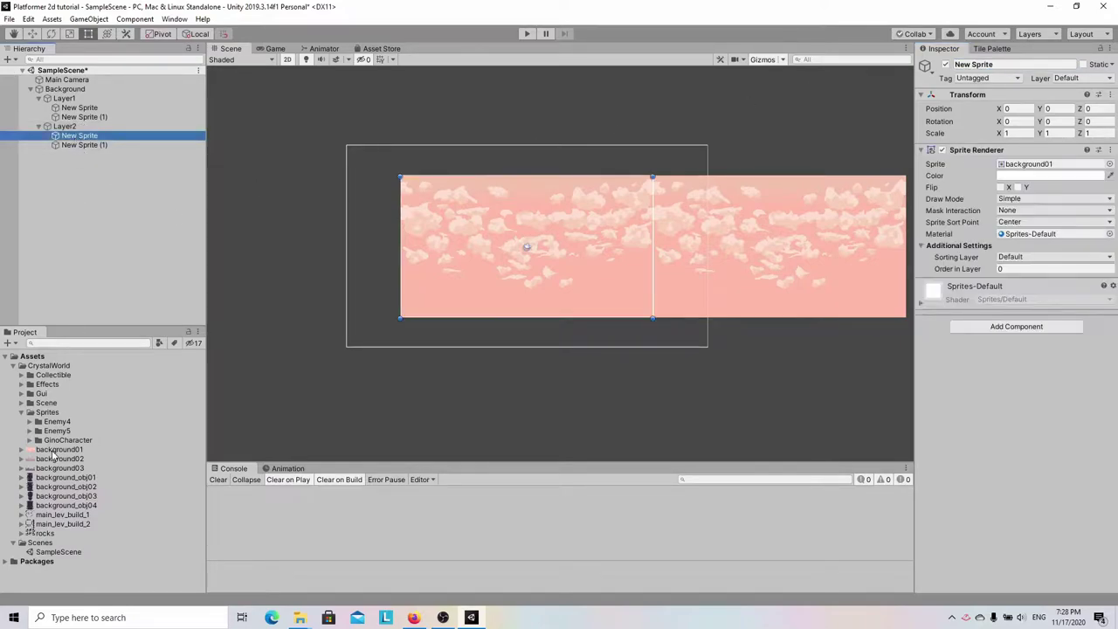
drag(60, 459, 1041, 171)
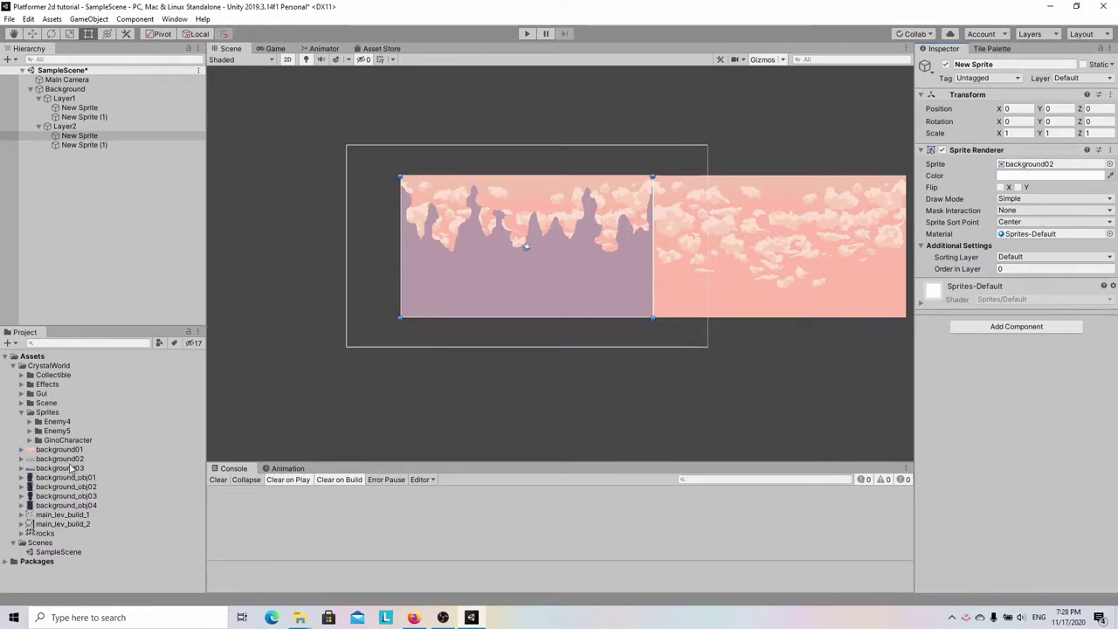
click(96, 145)
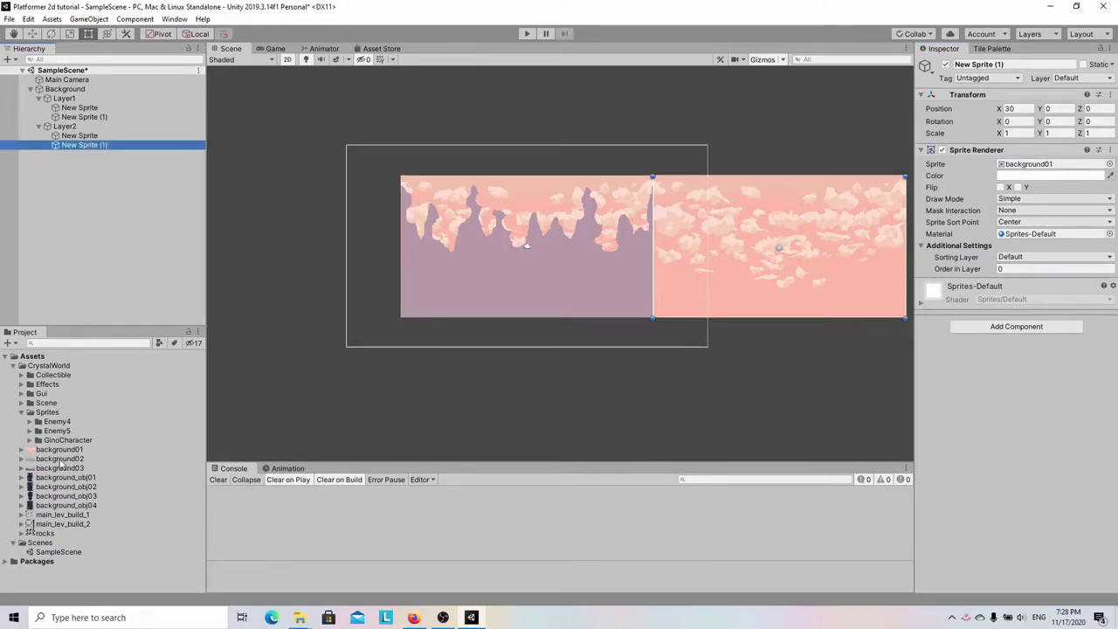
drag(59, 458, 1018, 167)
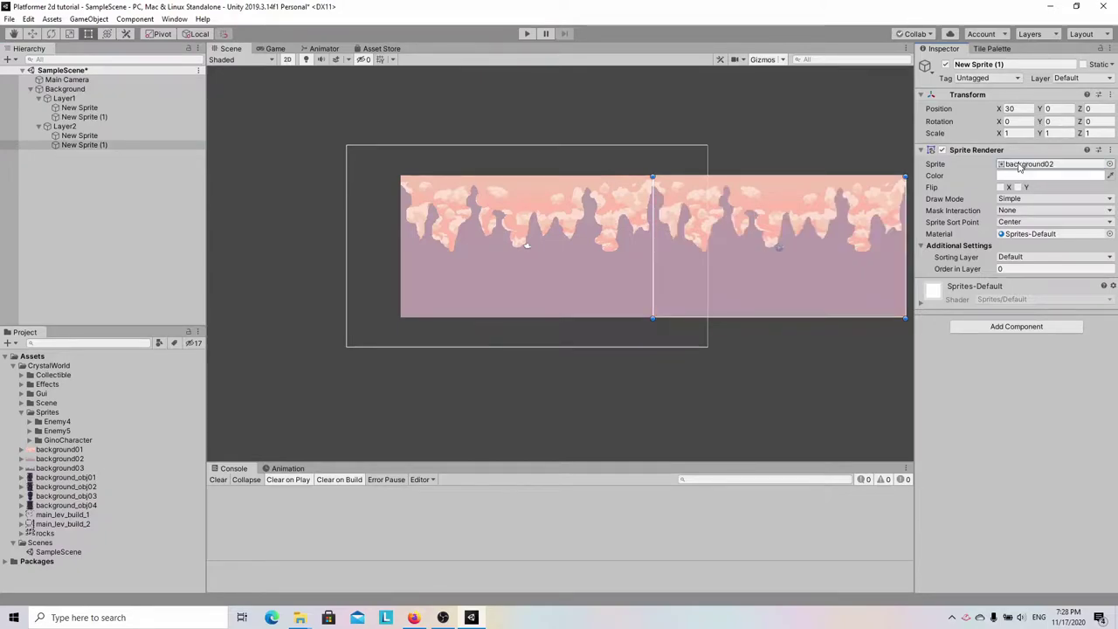
- Duplicate Layer2 with its sprites inside Background and rename the copy Layer3
click(63, 127)
right_click(62, 129)
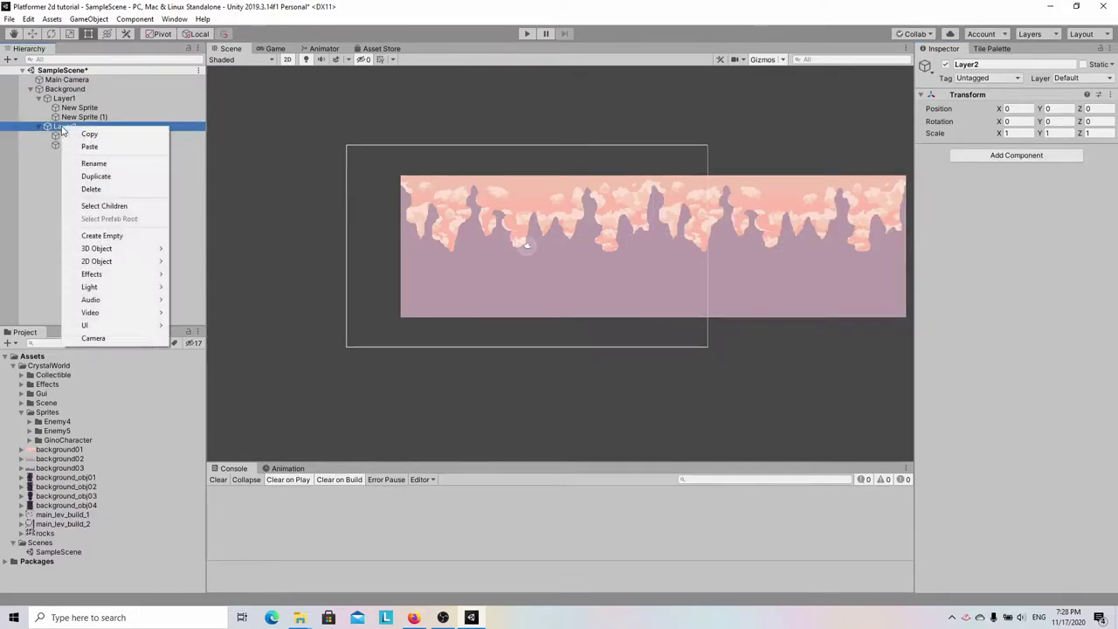
click(115, 177)
click(38, 154)
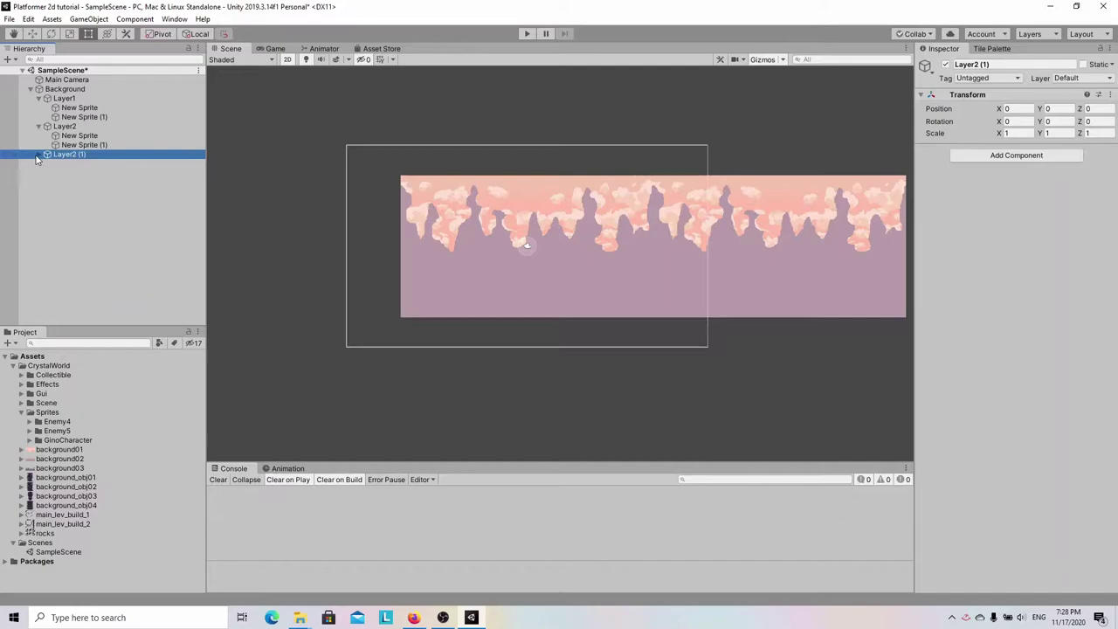
click(981, 64)
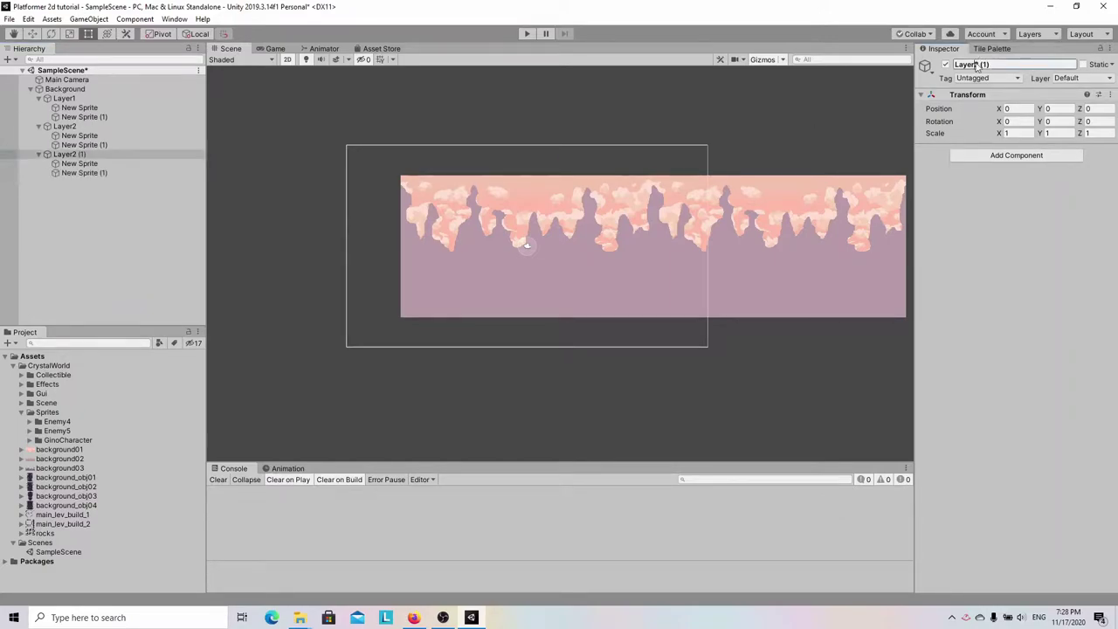
text(Layer3)
- Assign background03 as the sprite of both sprite objects under Layer3
click(76, 163)
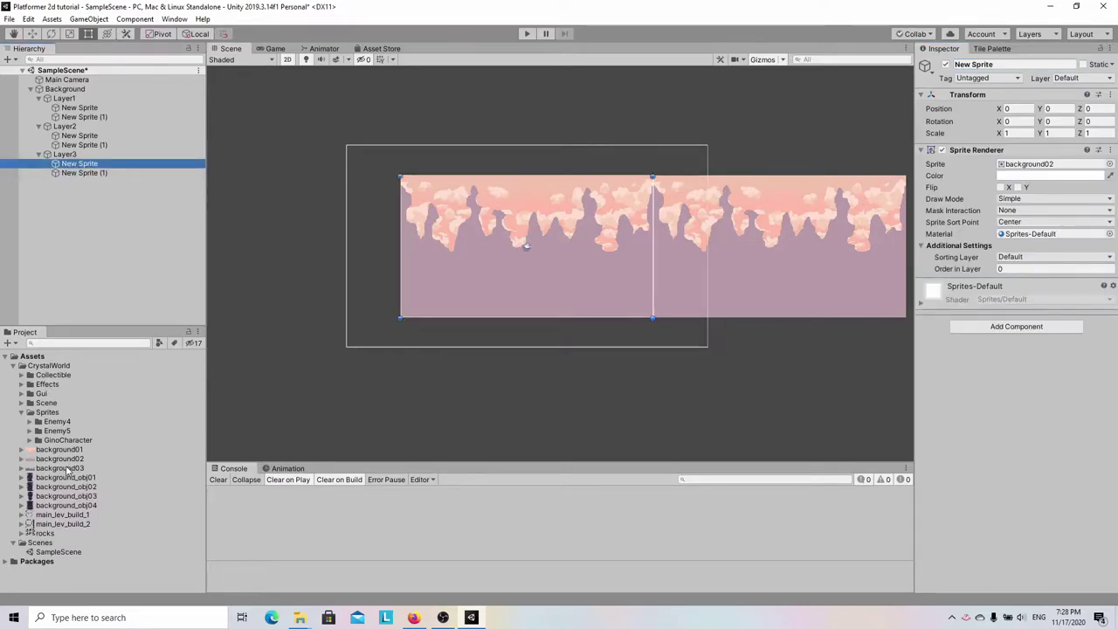
drag(61, 468, 1036, 172)
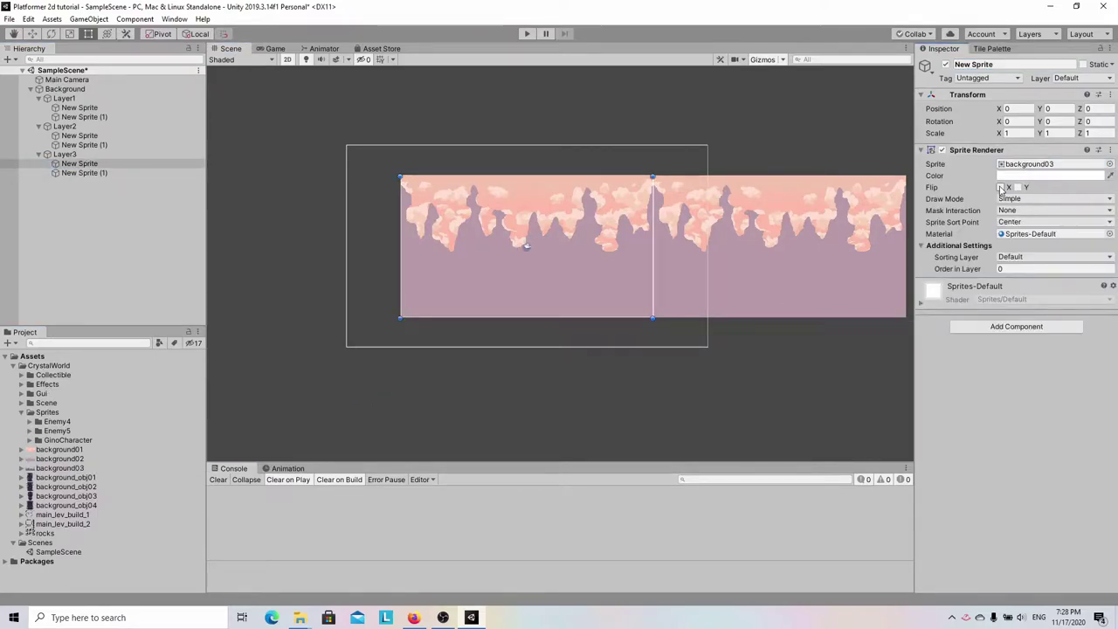
click(77, 173)
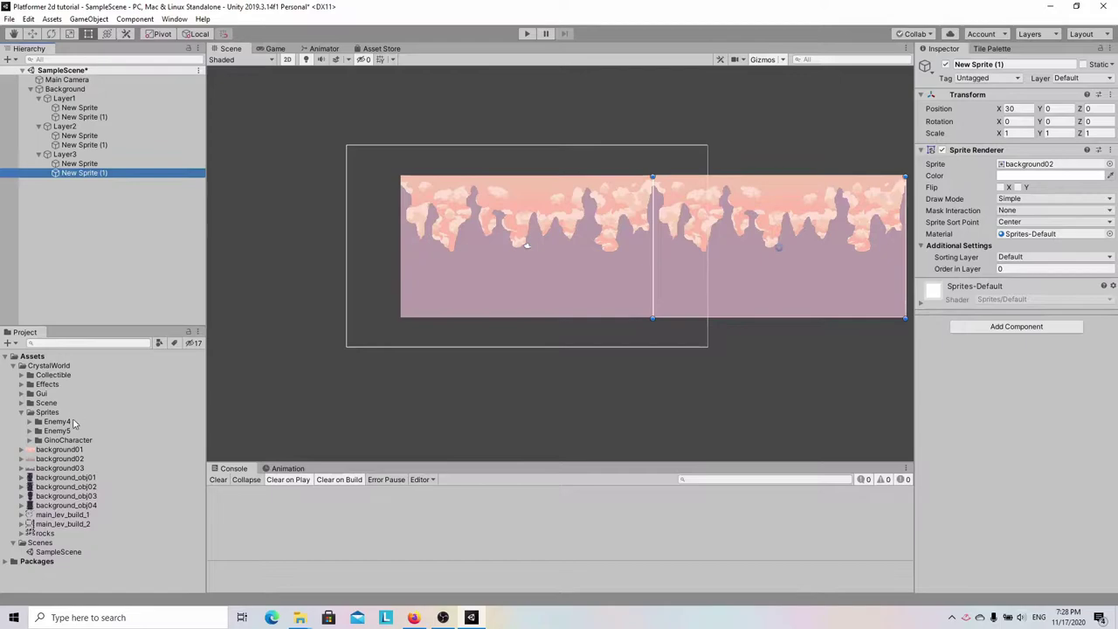
drag(69, 468, 1057, 170)
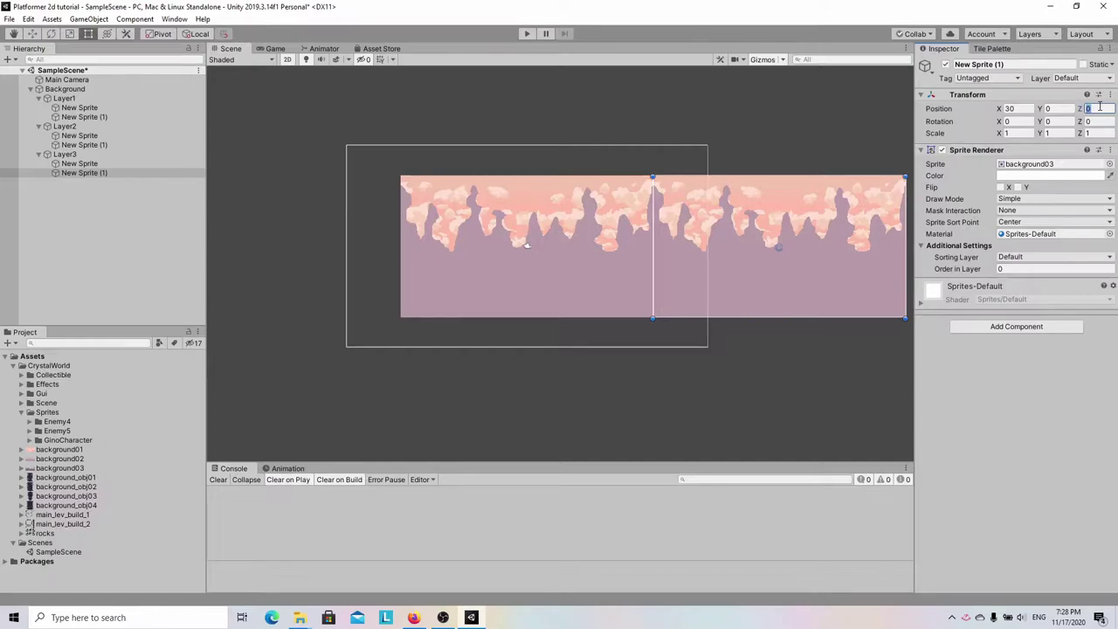
- Set the Z positions of the background layers to 10 for Layer1, 9 for Layer2 and 8 for Layer3
click(64, 97)
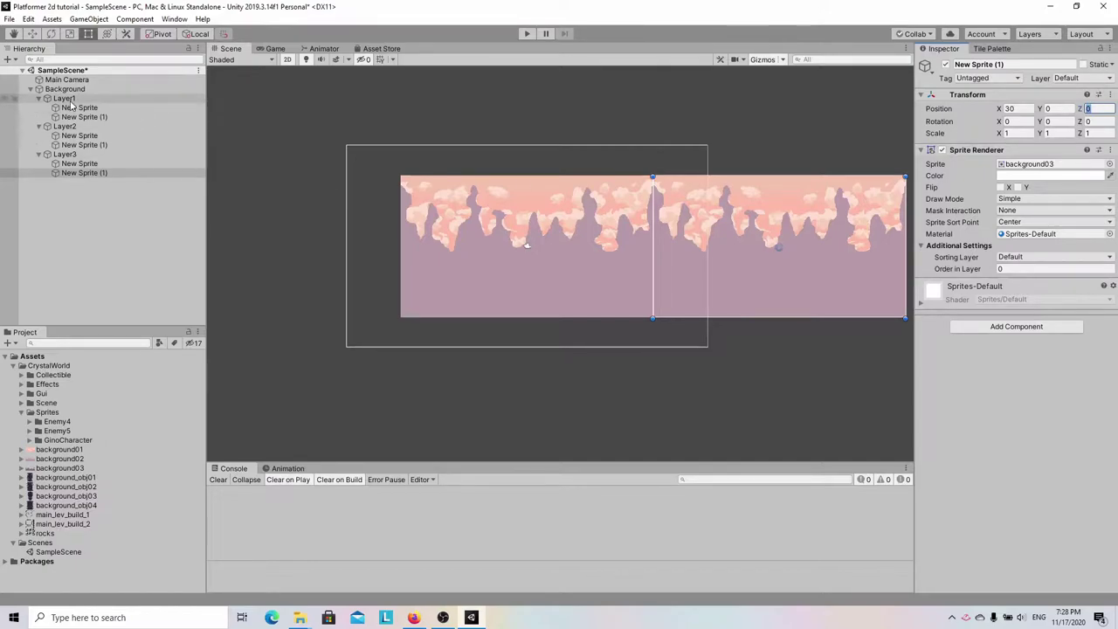
click(1088, 108)
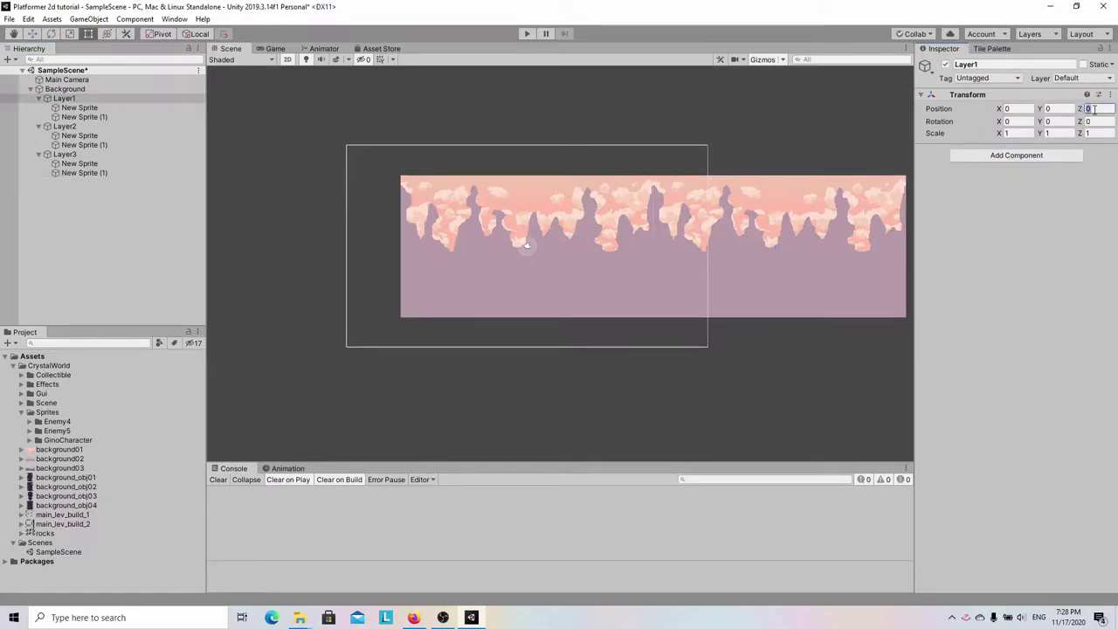
text(10)
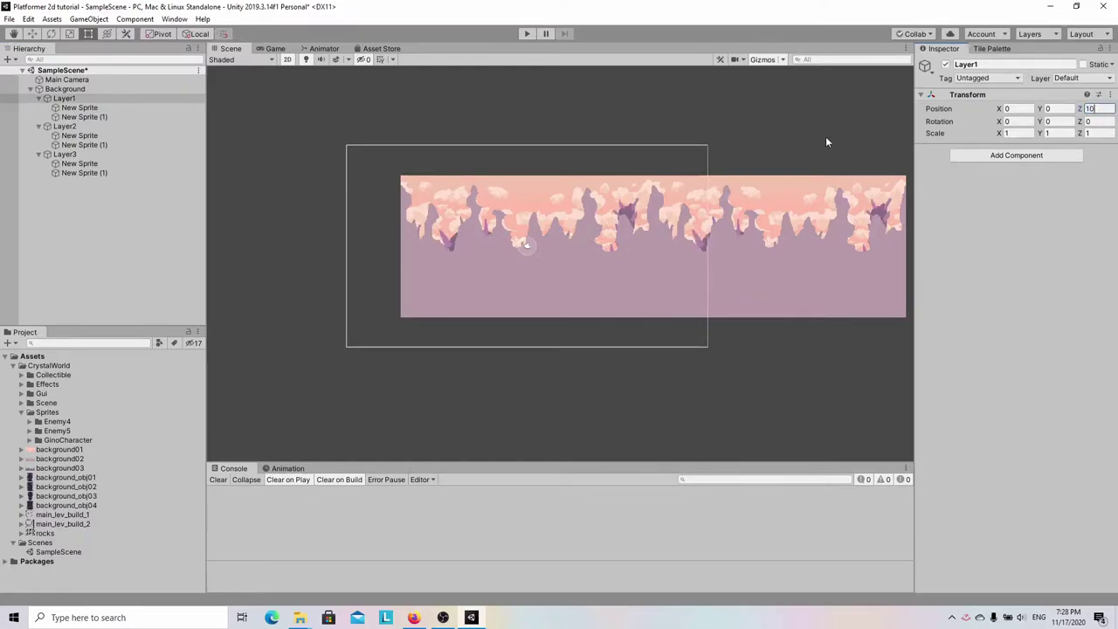
click(105, 127)
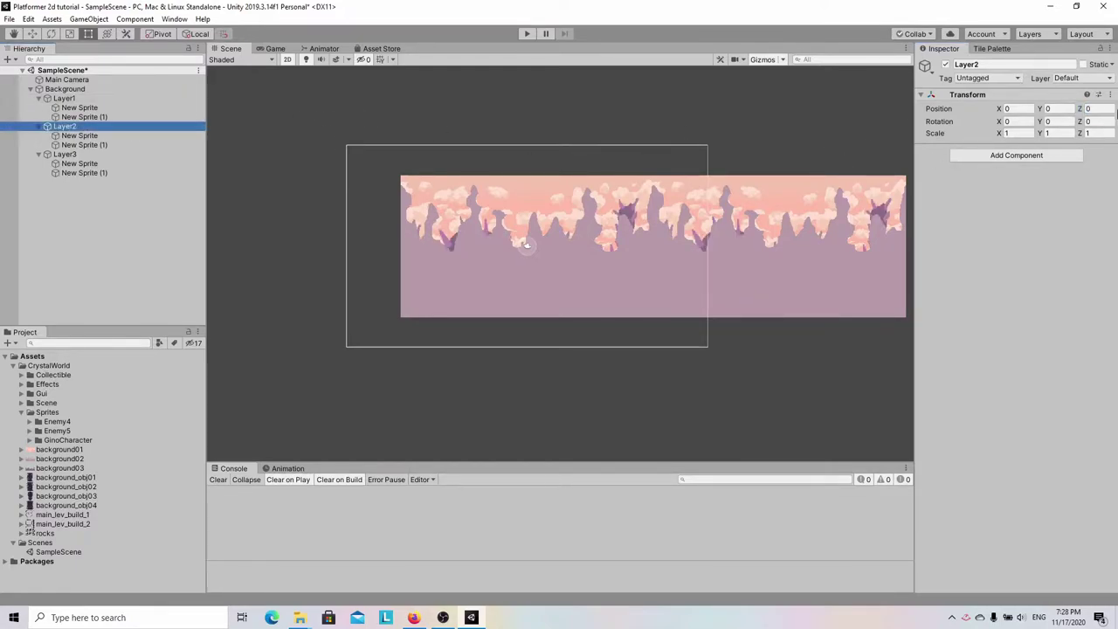
click(1091, 109)
text(5)
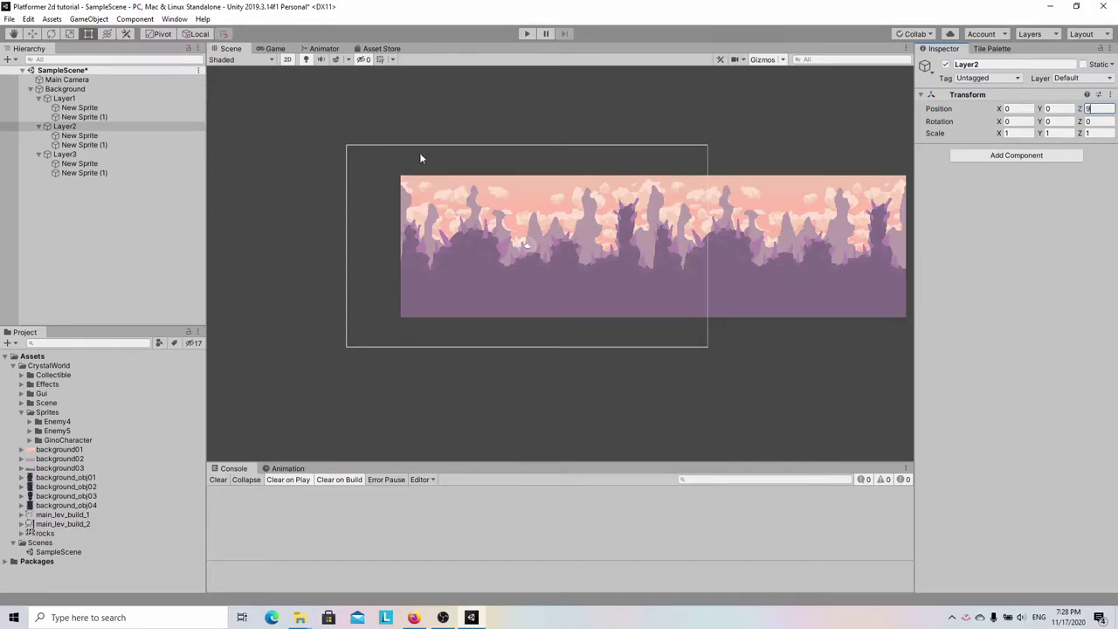
click(96, 155)
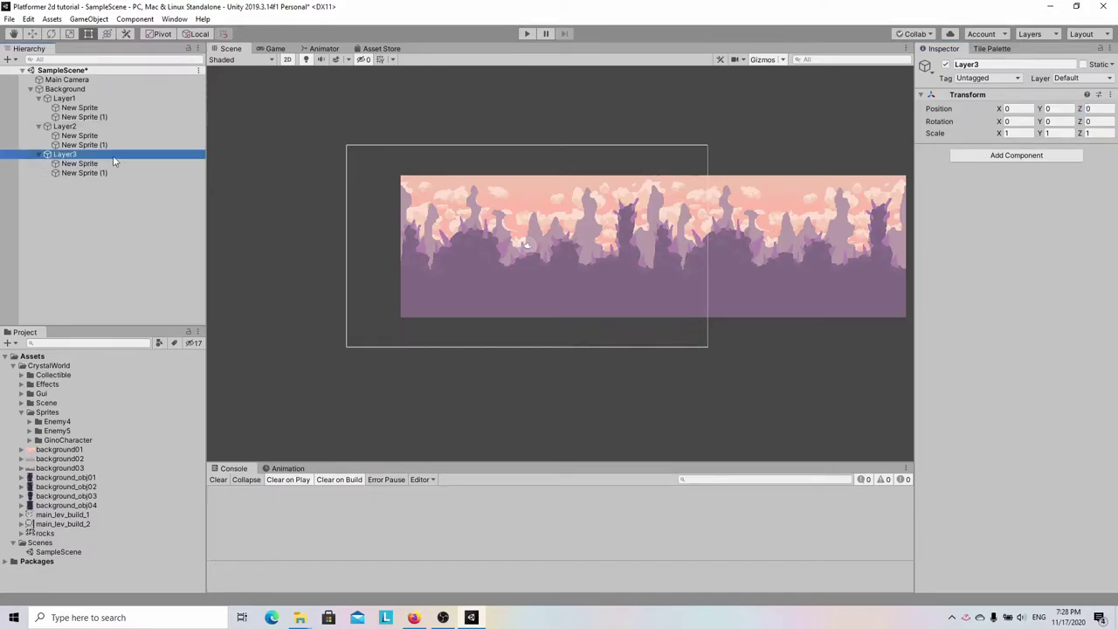
click(1098, 108)
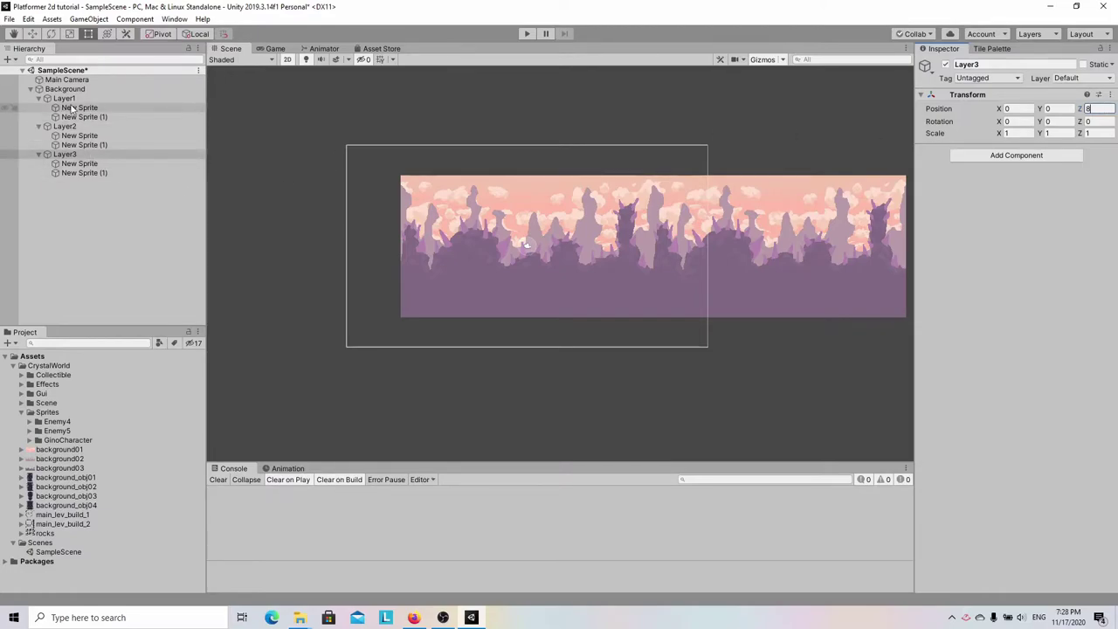
- Set the Y positions of the background layers to 5 for Layer1, -1 for Layer2 and -4 for Layer3
click(68, 99)
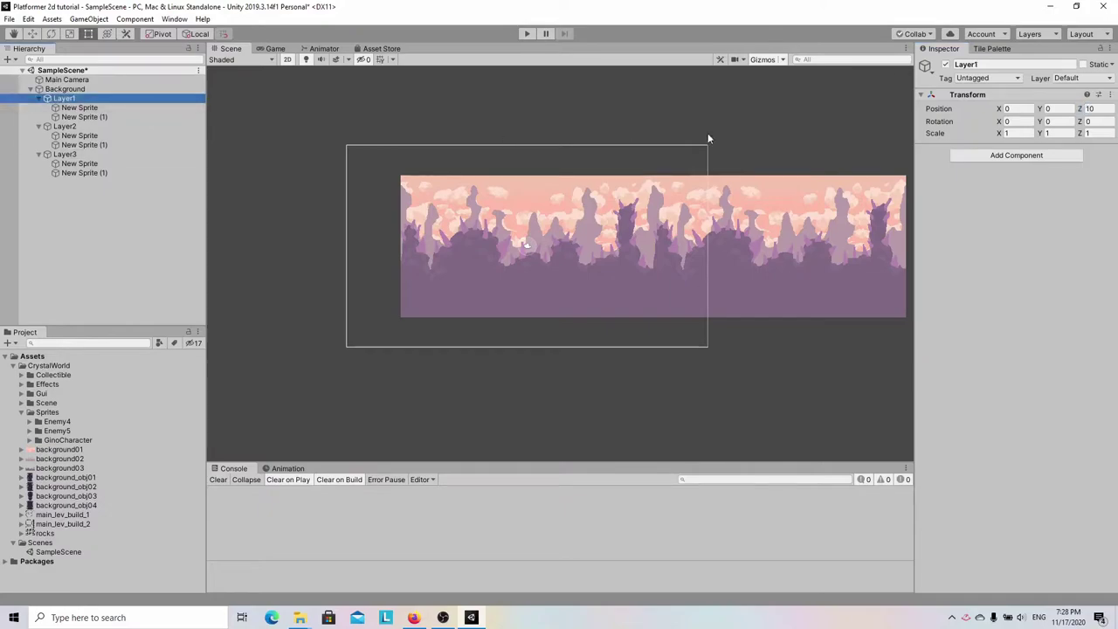
click(1050, 108)
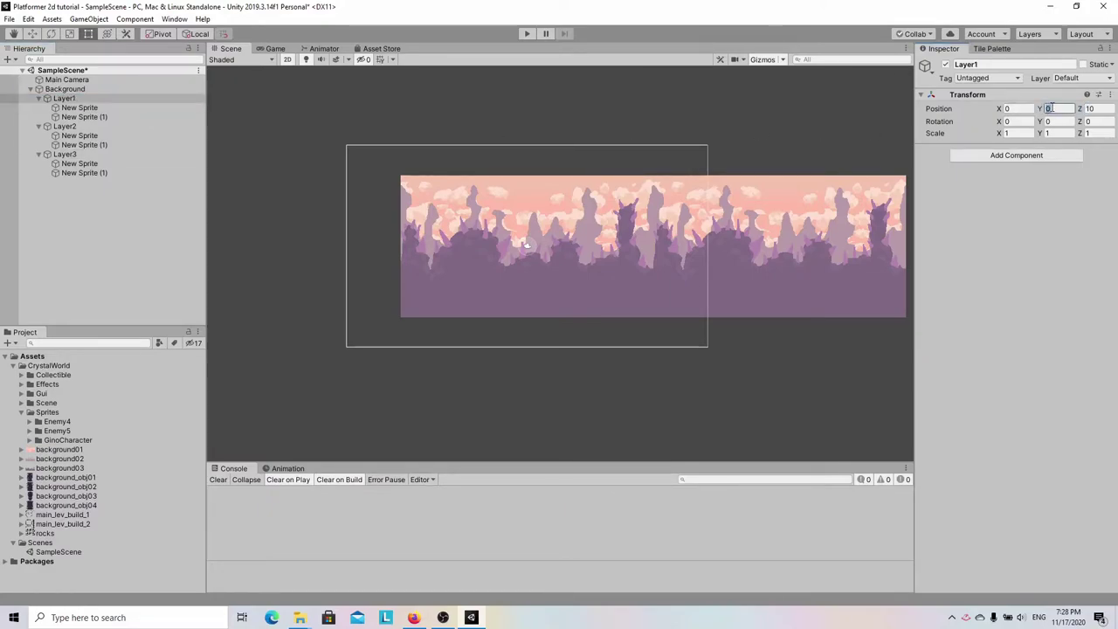
text(5)
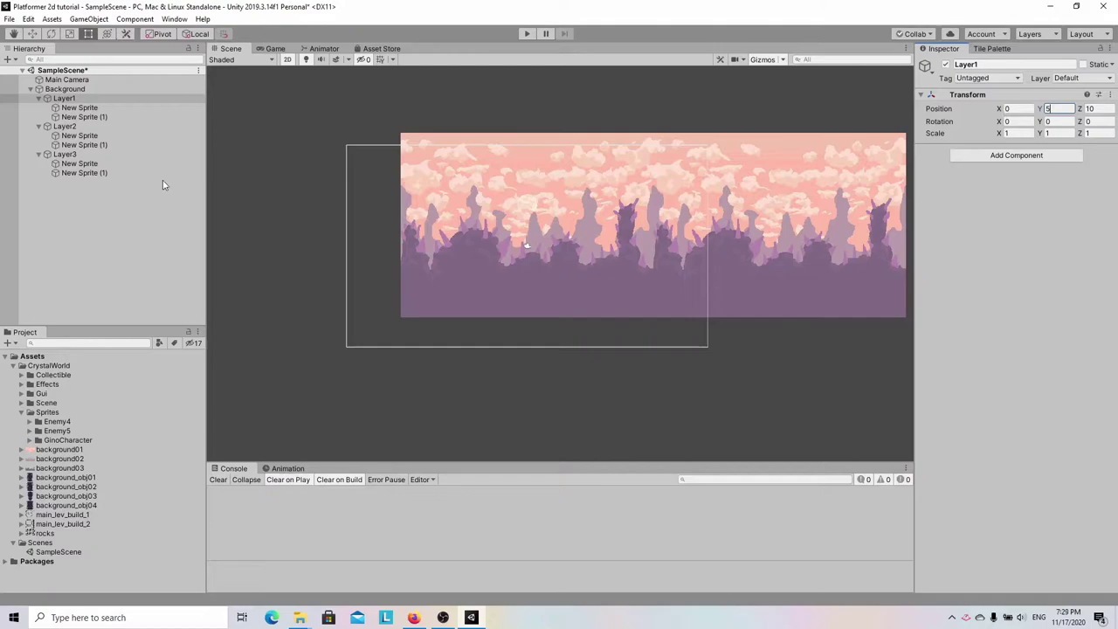
click(65, 127)
click(1054, 108)
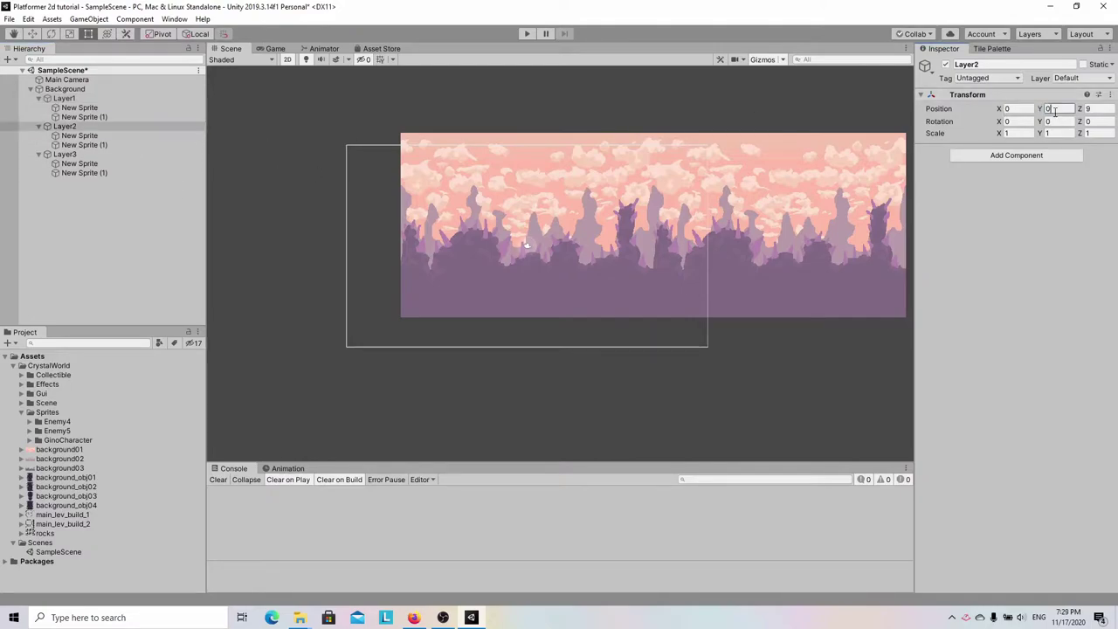
text(-1)
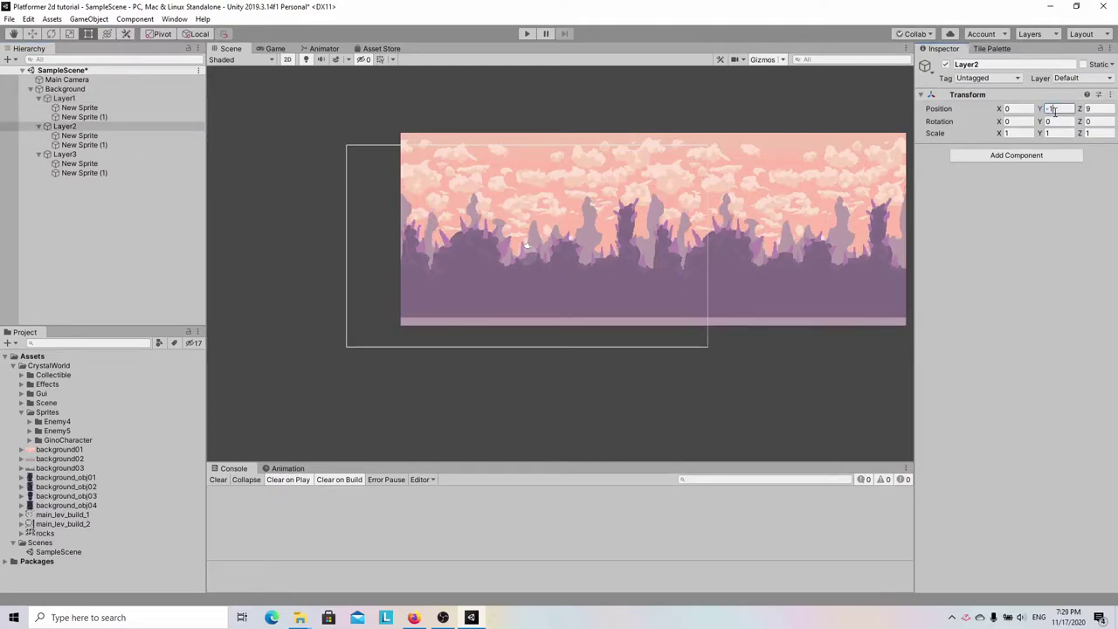
click(64, 155)
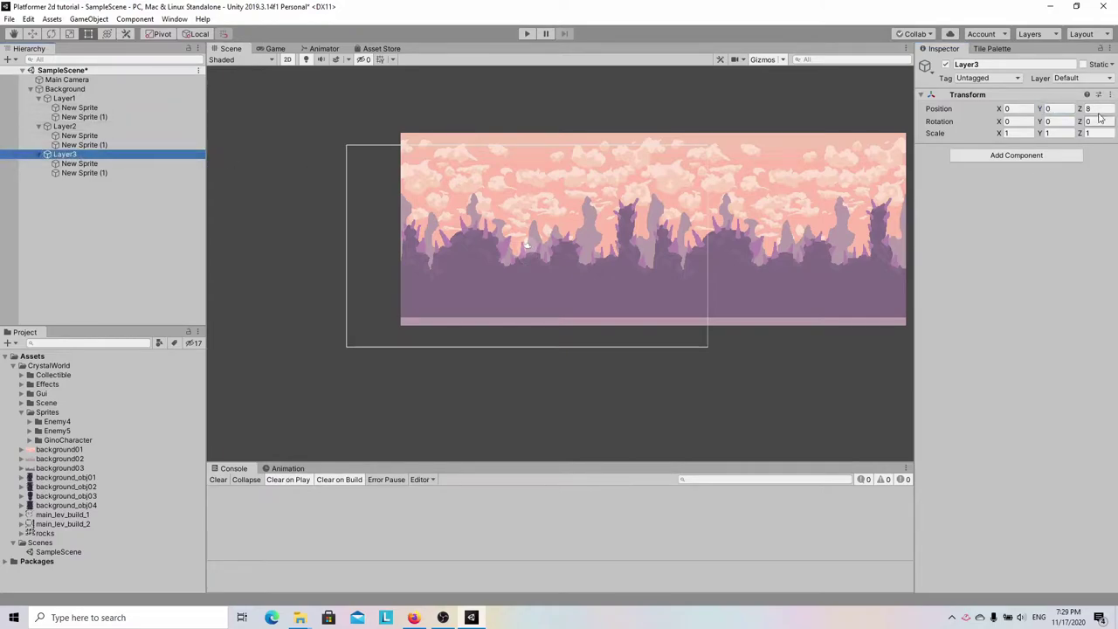
click(1059, 108)
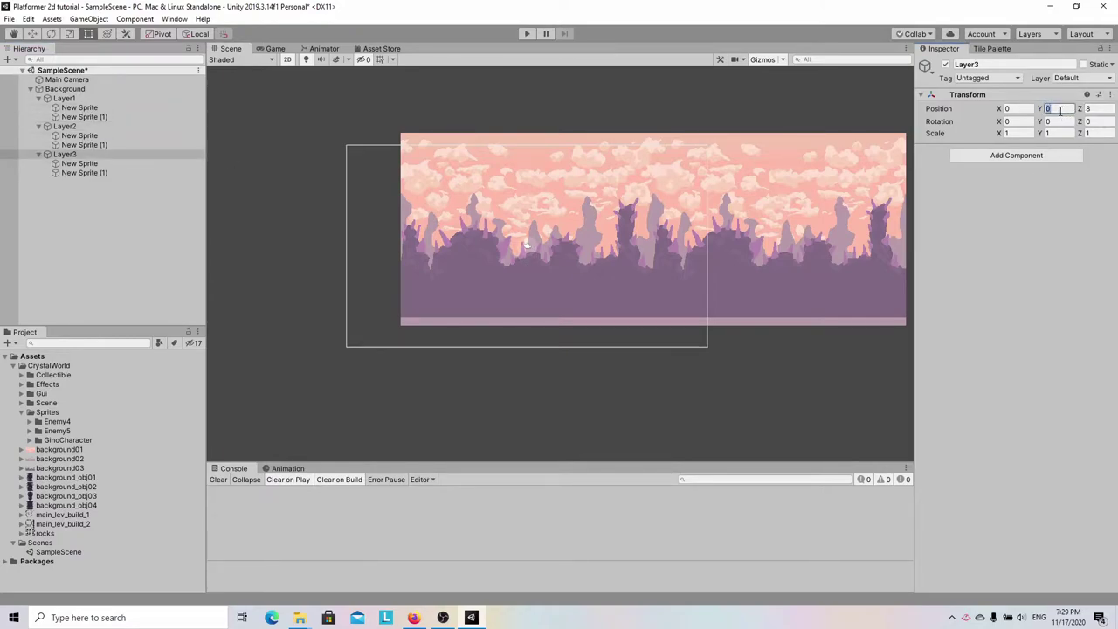
text(-4)
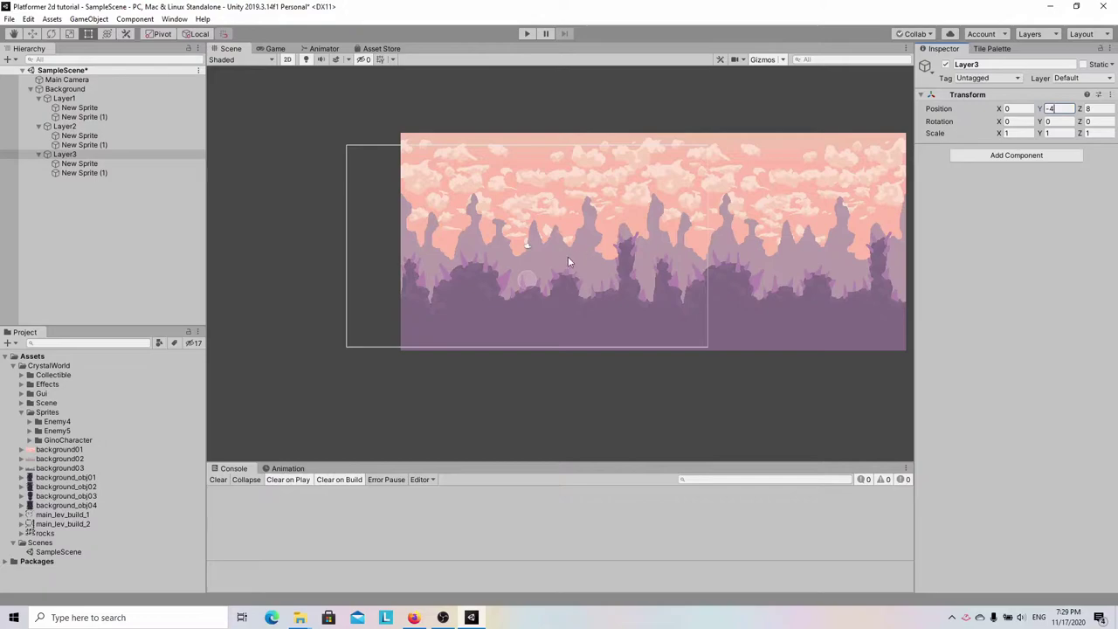
middle_drag(609, 225, 530, 218)
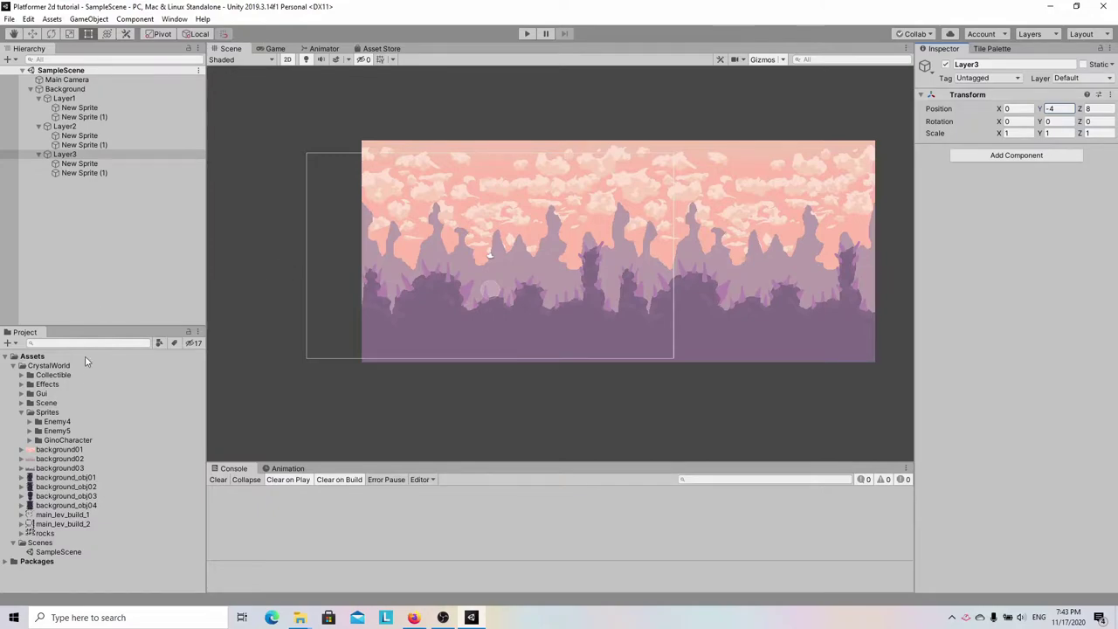
- Set main_lev_build_1 to 16 pixels per unit, Multiple sprite mode and Point (no filter) filtering, and apply the import settings
click(62, 477)
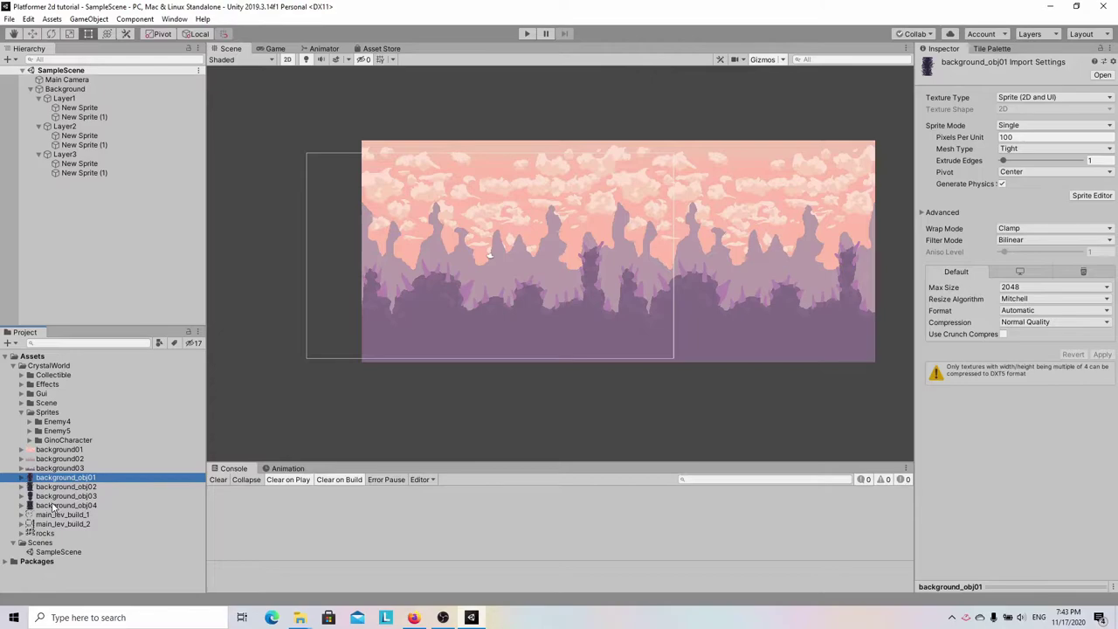
click(58, 515)
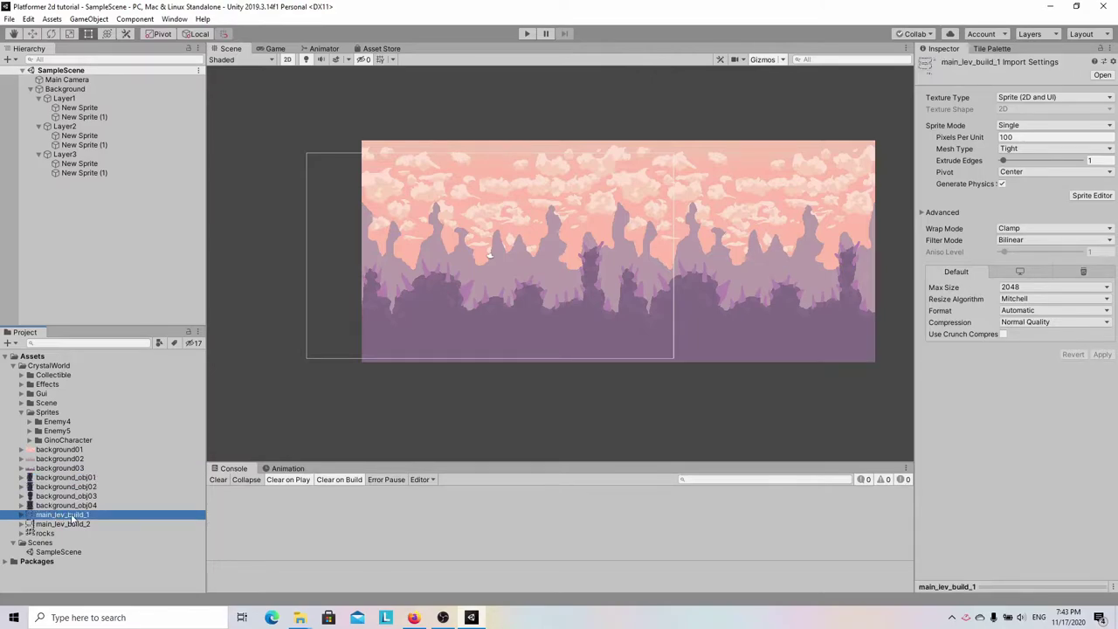
click(1028, 138)
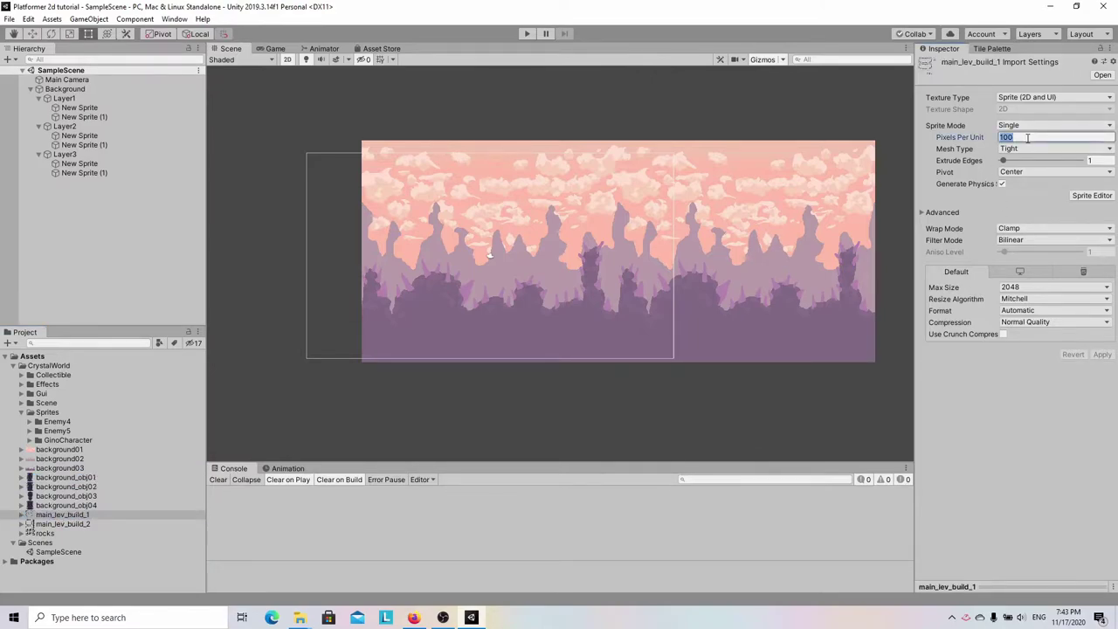
text(16)
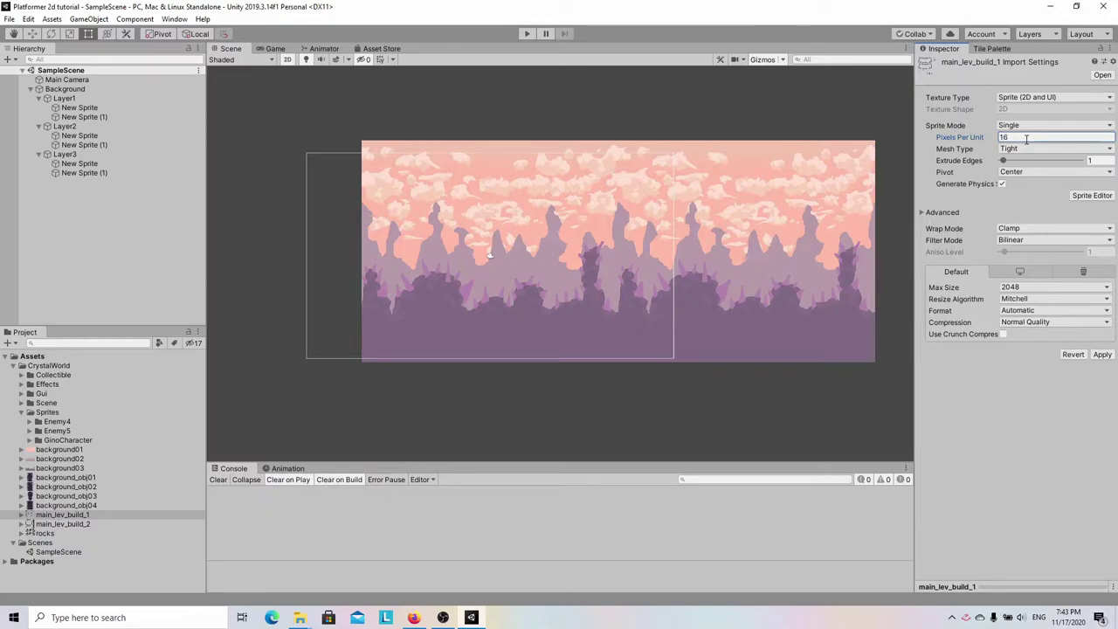
click(1022, 127)
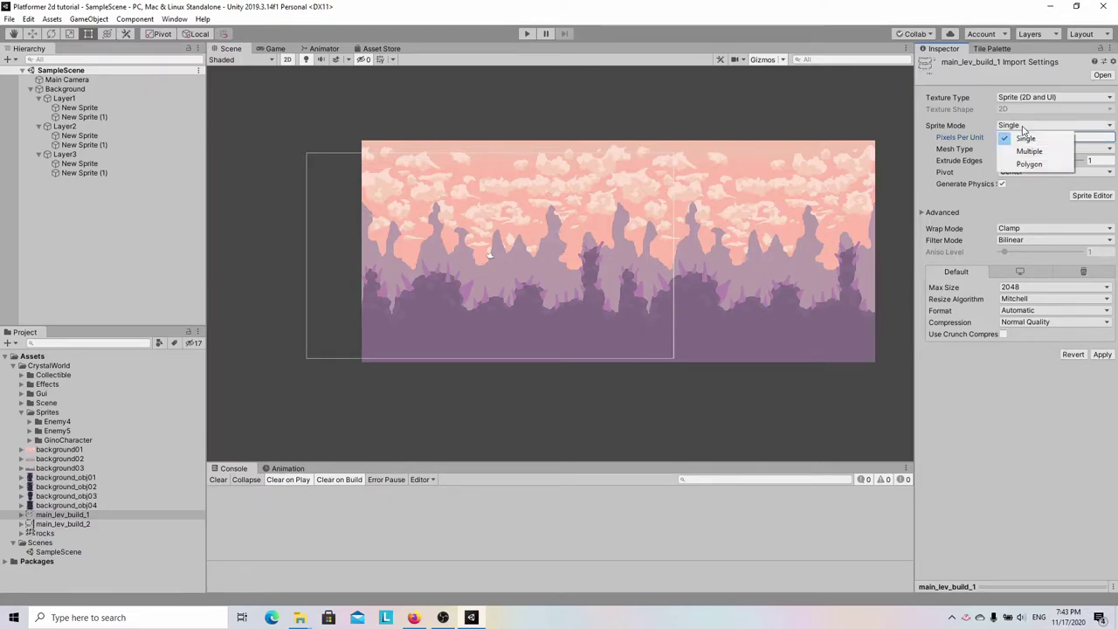
click(1029, 151)
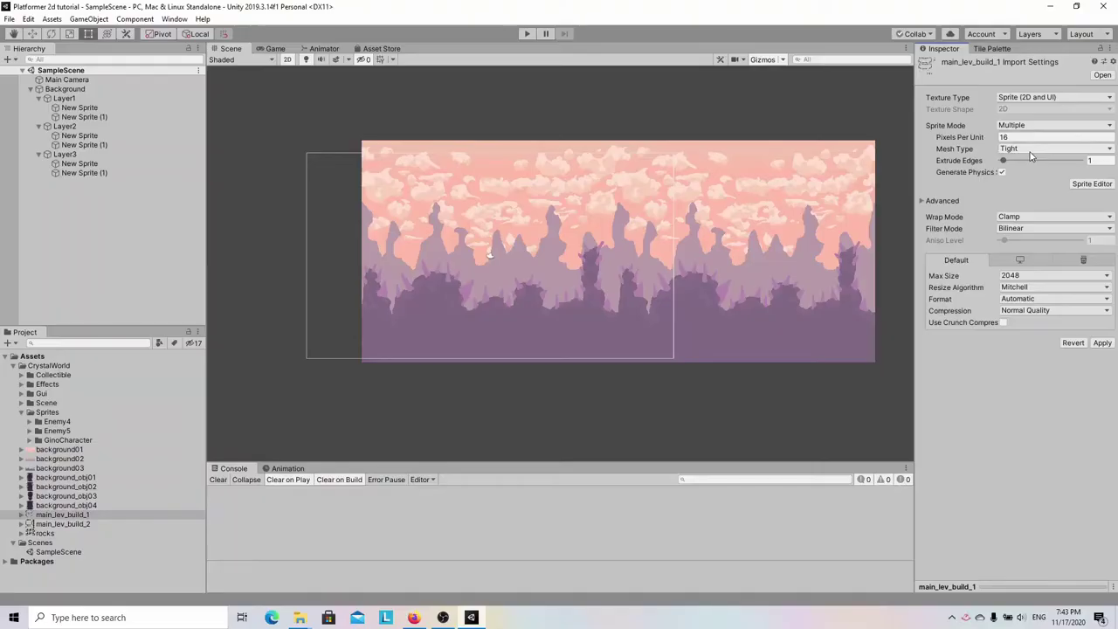
click(1026, 229)
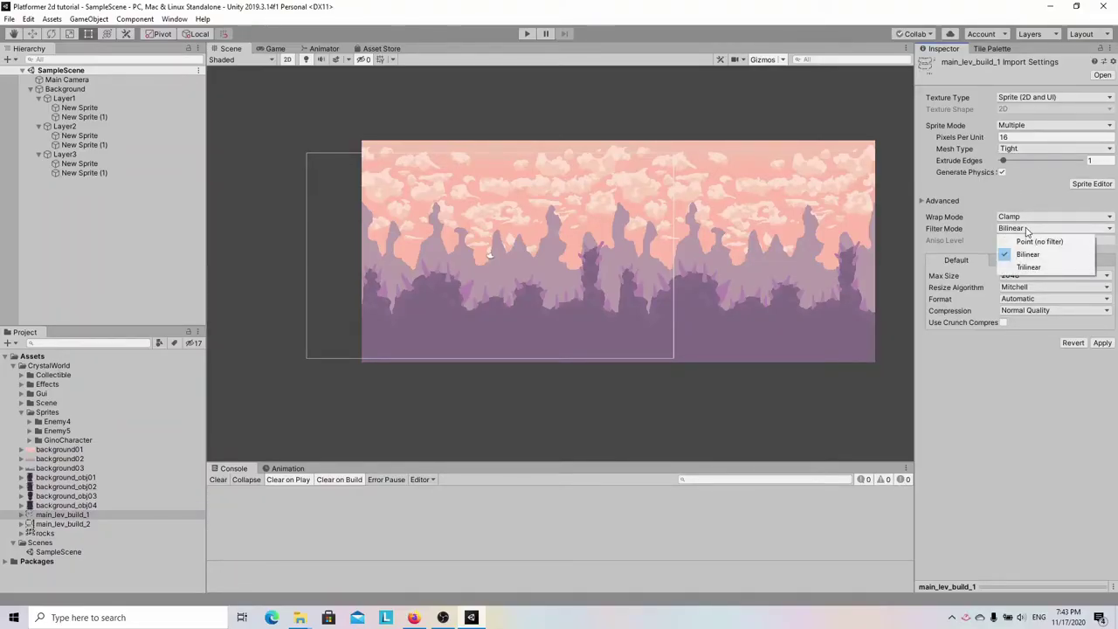
click(1030, 242)
click(1102, 344)
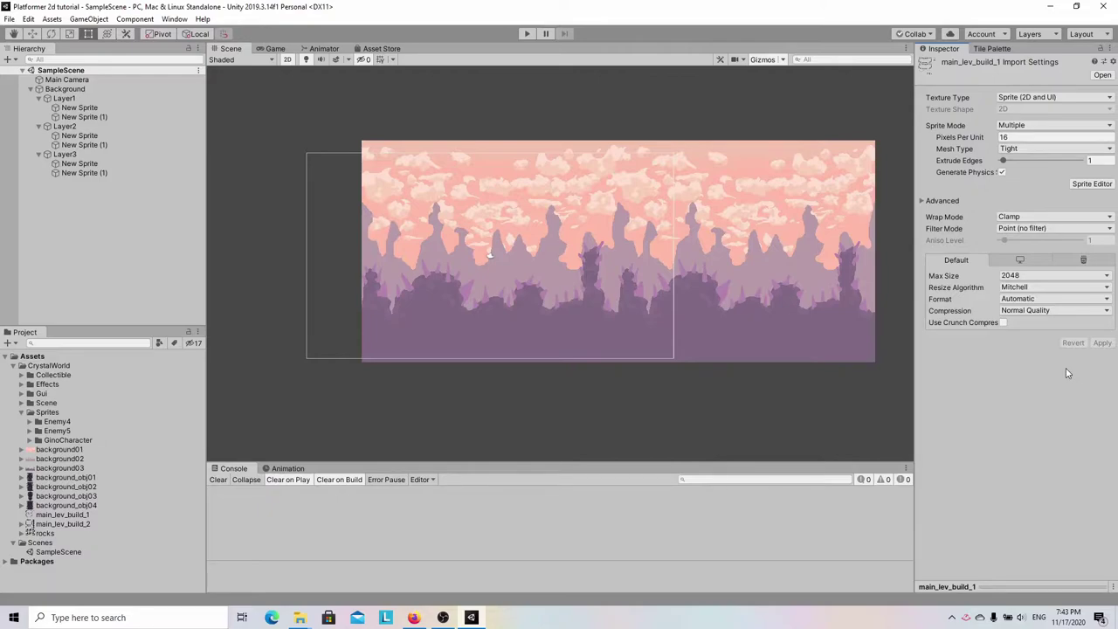
- Slice main_lev_build_1 in the Sprite Editor using Grid By Cell Size with a pixel size of 16 by 16
click(1089, 185)
scroll(442, 236, up, 4)
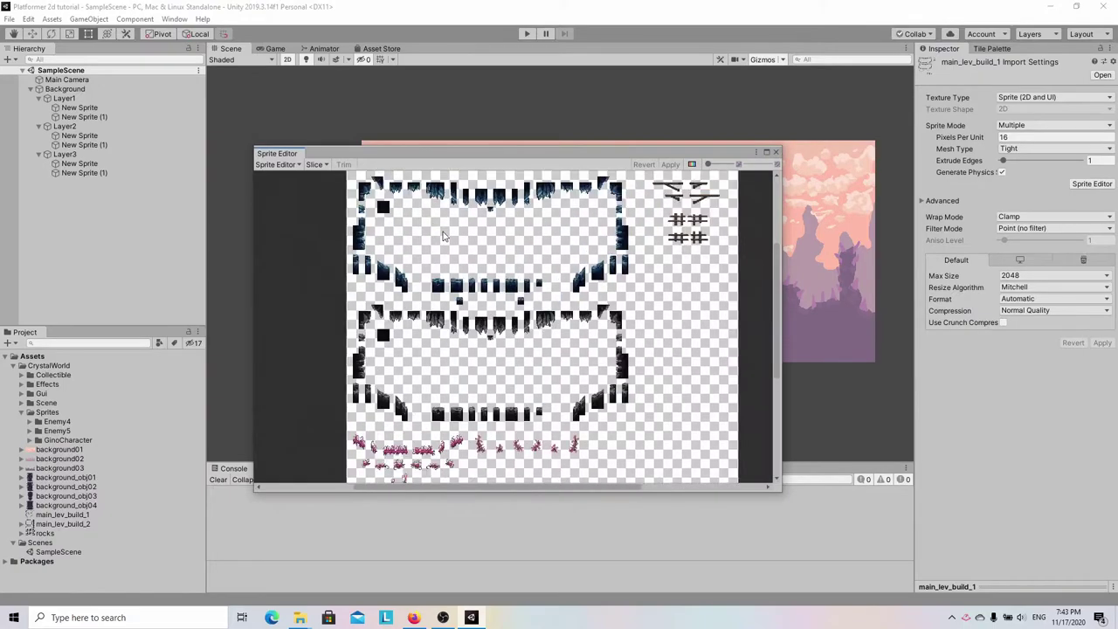
middle_drag(442, 236, 399, 260)
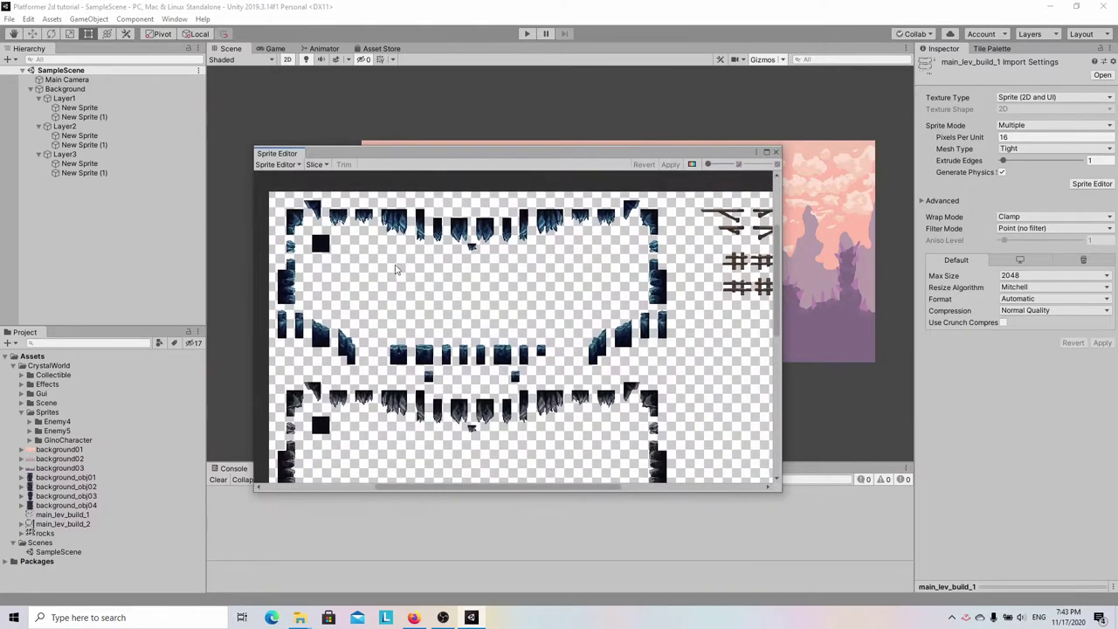
click(316, 165)
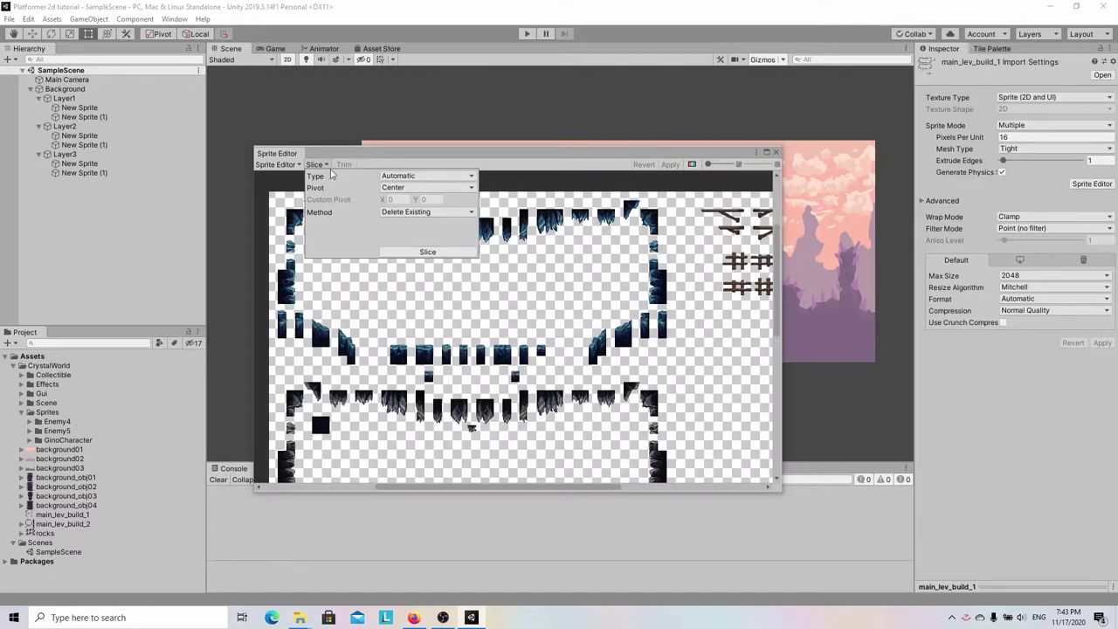
click(437, 176)
click(420, 203)
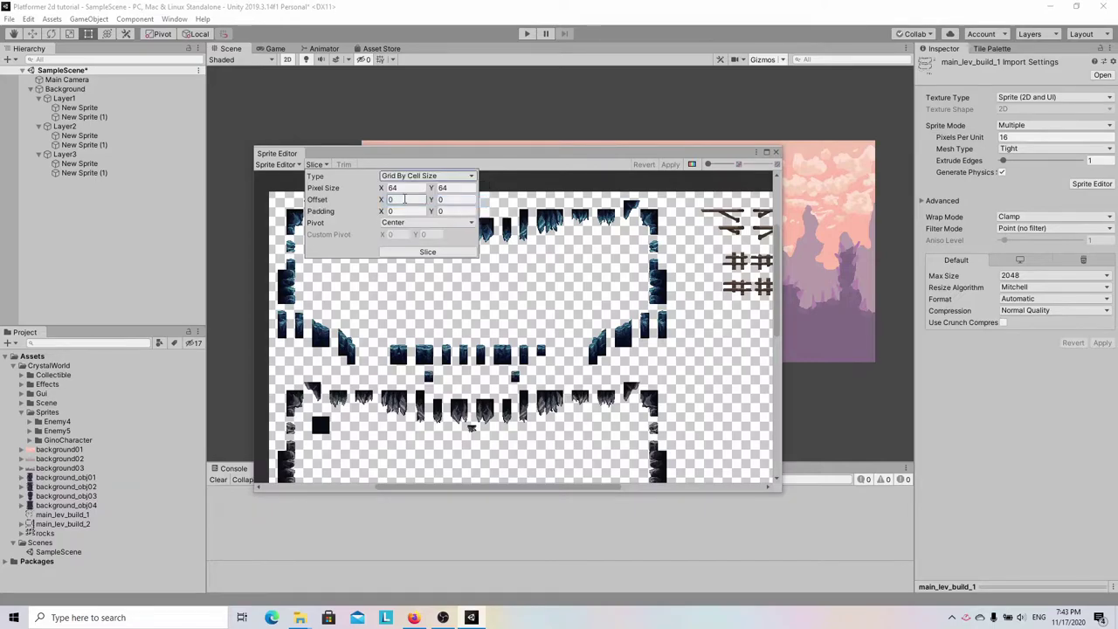
click(395, 188)
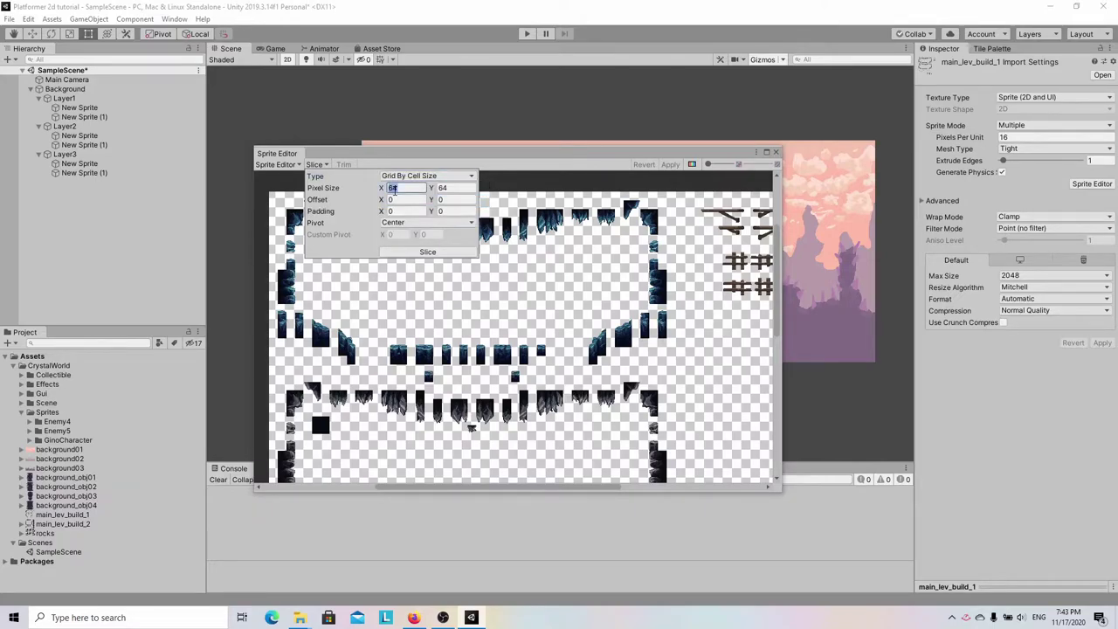
text(16)
click(447, 188)
text(16)
click(427, 252)
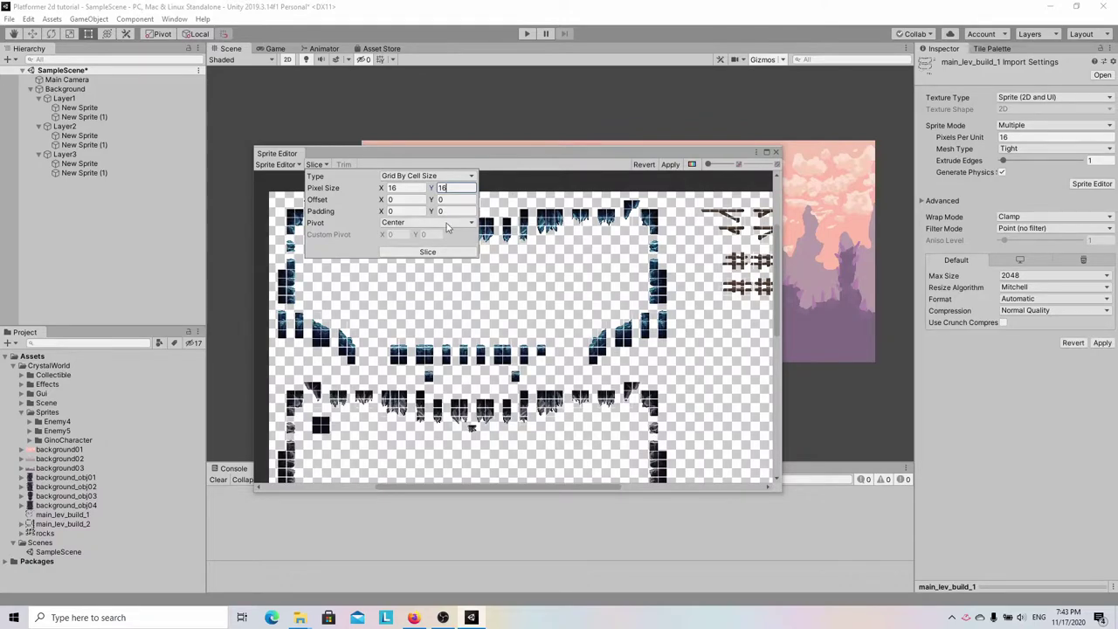
click(464, 302)
- Examine how the slice grid divides the rock tiles and wooden pieces across the main_lev_build_1 sheet
scroll(464, 301, up, 4)
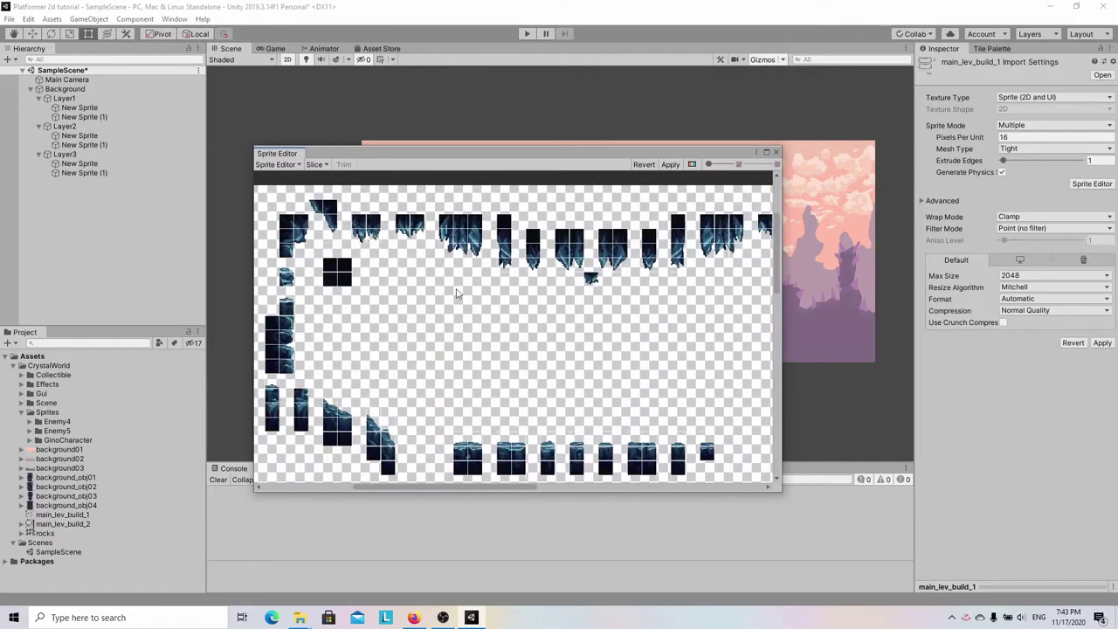
middle_drag(441, 250, 344, 320)
scroll(344, 320, down, 3)
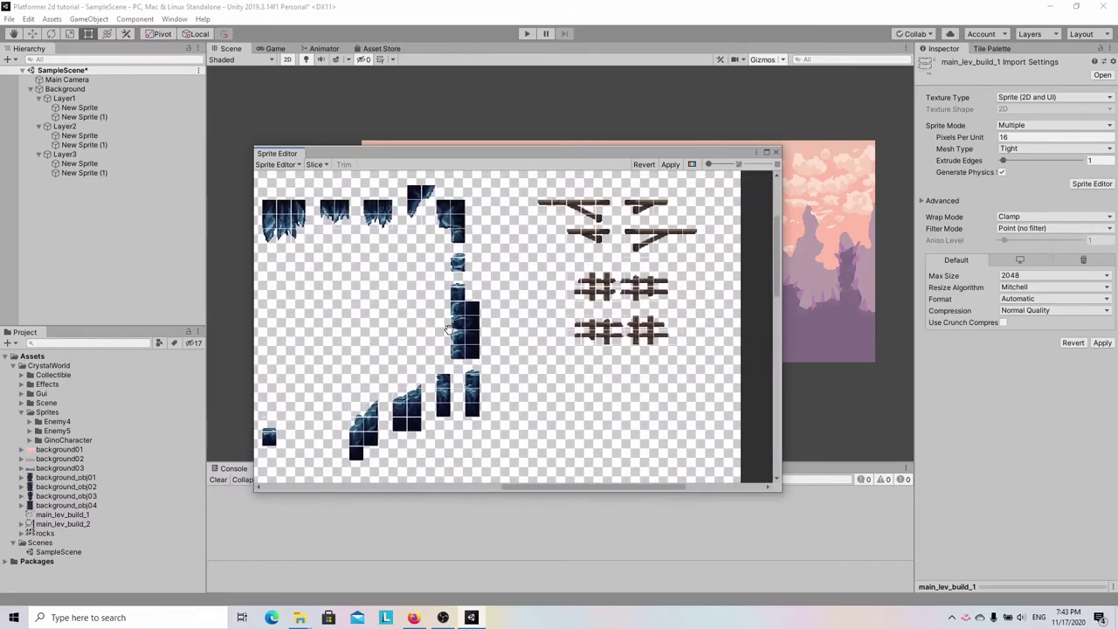
scroll(595, 395, up, 4)
scroll(595, 395, down, 4)
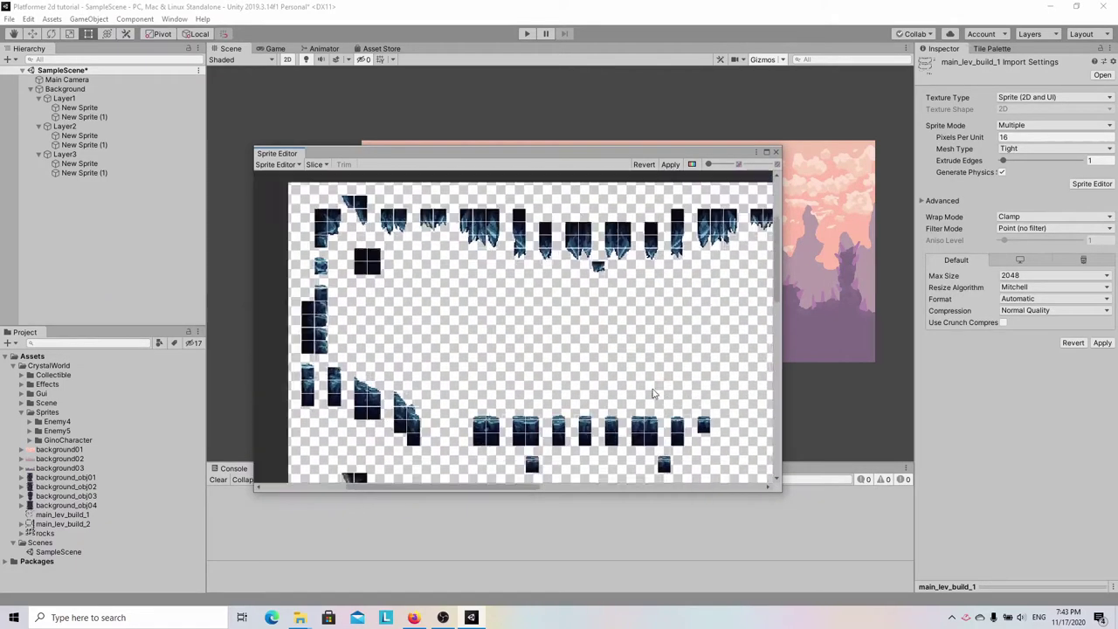
scroll(589, 402, up, 2)
middle_drag(589, 402, 593, 385)
middle_drag(656, 236, 599, 394)
scroll(595, 311, down, 4)
scroll(631, 312, up, 2)
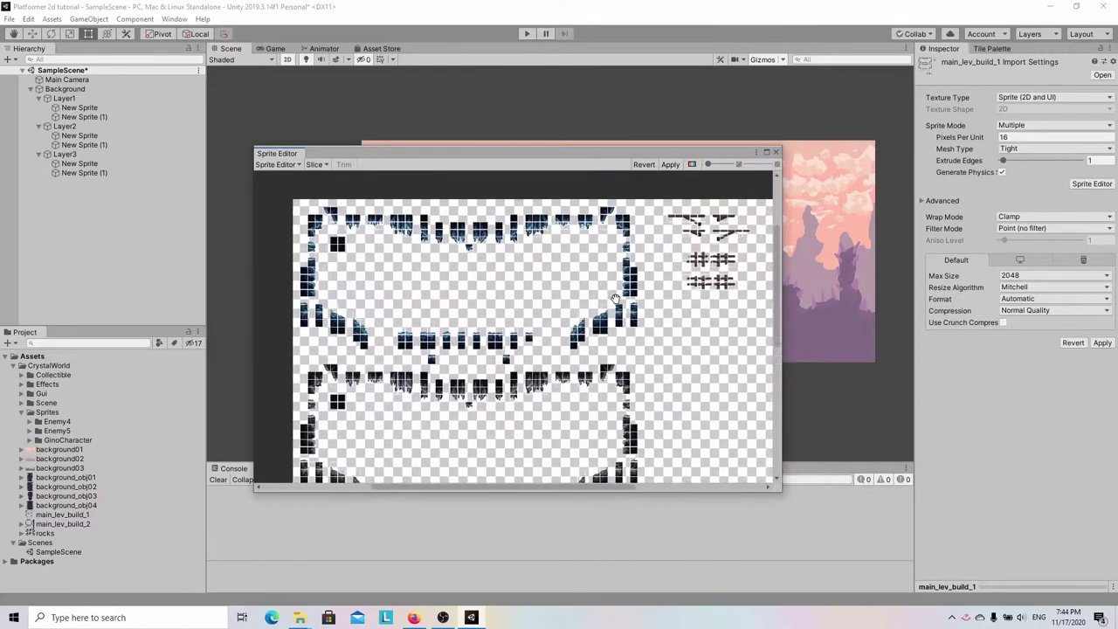
- Apply the slicing, close the Sprite Editor and check the sliced sprites listed under main_lev_build_1
click(665, 165)
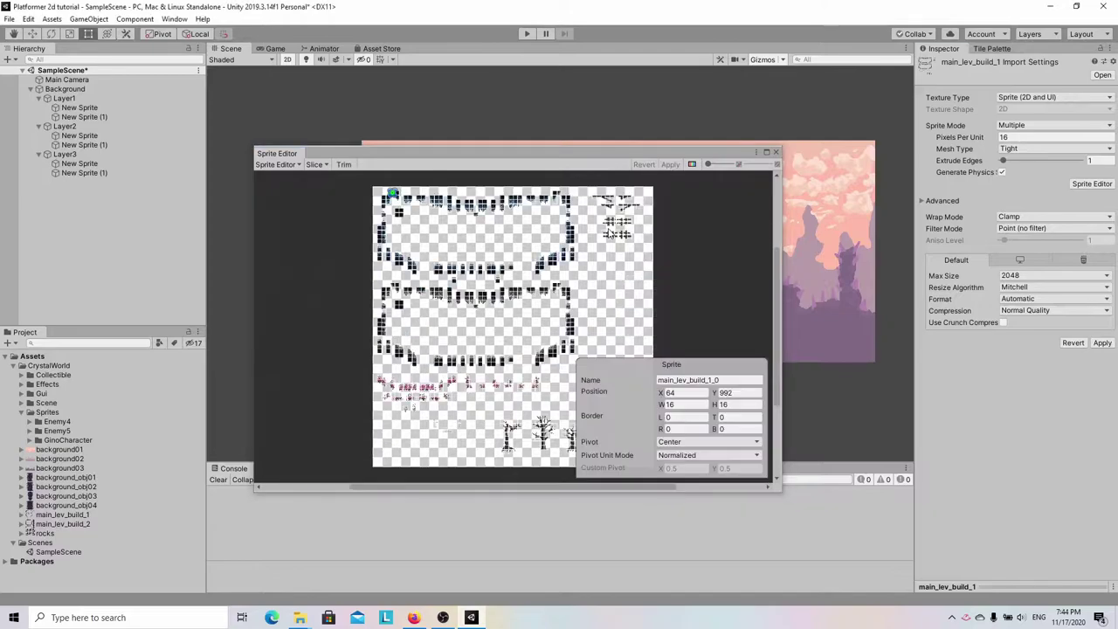
click(774, 151)
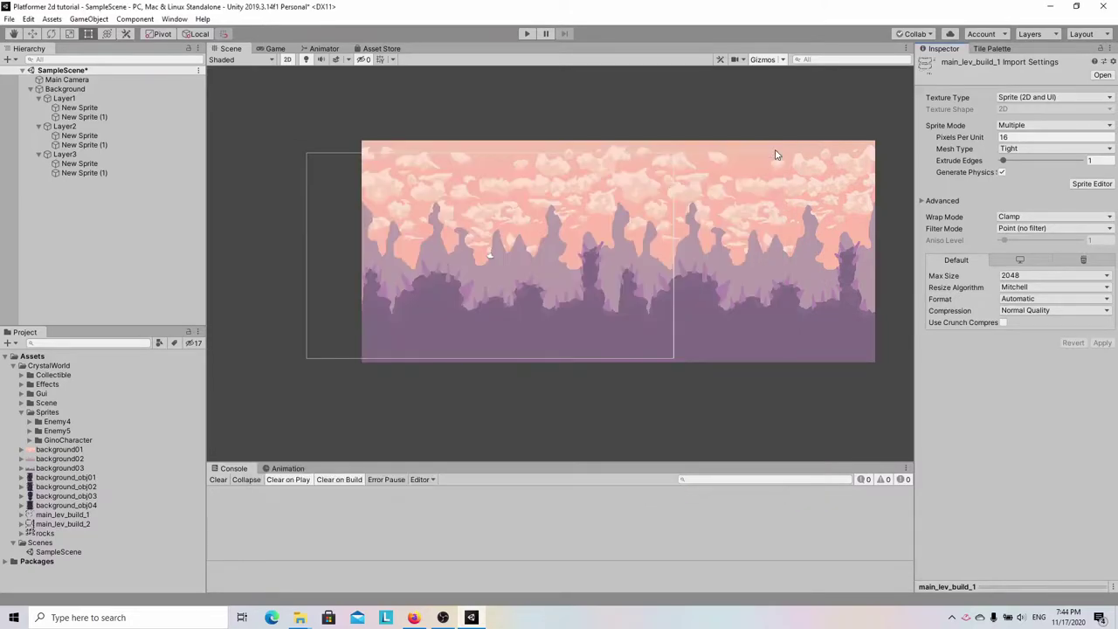
click(22, 514)
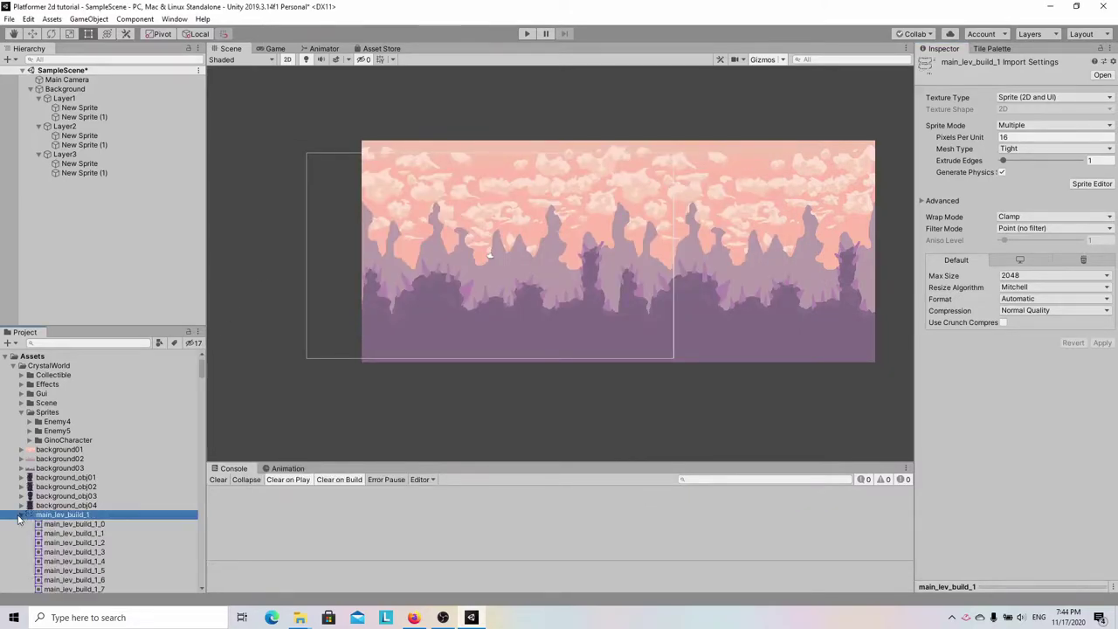
scroll(87, 463, down, 4)
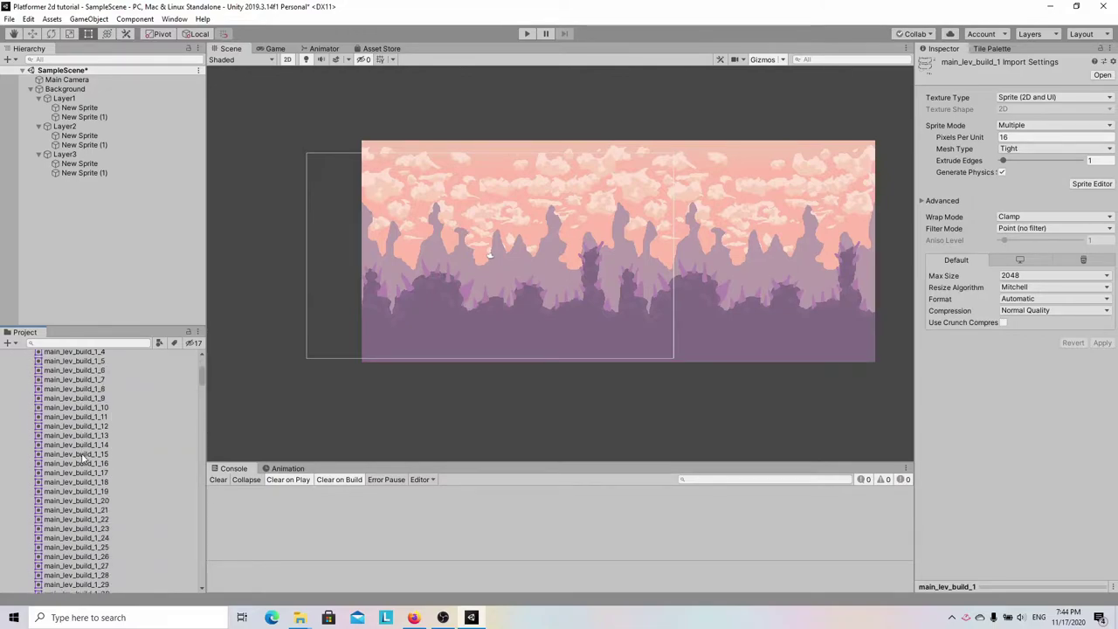
scroll(87, 454, up, 8)
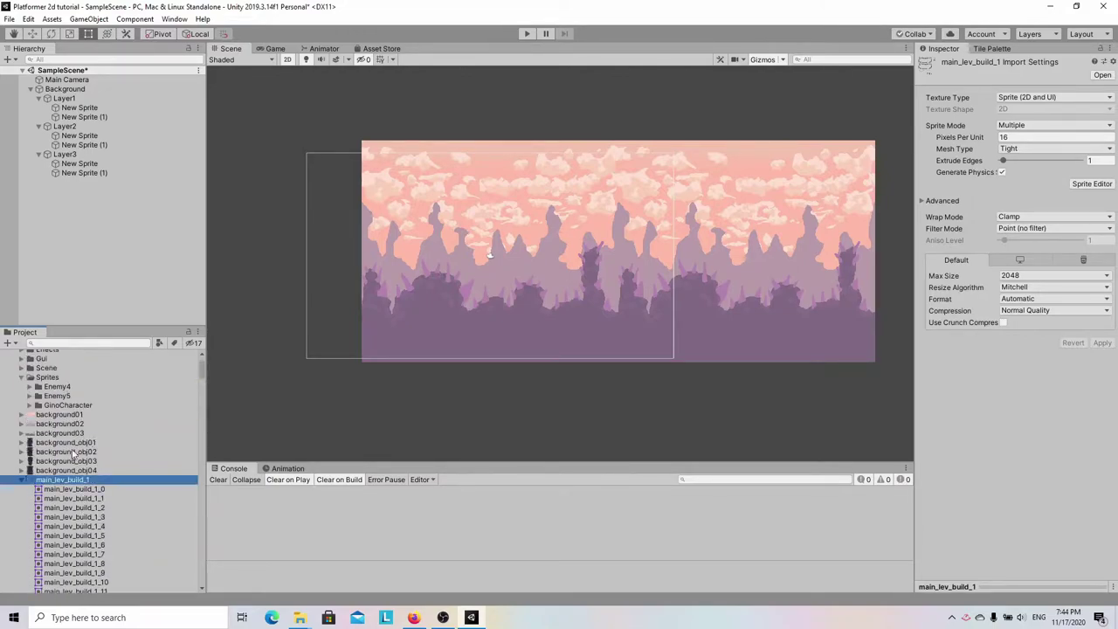
click(23, 480)
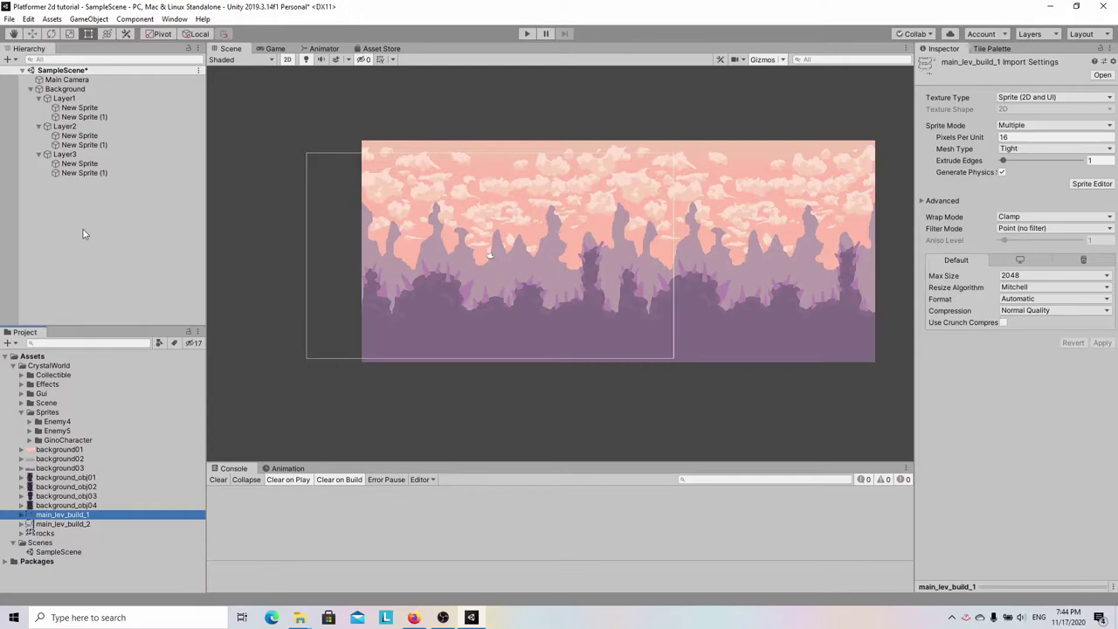
- Add a 2D Tilemap at the root of the scene and select the Tilemap object inside its Grid
click(31, 91)
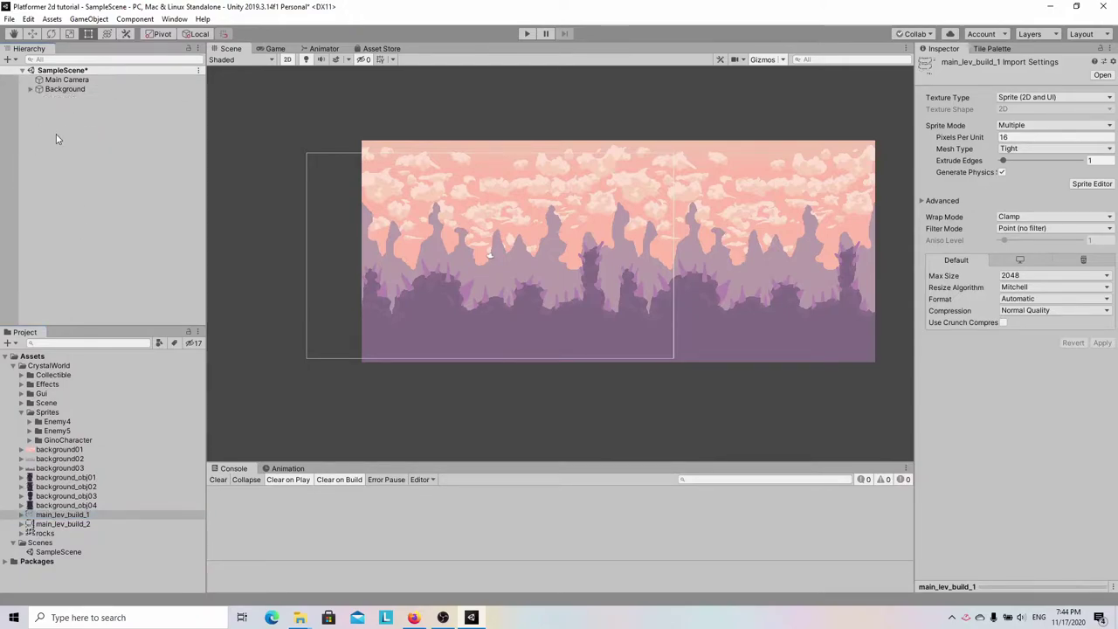
click(58, 138)
right_click(59, 139)
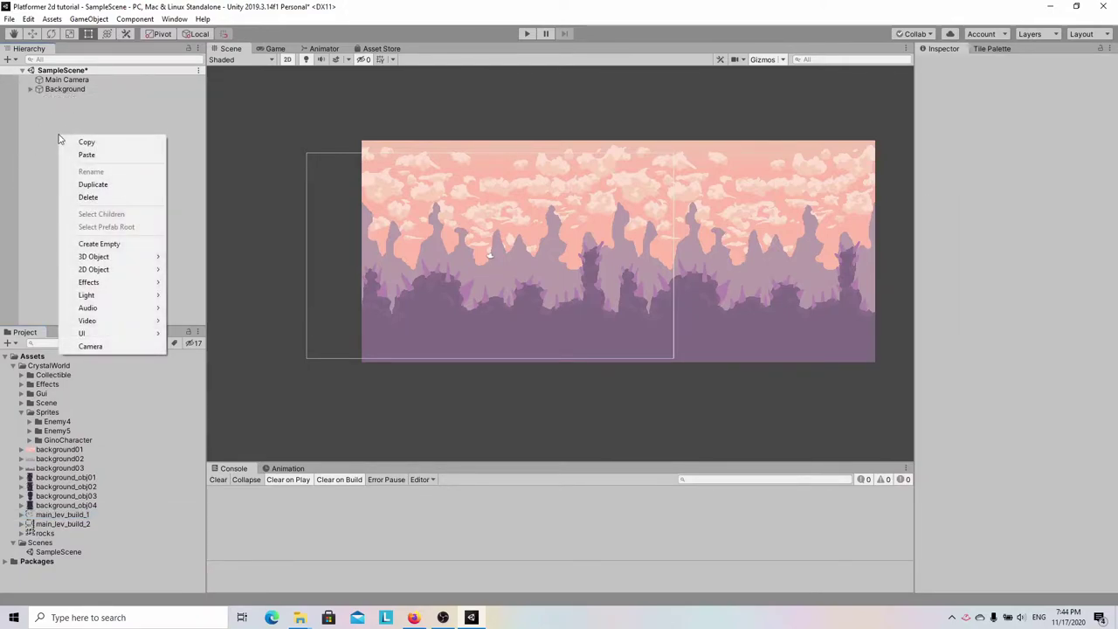
mouse_move(119, 270)
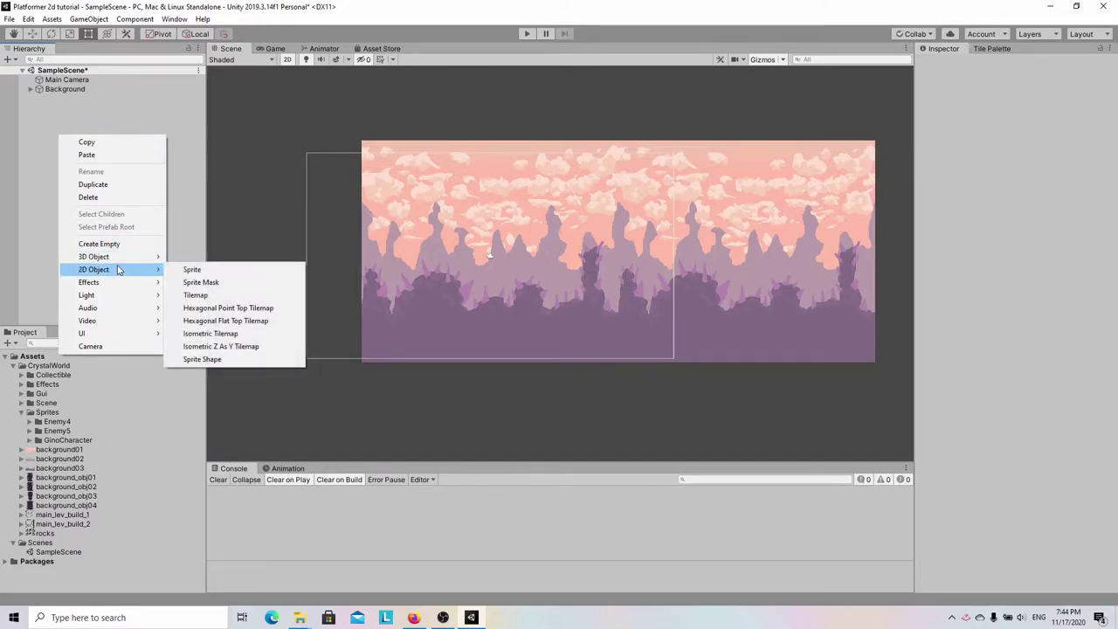
click(214, 295)
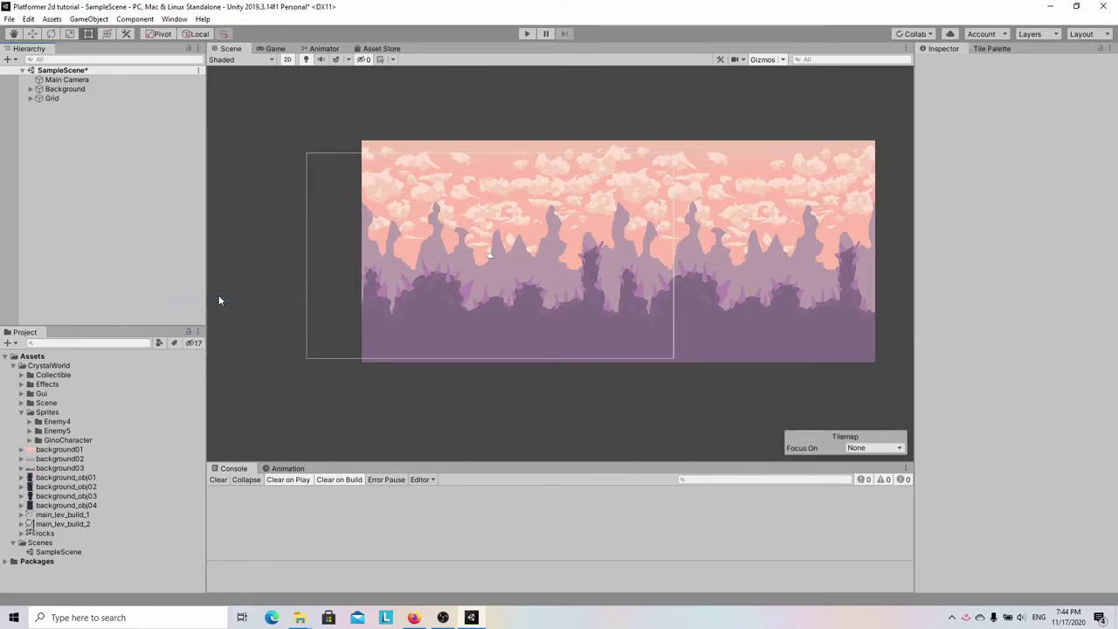
click(30, 98)
click(51, 99)
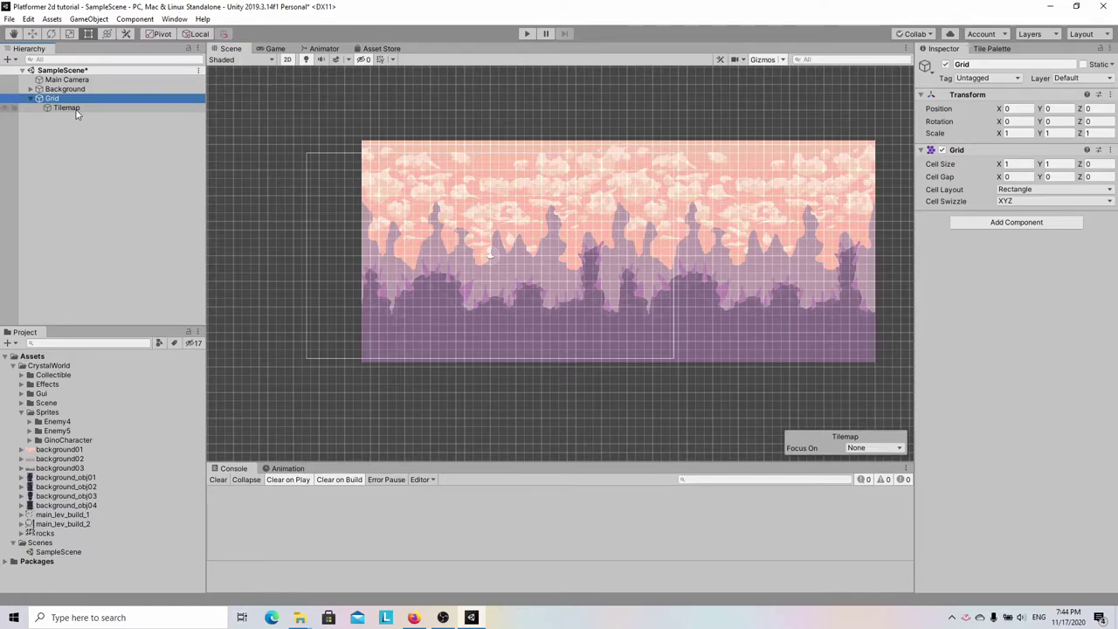
click(76, 112)
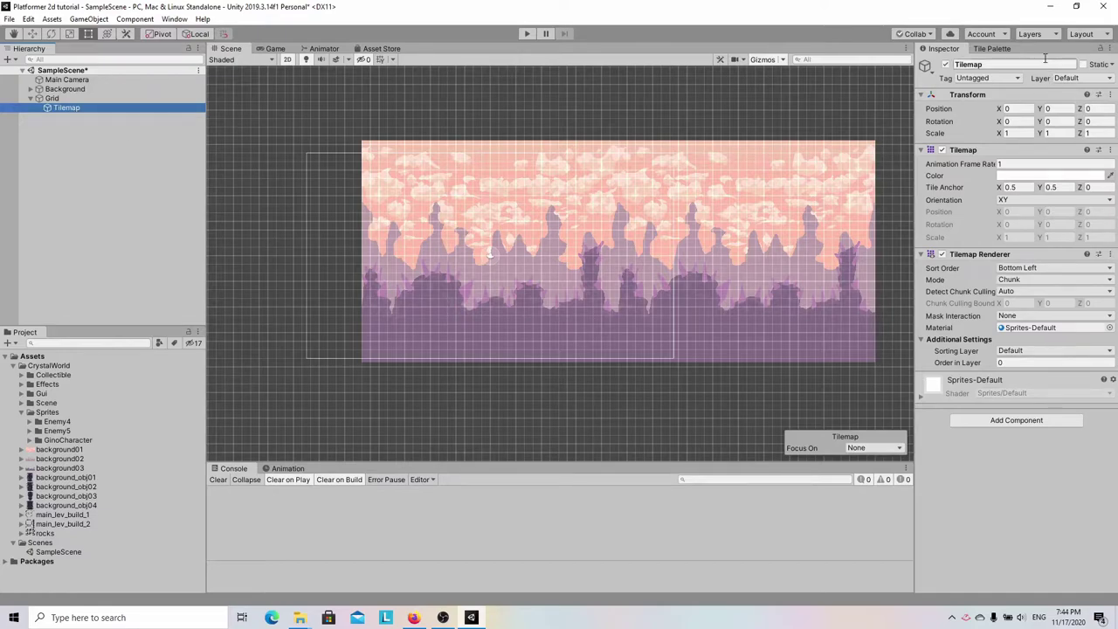
- Close the Tile Palette window docked beside the Inspector
click(994, 49)
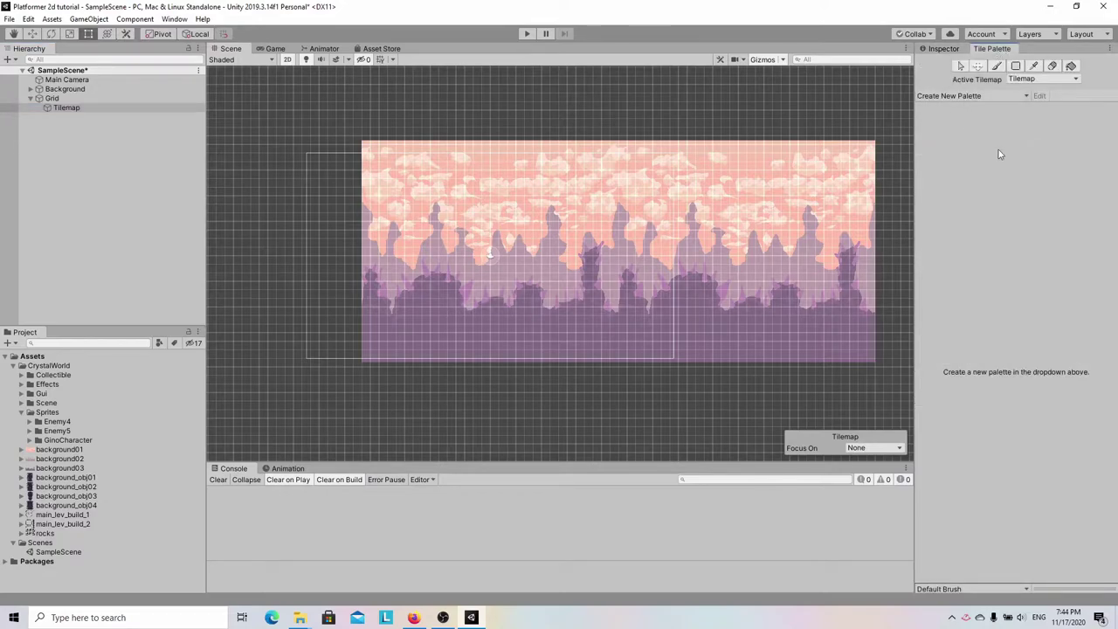
right_click(984, 53)
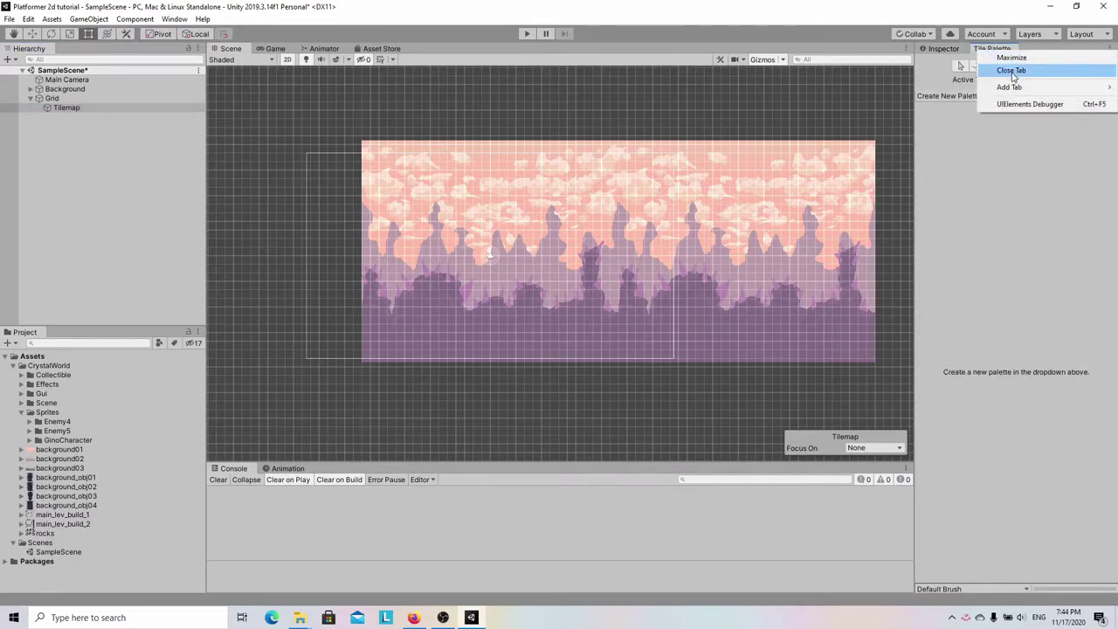
click(1004, 70)
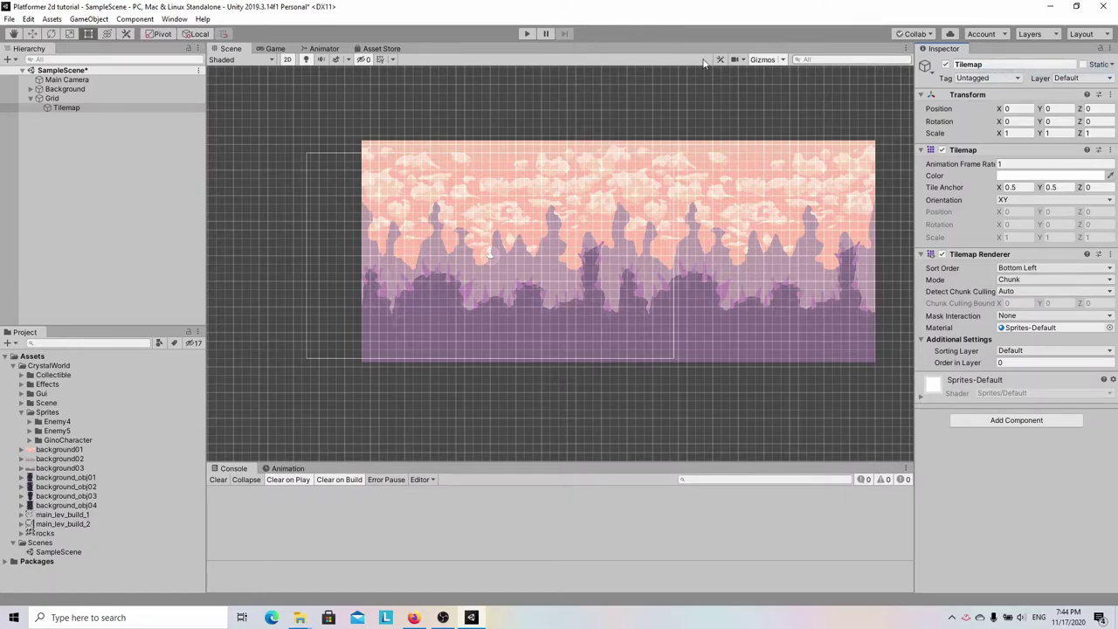
- Open the Tile Palette window and dock it beside the Inspector
click(174, 18)
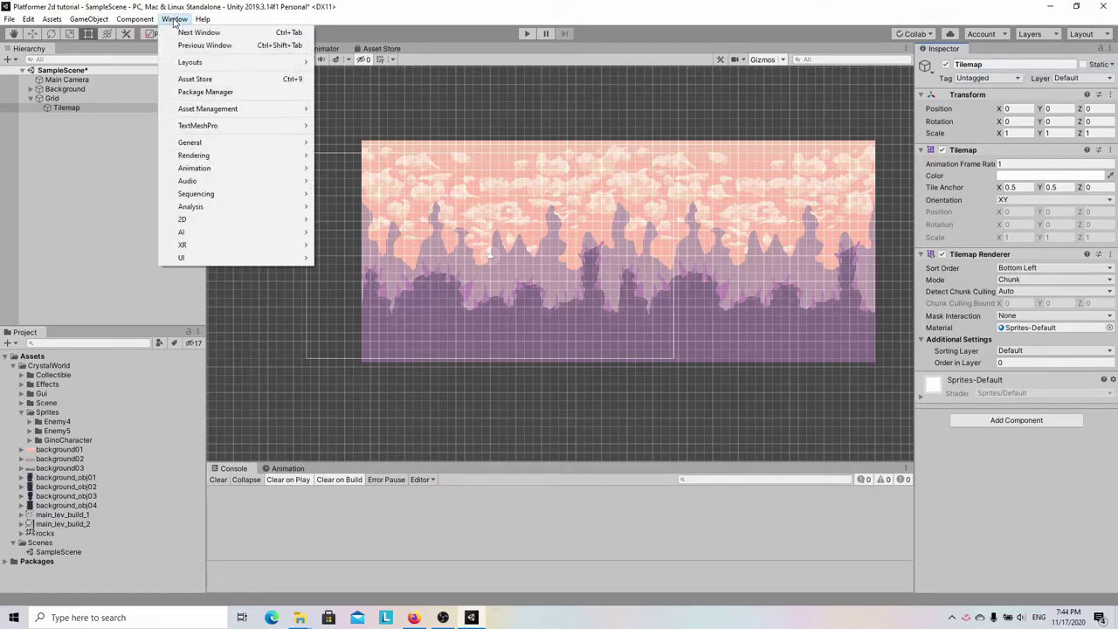
mouse_move(213, 219)
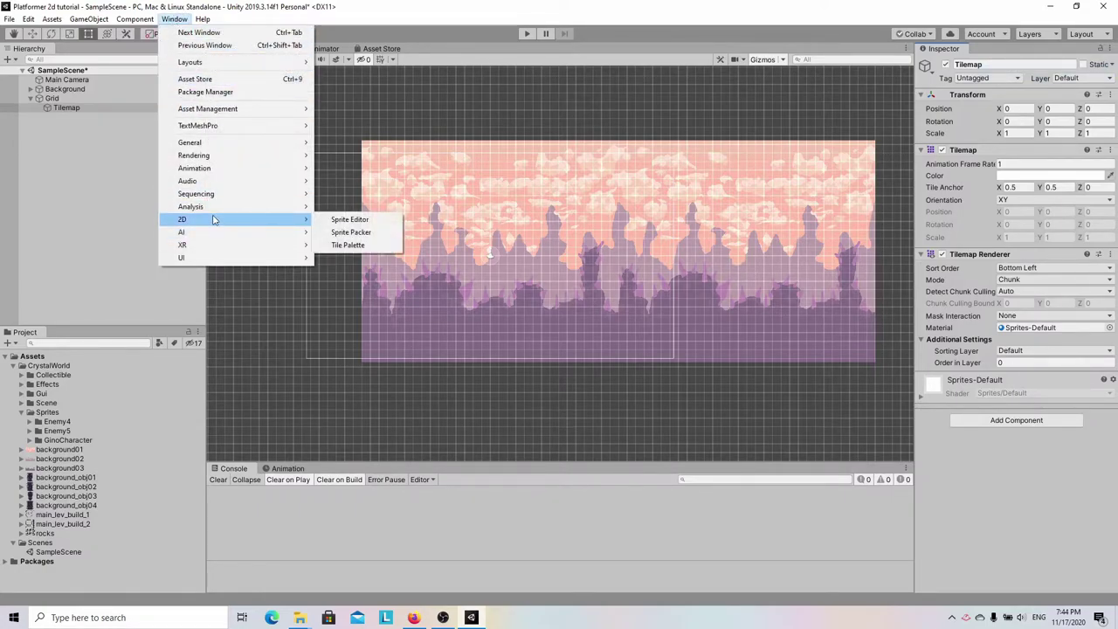
click(371, 246)
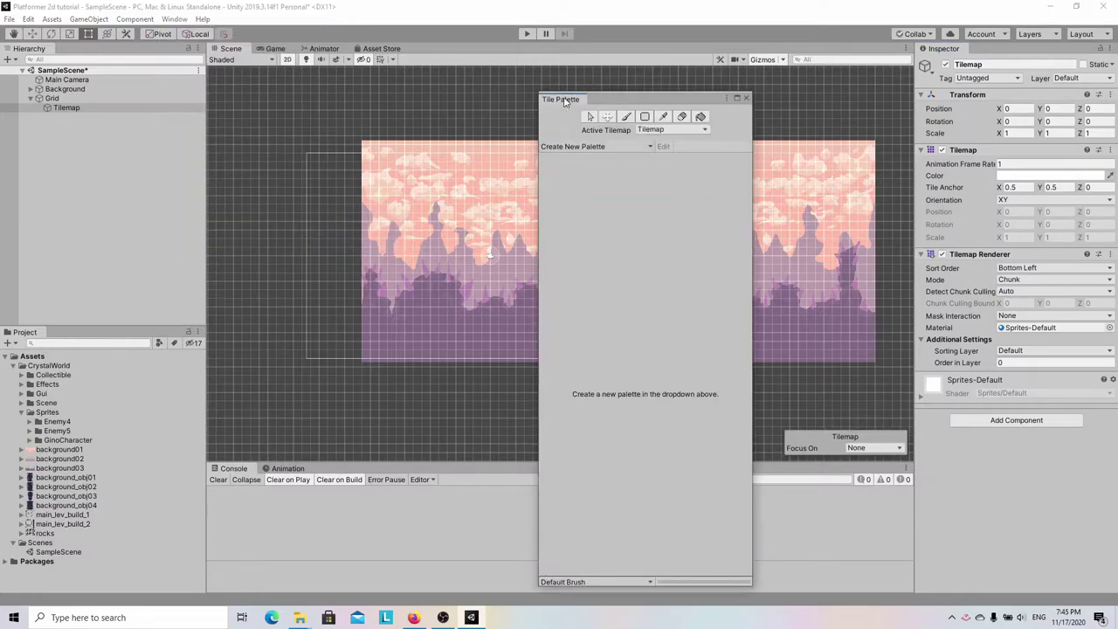
drag(563, 99, 982, 54)
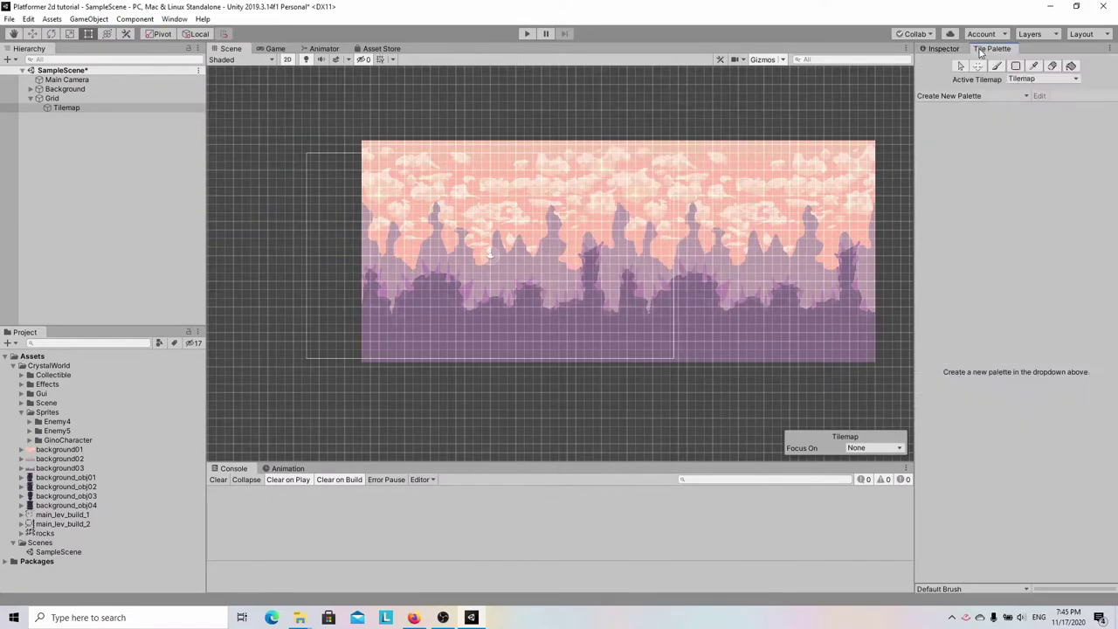
- Create a new tile palette named WorldPalette with a Rectangle grid and Automatic cell size
click(959, 97)
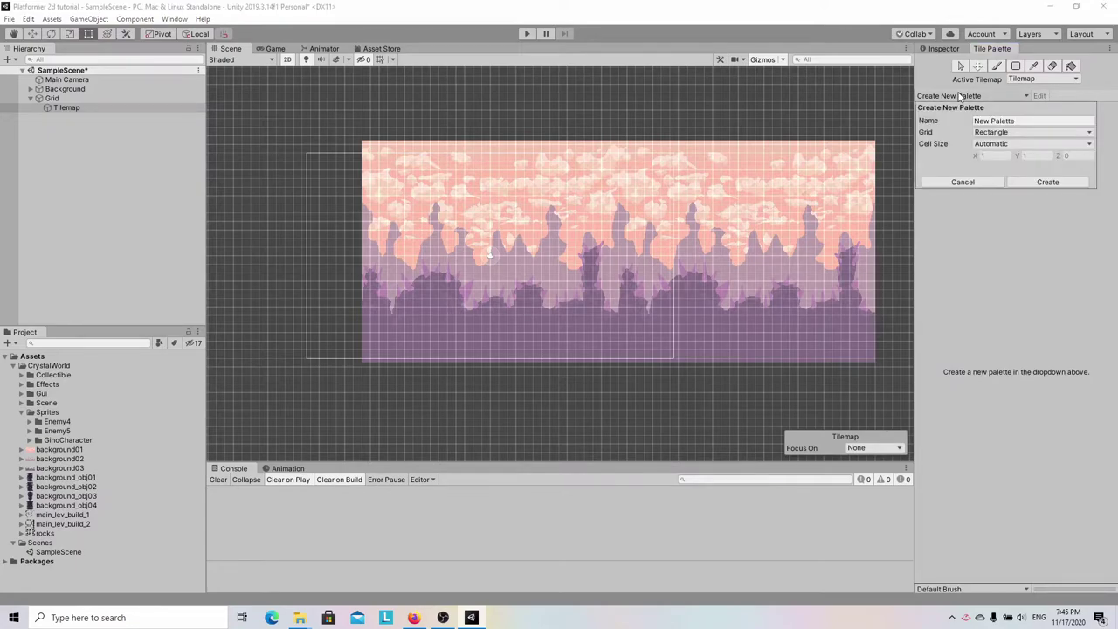
click(1013, 120)
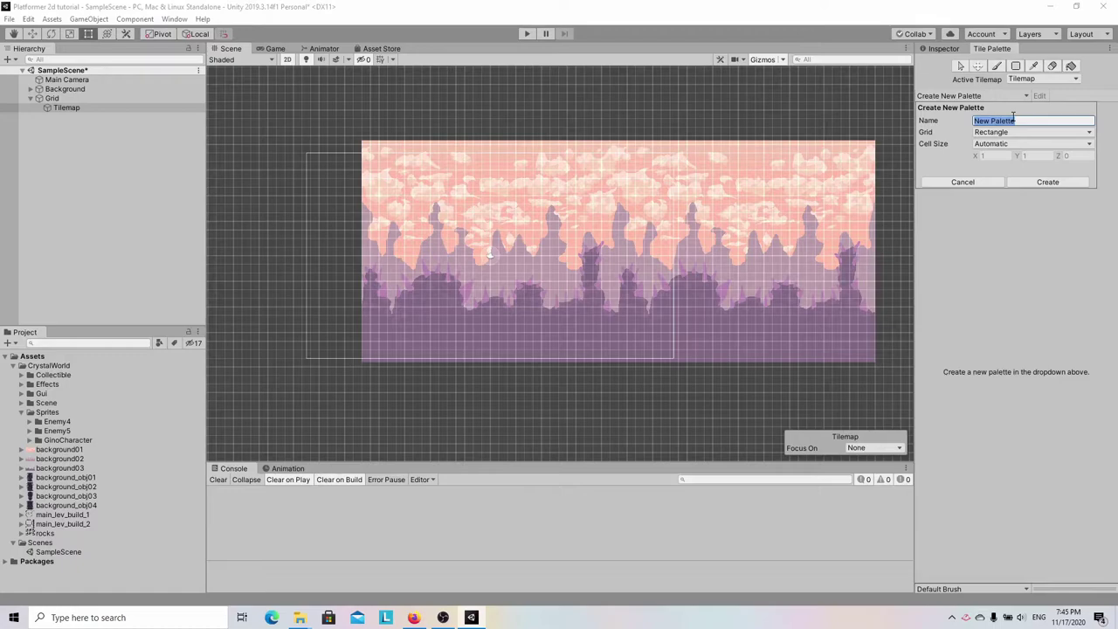
text(WorldPalette)
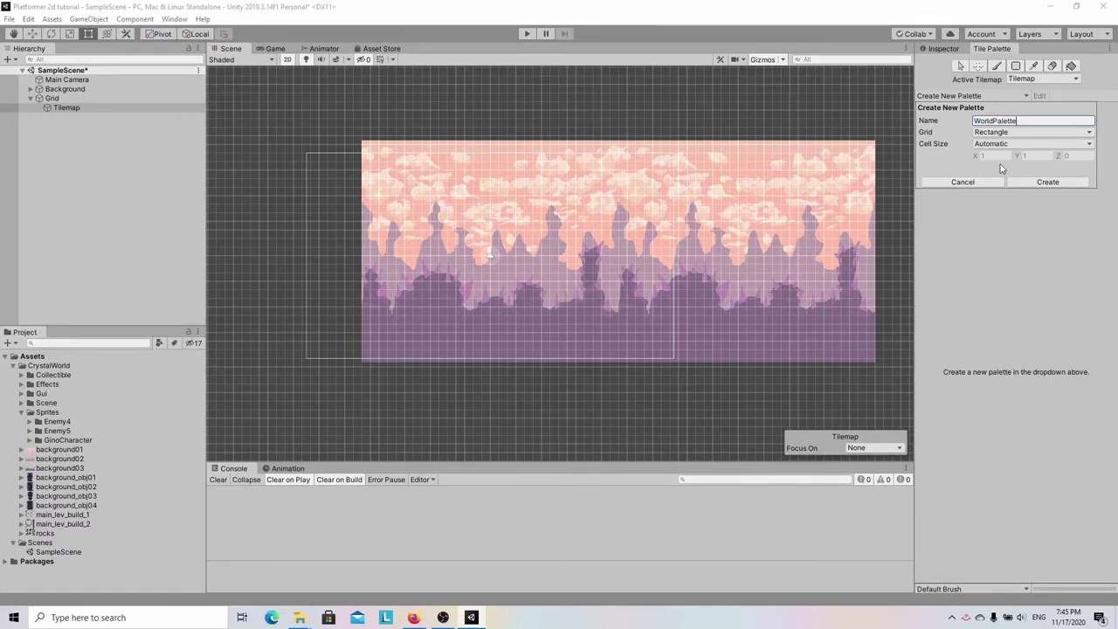
click(1055, 184)
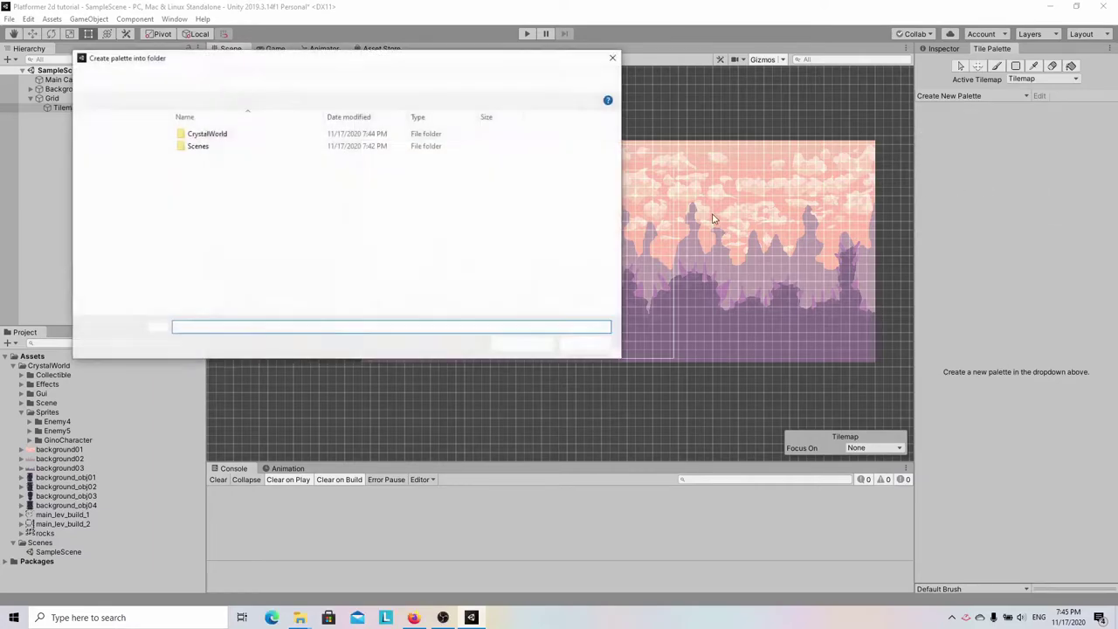
- Make a new folder named Tilemap inside Assets and save the new palette in it
right_click(217, 194)
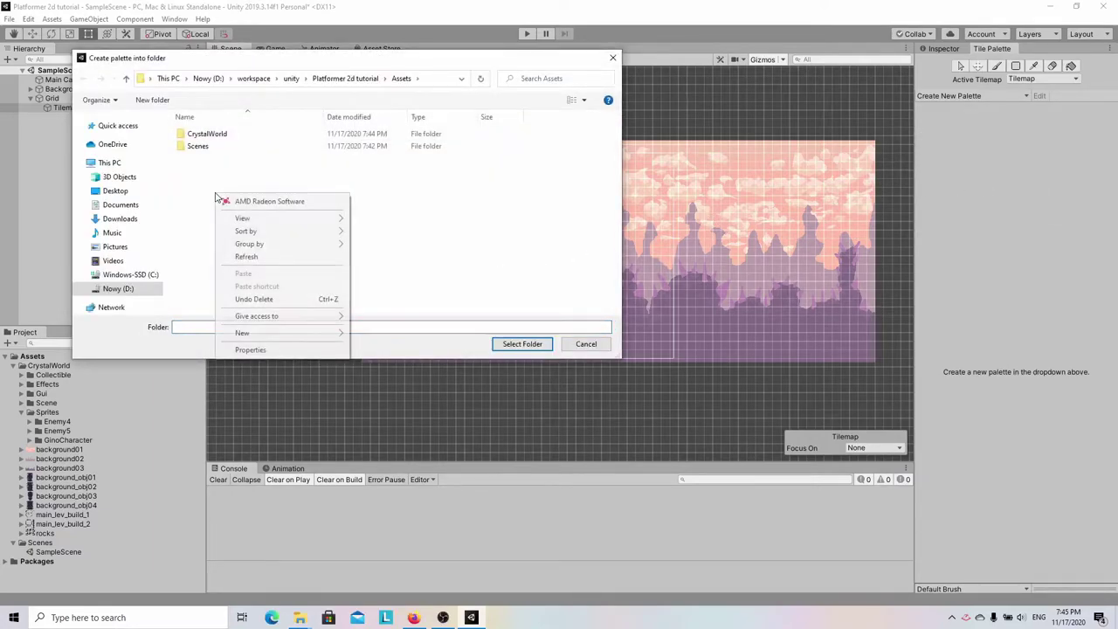
mouse_move(317, 338)
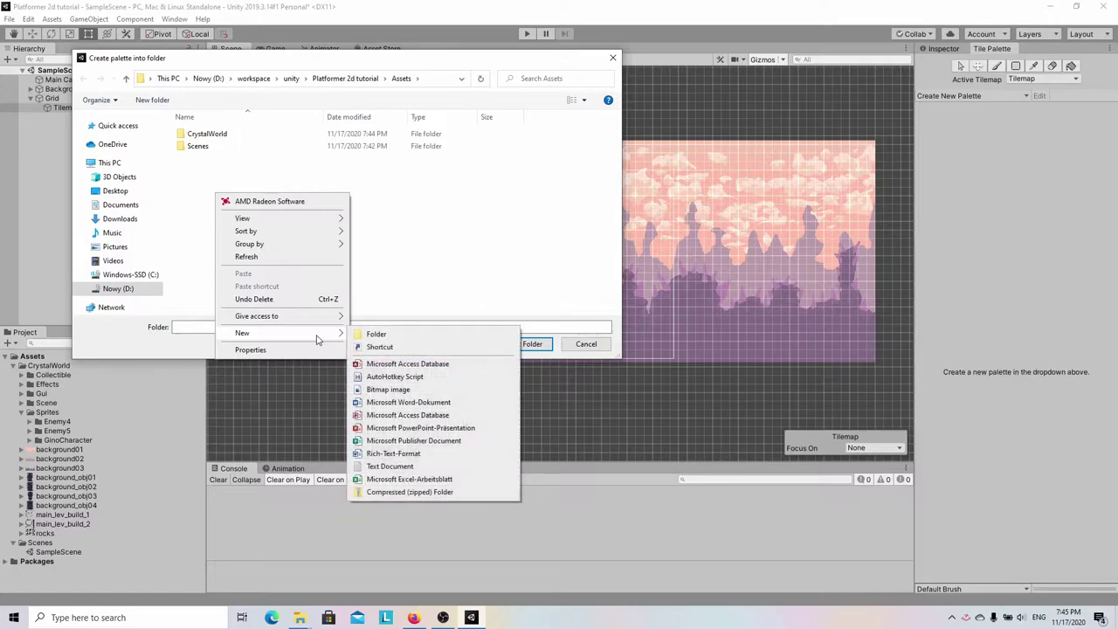
click(376, 333)
text(Tilemap)
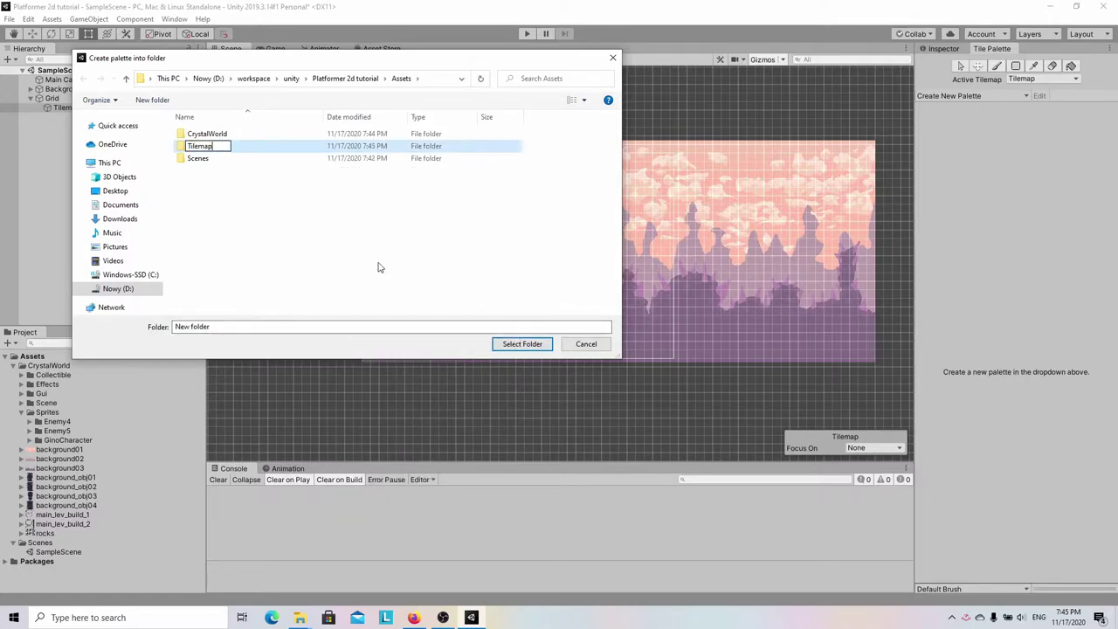
key(Return)
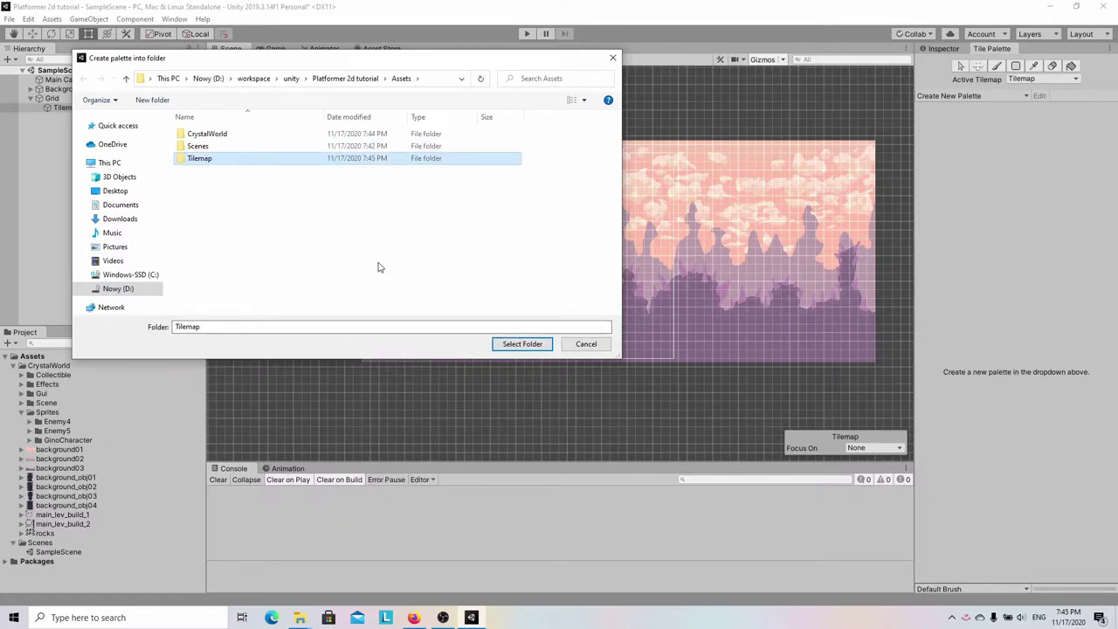
double_click(200, 159)
click(522, 343)
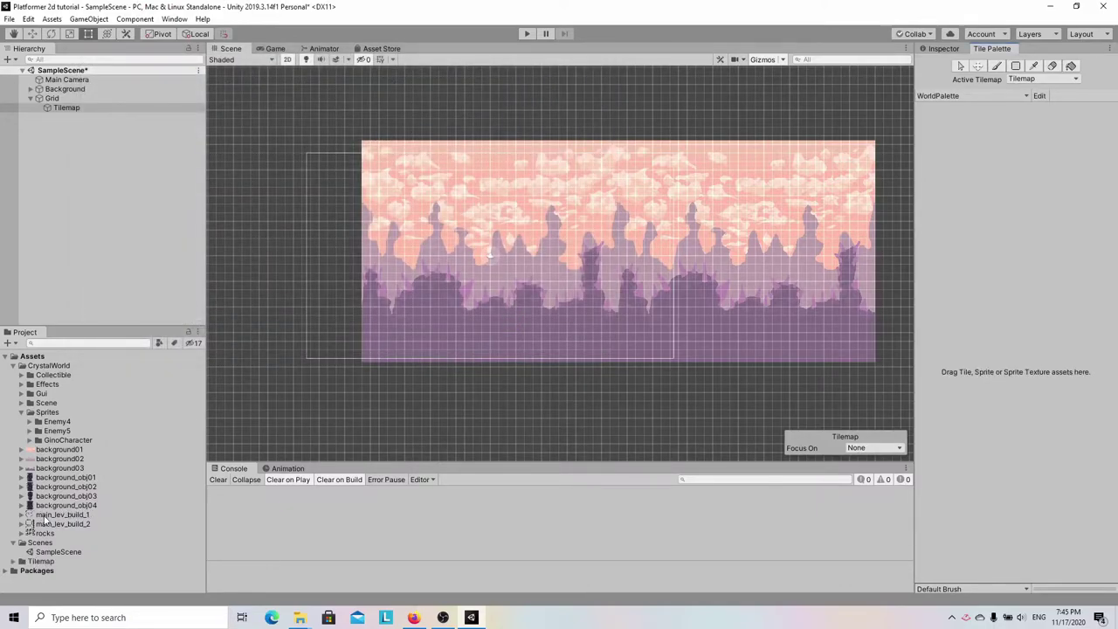
- Add the sliced main_lev_build_1 texture to WorldPalette and generate its tiles into the Tilemap folder
drag(41, 521, 978, 217)
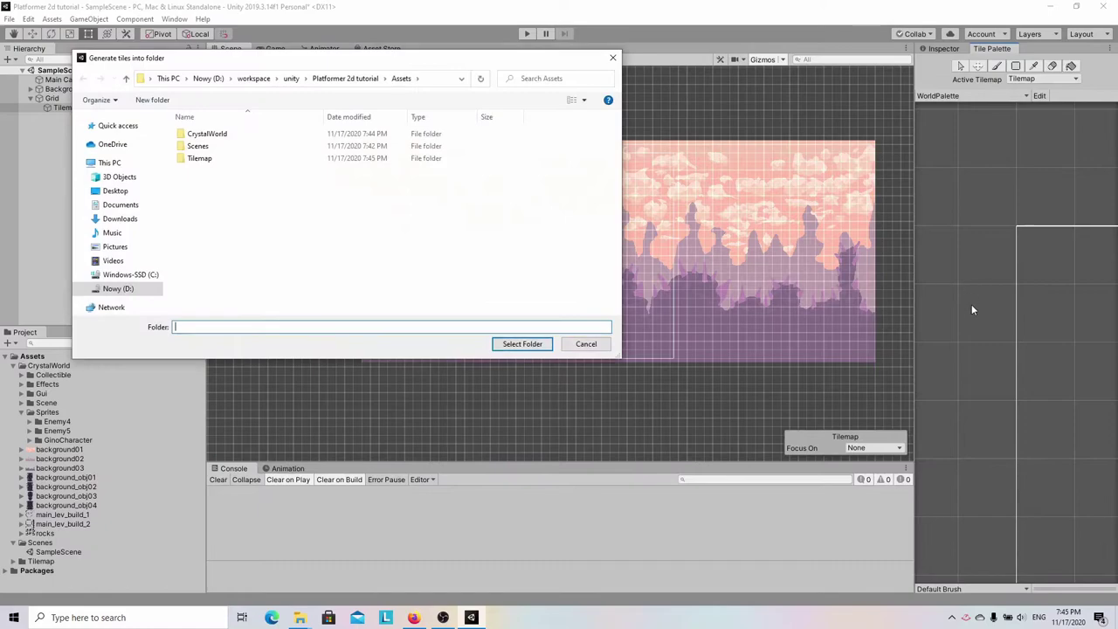
double_click(200, 158)
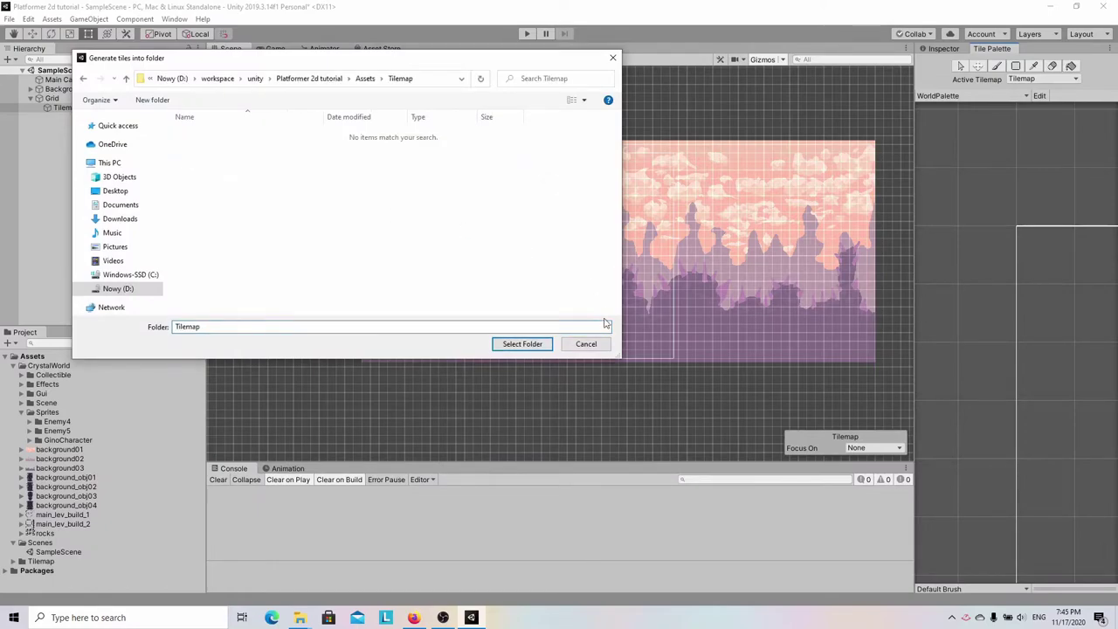
click(522, 344)
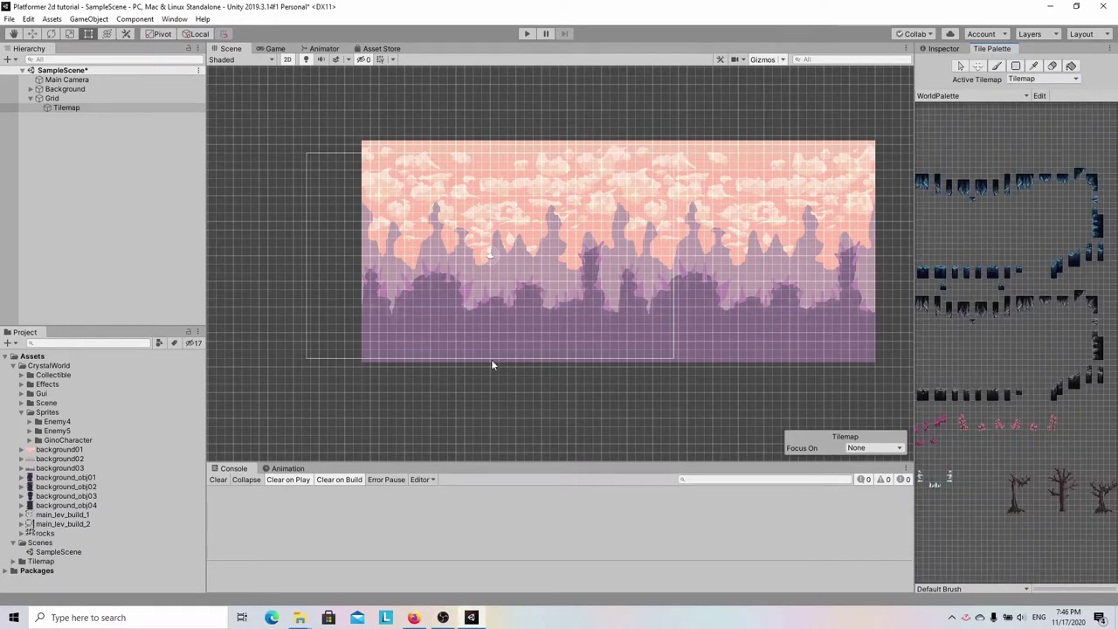
- Paint the 3-by-3 block of hanging blue crystal tiles from the palette near the middle of the background
middle_drag(1008, 260, 944, 277)
scroll(1026, 317, up, 5)
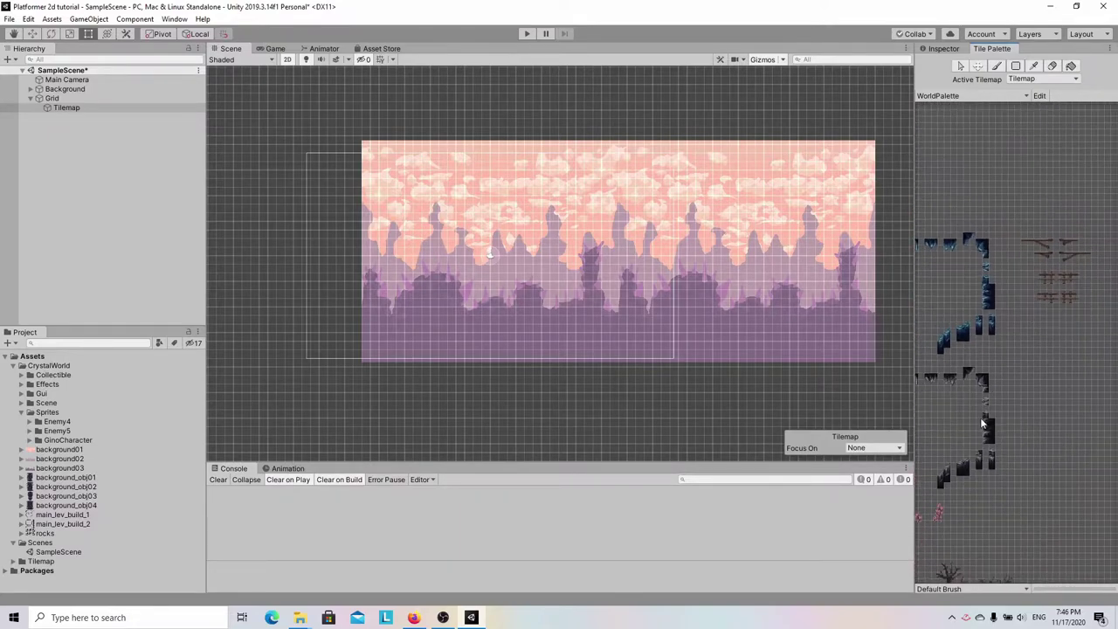
scroll(1009, 349, up, 3)
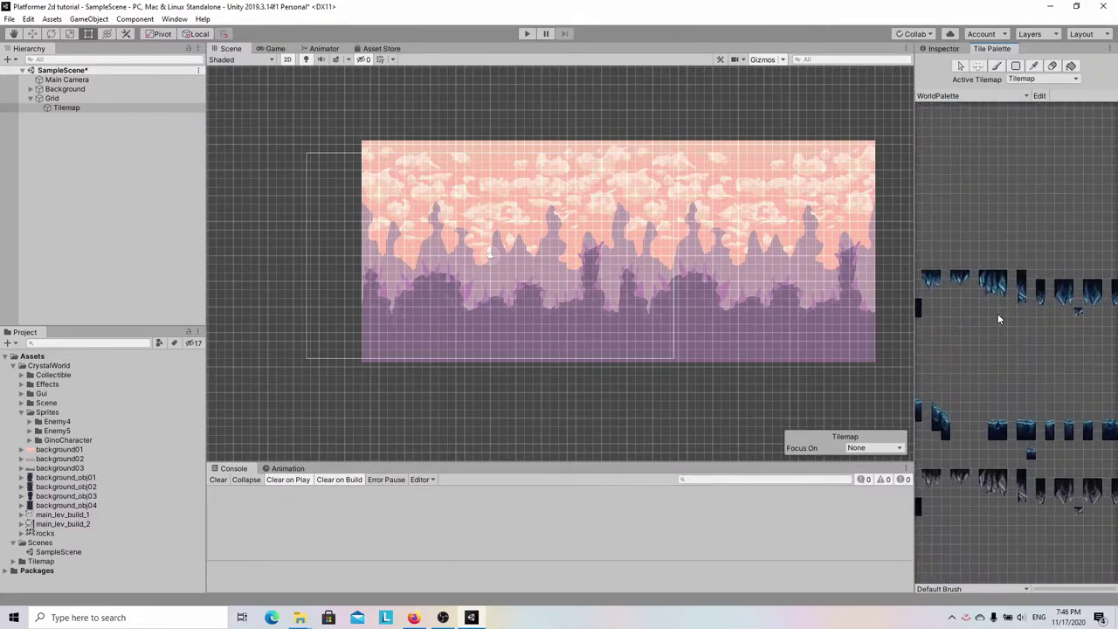
scroll(484, 244, up, 2)
scroll(484, 244, up, 1)
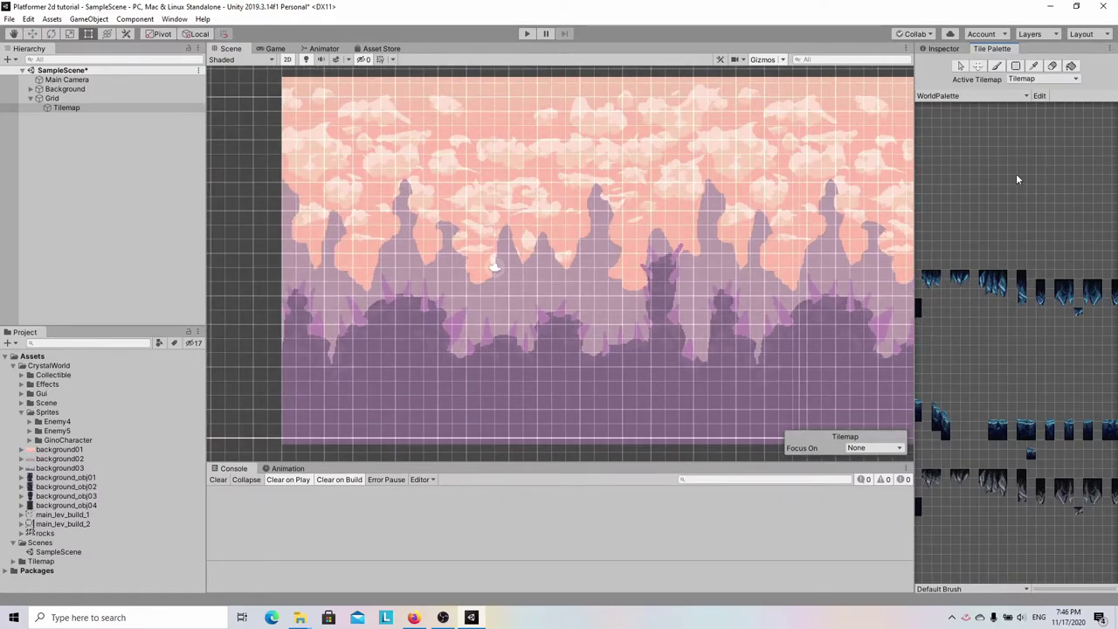
click(1000, 68)
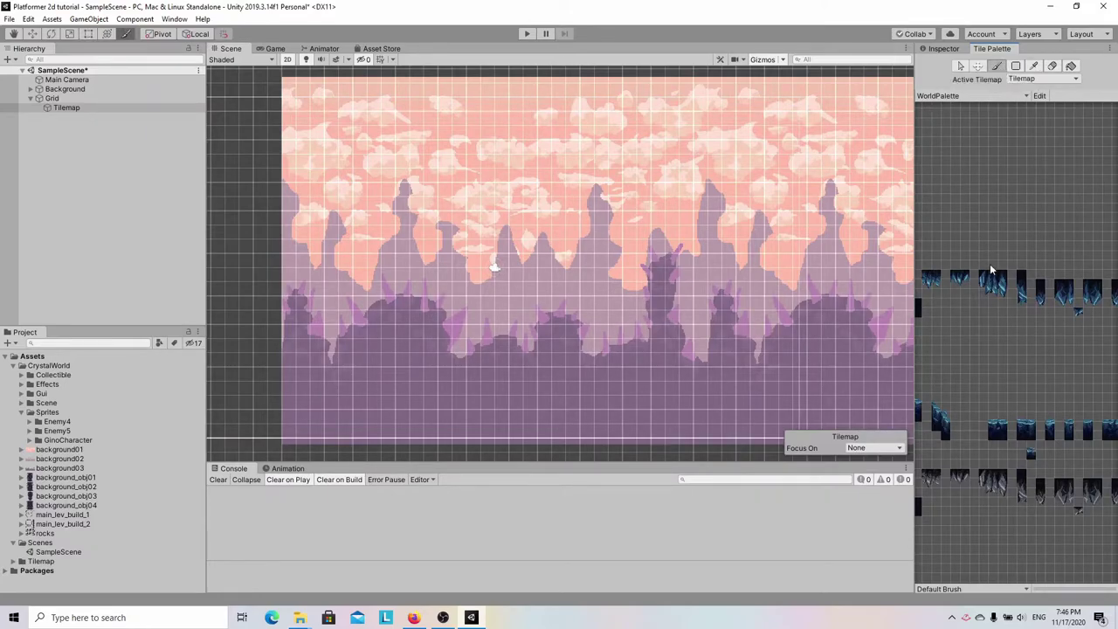
click(1002, 302)
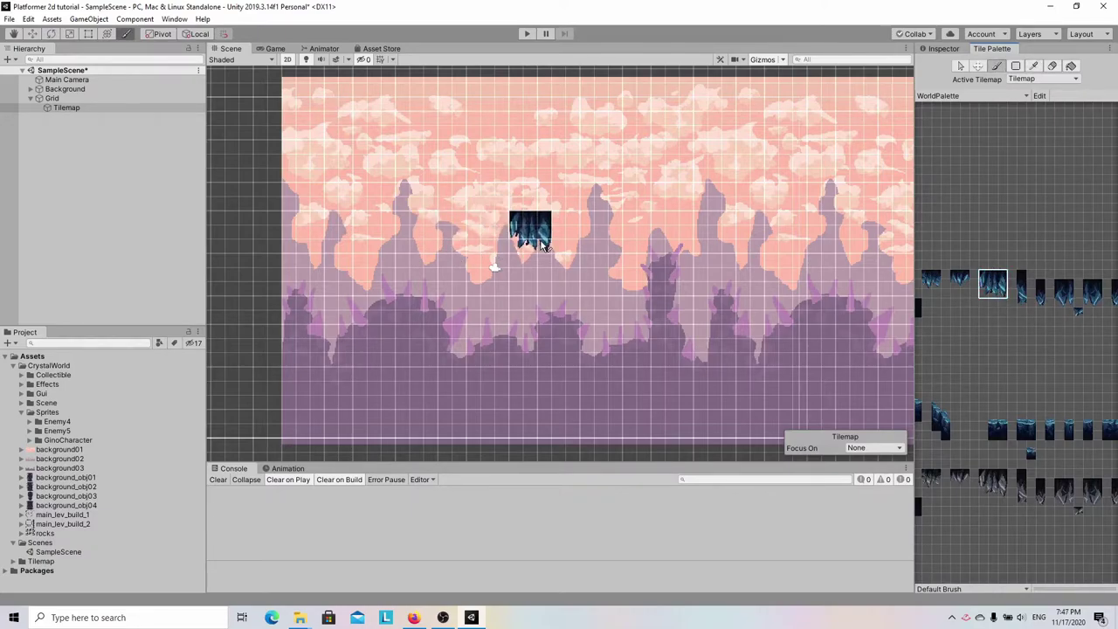
click(542, 245)
- Erase the painted blue crystal block from the scene with a single-cell eraser
click(1051, 65)
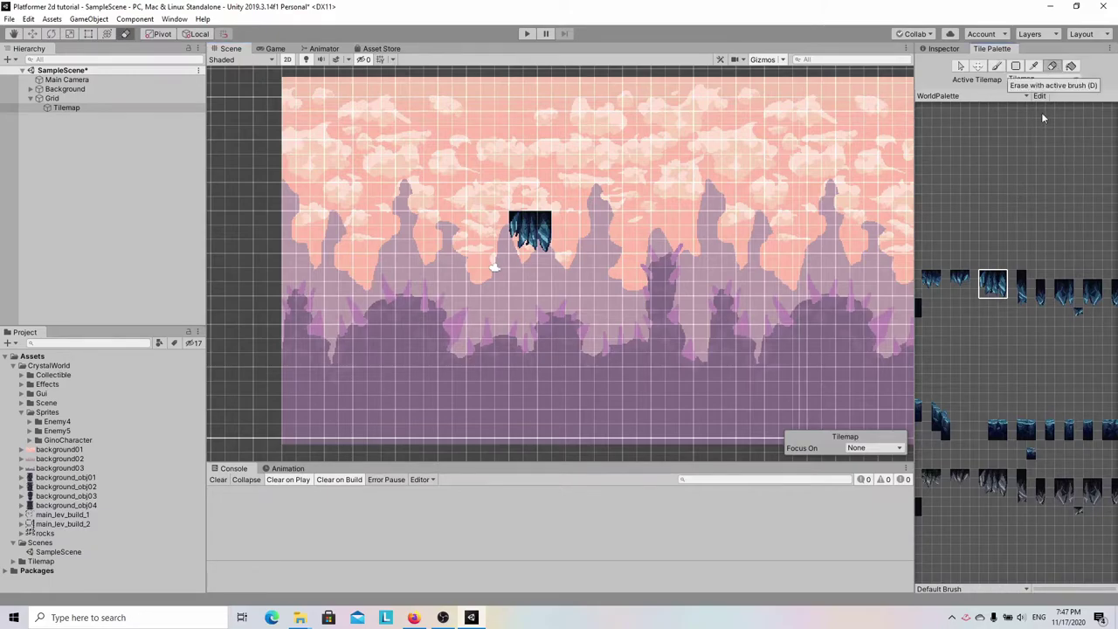
click(1021, 227)
click(1052, 66)
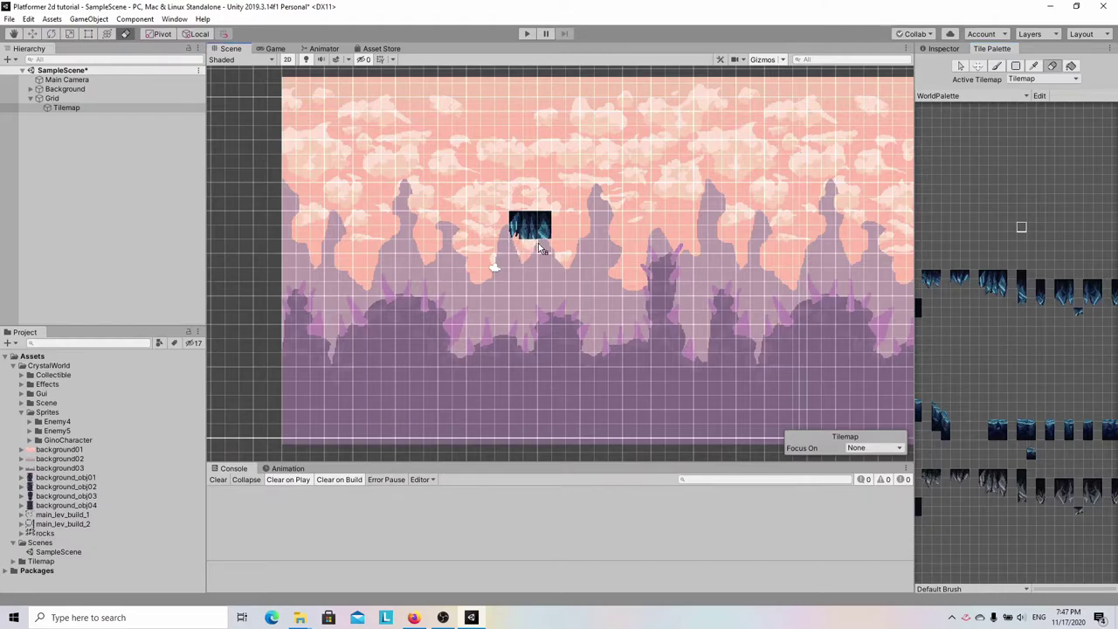
mouse_move(539, 249)
mouse_down()
mouse_move(549, 229)
mouse_move(505, 234)
mouse_up()
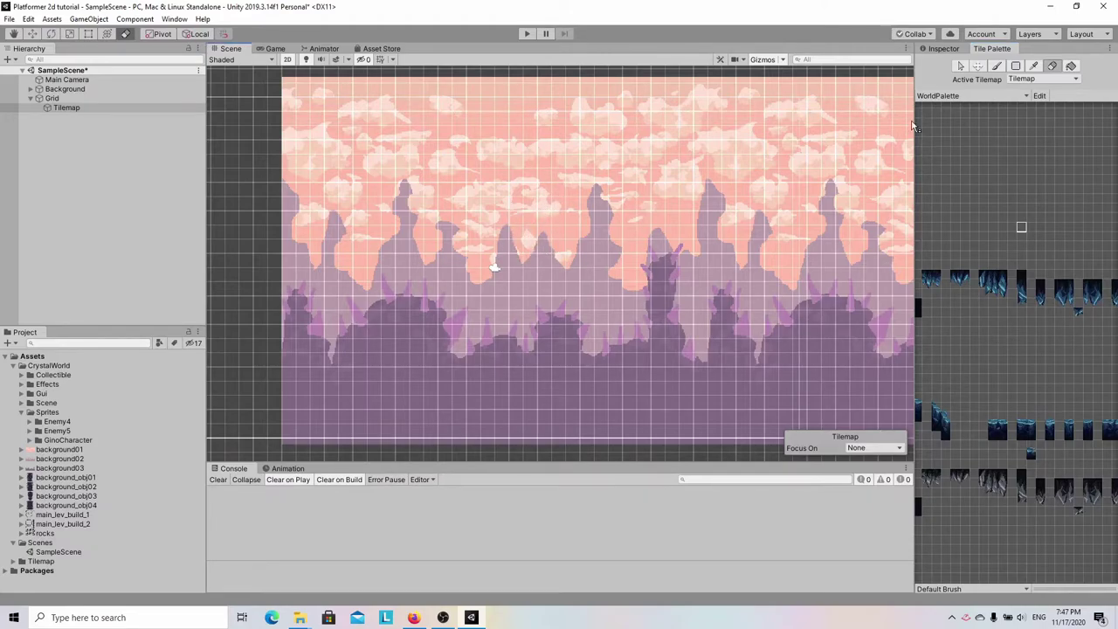
- Paint the blue crystal block again near the centre, then move it about six cells left and one cell up
click(998, 67)
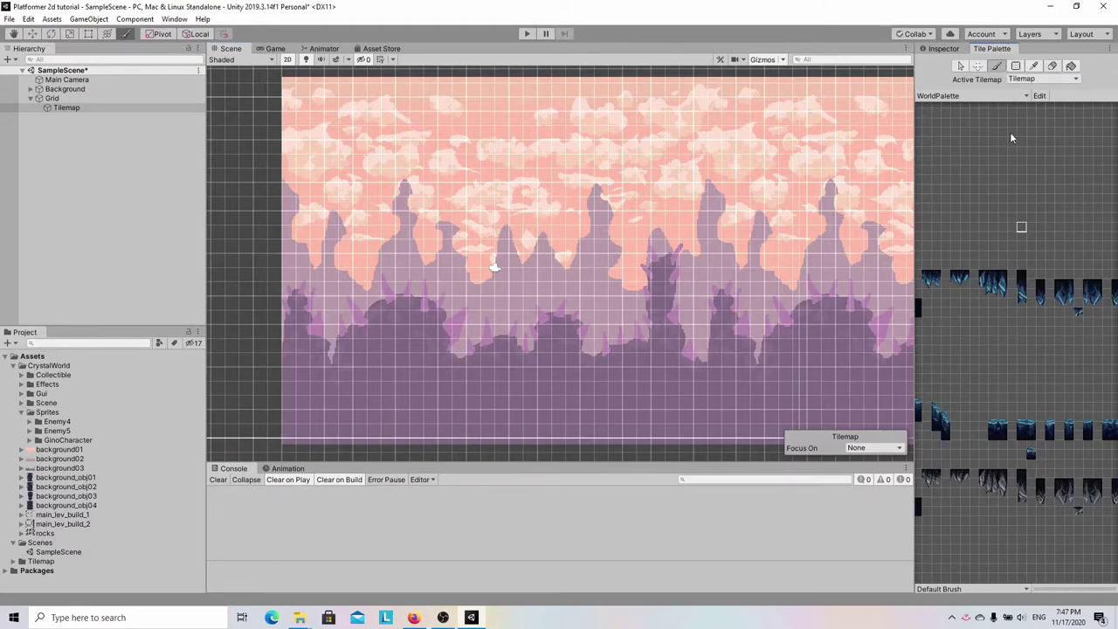
click(985, 284)
click(572, 244)
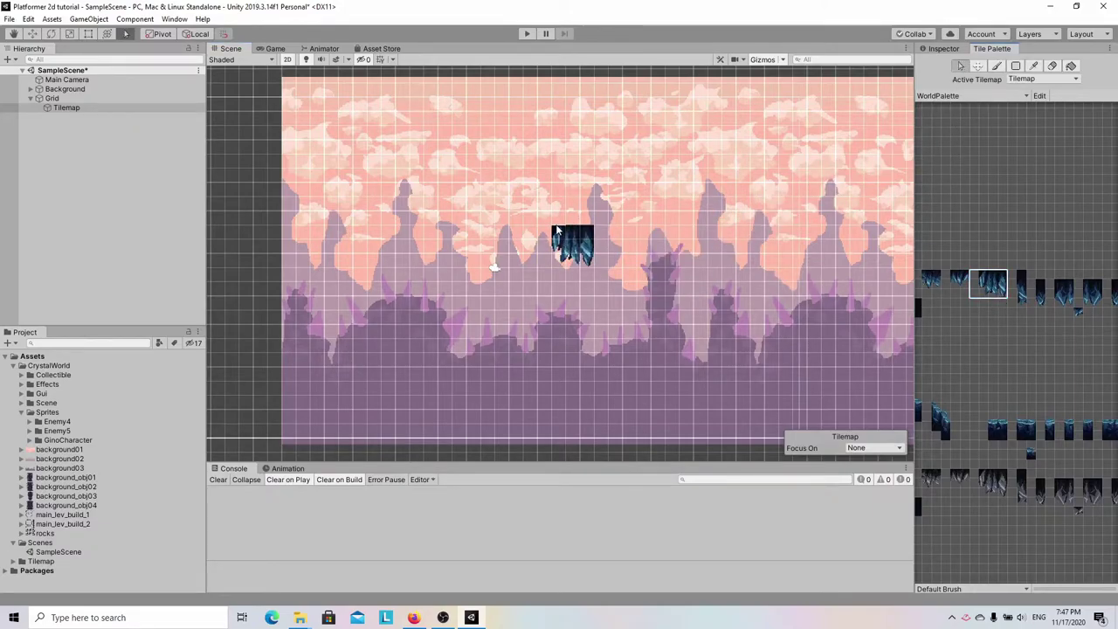
click(978, 65)
drag(562, 235, 491, 236)
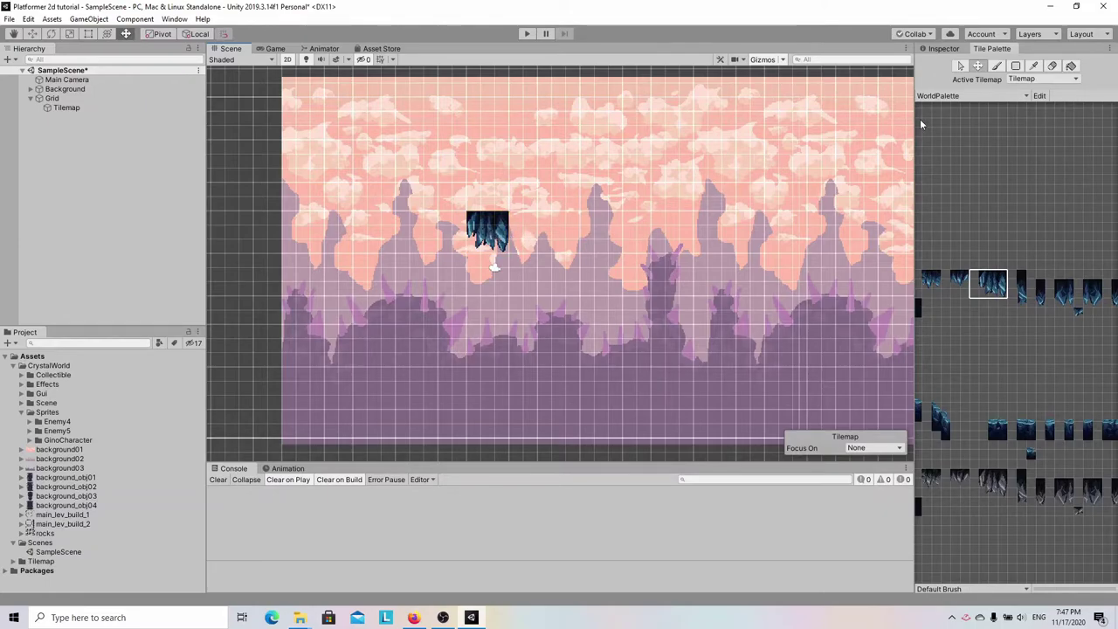
- Draw a filled box of plain dark tiles, about 14 by 10 cells, right of the crystal block
click(1016, 67)
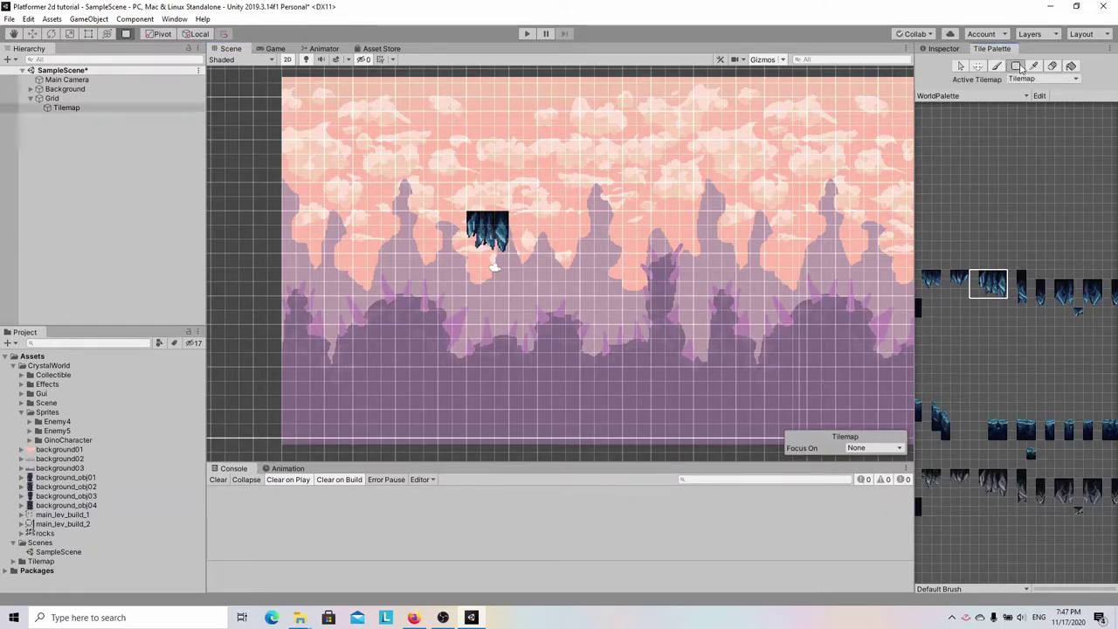
click(1023, 295)
drag(602, 199, 767, 325)
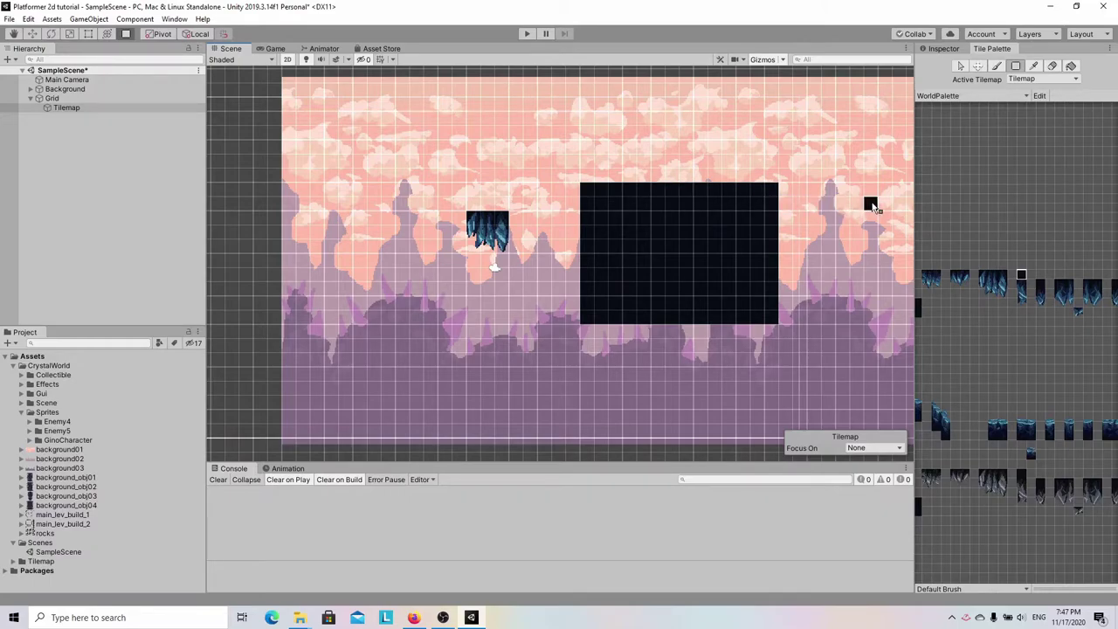
- Pick a blue crystal tile from the painted block and brush it along the dark box's top row
click(1033, 67)
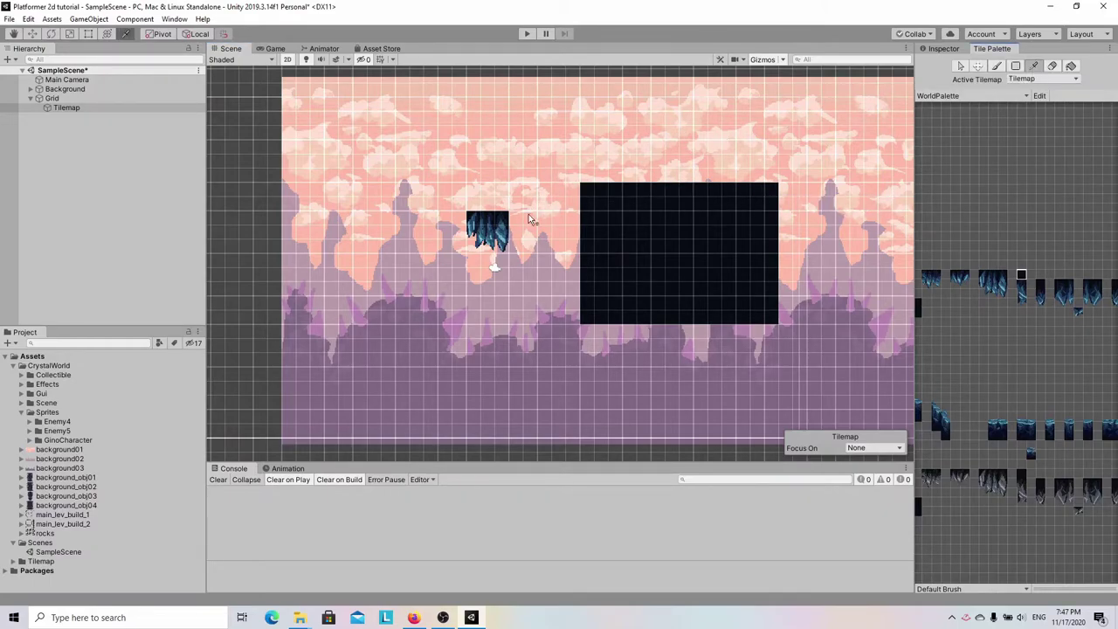
click(505, 251)
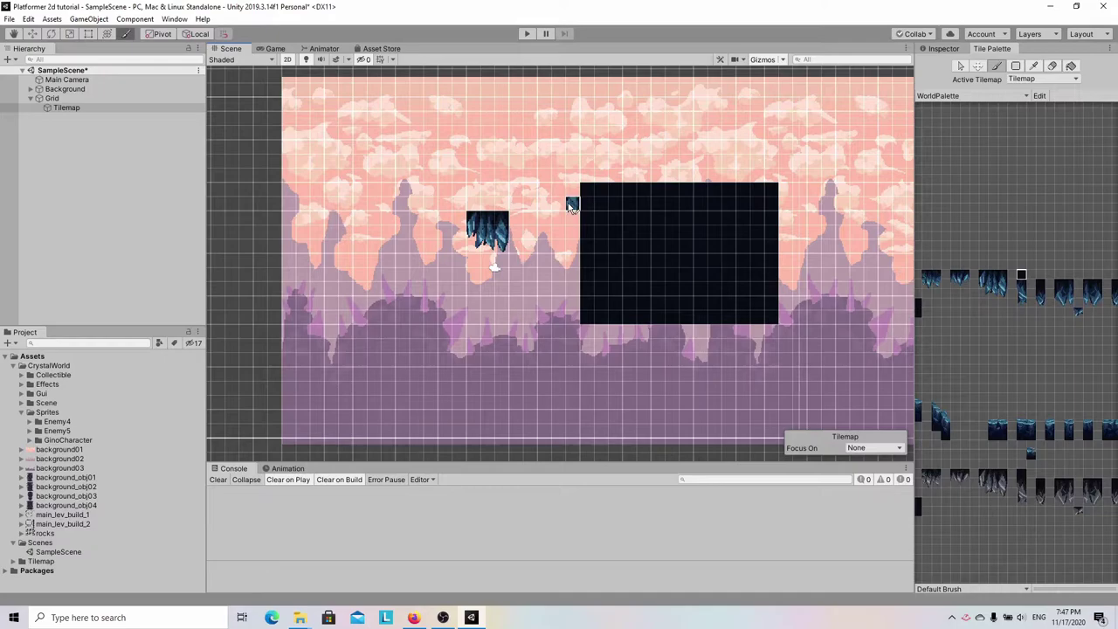
drag(579, 197, 771, 196)
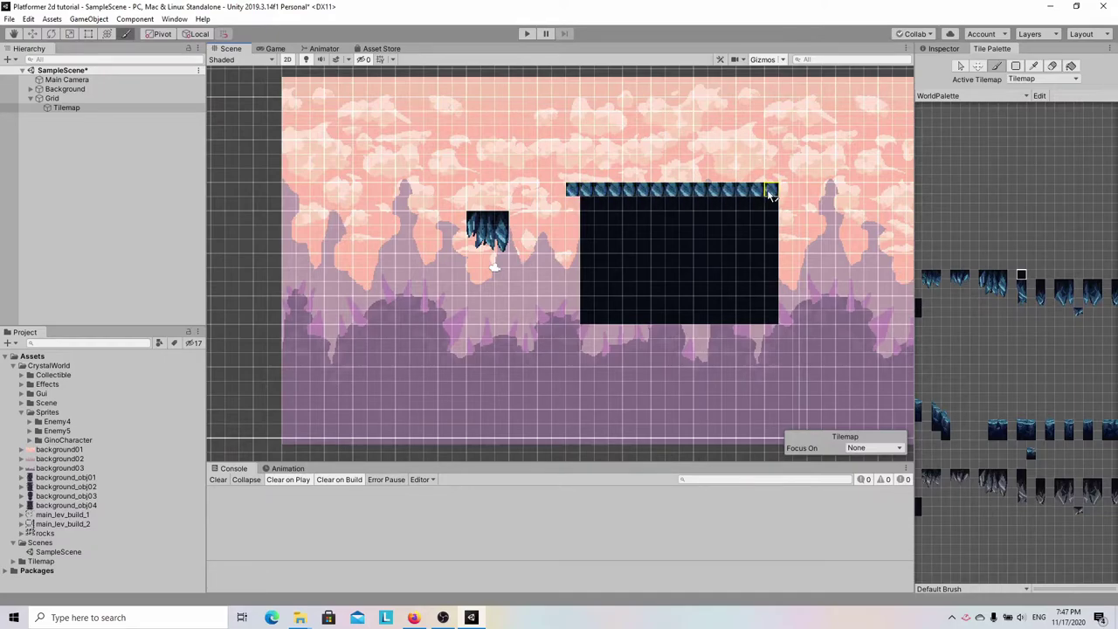
- Flood-fill the dark box with the picked crystal tile, undo the fill, and apply it again
click(1071, 67)
click(758, 250)
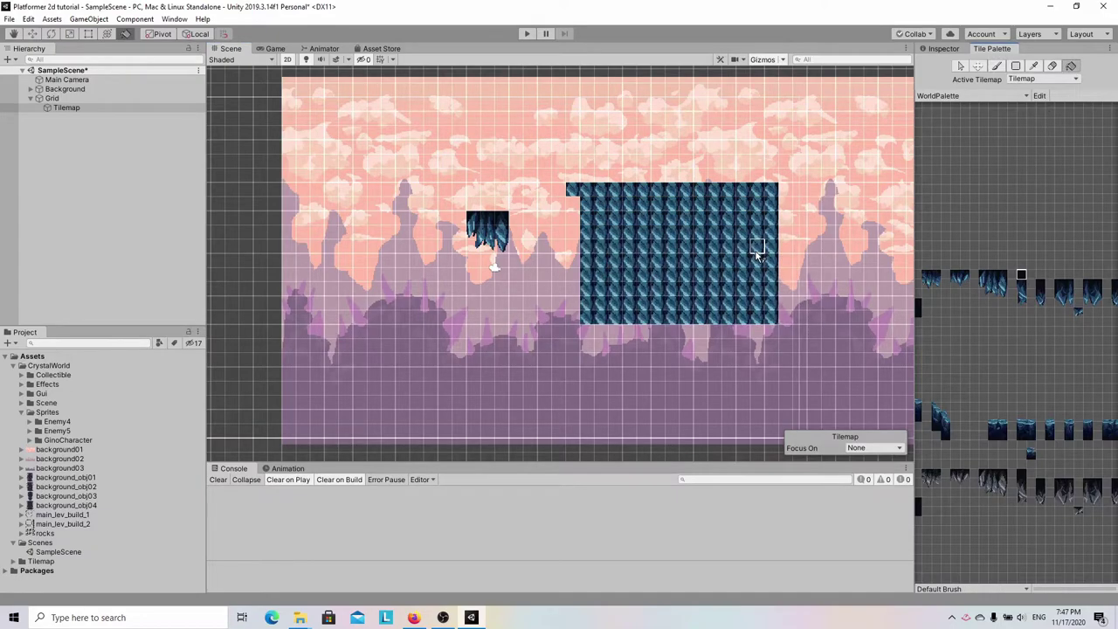
key(ctrl+z)
click(602, 266)
- Erase all painted tiles from the scene using an eraser area about 8 by 3 cells
drag(971, 195, 1043, 220)
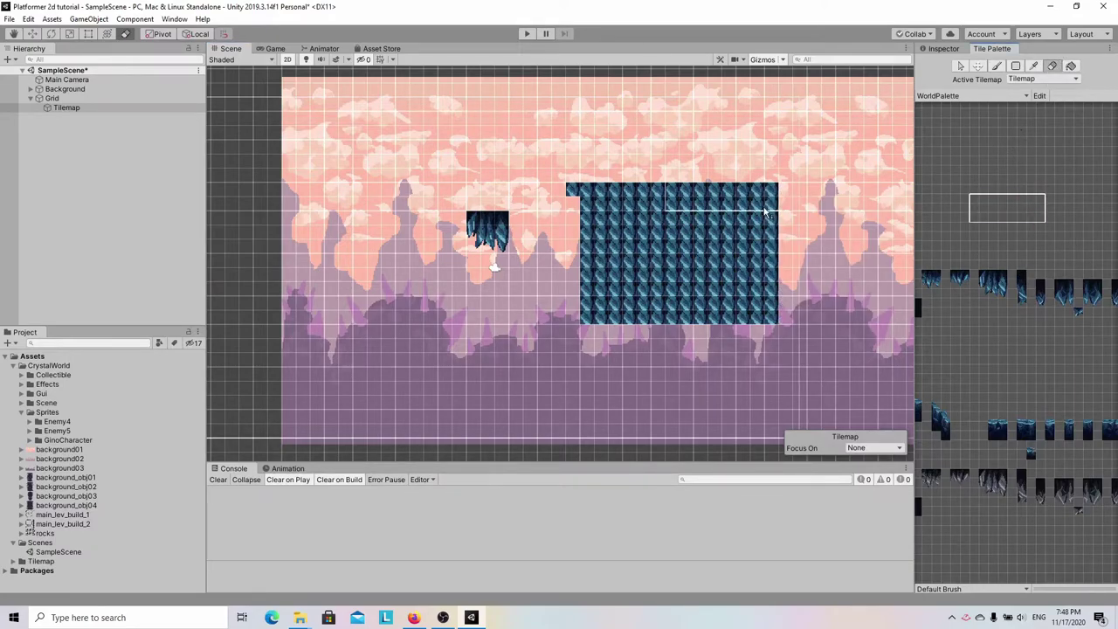
mouse_move(764, 212)
mouse_down()
mouse_move(664, 213)
mouse_move(799, 324)
mouse_move(674, 326)
mouse_move(528, 286)
mouse_up()
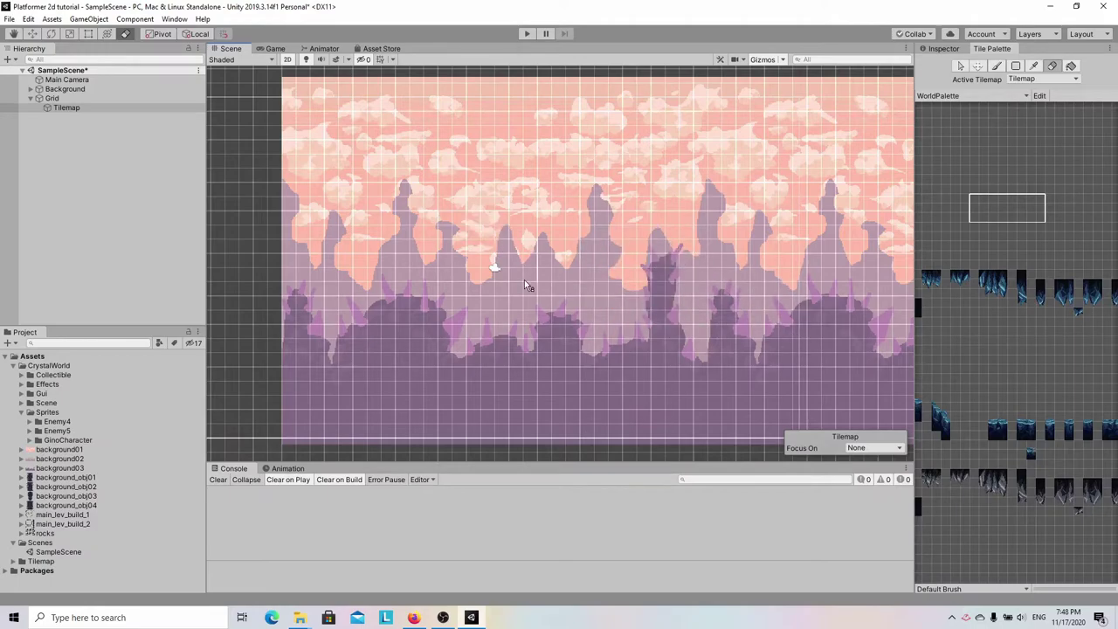
- Pick the plain dark palette tile and paint a stepped ground block about 8 by 11 cells at the level's lower left
click(1002, 153)
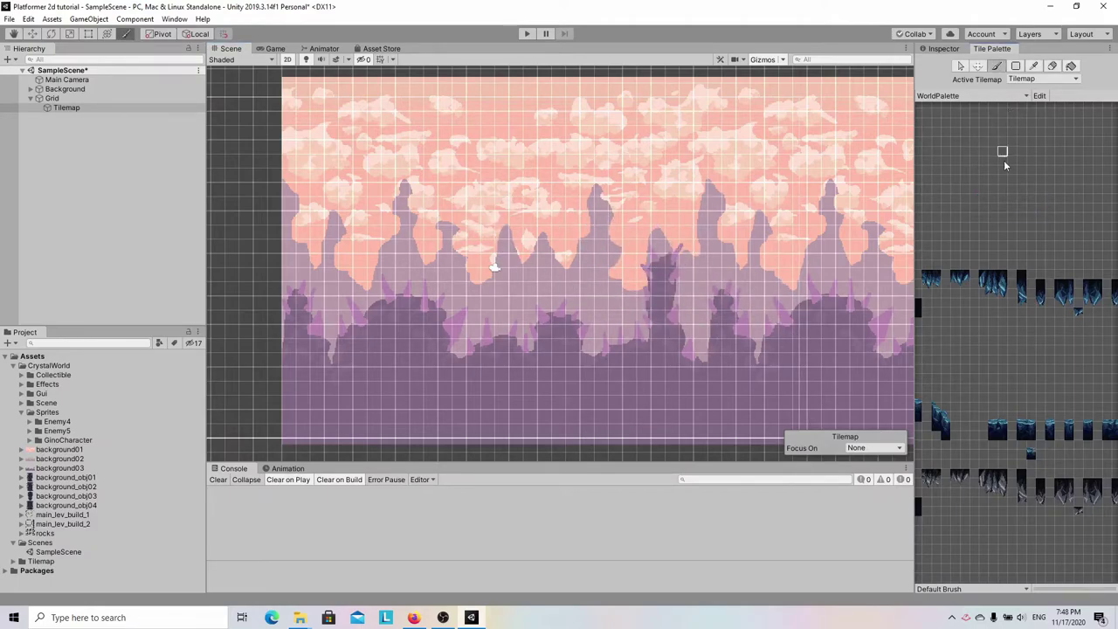
scroll(959, 225, down, 3)
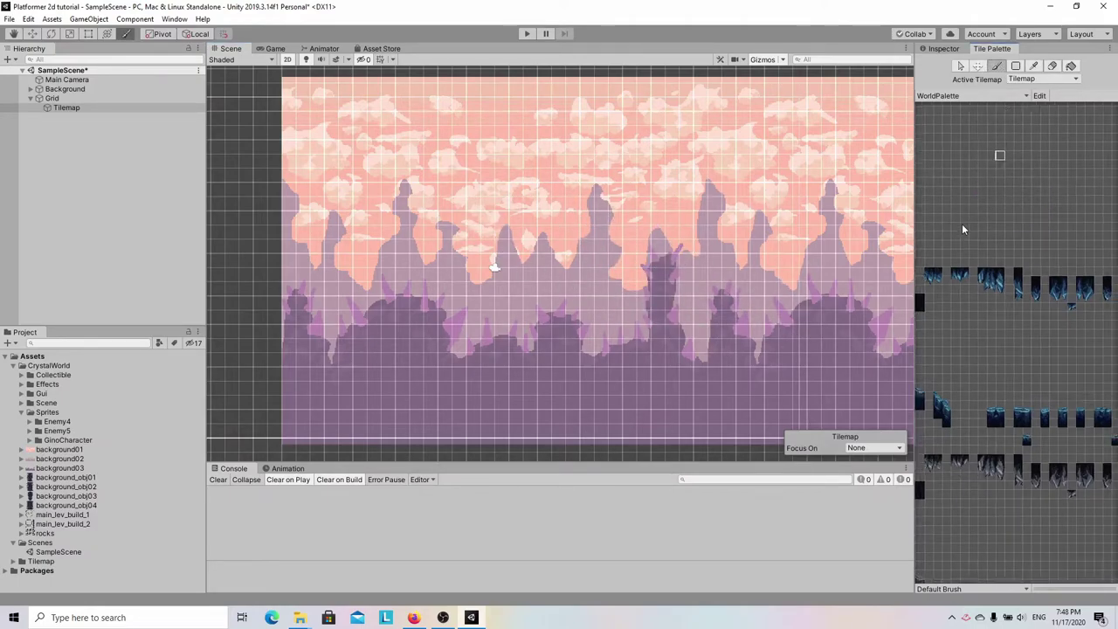
middle_drag(1004, 293, 1058, 240)
scroll(976, 254, up, 2)
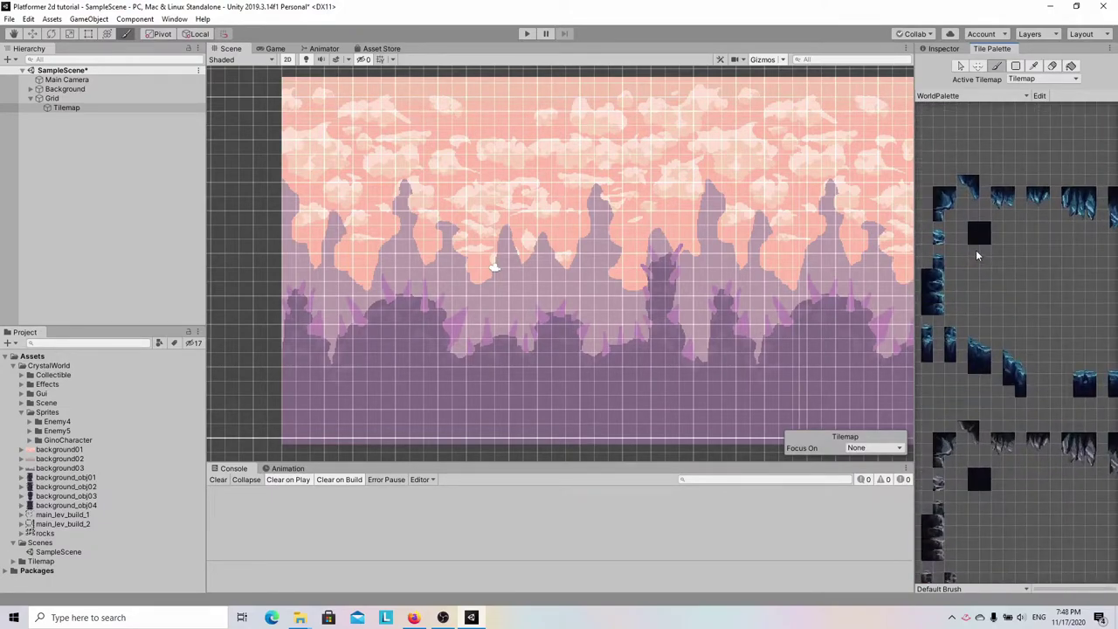
click(974, 229)
mouse_move(293, 313)
mouse_down()
mouse_move(324, 311)
mouse_move(365, 339)
mouse_move(374, 406)
mouse_move(293, 336)
mouse_move(275, 449)
mouse_move(365, 401)
mouse_move(295, 368)
mouse_move(339, 424)
mouse_up()
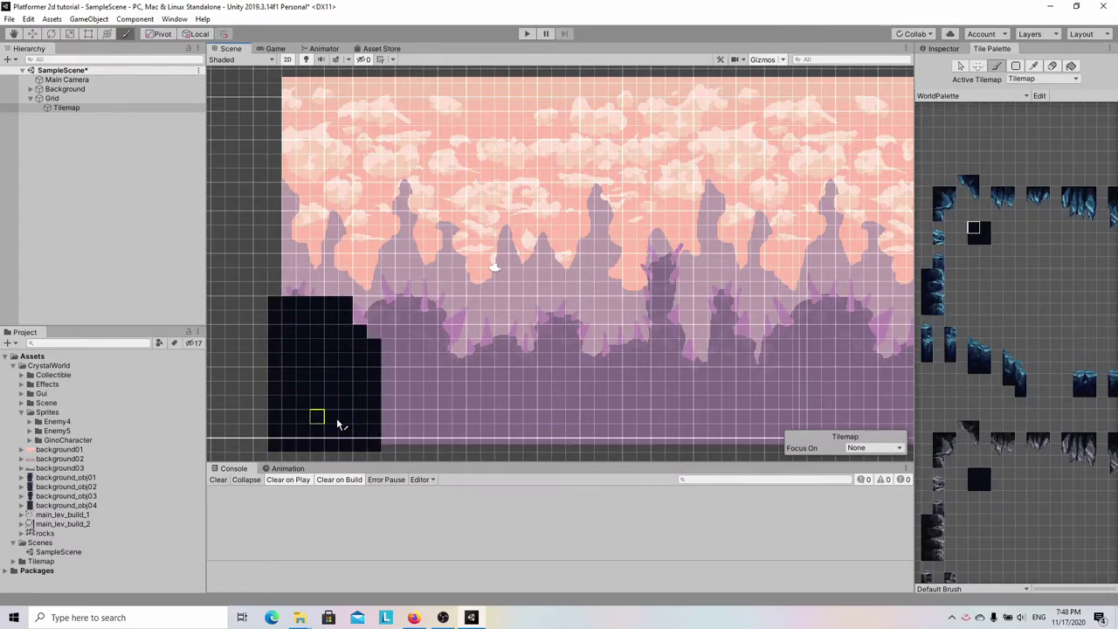
- Brush dark tiles for the upper left boundary wall, a ledge extending from it, and the beginning of the ceiling
mouse_move(274, 219)
mouse_down()
mouse_move(340, 193)
mouse_move(346, 94)
mouse_move(316, 142)
mouse_move(288, 92)
mouse_up()
middle_drag(289, 92, 287, 117)
mouse_move(287, 118)
mouse_down()
mouse_move(292, 188)
mouse_move(309, 117)
mouse_move(354, 225)
mouse_move(427, 226)
mouse_up()
mouse_move(355, 105)
mouse_down()
mouse_move(466, 105)
mouse_move(275, 98)
mouse_up()
- Extend the dark floor from the ground block and paint two floating platforms, about 8 by 3 and 12 by 3 cells
scroll(499, 161, down, 4)
middle_drag(570, 226, 500, 192)
mouse_move(333, 378)
mouse_down()
mouse_move(430, 378)
mouse_move(405, 367)
mouse_up()
mouse_move(418, 278)
mouse_down()
mouse_move(434, 274)
mouse_move(457, 297)
mouse_move(452, 280)
mouse_move(403, 295)
mouse_up()
middle_drag(527, 252, 458, 277)
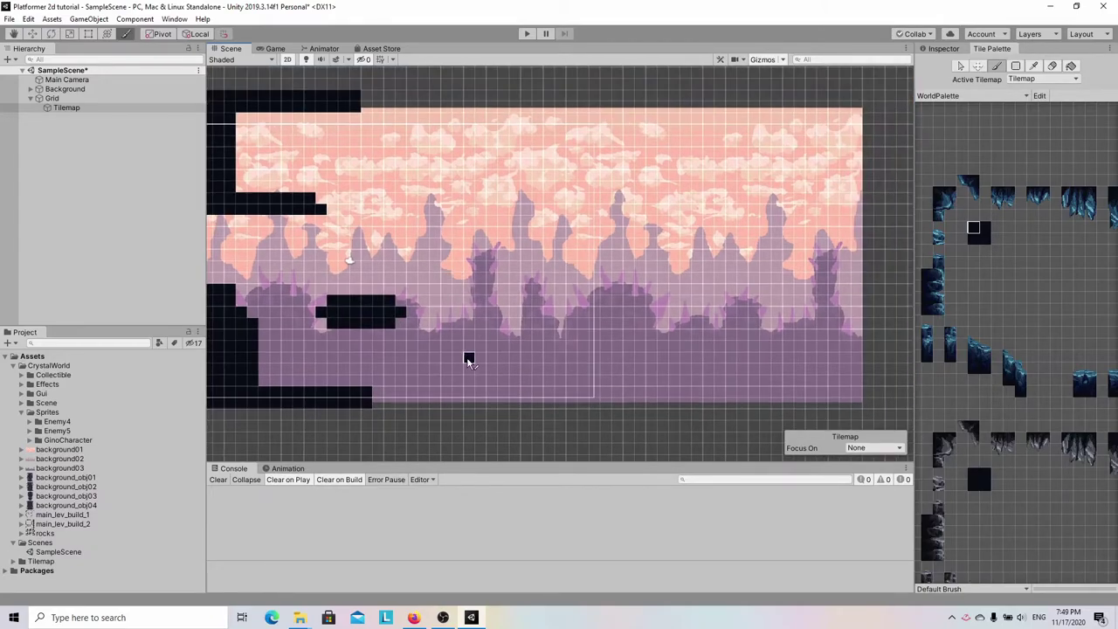
mouse_move(447, 246)
mouse_down()
mouse_move(554, 238)
mouse_move(463, 238)
mouse_move(549, 256)
mouse_move(457, 255)
mouse_up()
- Lengthen the left ledge by about two cells and continue the floor to a raised section about 9 cells wide
drag(322, 197, 338, 208)
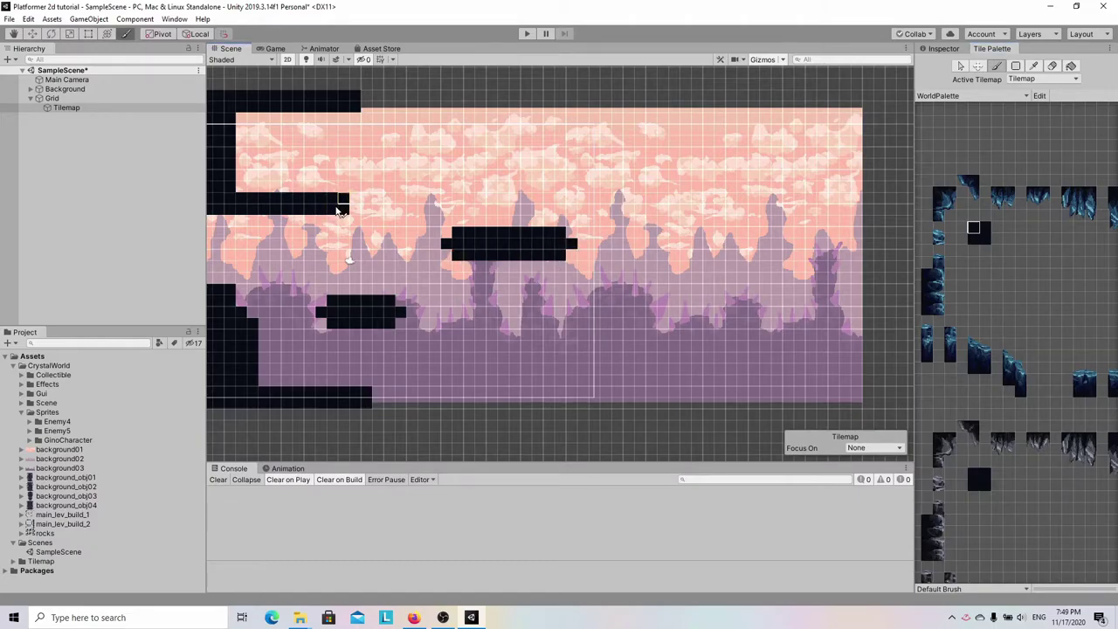
middle_drag(345, 229, 337, 197)
drag(366, 362, 612, 372)
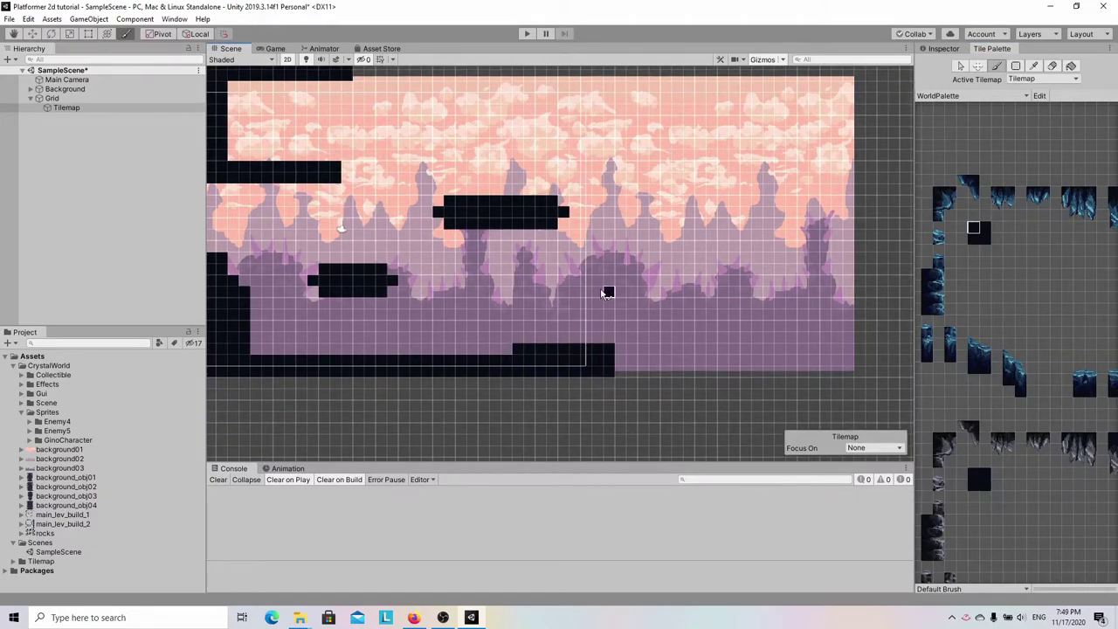
- Paint a tall pillar about 4 cells wide beyond the raised floor, and continue the floor into a right boundary wall
mouse_move(656, 262)
mouse_down()
mouse_move(643, 357)
mouse_move(681, 254)
mouse_move(668, 349)
mouse_move(687, 285)
mouse_up()
middle_drag(688, 285, 669, 311)
mouse_move(694, 398)
mouse_down()
mouse_move(739, 392)
mouse_move(728, 411)
mouse_move(867, 258)
mouse_move(848, 407)
mouse_move(861, 119)
mouse_move(851, 270)
mouse_up()
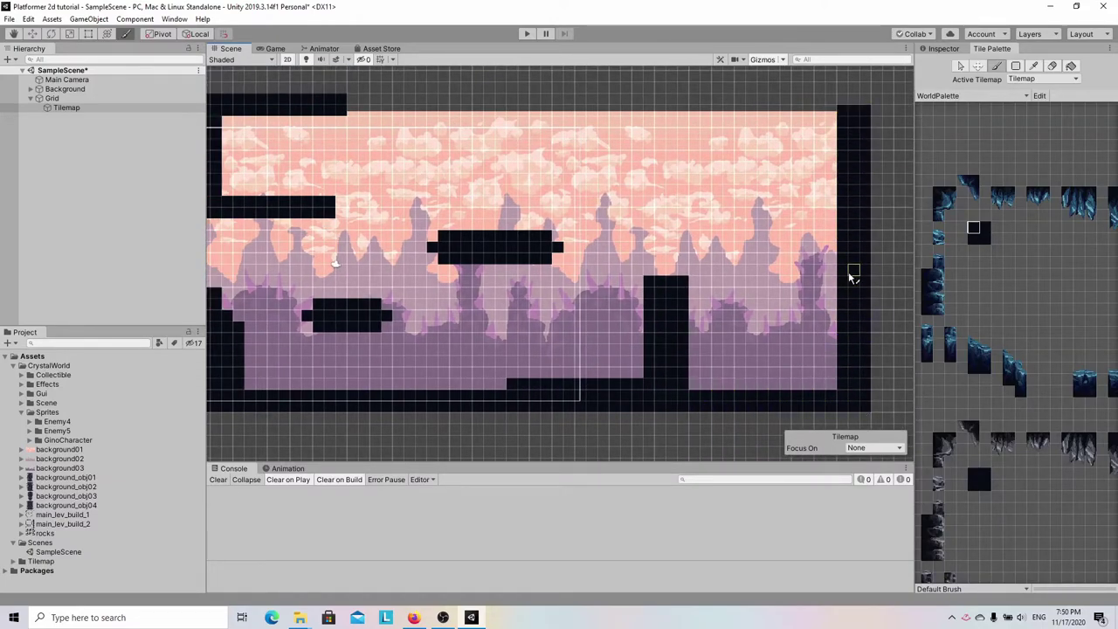
- Complete the dark ceiling across to the right wall and paint a stepped ground block at that wall's foot
middle_drag(843, 107, 853, 114)
mouse_move(853, 115)
mouse_down()
mouse_move(357, 117)
mouse_move(863, 107)
mouse_up()
mouse_move(794, 395)
mouse_down()
mouse_move(790, 341)
mouse_move(802, 301)
mouse_move(832, 302)
mouse_move(817, 345)
mouse_move(834, 385)
mouse_up()
middle_drag(793, 242, 798, 264)
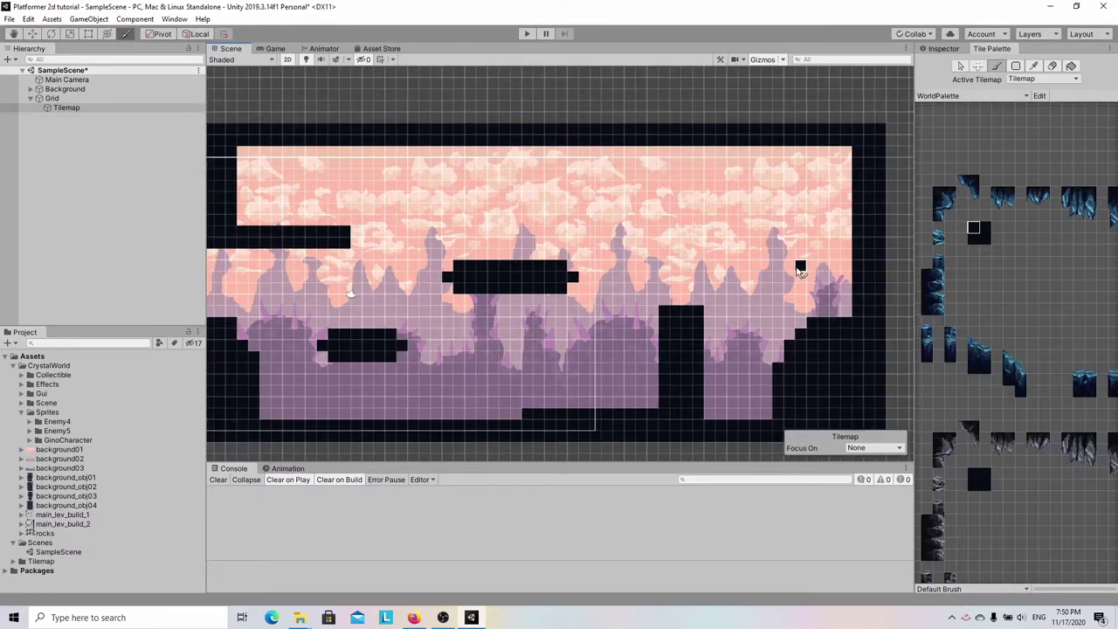
- Fill the level's upper right corner with a stepped dark mass and add a small step at the pillar's base
mouse_move(855, 232)
mouse_down()
mouse_move(815, 234)
mouse_move(779, 190)
mouse_move(843, 150)
mouse_move(823, 208)
mouse_move(801, 220)
mouse_up()
middle_drag(703, 422, 715, 378)
click(723, 371)
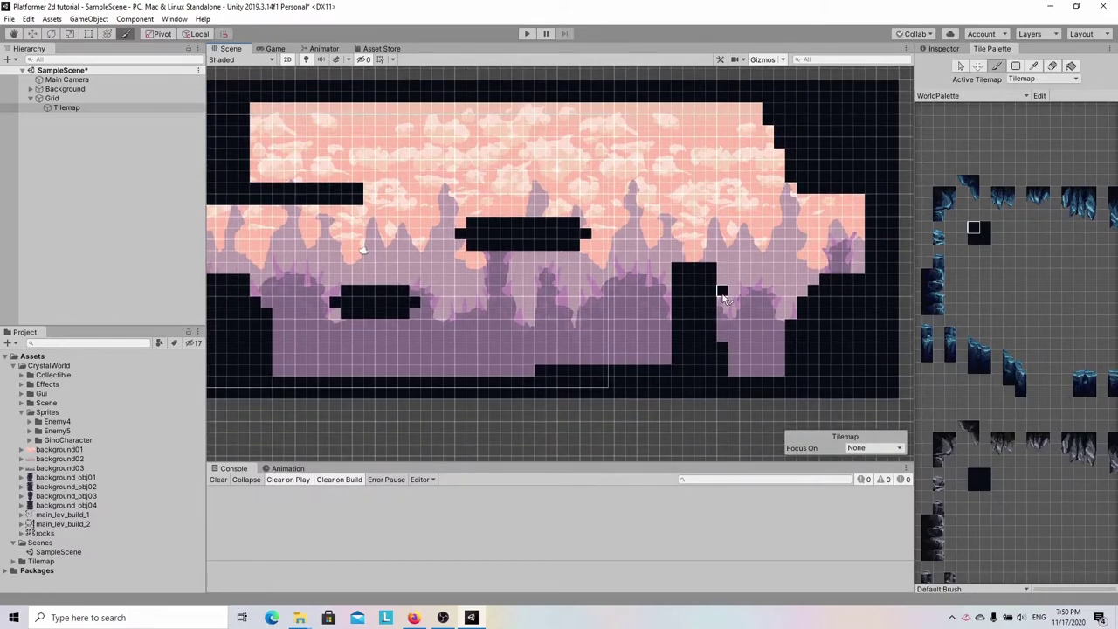
- Paint two stepped dark bulges hanging from the ceiling, one between the upper platform and the pillar, one further left
middle_drag(635, 223, 686, 278)
drag(659, 164, 722, 175)
middle_drag(416, 157, 460, 167)
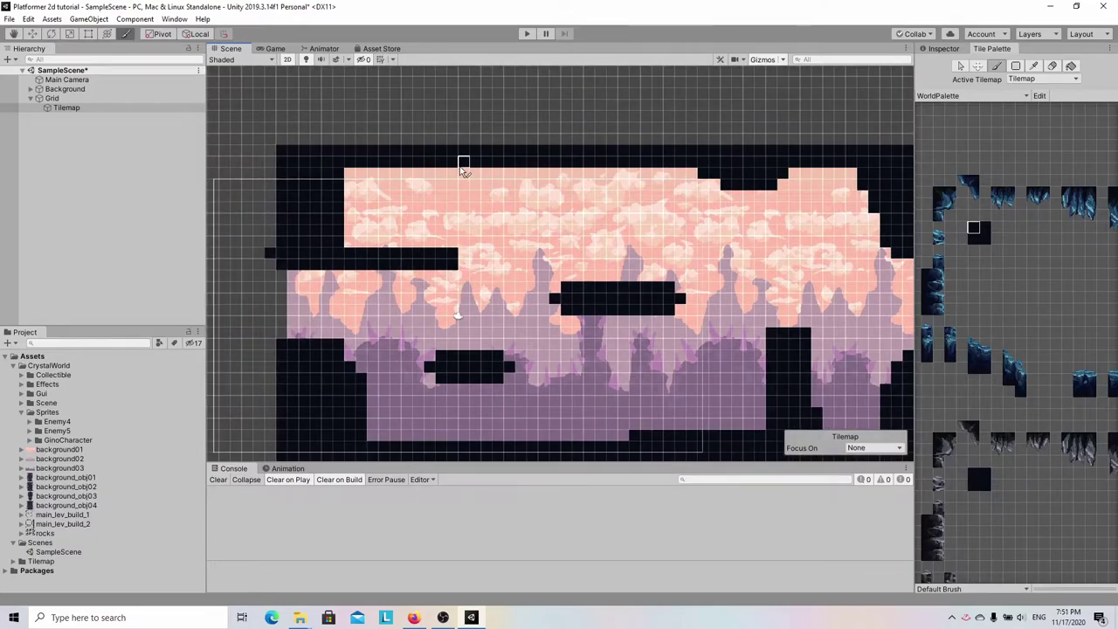
drag(463, 168, 577, 201)
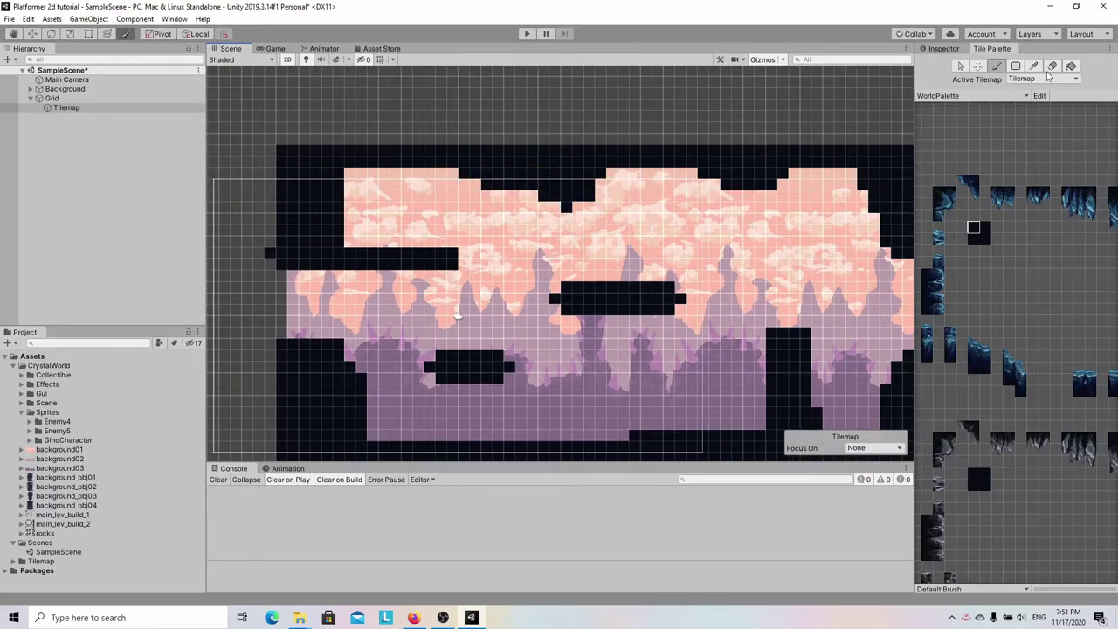
- Close the gap in the left boundary wall below the ledge with a single column of dark tiles
middle_drag(682, 207, 644, 163)
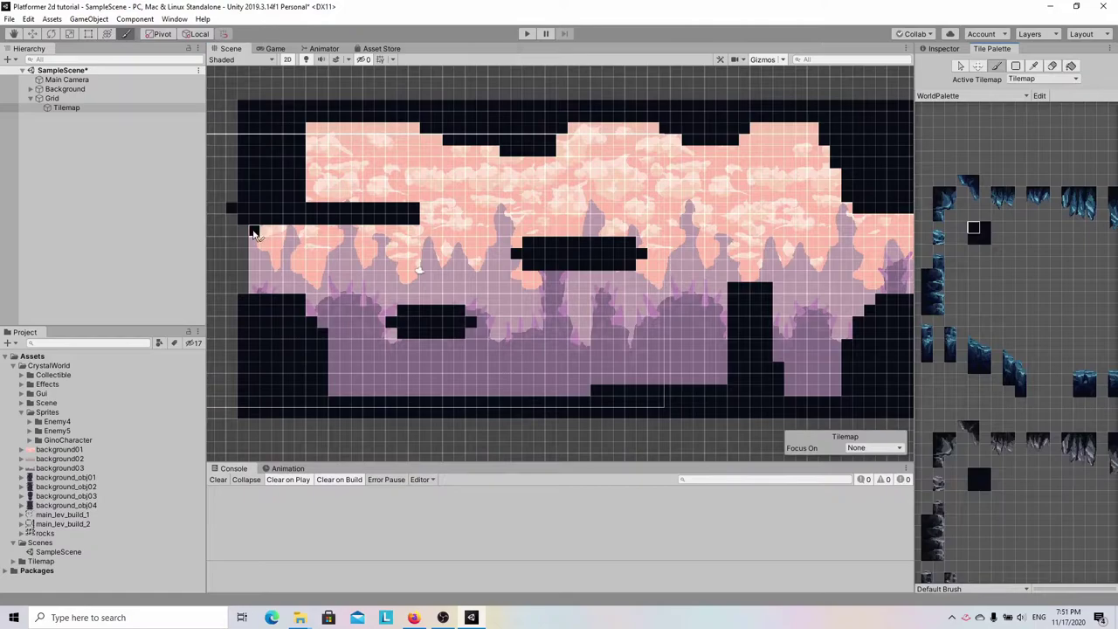
drag(245, 231, 246, 289)
middle_drag(256, 276, 288, 270)
- Pick a 2 by 2 block of dark tiles, undo its first stroke, and thicken the level's border on all sides
drag(973, 227, 985, 239)
drag(266, 105, 256, 332)
key(ctrl+z)
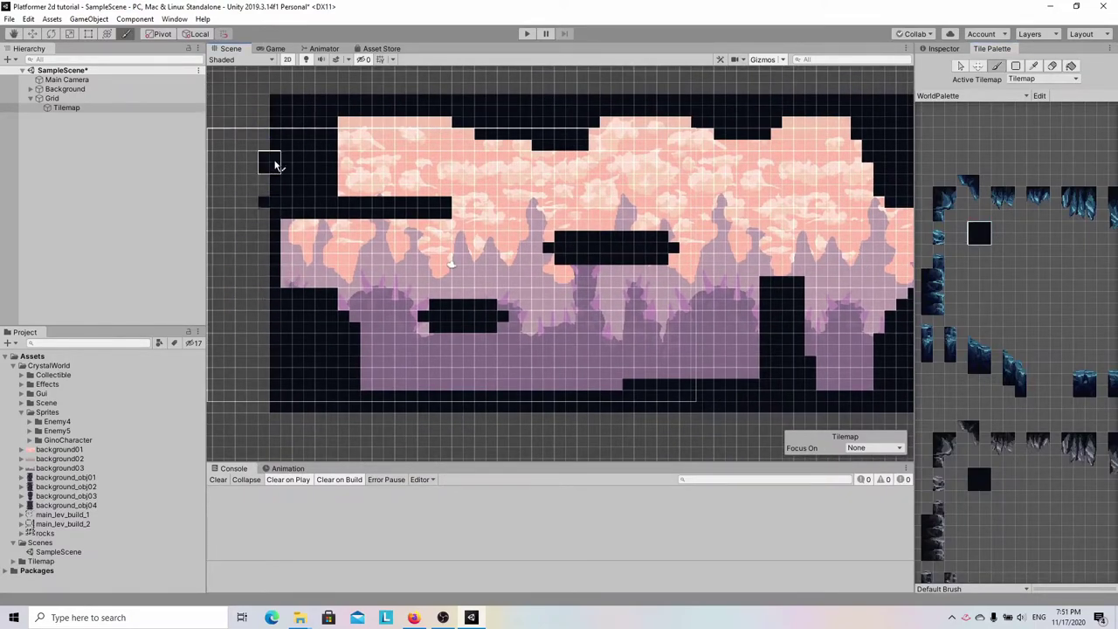
mouse_move(271, 105)
mouse_down()
mouse_move(270, 384)
mouse_move(384, 419)
mouse_move(681, 419)
mouse_up()
middle_drag(683, 419, 492, 412)
drag(492, 411, 784, 414)
mouse_move(406, 322)
middle_down()
mouse_move(609, 369)
mouse_move(581, 373)
middle_up()
mouse_move(241, 129)
mouse_down()
mouse_move(367, 137)
mouse_move(646, 130)
mouse_move(656, 117)
mouse_move(834, 123)
mouse_up()
- Pick the 2 by 3 blue crystal ground piece and place it on top of the lower left ground block
scroll(612, 314, down, 2)
scroll(497, 336, up, 1)
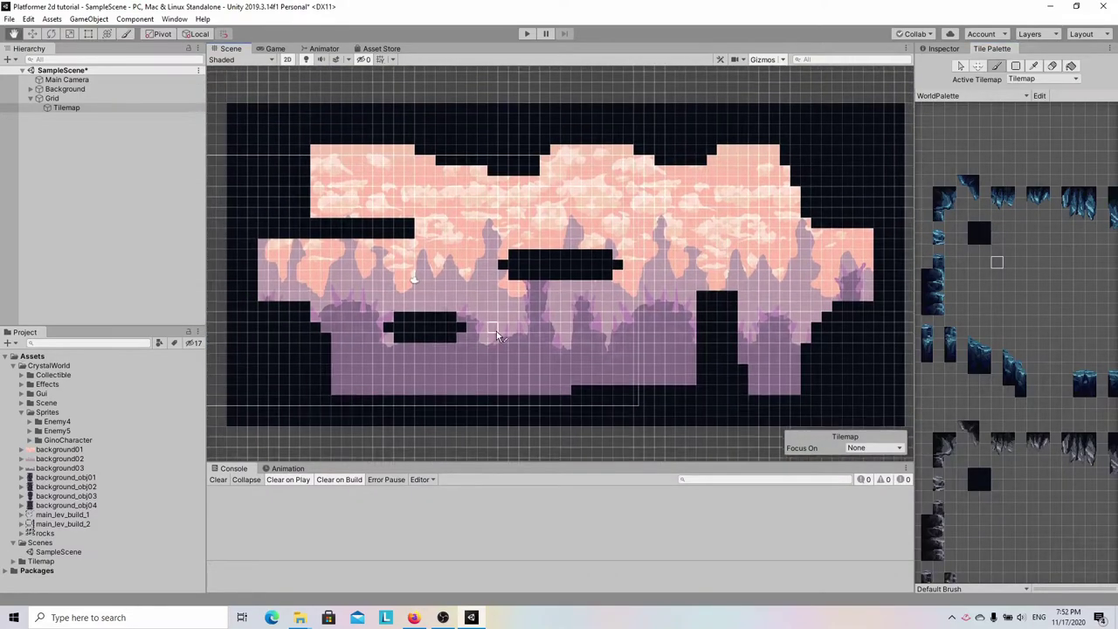
scroll(498, 336, down, 1)
scroll(375, 324, up, 3)
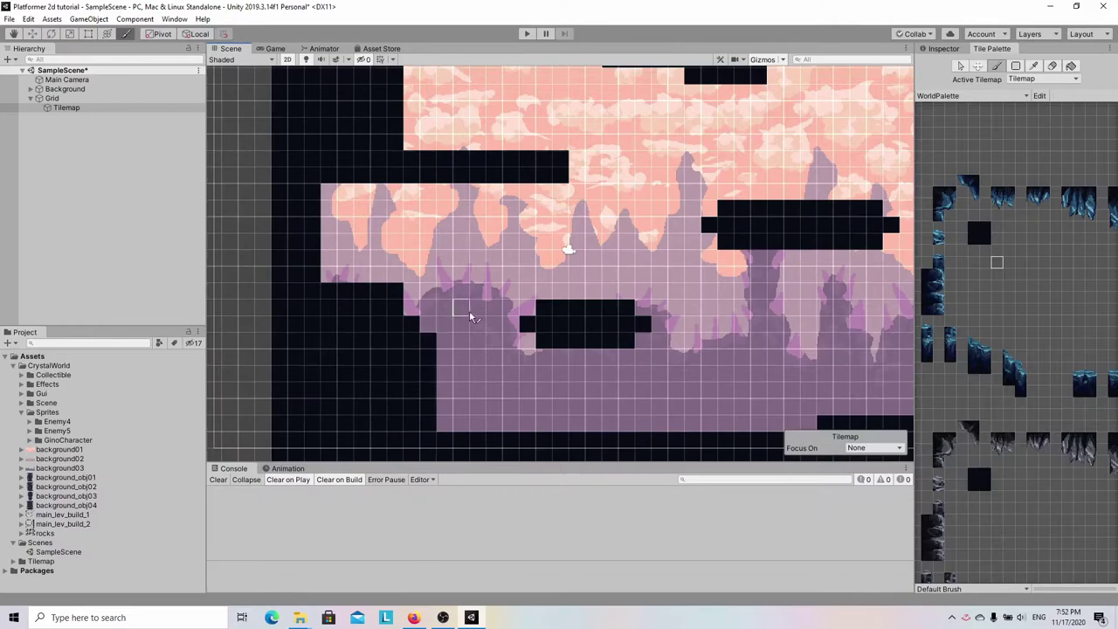
middle_drag(474, 312, 461, 305)
middle_drag(1064, 345, 1012, 321)
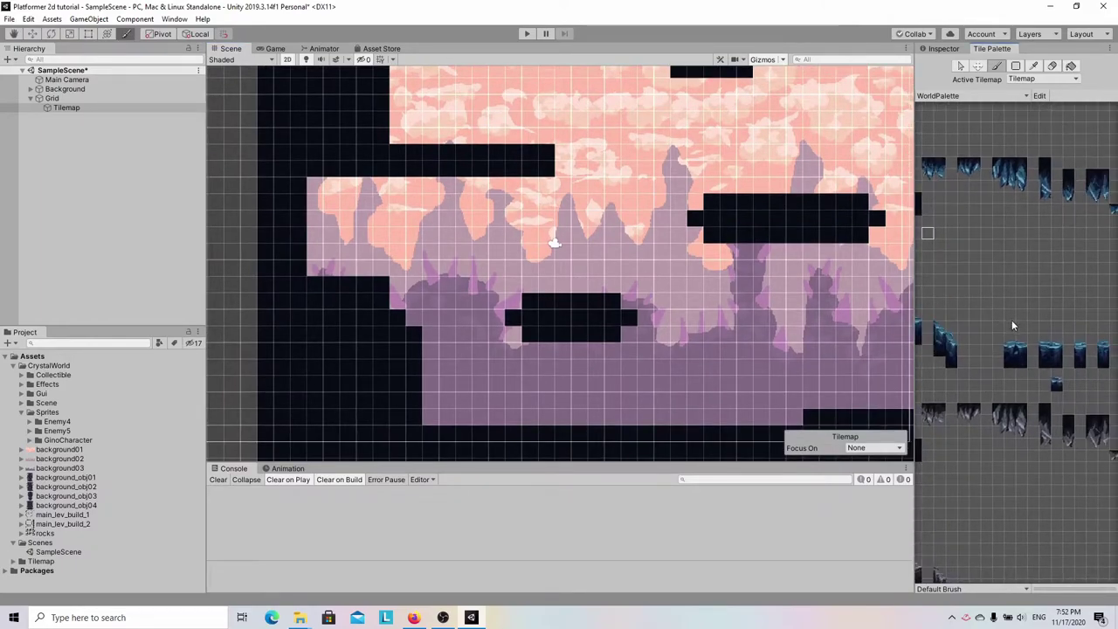
scroll(1013, 327, up, 4)
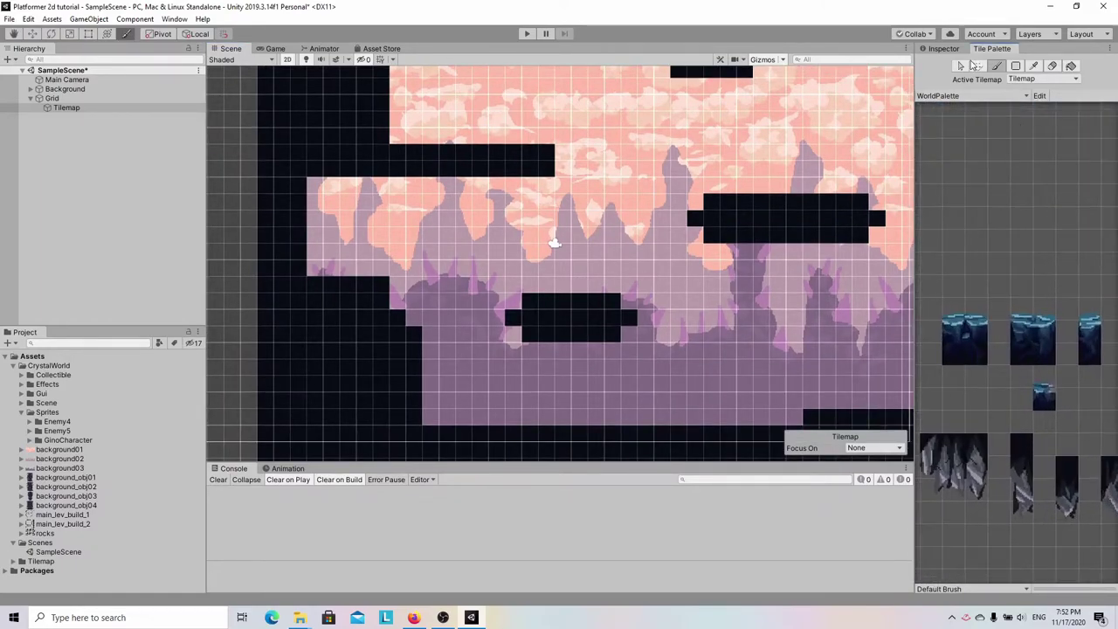
click(1023, 307)
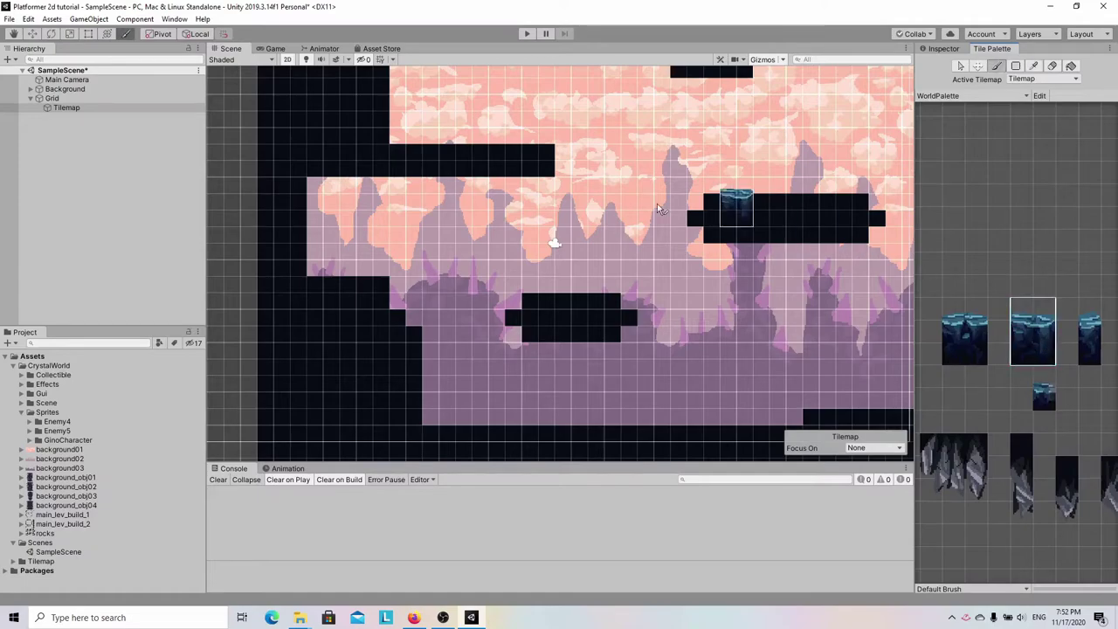
click(375, 314)
- Pick blue crystal slope pieces and paint them down the steps beside the placed ground piece
scroll(982, 298, down, 2)
scroll(983, 298, down, 2)
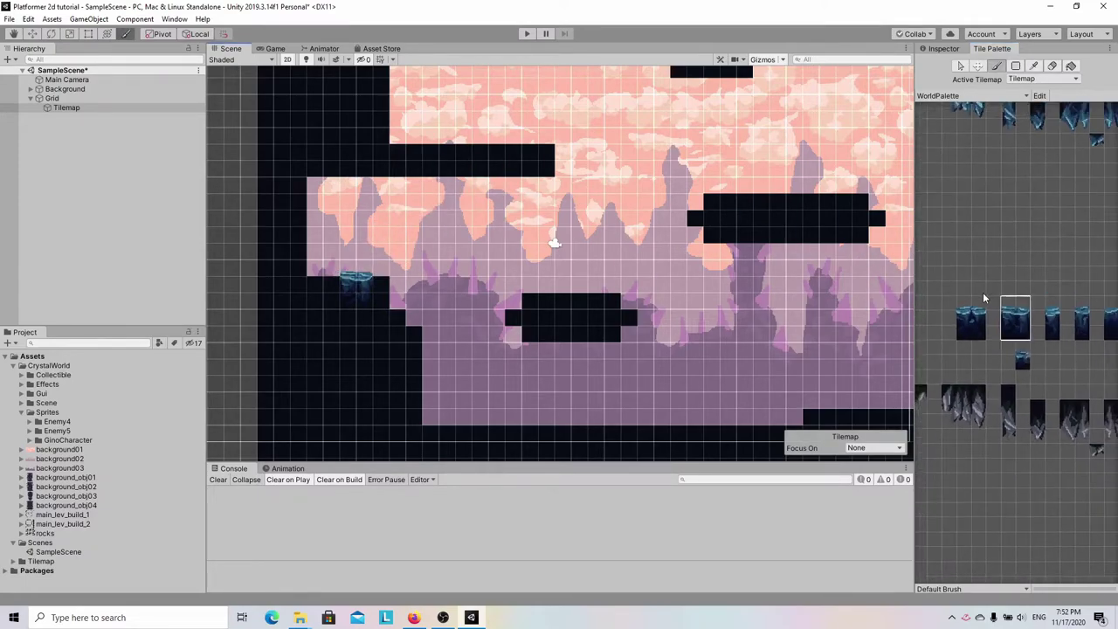
middle_drag(977, 278, 1083, 280)
middle_drag(1010, 298, 1042, 304)
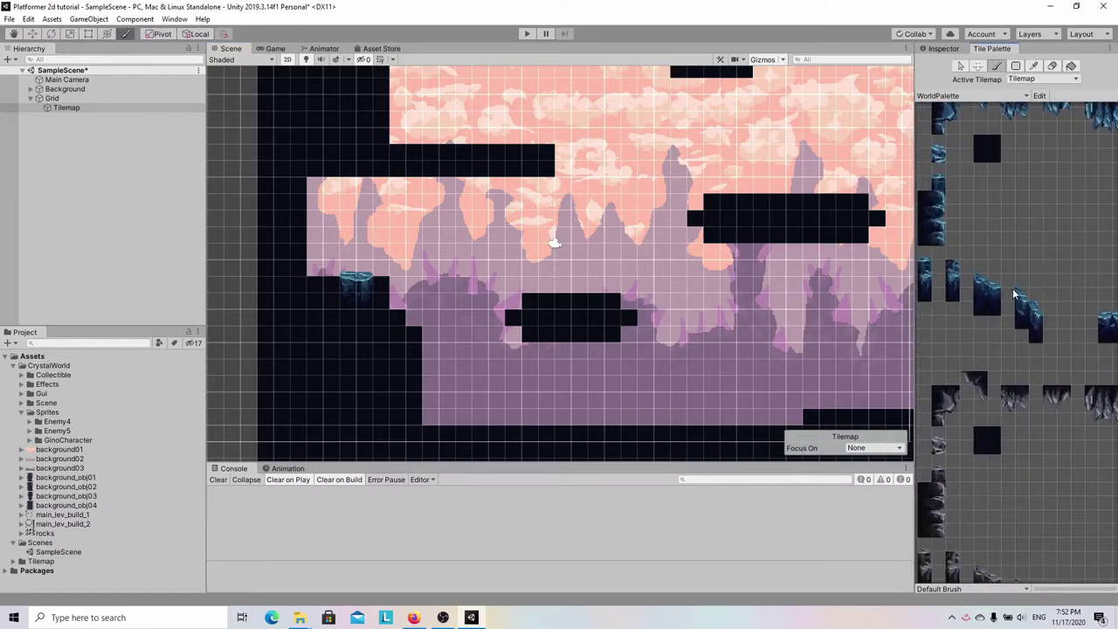
click(1029, 307)
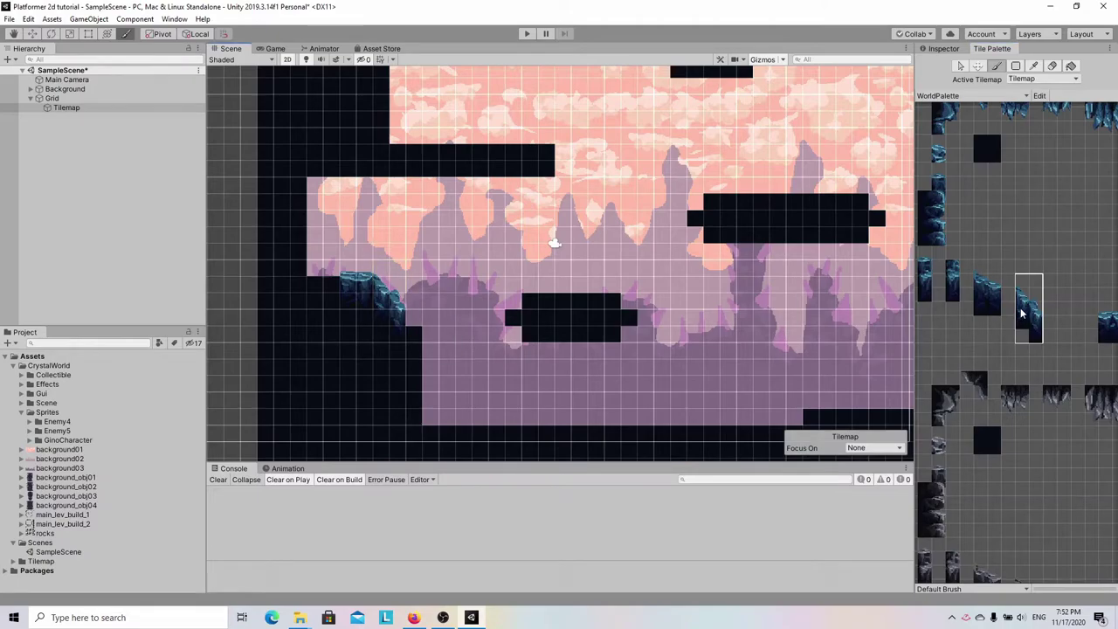
drag(1020, 279, 1026, 323)
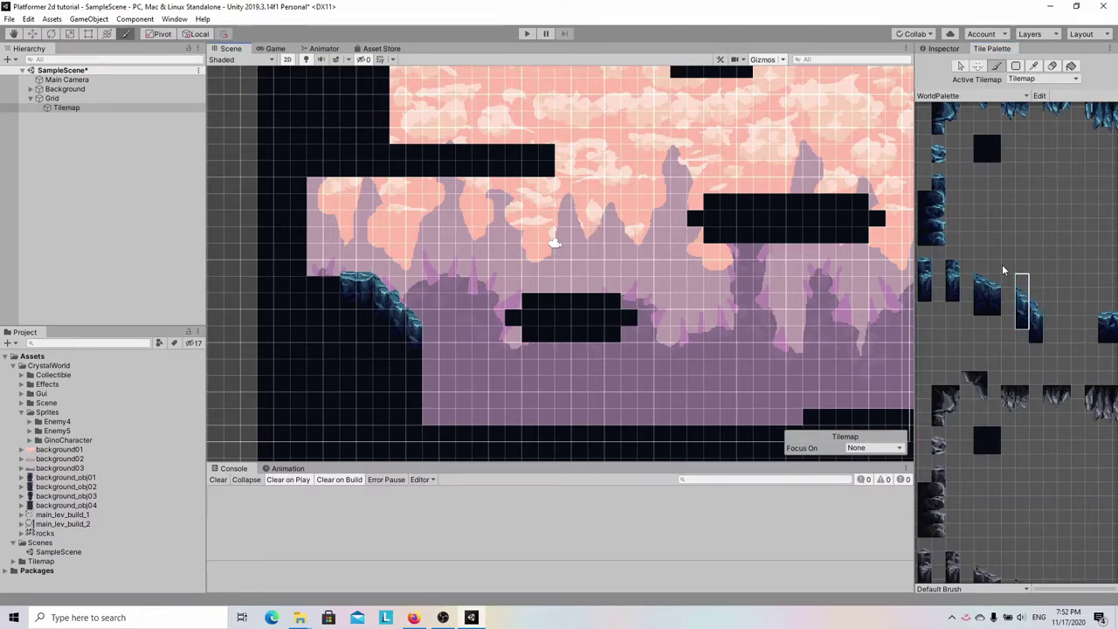
- Line the vertical face below the slope and the floor at its foot with blue crystal wall and ground pieces
click(1034, 280)
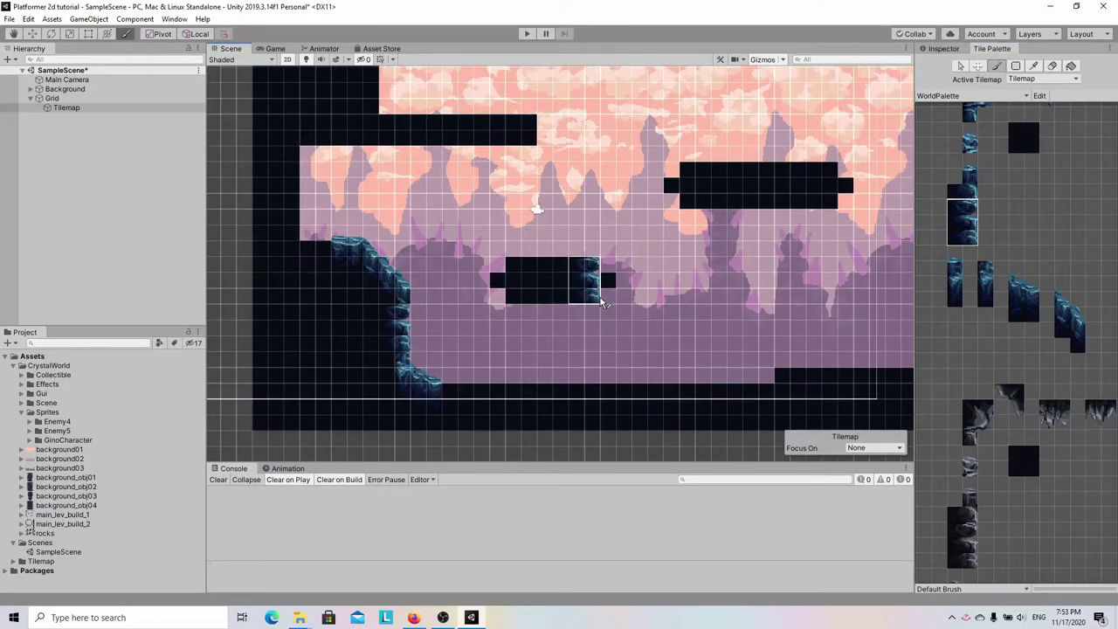
scroll(989, 302, up, 3)
click(1019, 327)
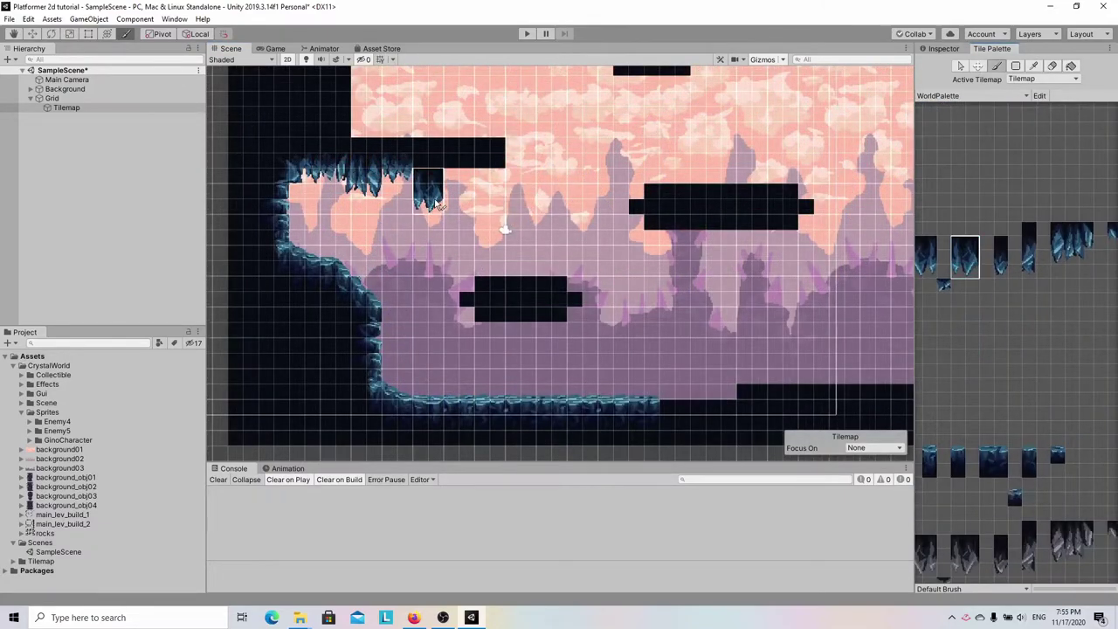
scroll(1023, 274, down, 3)
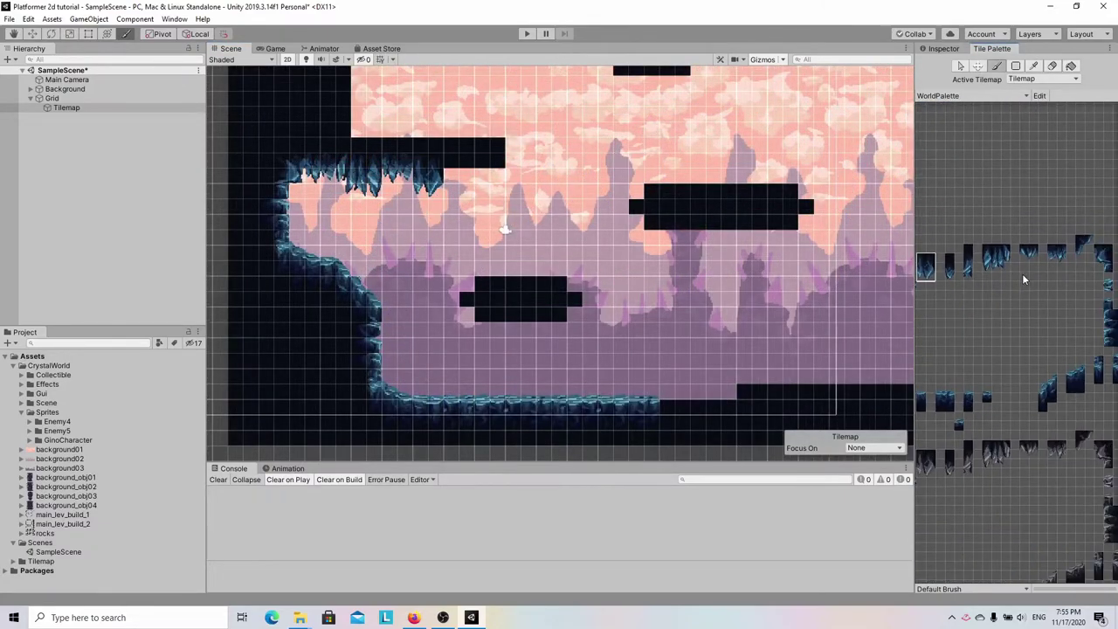
- Place the angled crystal corner piece under the ledge's outer end and fill the remaining underside with the crystal spike piece
click(1087, 253)
click(516, 178)
scroll(989, 276, up, 2)
middle_drag(989, 276, 1037, 285)
drag(1034, 248, 1060, 275)
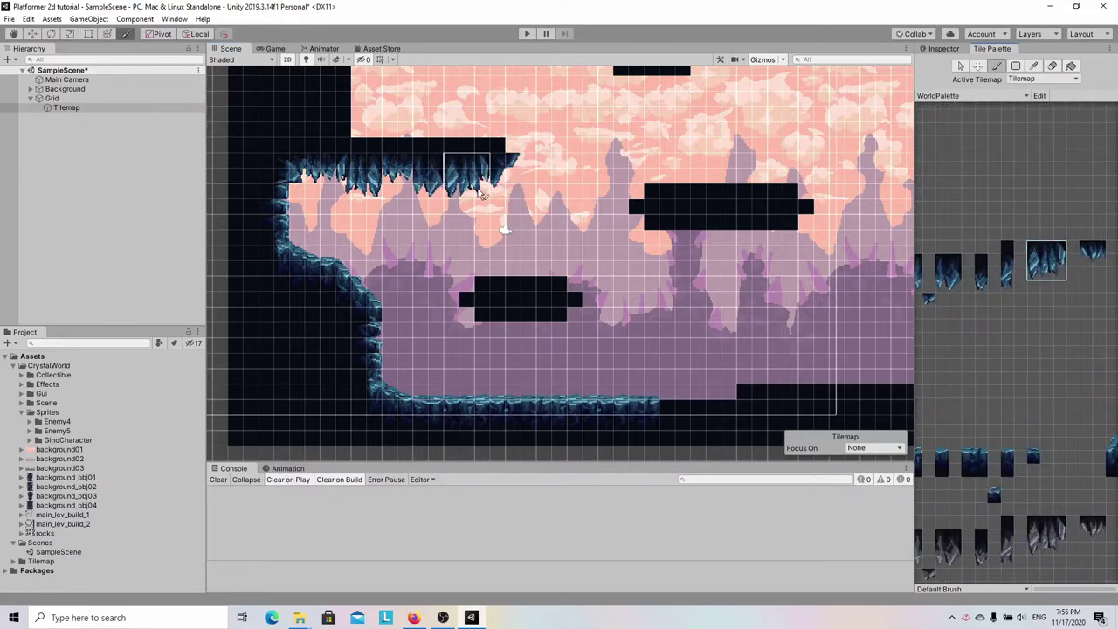
click(480, 185)
- Pick a blue crystal edge tile from the palette and finish the ledge's outer end with it
middle_drag(549, 270, 540, 334)
scroll(1020, 275, down, 2)
scroll(1083, 310, up, 2)
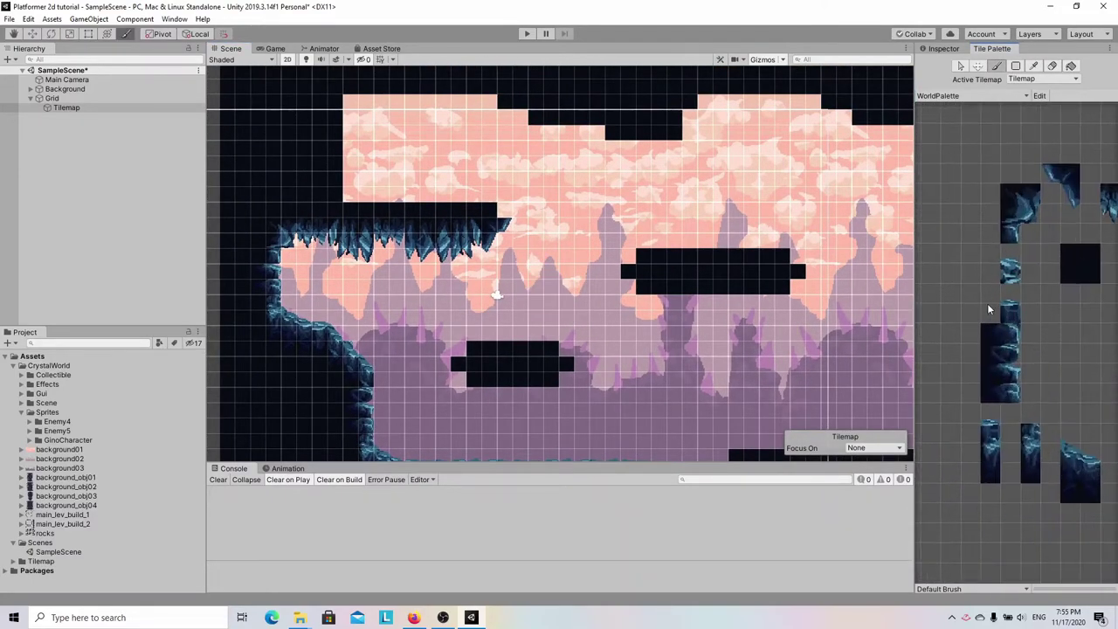
click(1000, 314)
scroll(1048, 332, down, 1)
- Cover the ledge's top surface with blue crystal ground pieces, working from its outer end toward the left wall
middle_drag(1048, 332, 939, 262)
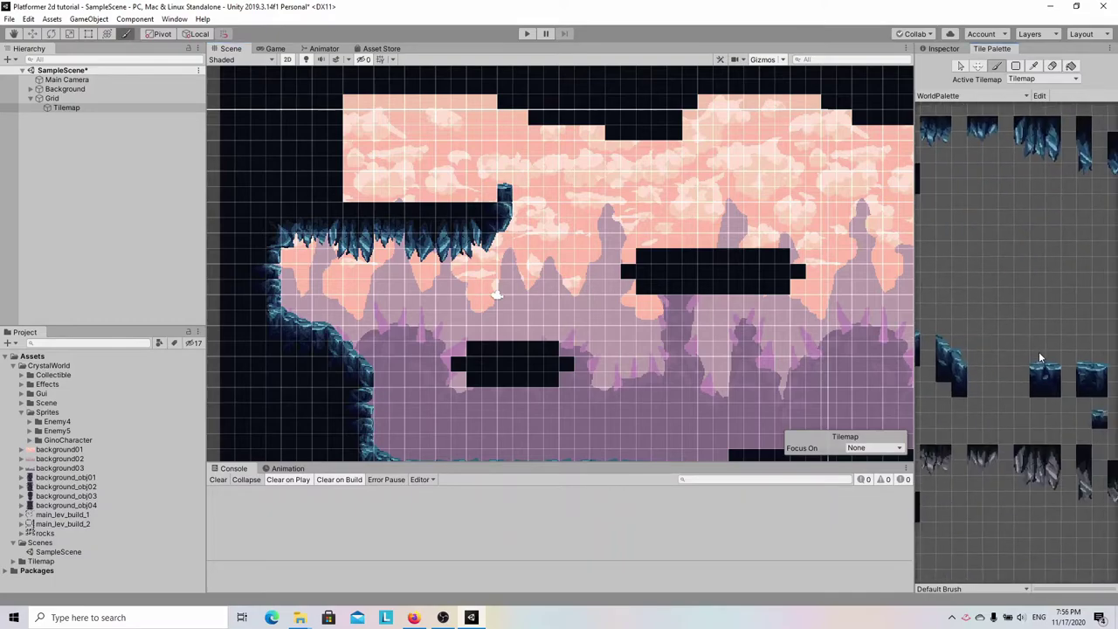
drag(1038, 357, 1054, 392)
click(486, 212)
click(425, 211)
middle_drag(1005, 399, 1045, 326)
scroll(1045, 327, up, 1)
click(457, 211)
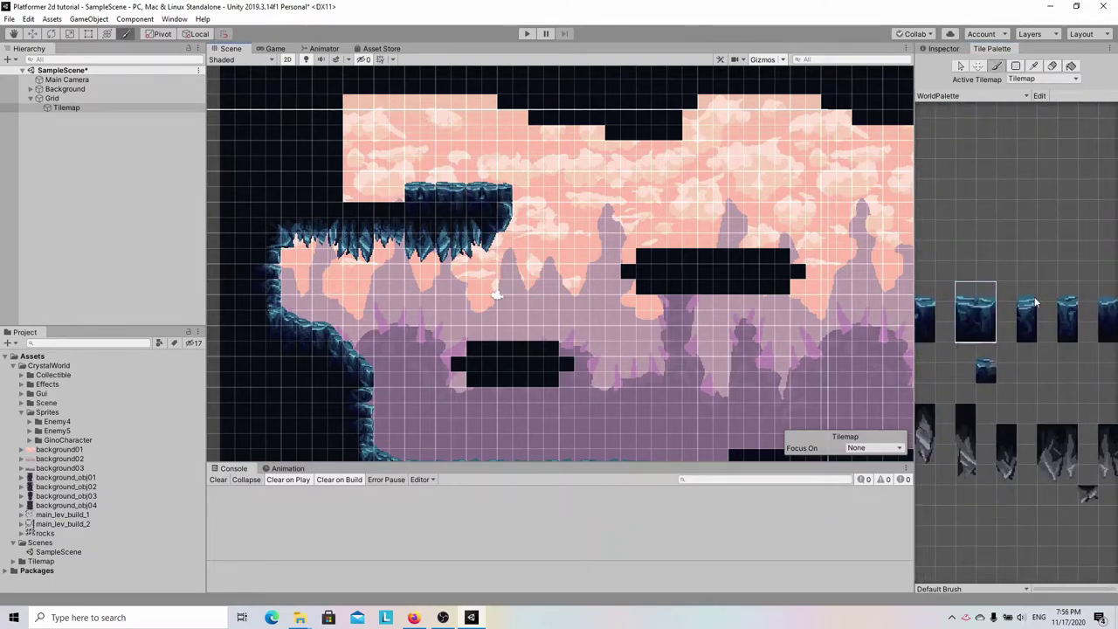
click(397, 211)
- Shape the corner between the ledge and the left wall with a blue crystal slope piece and a narrow column piece
scroll(1033, 305, down, 3)
mouse_move(1026, 293)
mouse_down()
mouse_move(1026, 336)
mouse_move(1048, 340)
mouse_up()
scroll(956, 293, up, 3)
click(381, 211)
drag(983, 274, 984, 330)
click(353, 193)
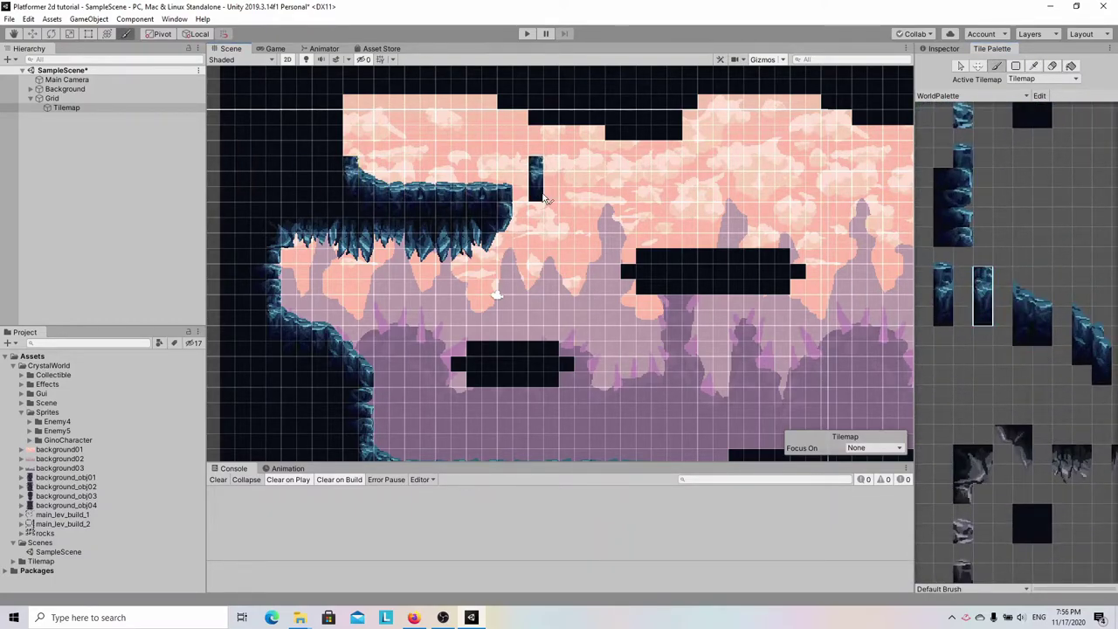
- Pick a blue crystal wall tile and place it on the left wall directly above the slope
scroll(979, 262, down, 3)
middle_drag(1017, 197, 1009, 289)
drag(944, 306, 959, 320)
click(351, 147)
- Erase the dark tiles beside the right end of the crystal ceiling slope, clearing an area about 3 cells wide
scroll(978, 267, down, 2)
scroll(1069, 288, down, 2)
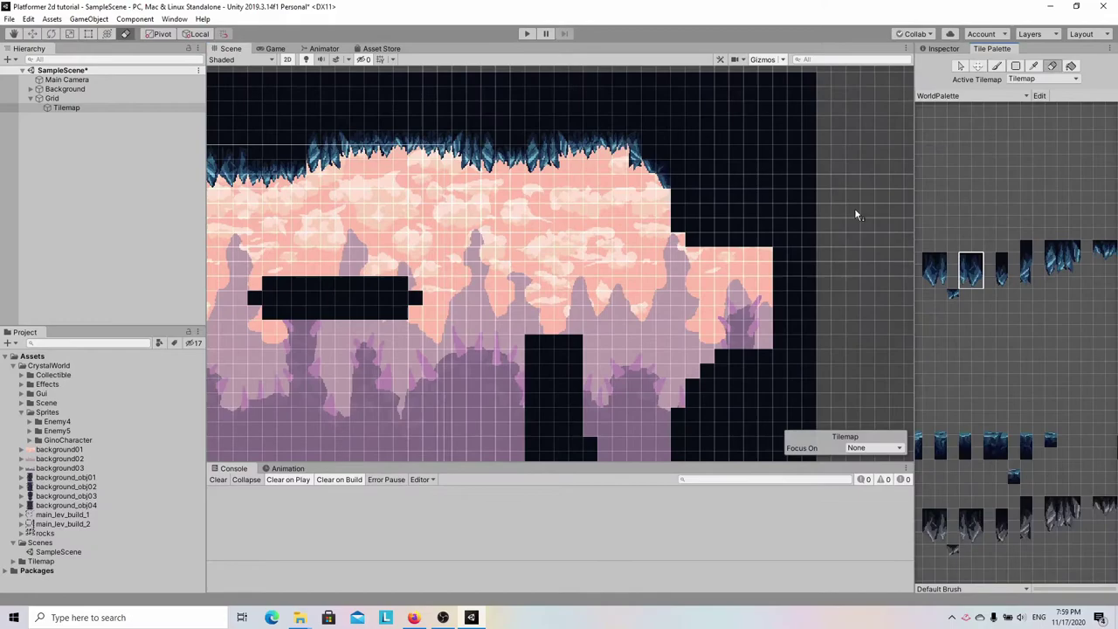
click(988, 219)
click(1052, 66)
drag(677, 225, 708, 240)
- Pick the 3 by 3 blue crystal spike piece and place it in the cleared area beside the ceiling slope
middle_drag(928, 256, 1092, 268)
scroll(1026, 268, up, 1)
click(1027, 271)
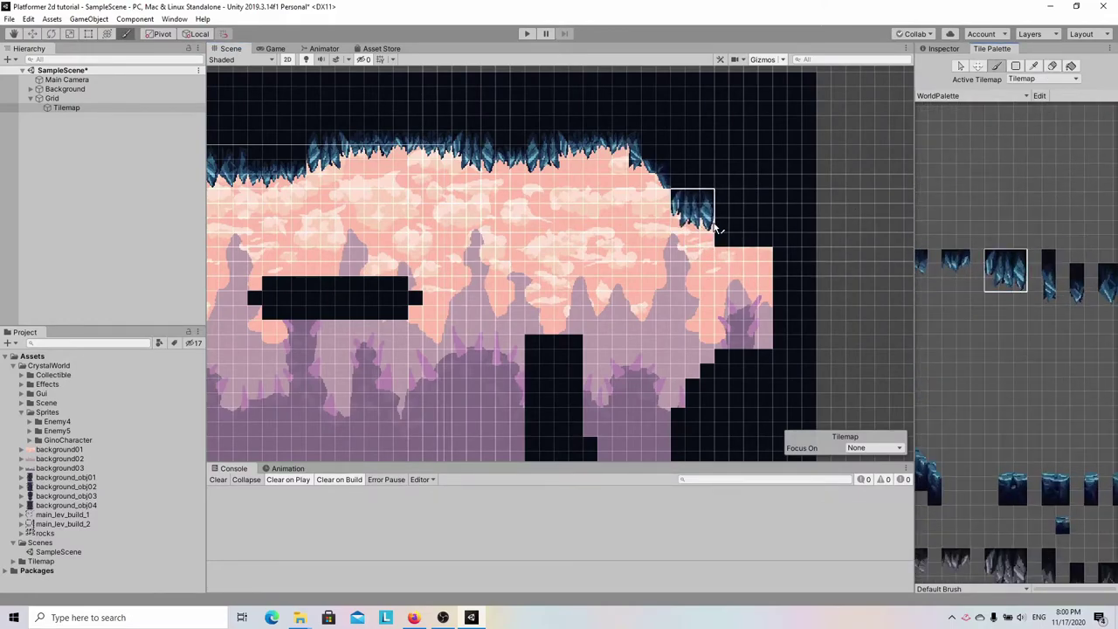
click(692, 211)
scroll(1026, 297, down, 2)
scroll(1039, 310, up, 4)
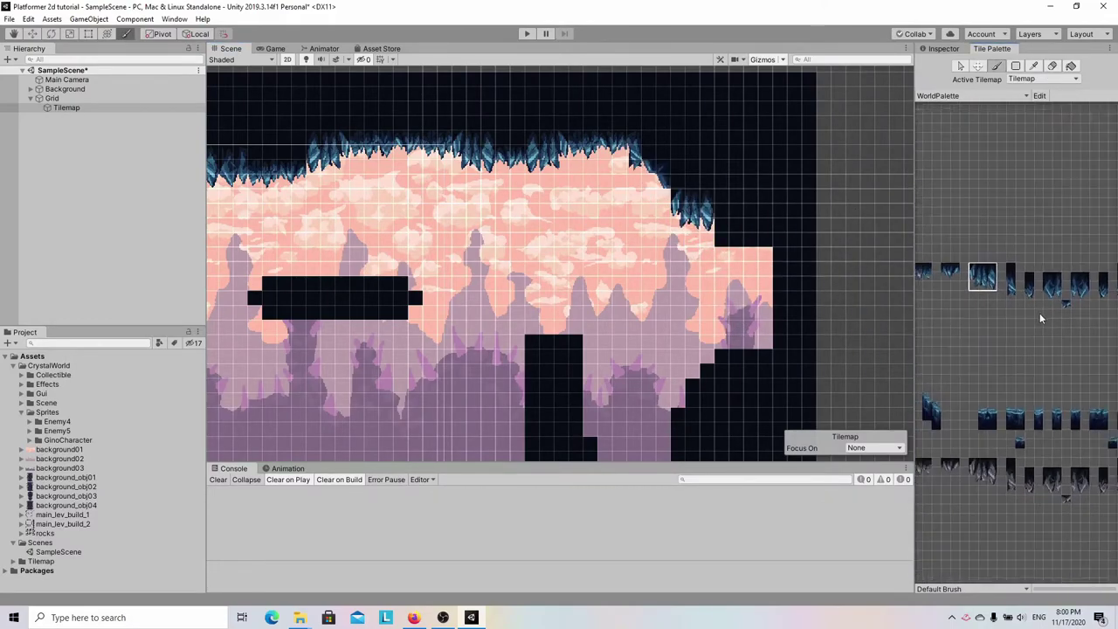
- Trim the upper right side of the pillar beside the pit with crystal wall and corner tiles, and add a ground piece on top
click(1005, 262)
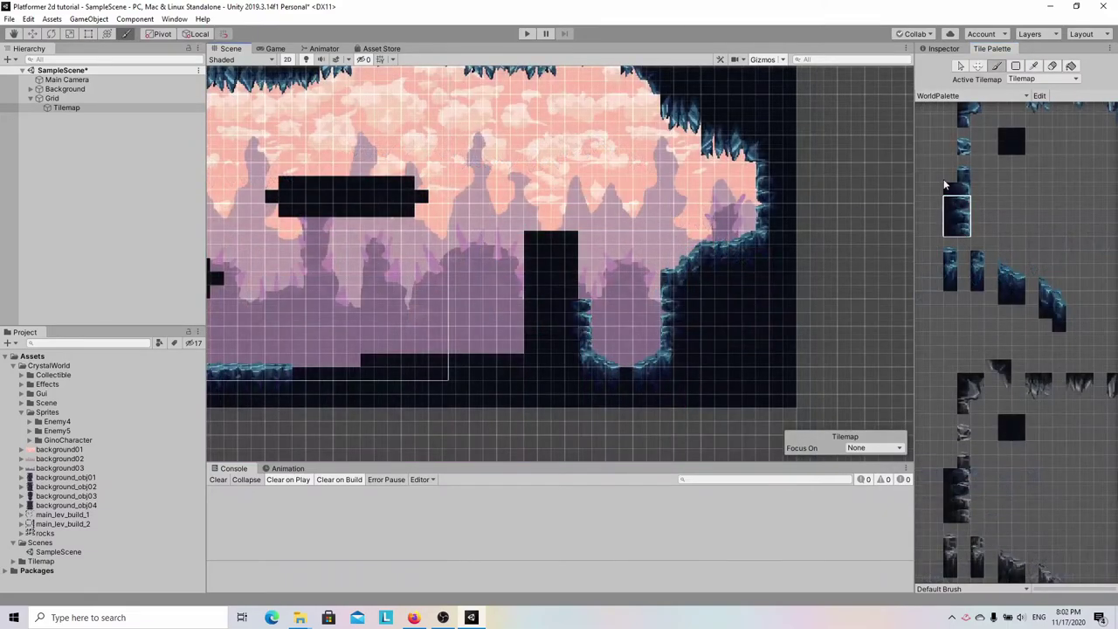
click(585, 262)
middle_drag(1102, 297, 1015, 294)
drag(1044, 283, 1044, 310)
scroll(596, 282, down, 3)
middle_drag(596, 282, 663, 314)
drag(1001, 283, 1014, 308)
click(641, 287)
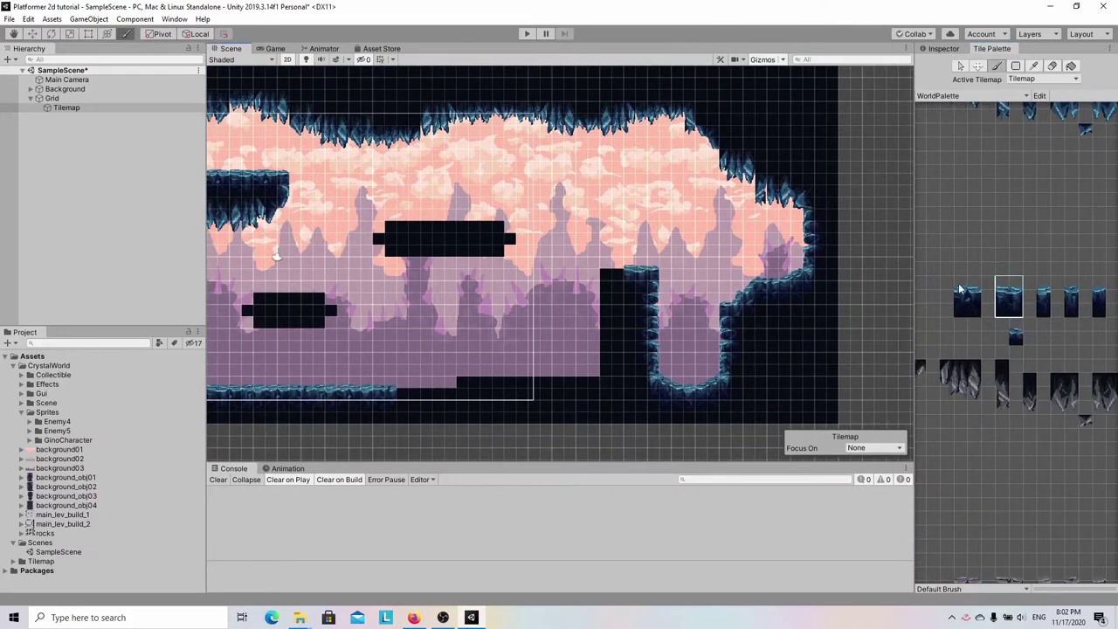
- Place a blue crystal corner piece on the pillar's upper left side and pick a narrow ground piece for the gap on top
scroll(965, 270, down, 3)
middle_drag(965, 271, 921, 277)
middle_drag(1083, 261, 960, 254)
scroll(1048, 245, up, 3)
drag(1069, 198, 1082, 253)
click(612, 309)
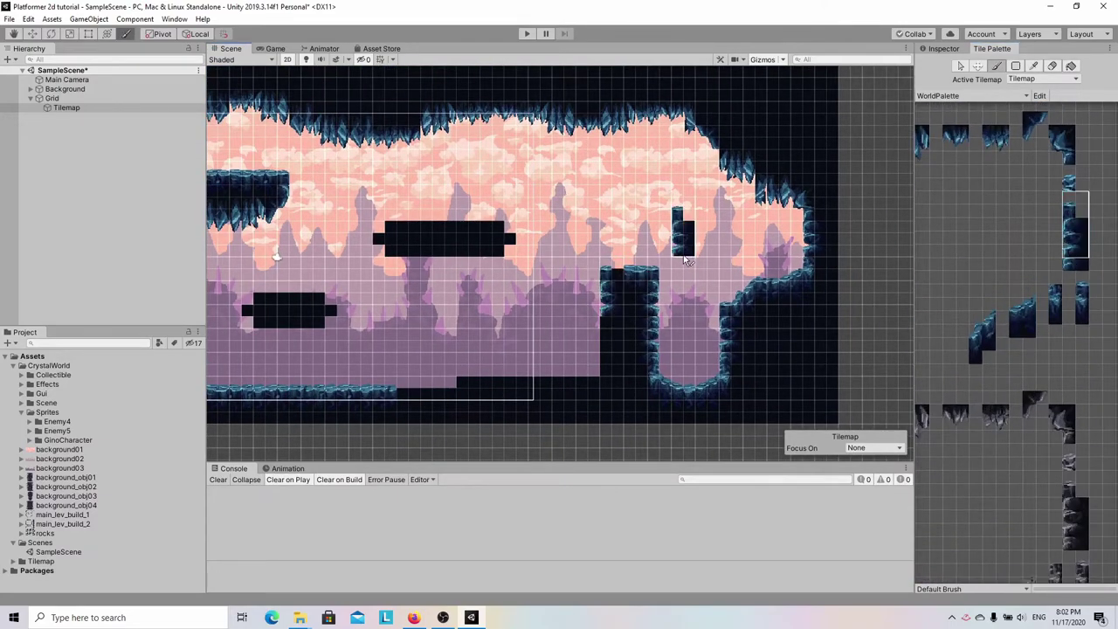
middle_drag(1026, 302, 1103, 289)
scroll(1096, 297, up, 2)
drag(1083, 291, 1084, 327)
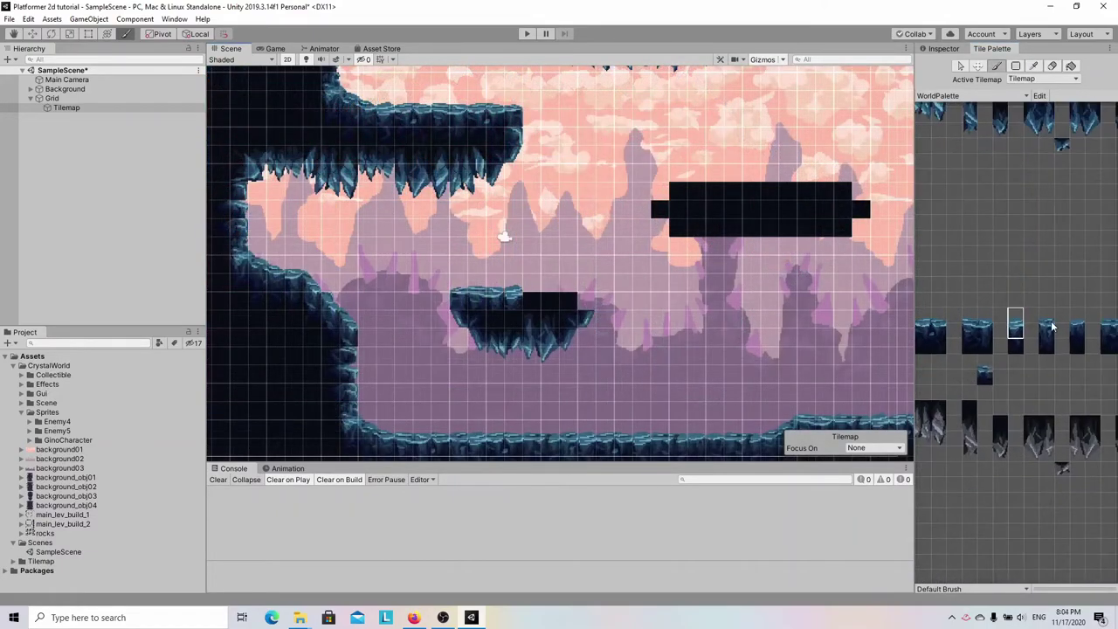
- Complete the small floating platform's top edge with a crystal corner tile at its right end and a narrow ground tile beside it
mouse_move(996, 253)
middle_down()
mouse_move(966, 238)
mouse_move(988, 279)
middle_up()
drag(988, 272, 988, 287)
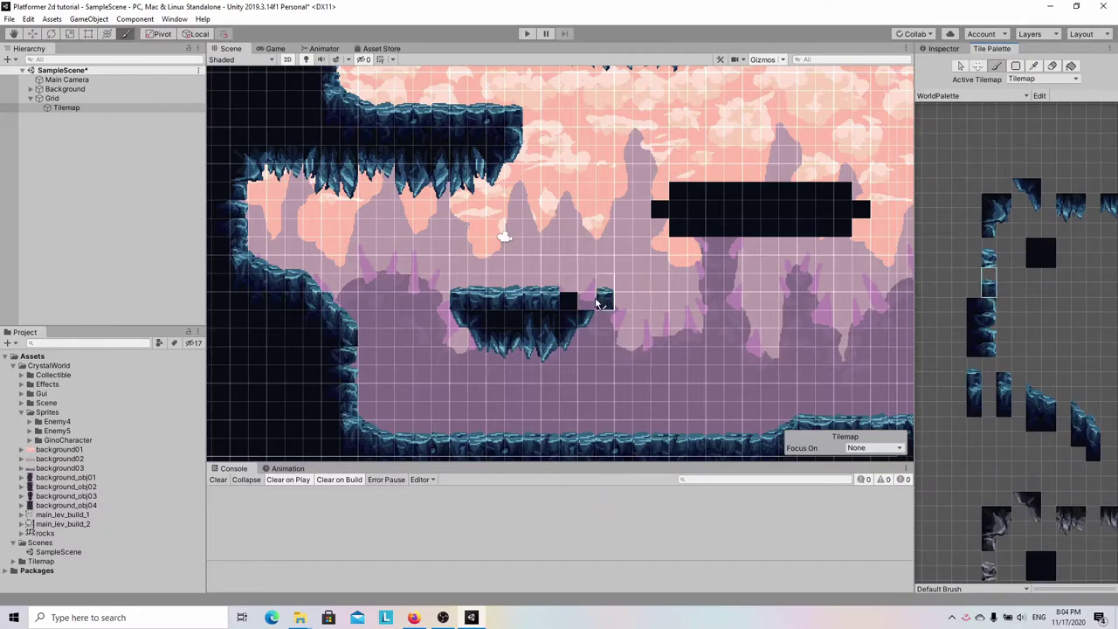
click(586, 301)
scroll(966, 339, up, 2)
click(568, 301)
scroll(1048, 345, down, 2)
middle_drag(1080, 347, 1013, 332)
drag(1007, 324, 1007, 339)
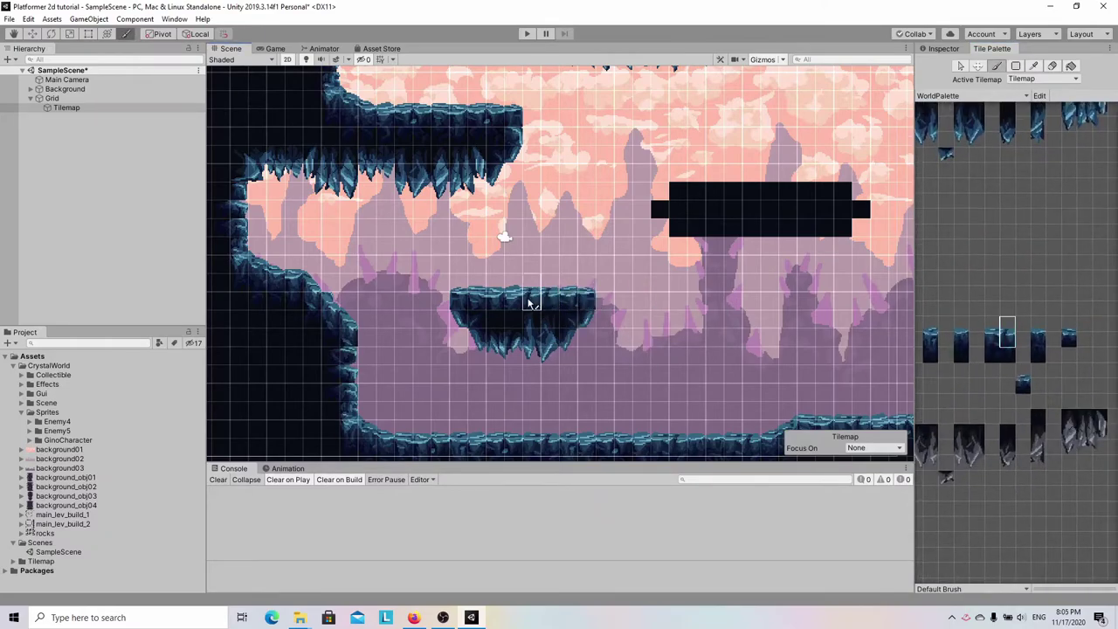
- Place mirrored blue crystal slope pieces at the right and left ends of the large floating platform
scroll(756, 314, down, 5)
middle_drag(756, 315, 648, 344)
scroll(648, 343, up, 3)
middle_drag(1091, 214, 958, 341)
scroll(996, 297, up, 3)
drag(998, 221, 1018, 262)
scroll(1086, 349, down, 3)
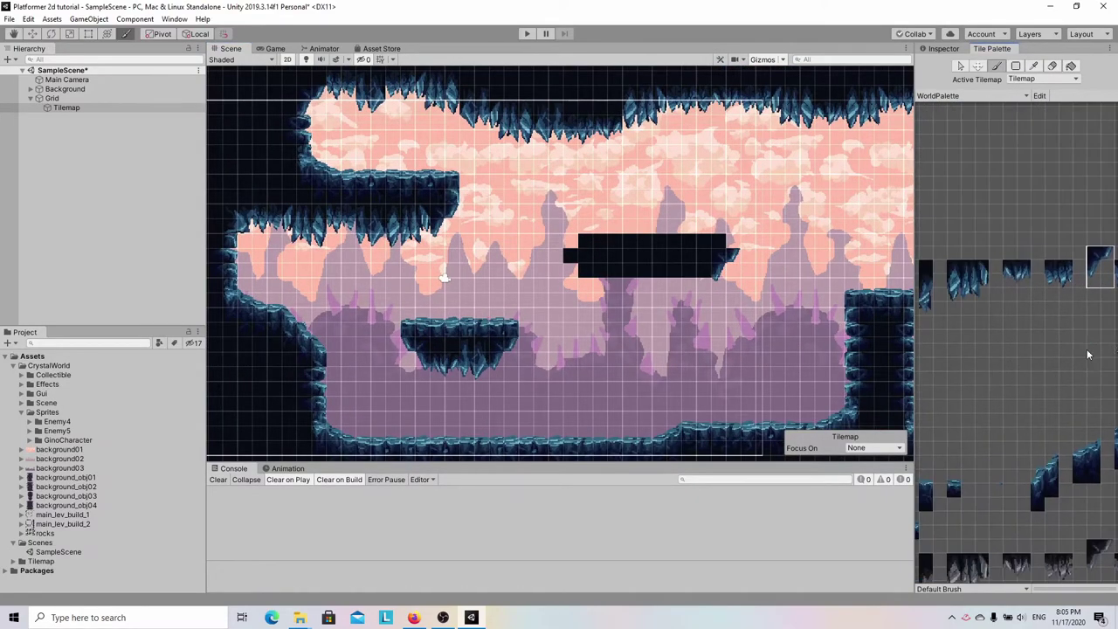
click(967, 291)
click(578, 264)
scroll(1028, 321, down, 3)
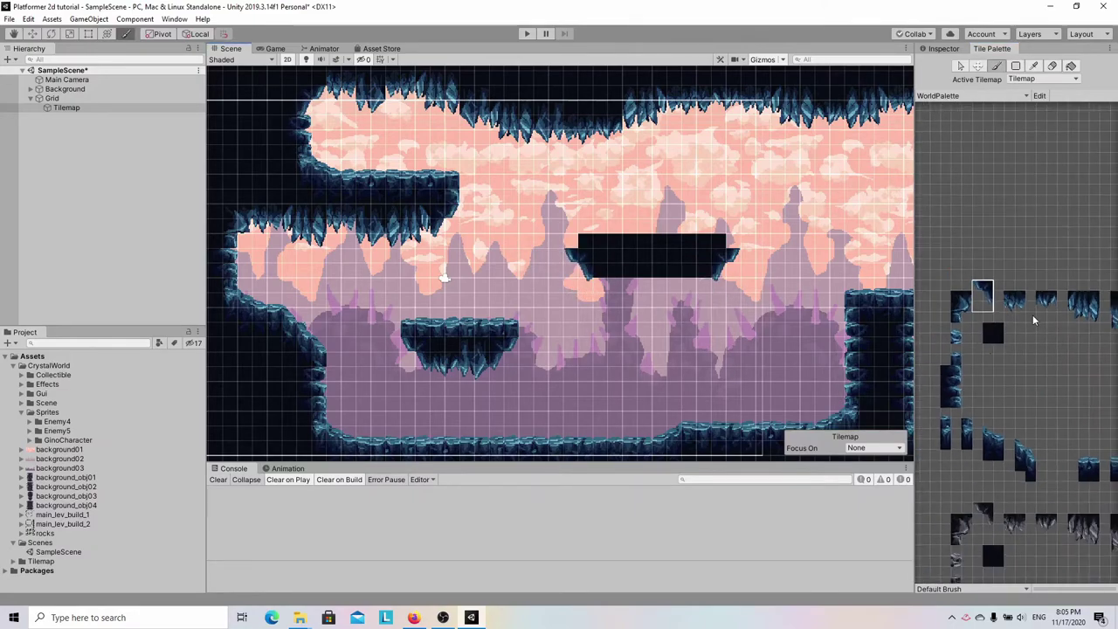
- Pick a blue crystal corner piece and place it on the large floating platform's upper right corner
scroll(957, 360, up, 4)
drag(958, 356, 945, 374)
click(722, 240)
- Place two wide crystal ground pieces along the top of the large floating platform, working leftward from the right corner
scroll(1046, 393, down, 2)
middle_drag(1046, 393, 899, 304)
scroll(1030, 400, up, 3)
click(961, 398)
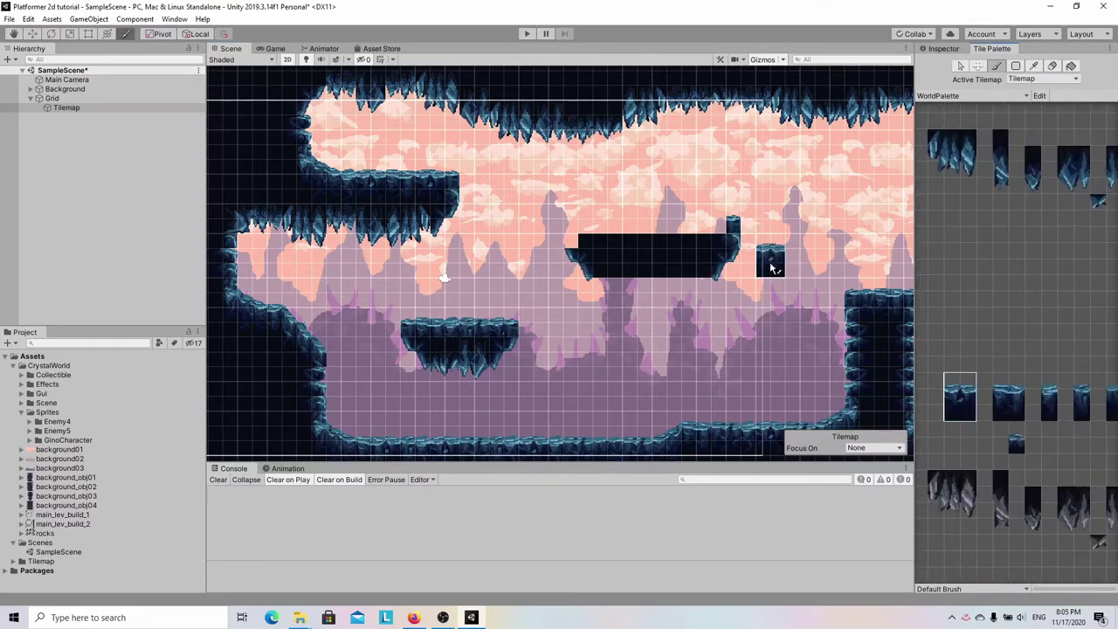
click(711, 229)
click(1013, 407)
click(652, 230)
- Fill the remaining gaps along the large floating platform's top edge with further crystal ground pieces, including a narrow one
scroll(1013, 385, down, 3)
middle_drag(1030, 384, 925, 341)
click(688, 232)
click(617, 233)
scroll(958, 349, up, 2)
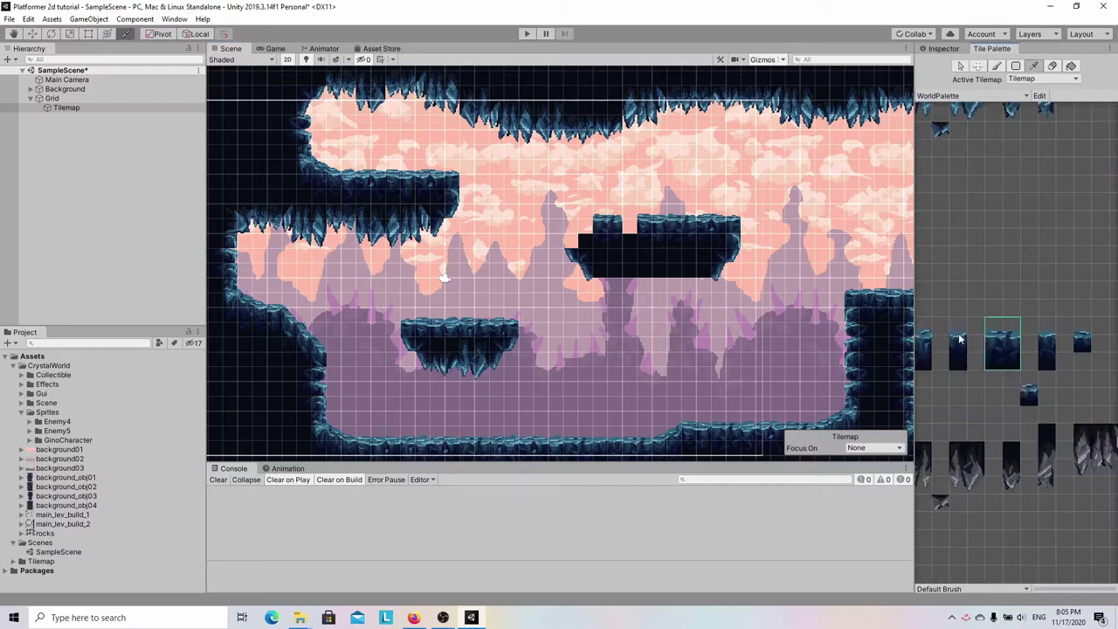
drag(958, 339, 958, 358)
click(629, 233)
- Finish the large floating platform's upper left corner with a crystal corner tile and a narrow ground tile next to it
middle_drag(1052, 310, 948, 308)
scroll(1059, 304, down, 1)
drag(1087, 228, 1093, 254)
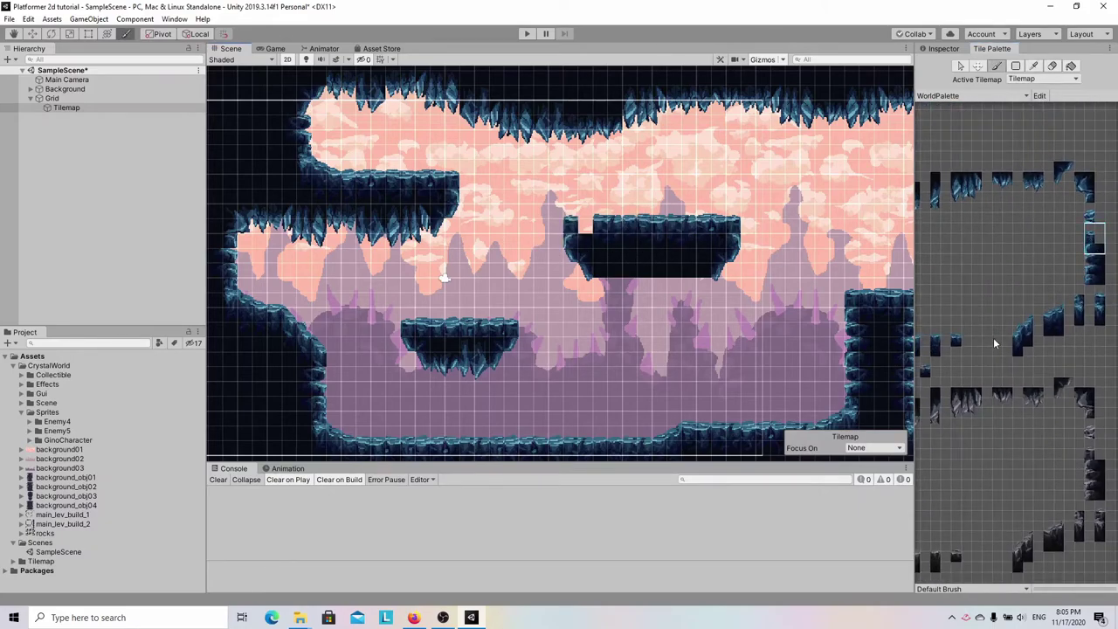
scroll(948, 343, up, 2)
middle_drag(948, 343, 1040, 330)
drag(1017, 304, 1017, 348)
drag(572, 237, 586, 236)
- Hang the 3 by 3 crystal spike piece and a 2-cell-wide spike piece under the right half of the large floating platform
scroll(1006, 289, down, 2)
middle_drag(1001, 234, 982, 323)
drag(1015, 202, 1042, 228)
click(693, 301)
scroll(990, 262, down, 2)
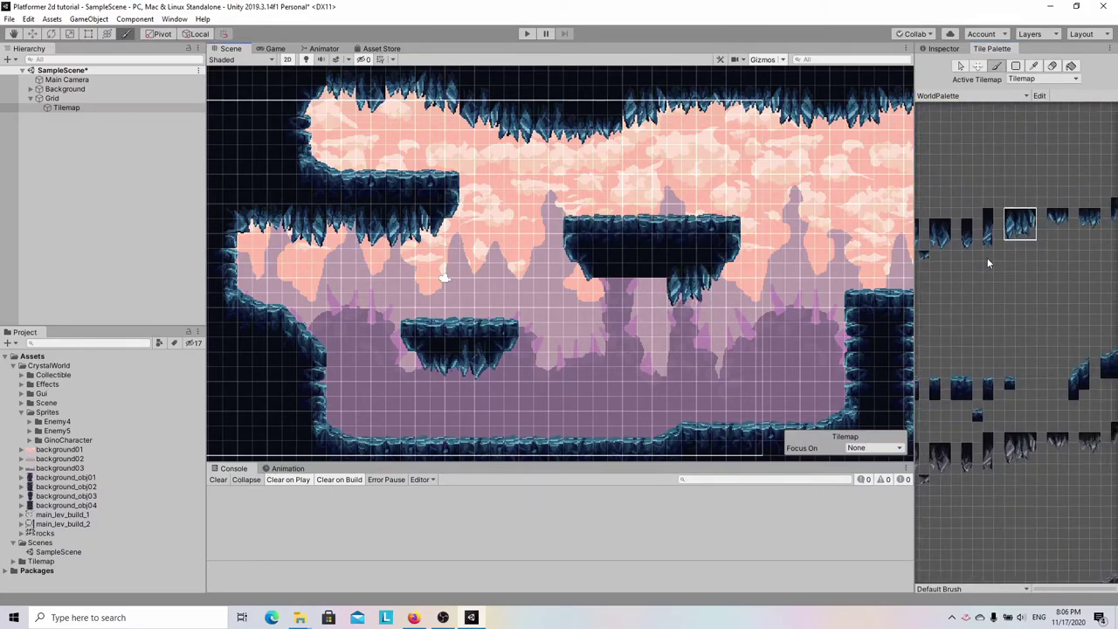
middle_drag(946, 240, 993, 257)
scroll(993, 258, up, 2)
drag(977, 237, 992, 267)
click(714, 290)
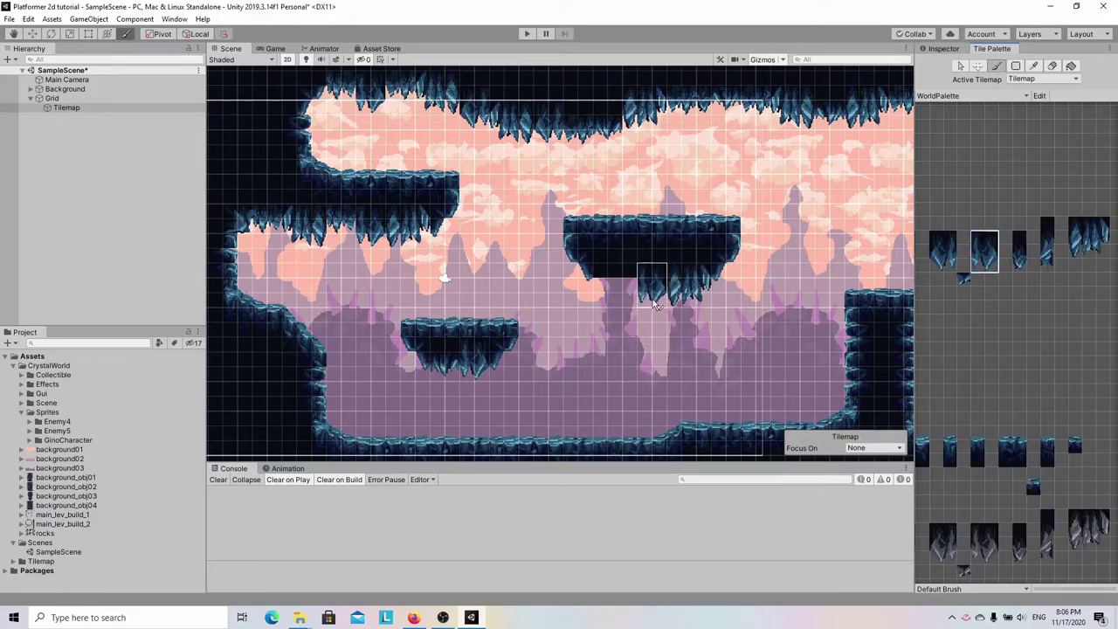
click(653, 303)
- Hang another 3 by 3 crystal spike piece under the large platform's left part and save the scene
scroll(932, 290, up, 3)
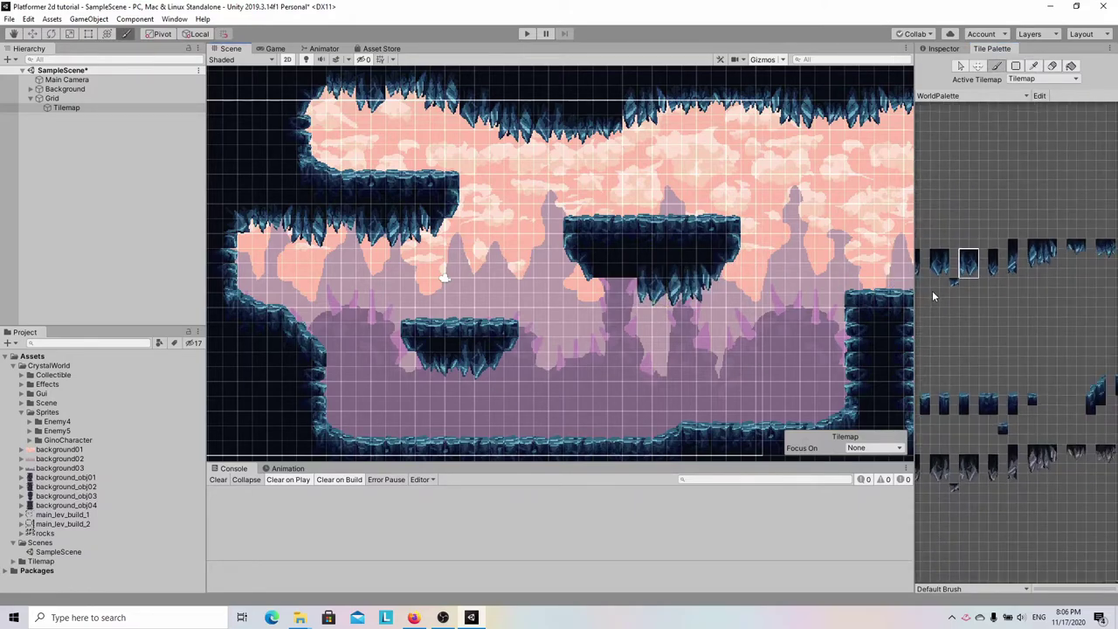
click(1053, 241)
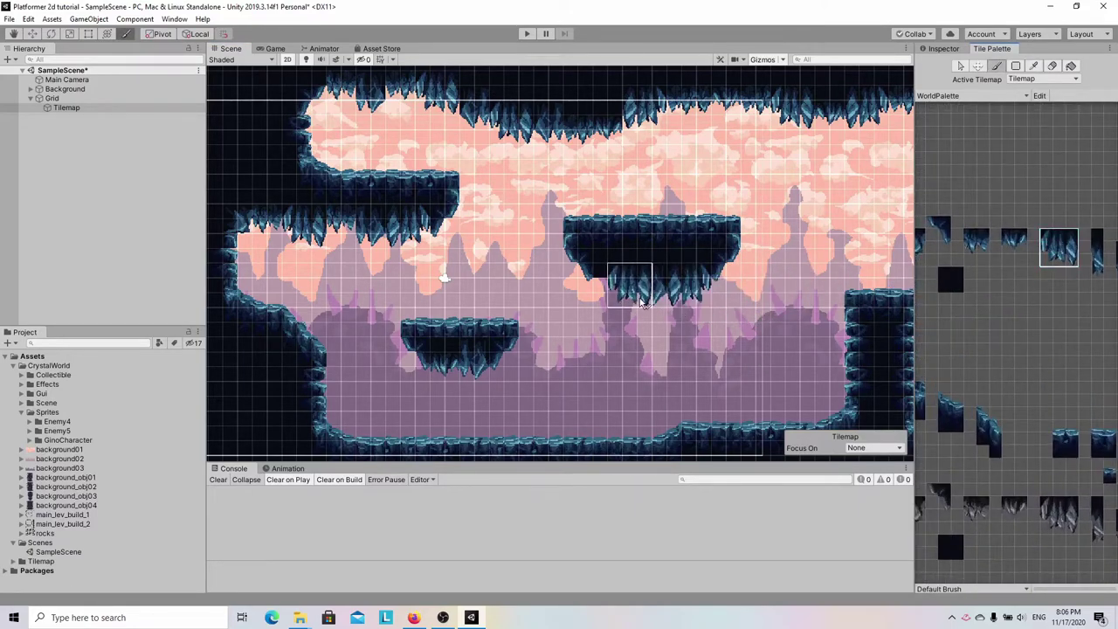
scroll(577, 351, down, 2)
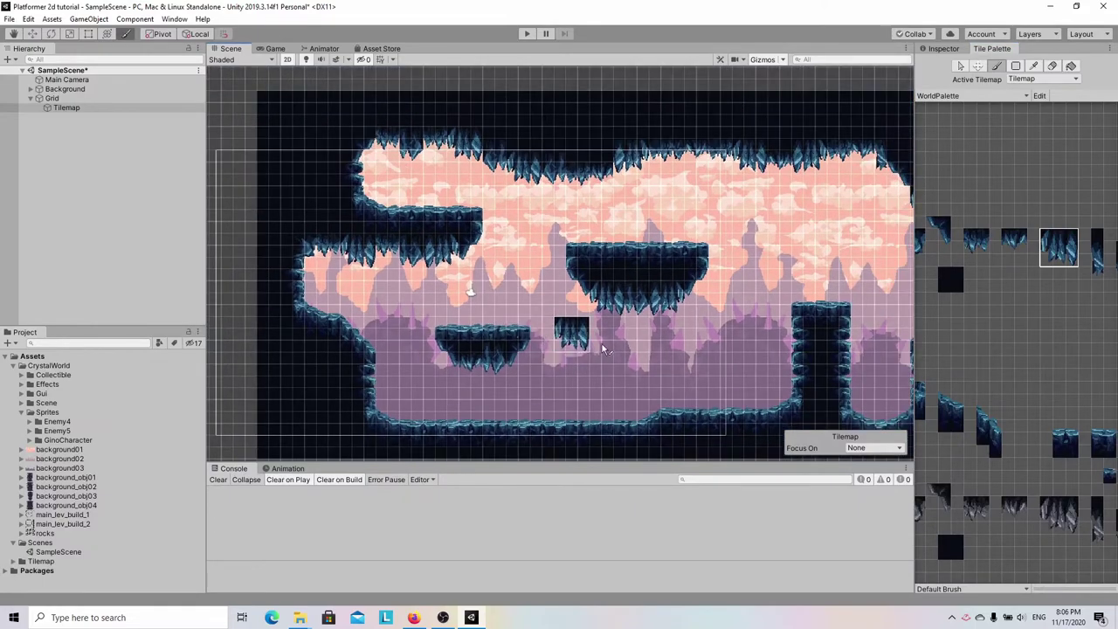
click(1046, 273)
scroll(686, 310, down, 3)
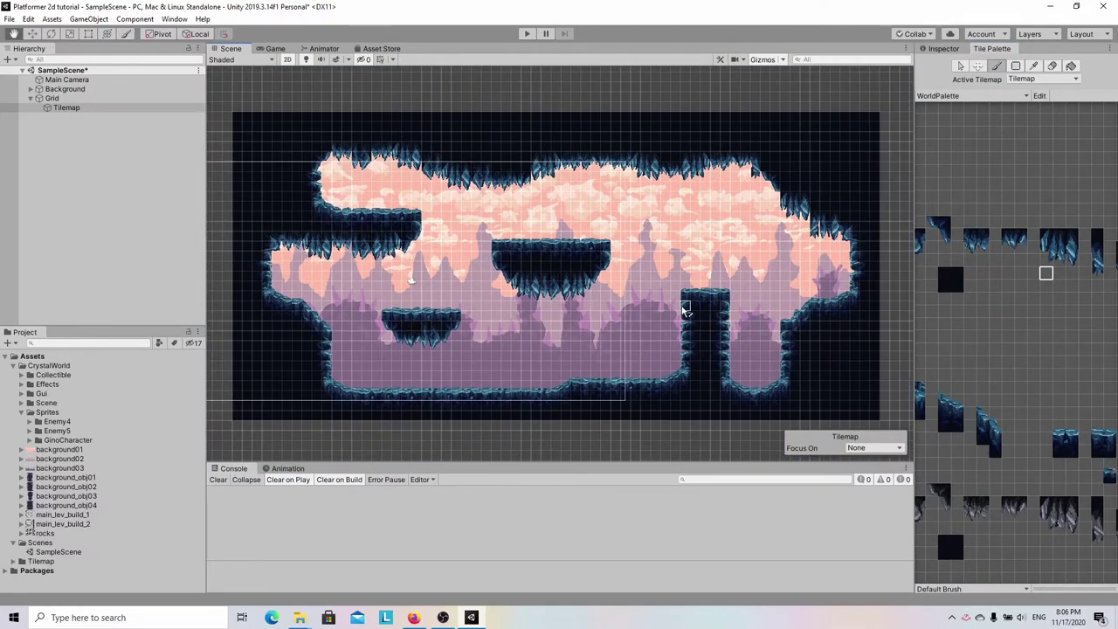
scroll(685, 310, down, 1)
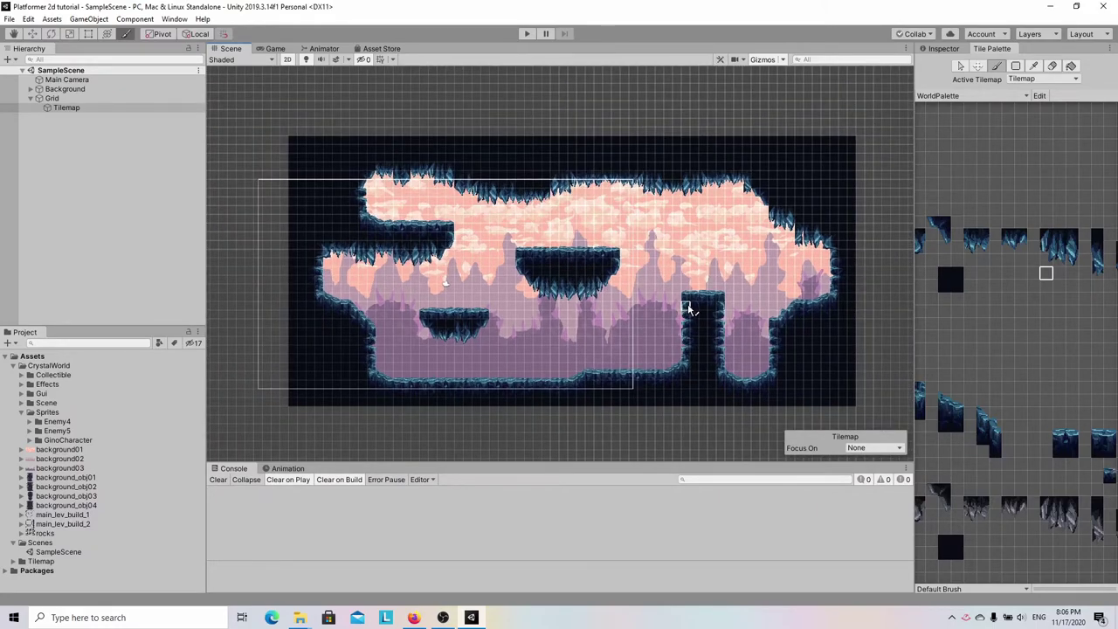
- Set the Z position of the Tilemap object to 6
click(66, 108)
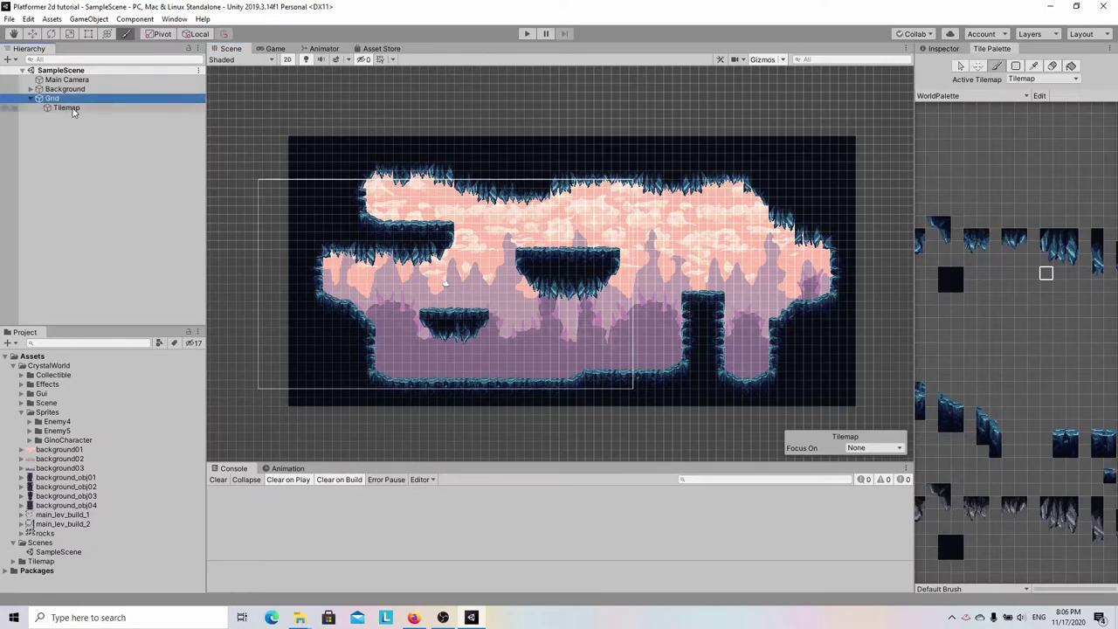
click(934, 50)
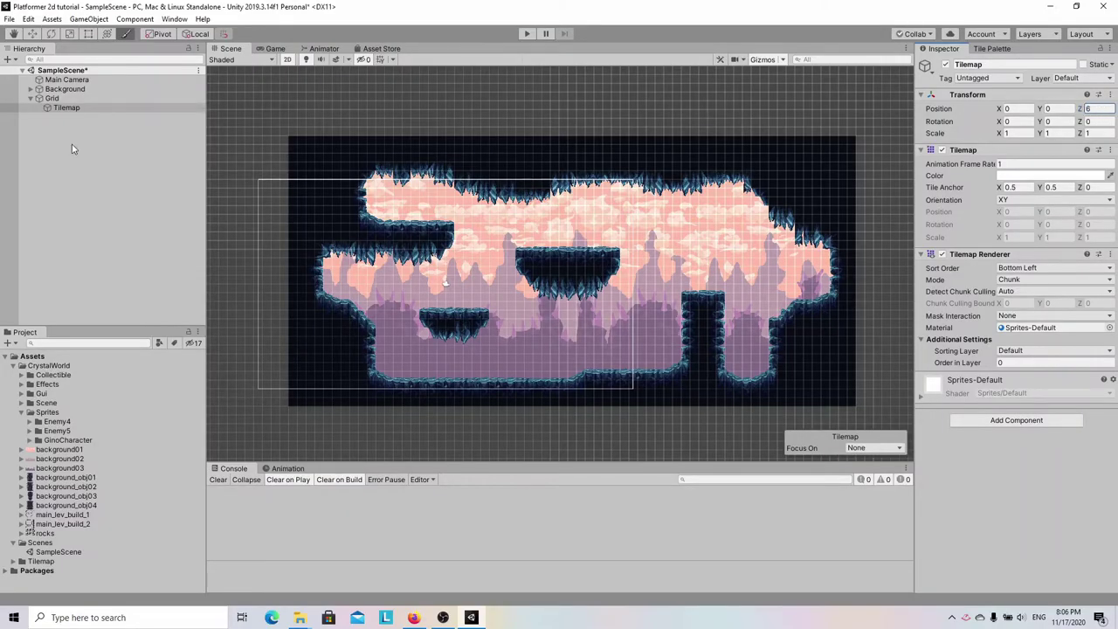
- Add a second tilemap named Platforms under Grid, with its Z position set to 5
click(53, 98)
right_click(53, 99)
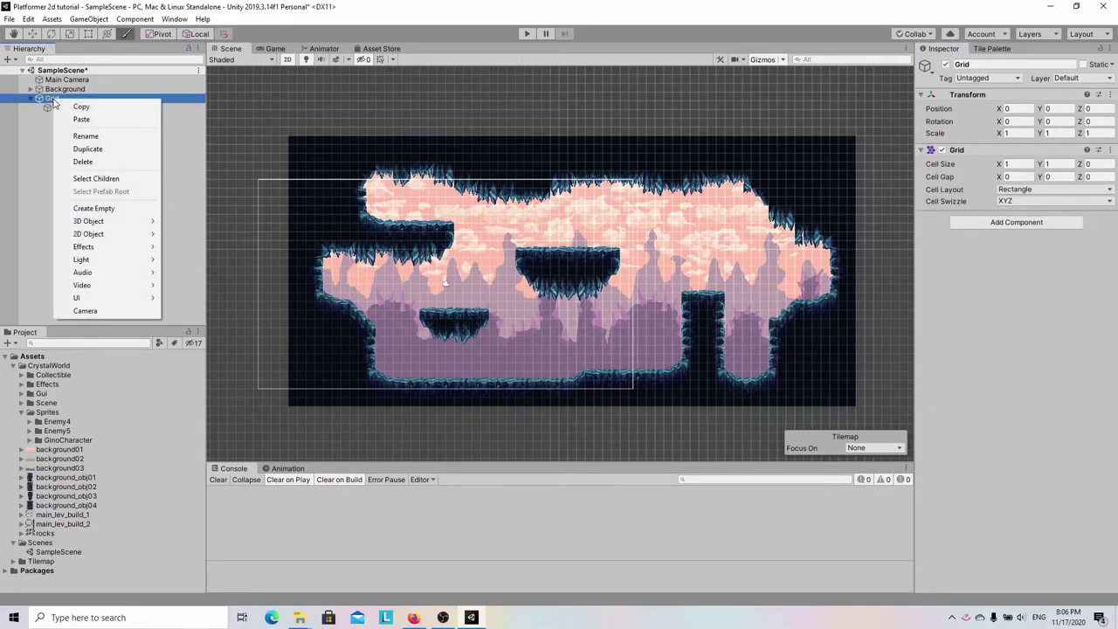
mouse_move(127, 233)
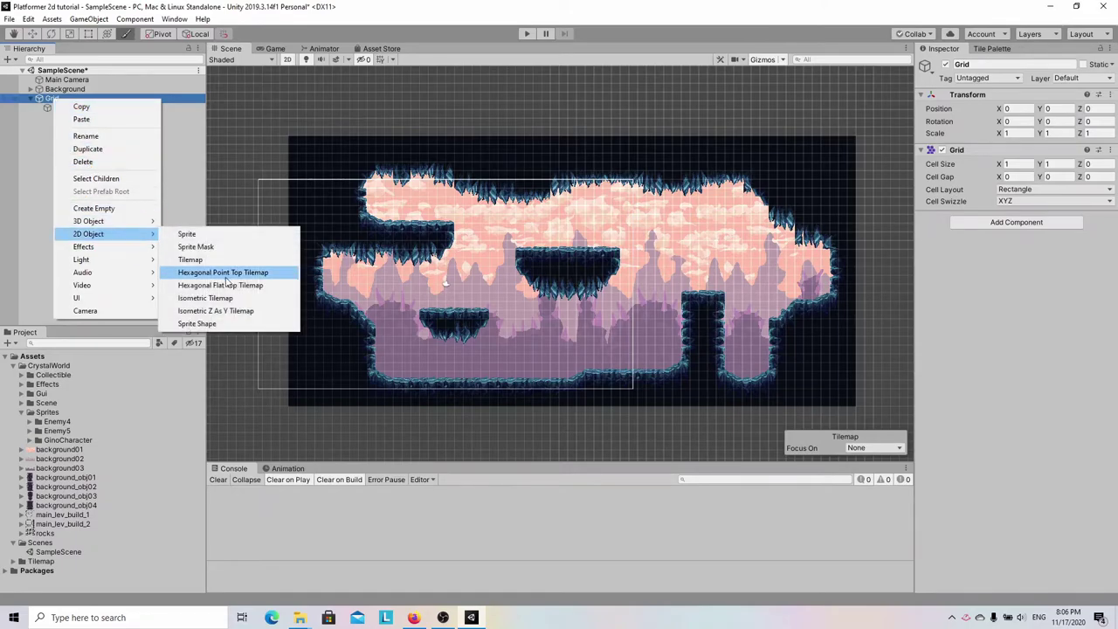
click(203, 259)
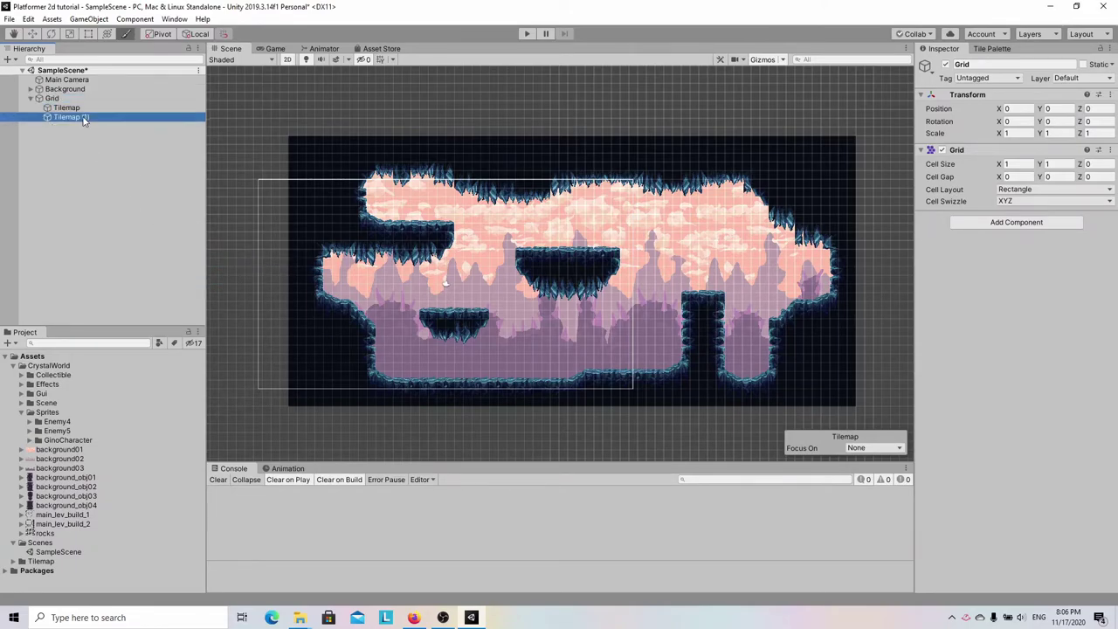
click(992, 64)
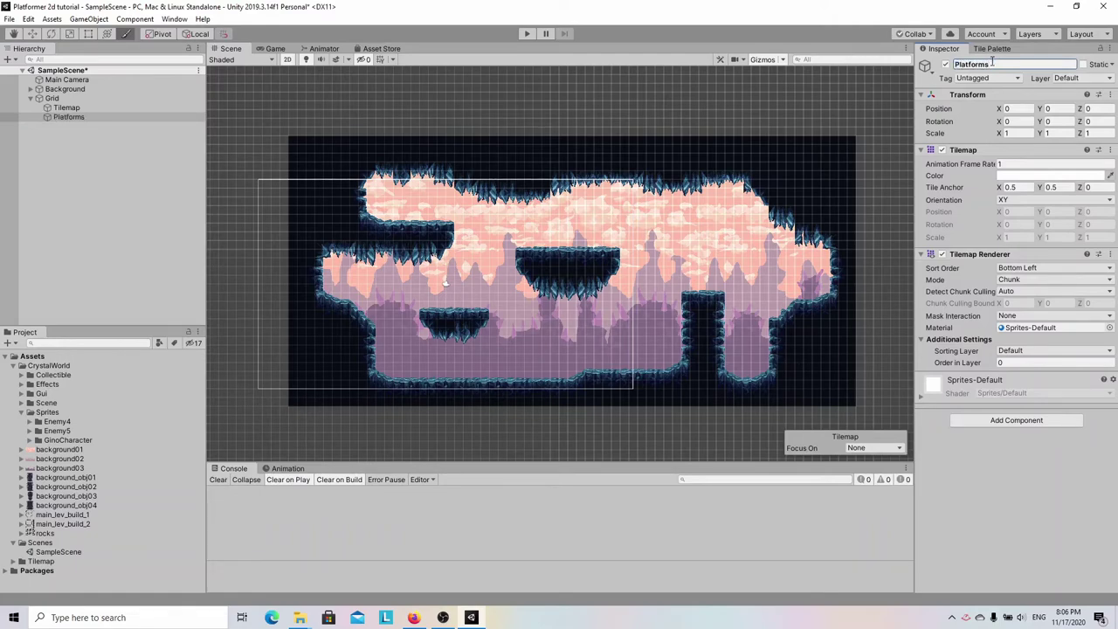
click(1094, 108)
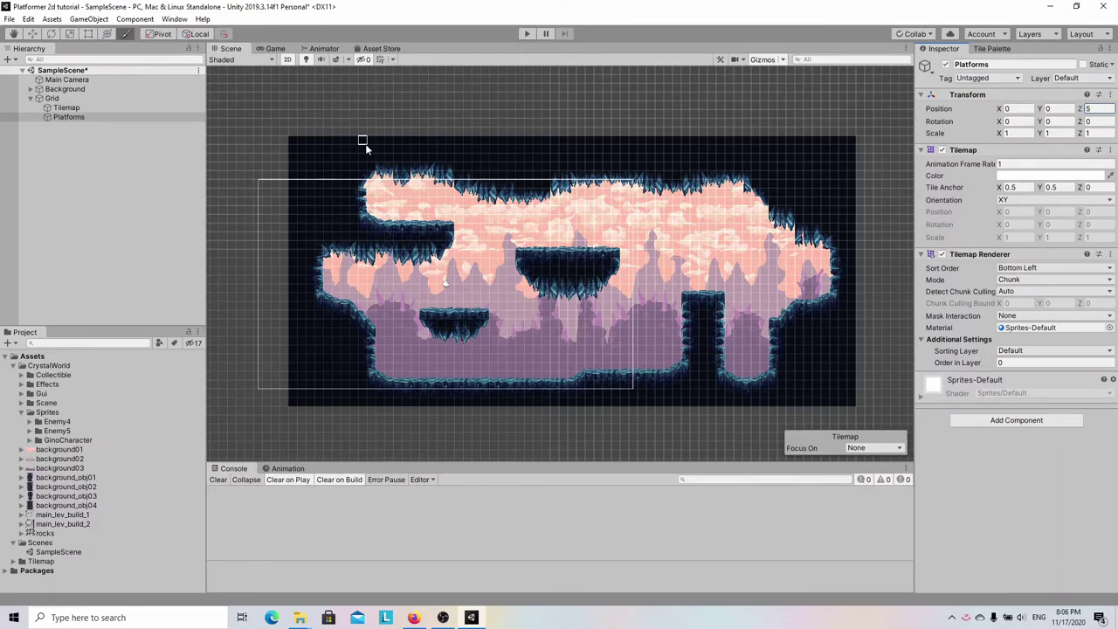
- Find the wooden beam tiles in WorldPalette and place a short beam on the lower left wall on the Platforms tilemap
scroll(433, 256, up, 3)
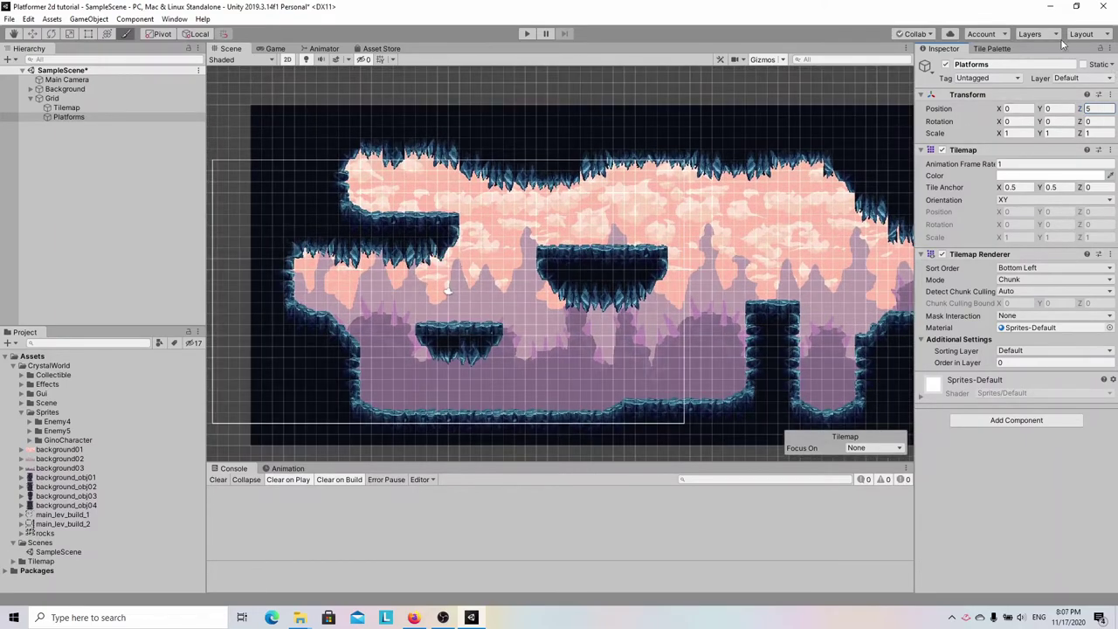
click(984, 49)
scroll(1017, 210, down, 5)
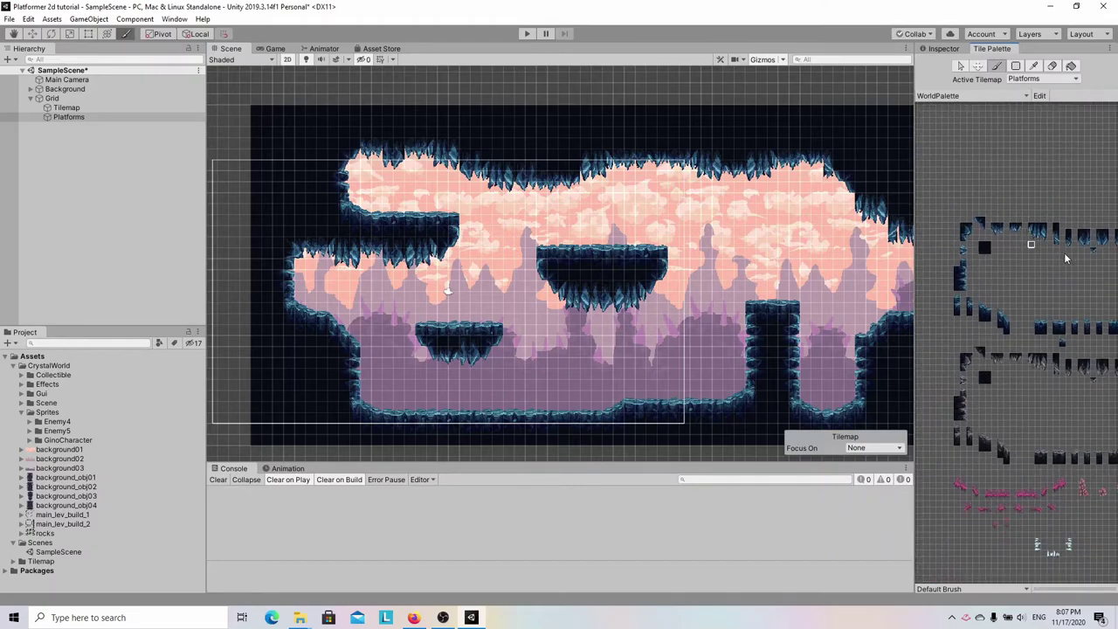
middle_drag(1091, 257, 943, 270)
middle_drag(1023, 260, 972, 253)
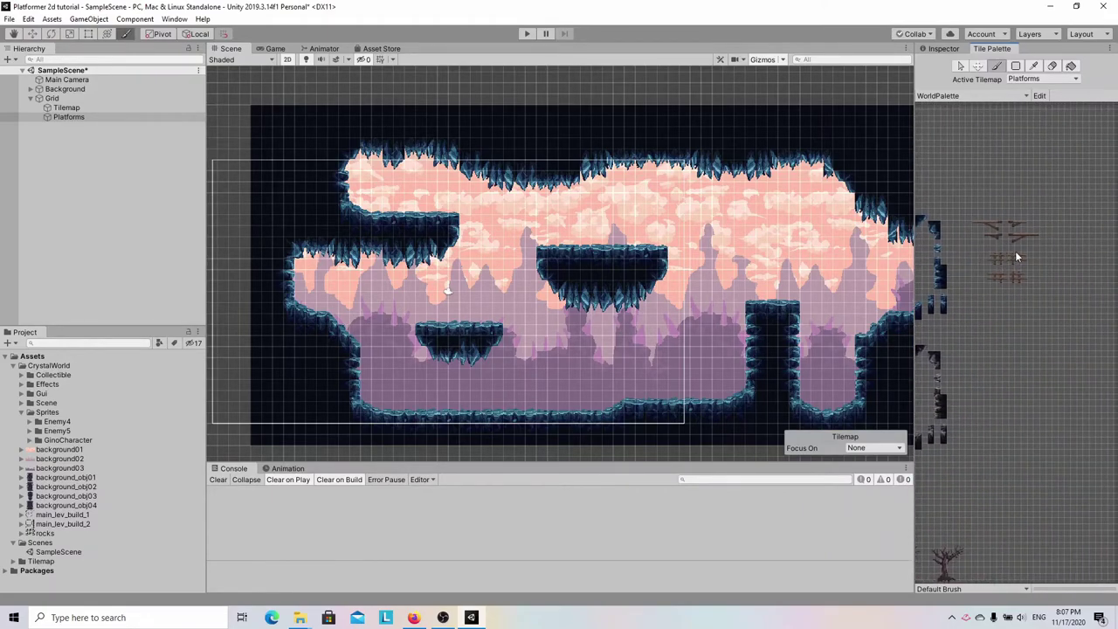
scroll(1019, 248, up, 3)
click(992, 224)
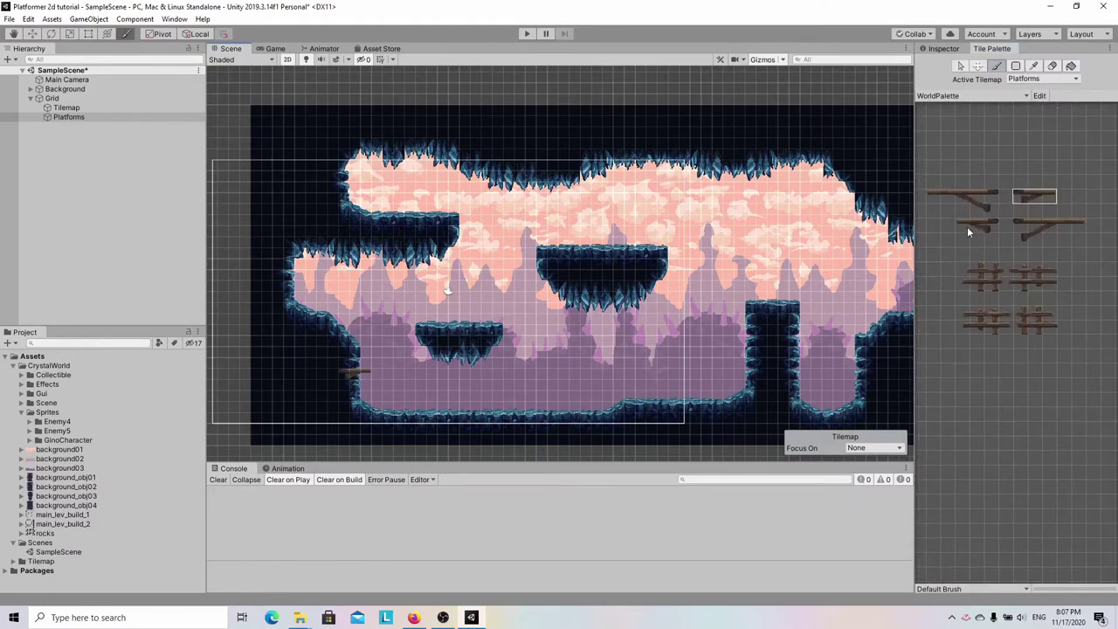
- Place a short wooden beam on the small floating platform's left side and a long one on the large platform's left side
click(422, 344)
click(989, 210)
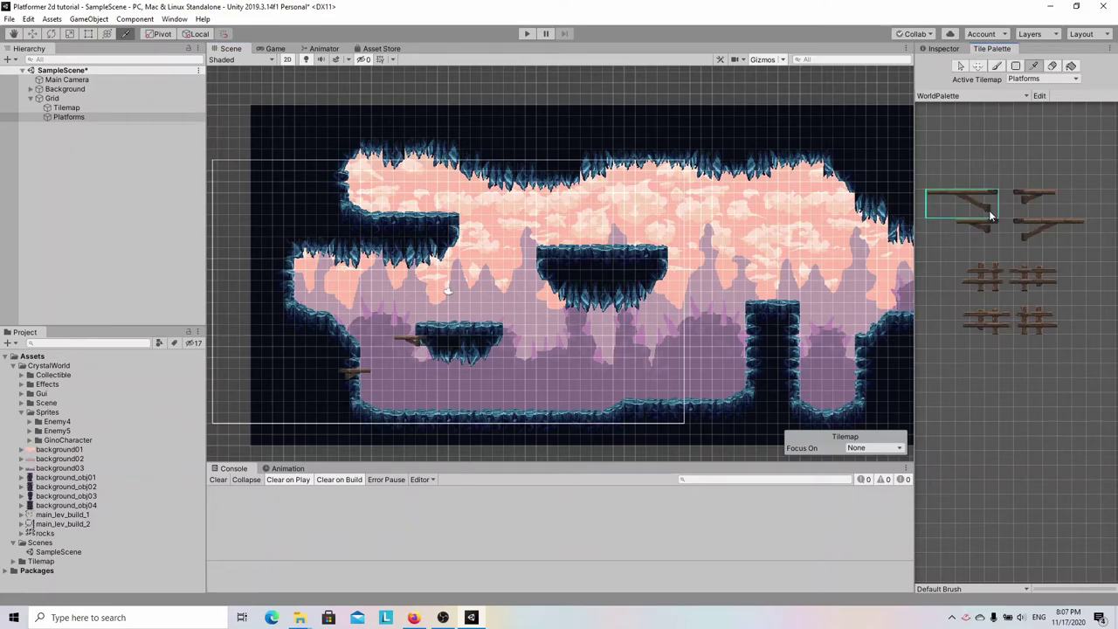
click(557, 291)
- Attach a long wooden beam to the right end of the upper left ledge
click(1035, 204)
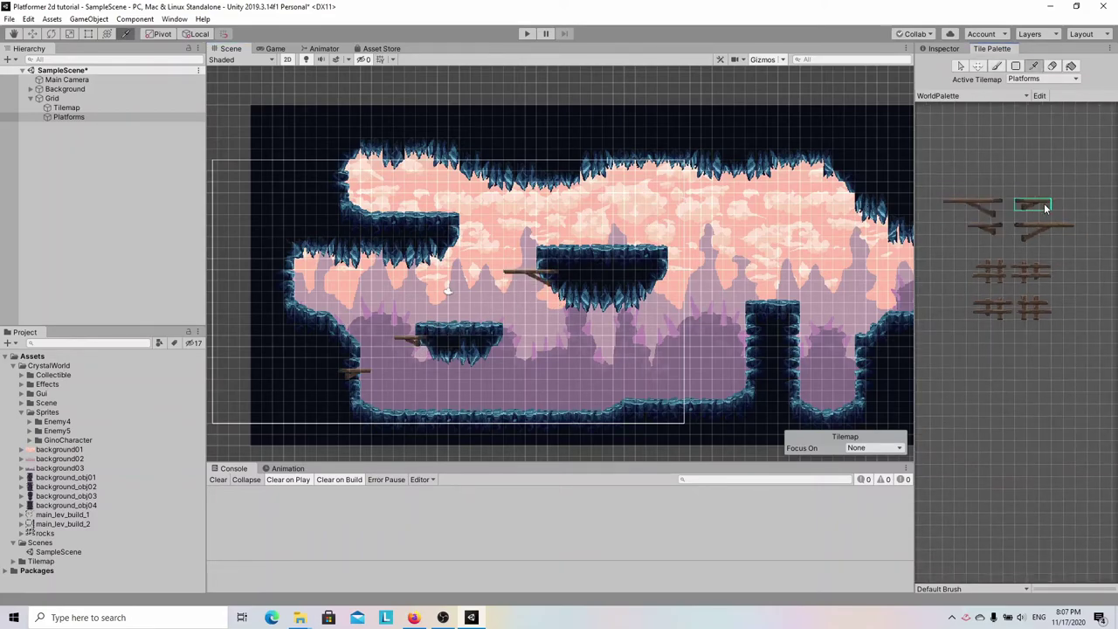
click(472, 241)
click(1044, 234)
scroll(476, 246, up, 2)
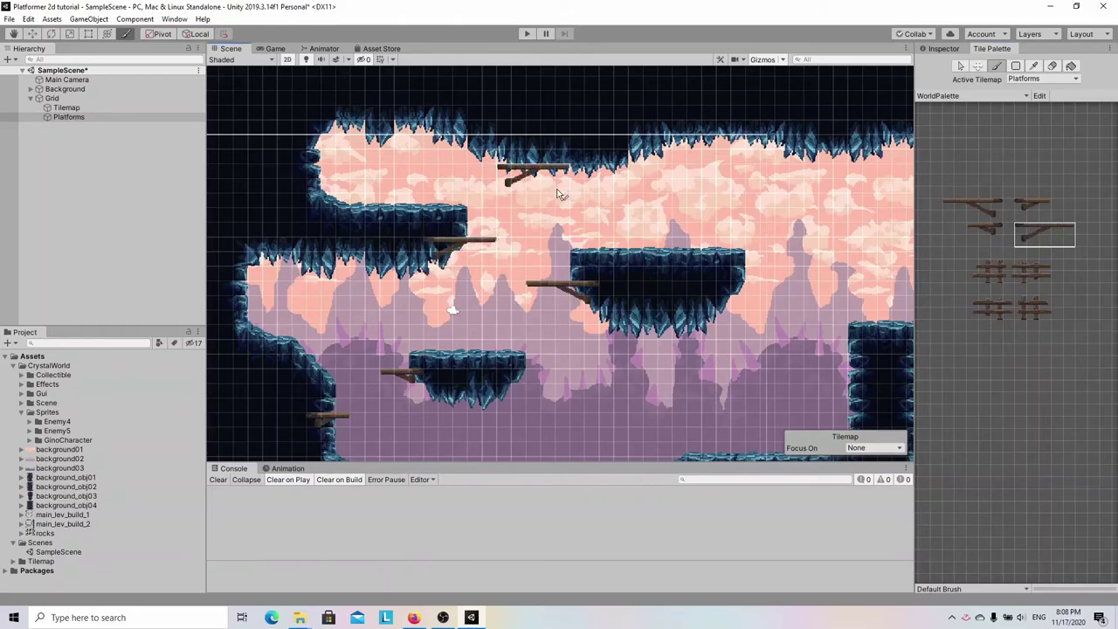
- Place short wooden beams on the left and right walls of the pit beside the pillar
scroll(608, 244, down, 5)
middle_drag(716, 306, 608, 289)
drag(1020, 203, 1046, 204)
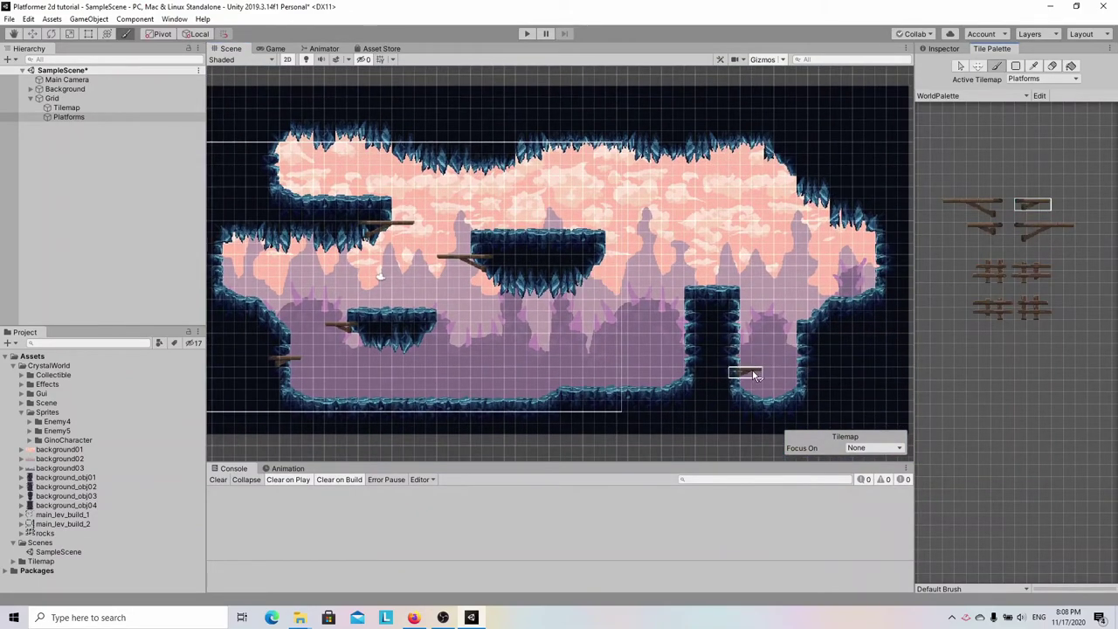
click(753, 374)
drag(975, 229, 997, 234)
click(795, 331)
- Place a long wooden beam on the pillar's left side and another on the large floating platform's right side
scroll(650, 308, down, 2)
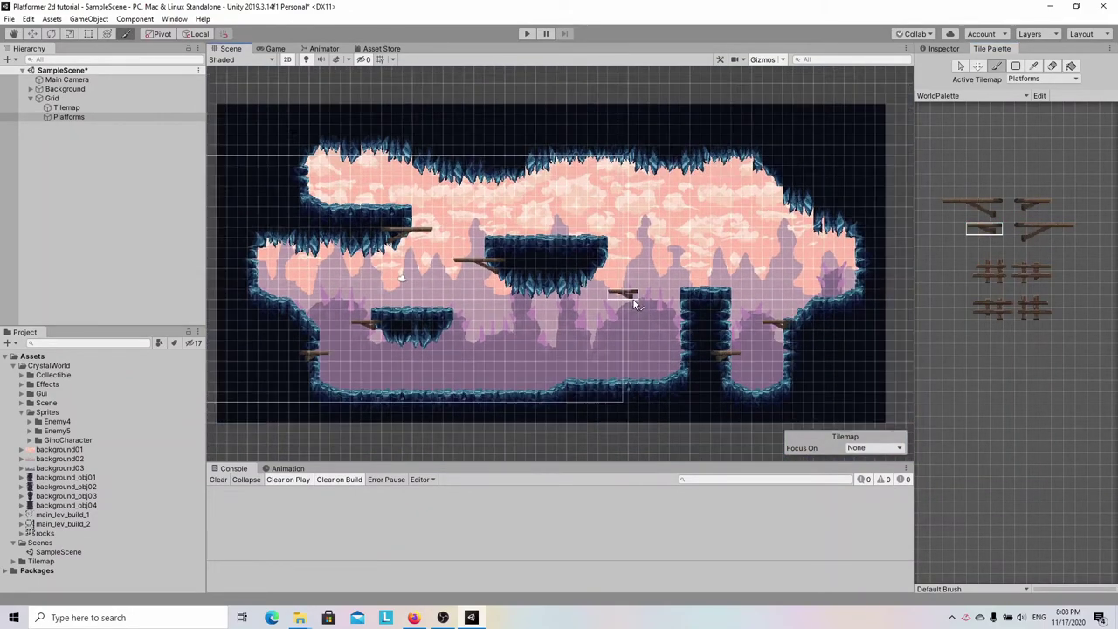
scroll(636, 302, down, 1)
click(687, 324)
drag(937, 203, 1069, 241)
scroll(560, 339, up, 2)
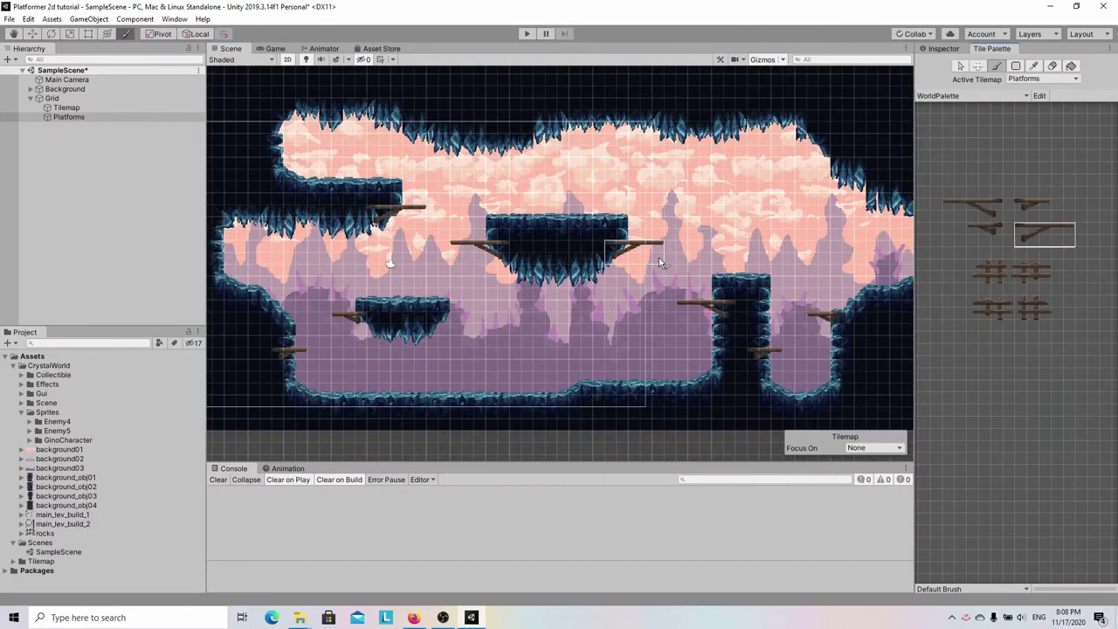
scroll(651, 262, down, 2)
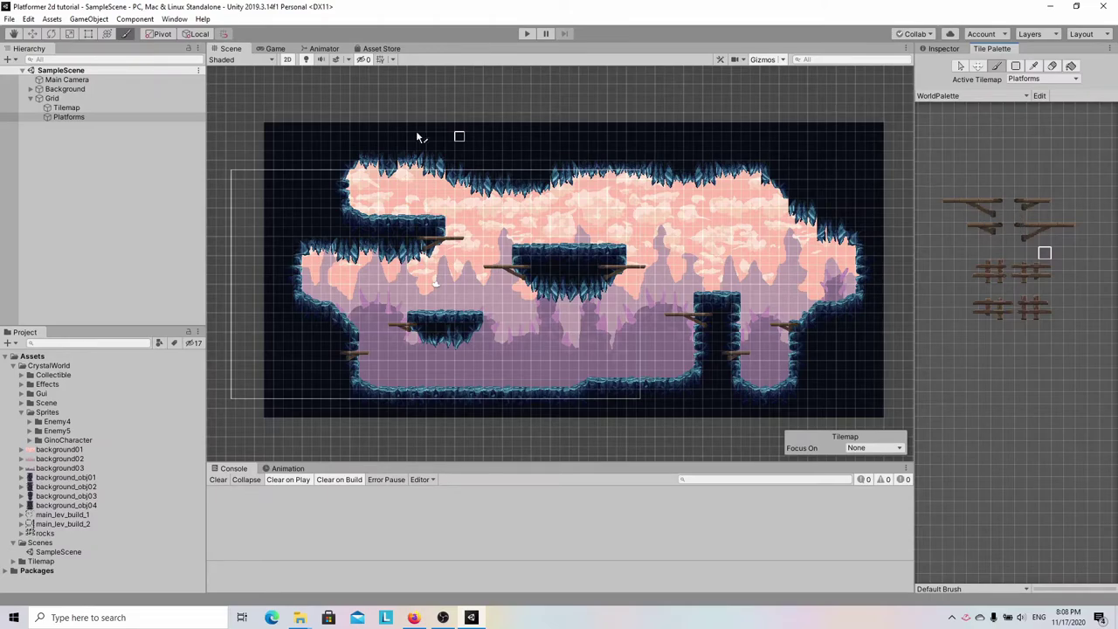
- Add a new tilemap under Grid and name it Extras
click(51, 97)
right_click(53, 99)
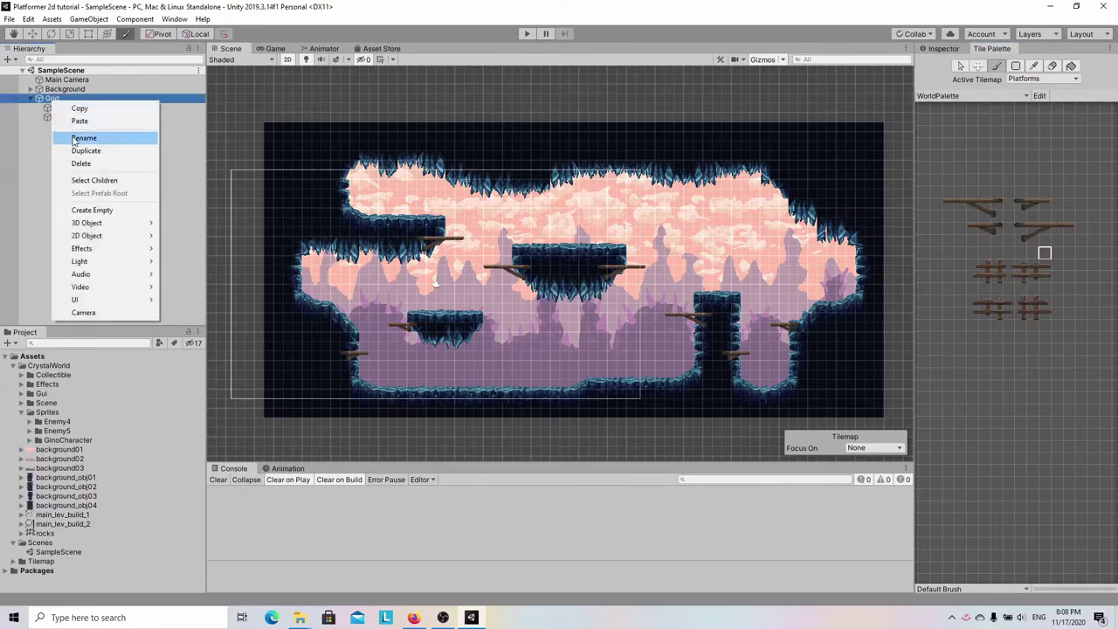
mouse_move(113, 243)
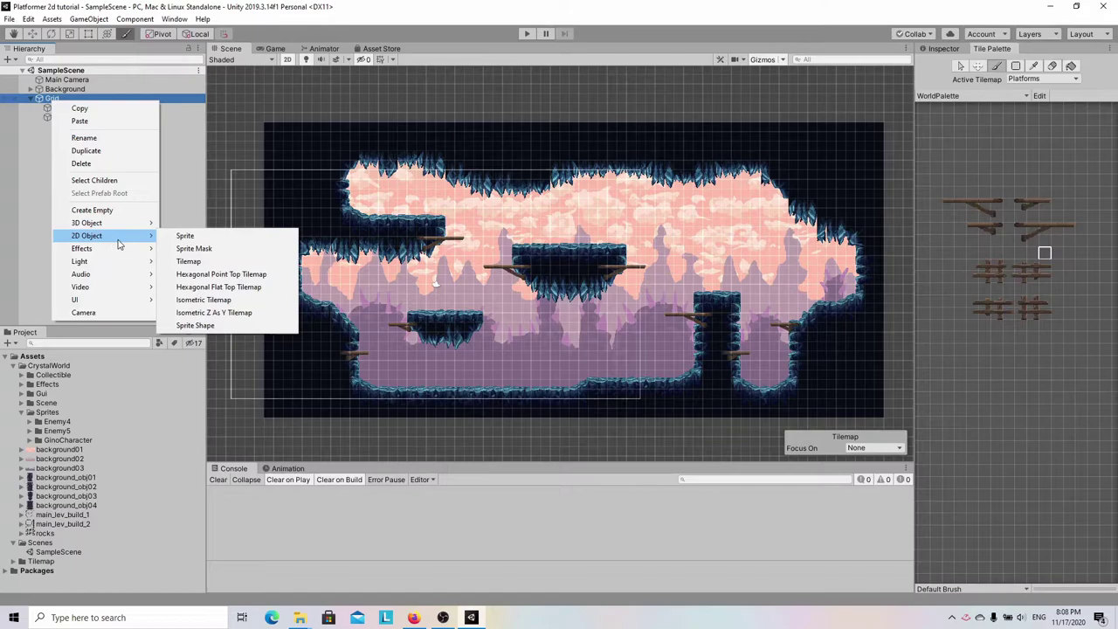
click(189, 261)
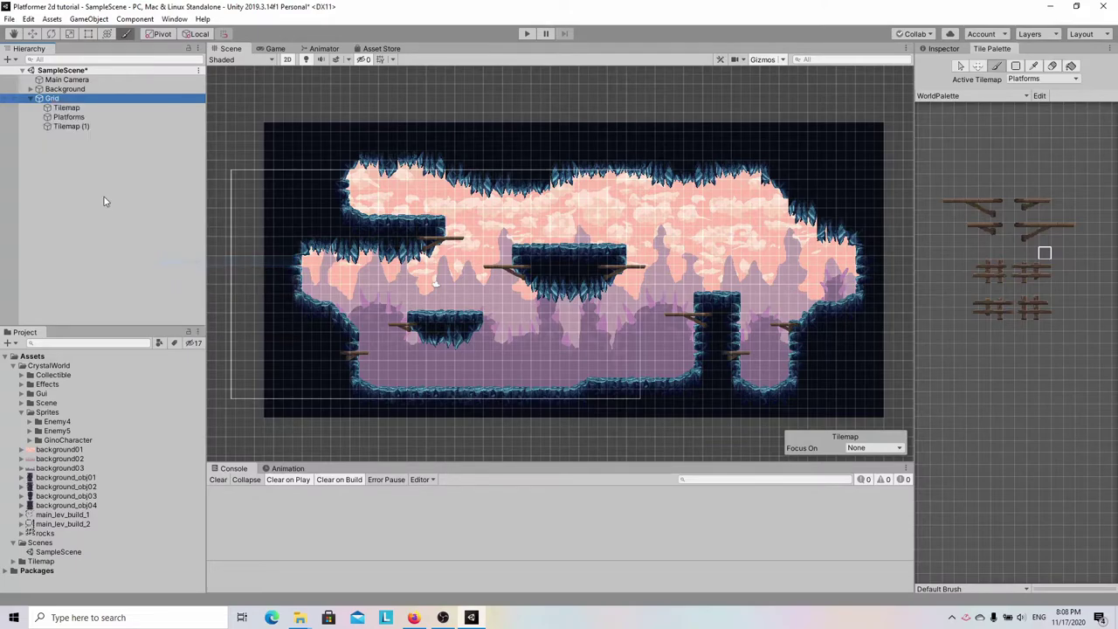
click(70, 127)
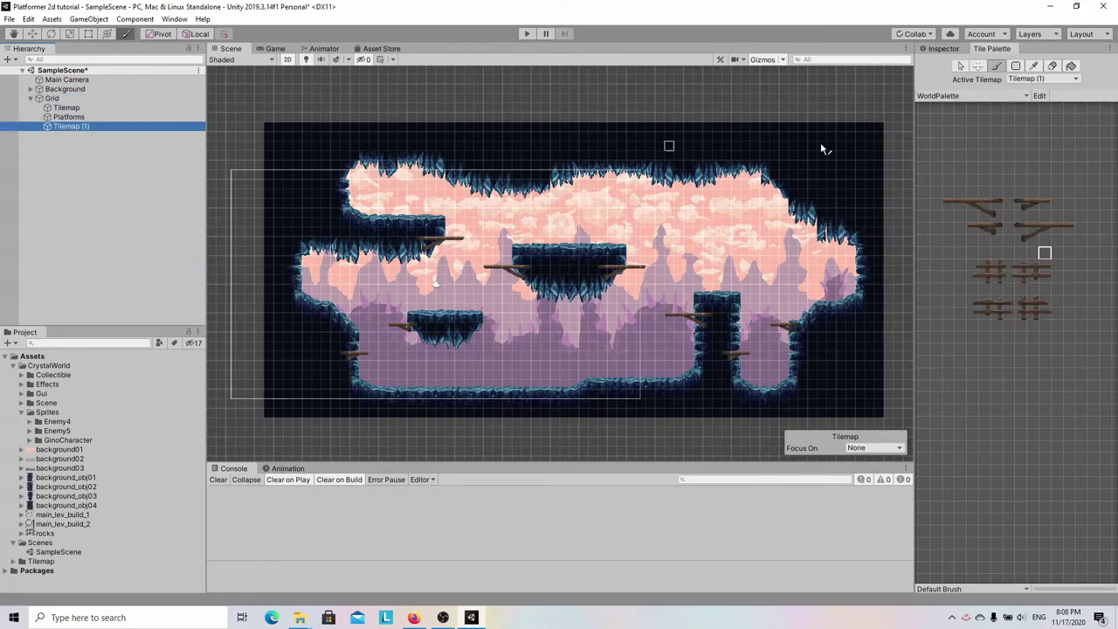
click(944, 48)
click(974, 65)
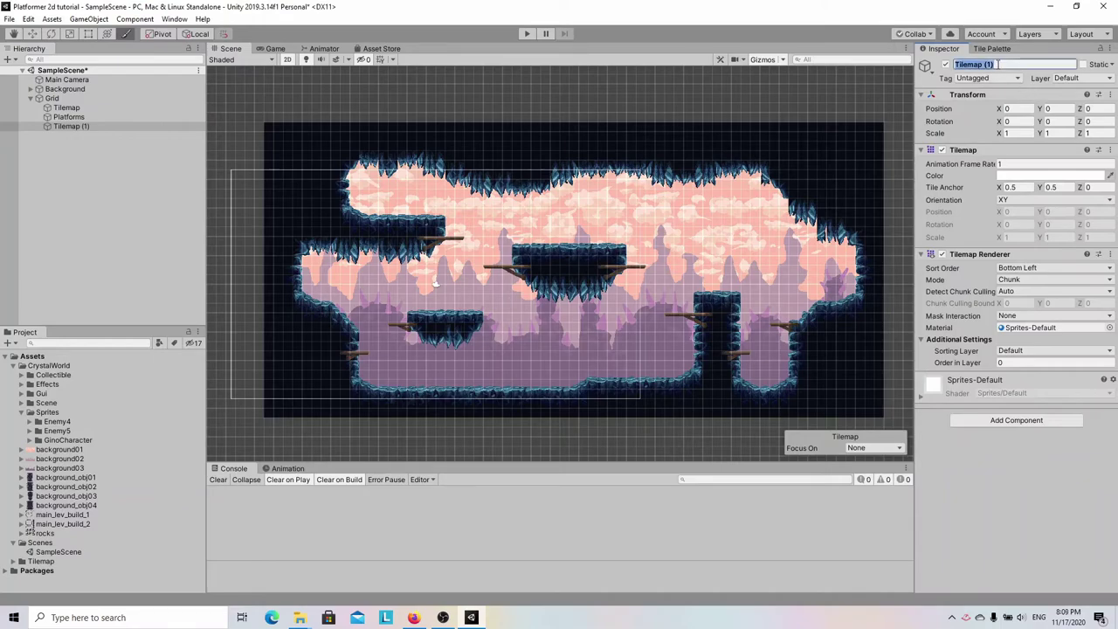
text(Extras)
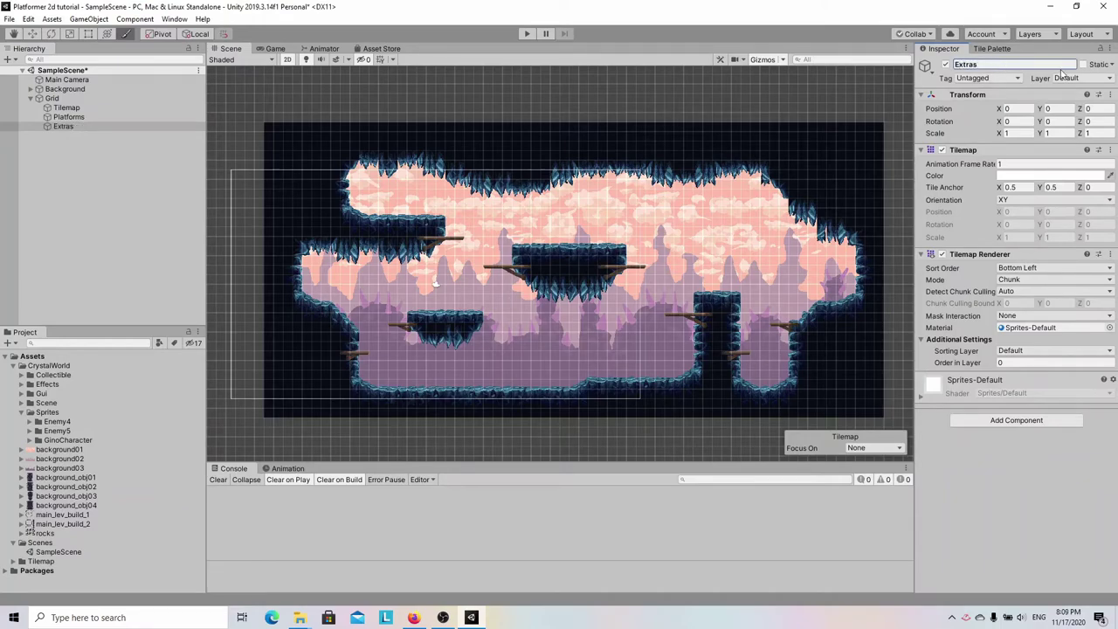
click(1096, 108)
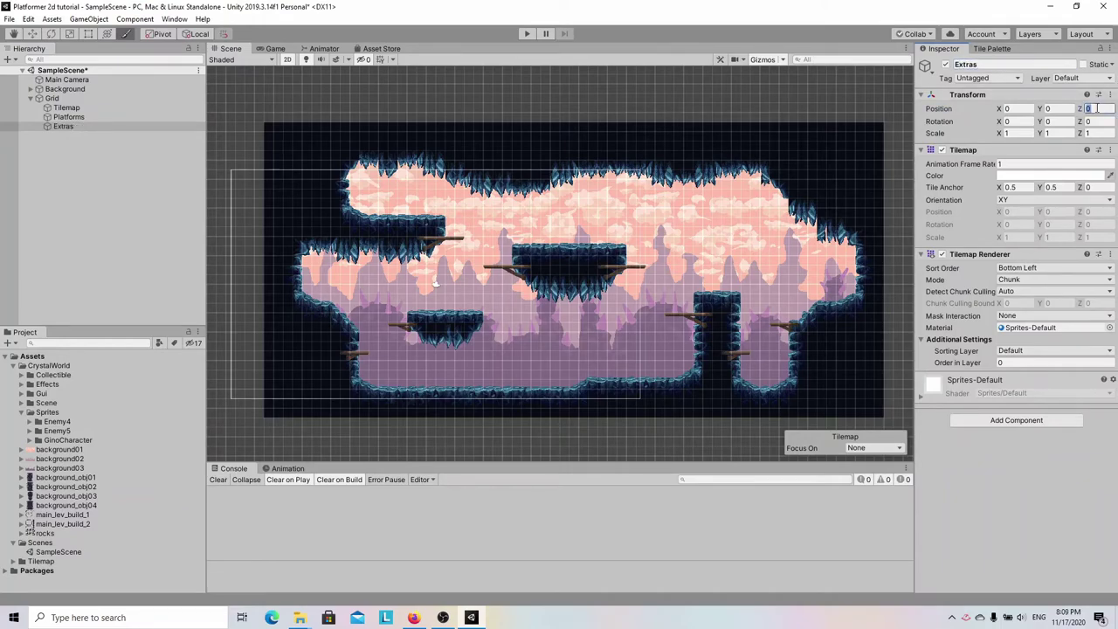
- Place the tall bare tree from WorldPalette on top of the pillar on the Extras tilemap
click(996, 49)
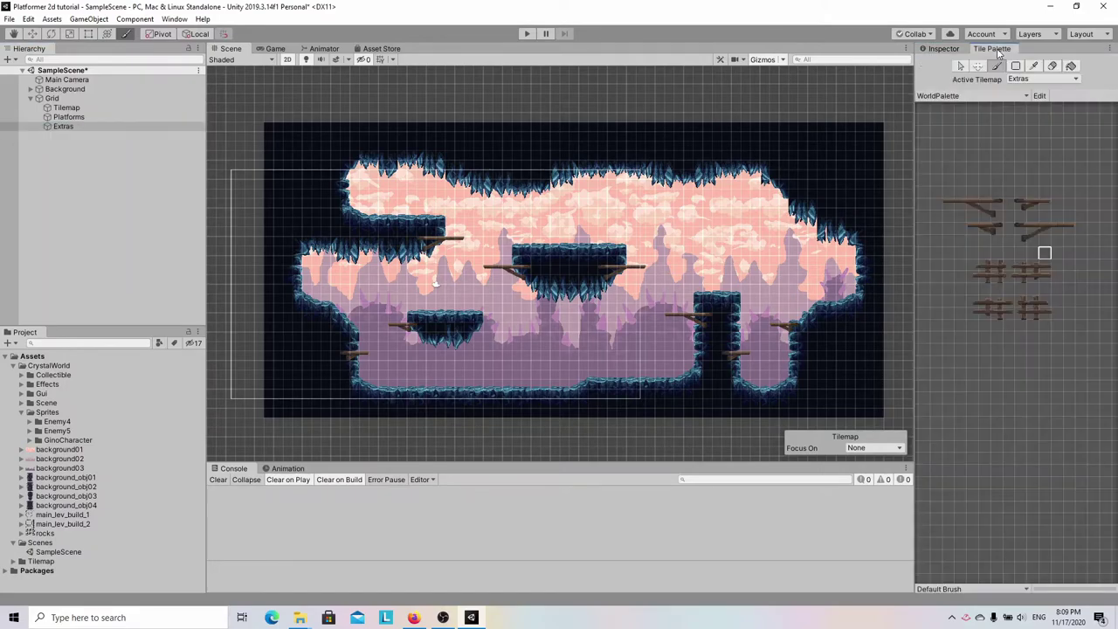
scroll(1010, 232, down, 6)
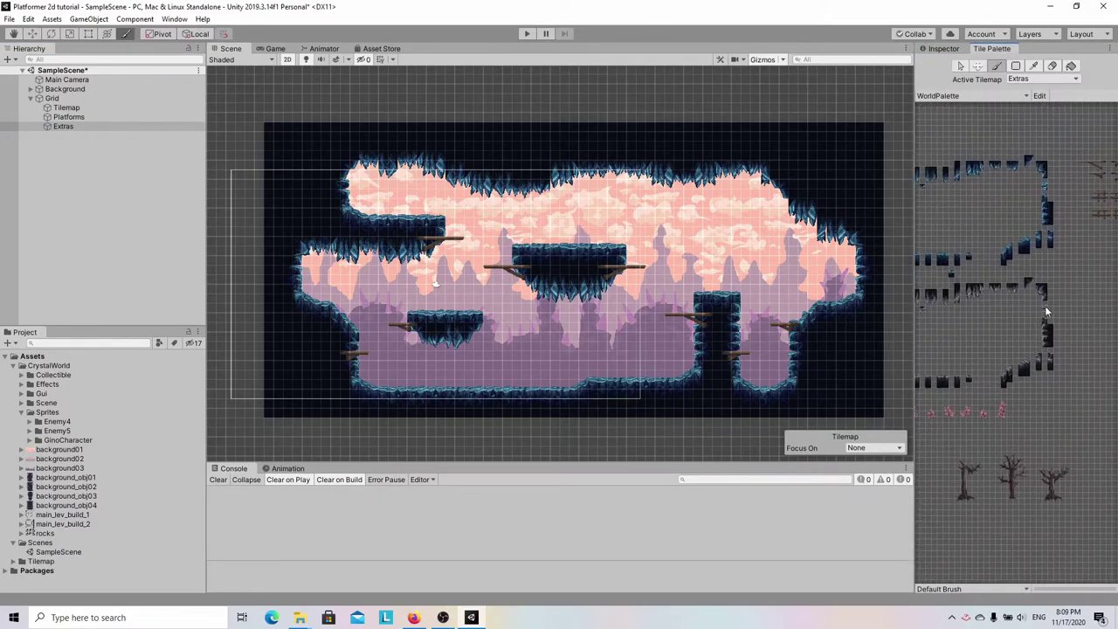
scroll(1047, 315, up, 6)
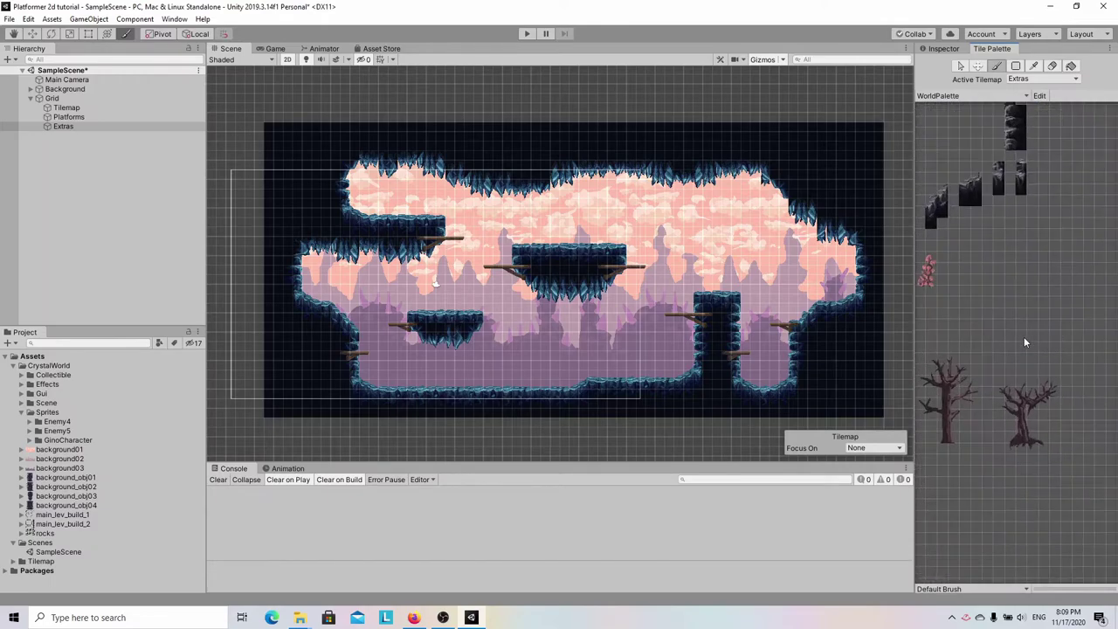
scroll(1023, 339, up, 2)
click(961, 308)
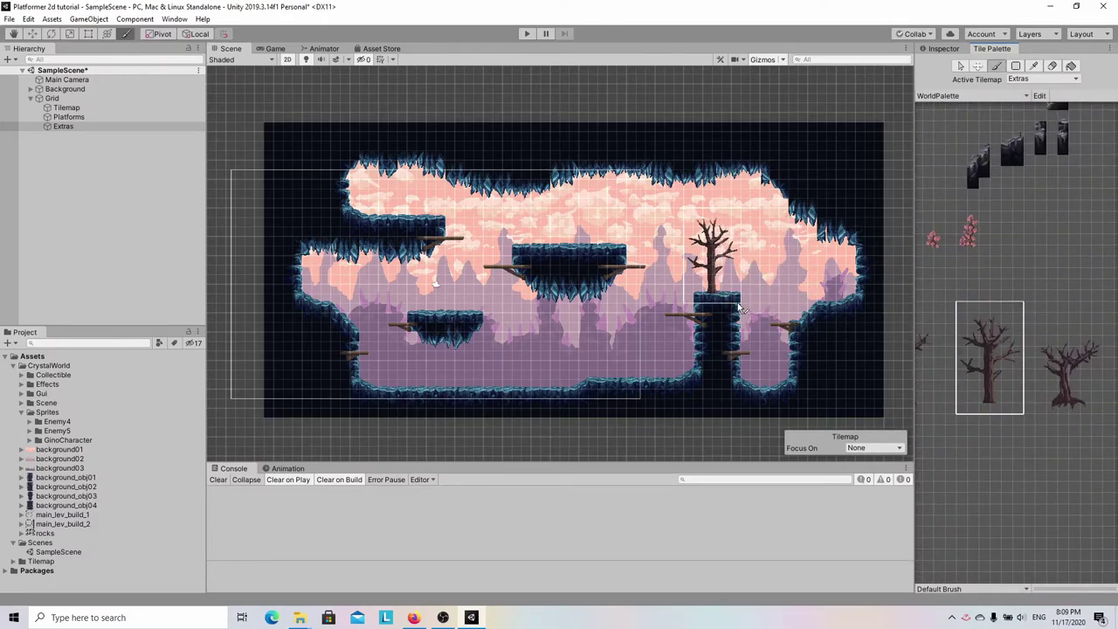
click(738, 304)
- Place the short thick-trunked bare tree on the cave floor, just before the floor rises
middle_drag(1065, 363, 1000, 344)
scroll(1004, 358, up, 1)
drag(971, 317, 1034, 392)
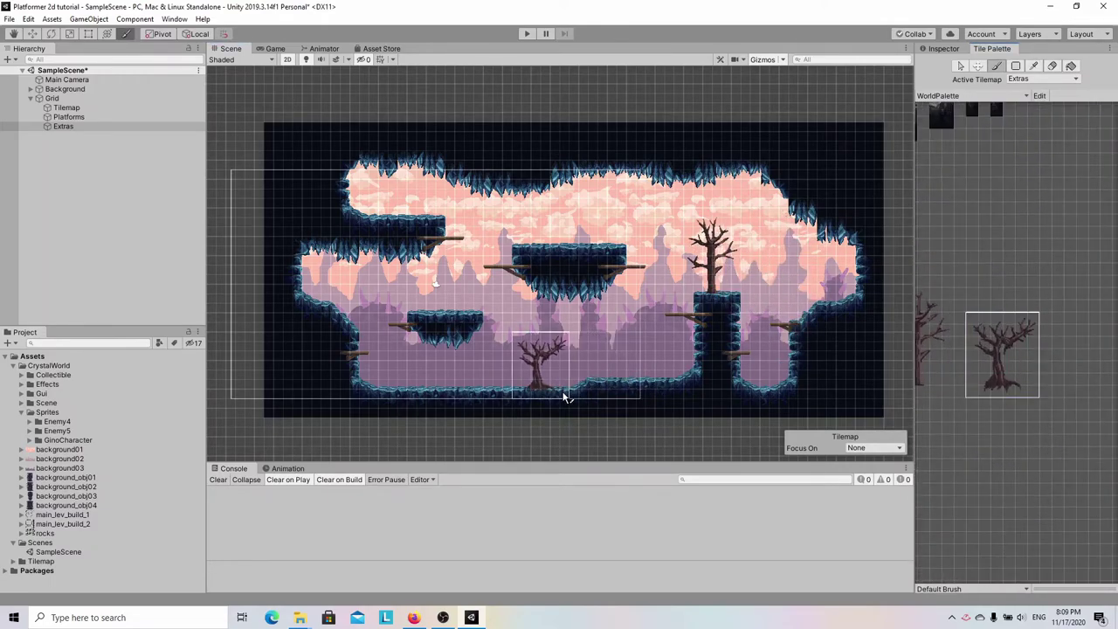
click(563, 395)
- Place pink coral plants on the cave floor, both floating platforms, the upper left ledge and the right slope
scroll(620, 341, up, 2)
middle_drag(620, 341, 646, 369)
middle_drag(948, 240, 1090, 317)
scroll(1030, 332, up, 3)
mouse_move(958, 278)
mouse_down()
mouse_move(980, 306)
mouse_move(1032, 317)
mouse_up()
click(450, 424)
click(631, 247)
click(353, 211)
click(408, 333)
click(688, 414)
middle_drag(819, 375, 660, 366)
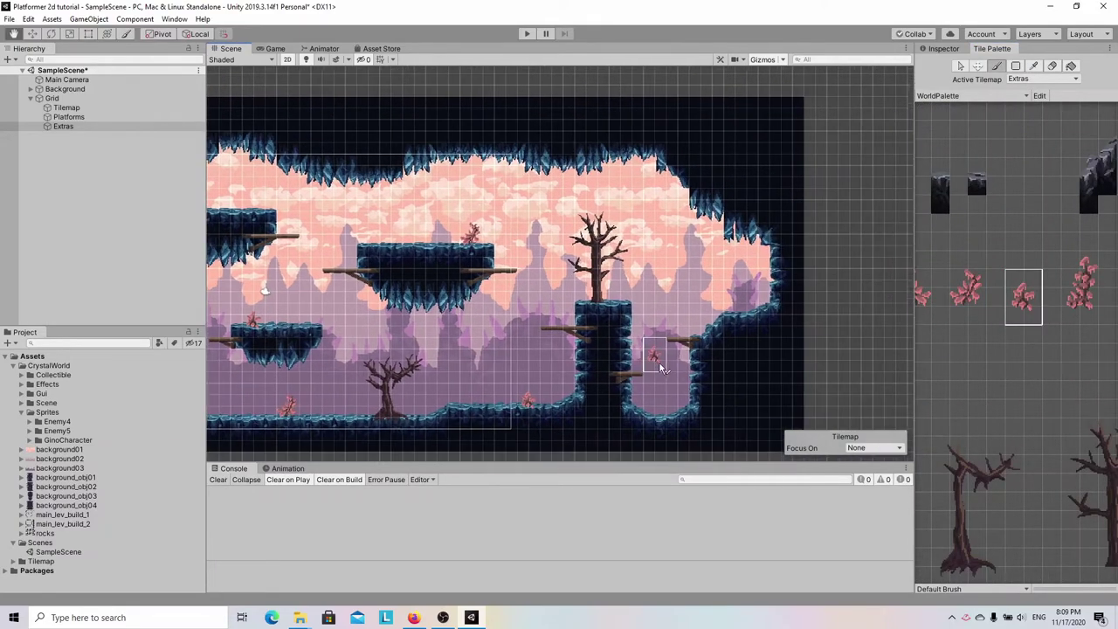
click(735, 311)
- Place white crystal spikes on the raised floor section and on top of both floating platforms
scroll(1031, 310, down, 3)
mouse_move(948, 307)
middle_down()
mouse_move(1048, 307)
mouse_move(982, 256)
middle_up()
scroll(1048, 306, up, 2)
drag(1008, 356, 1027, 374)
click(487, 403)
middle_drag(306, 328, 434, 328)
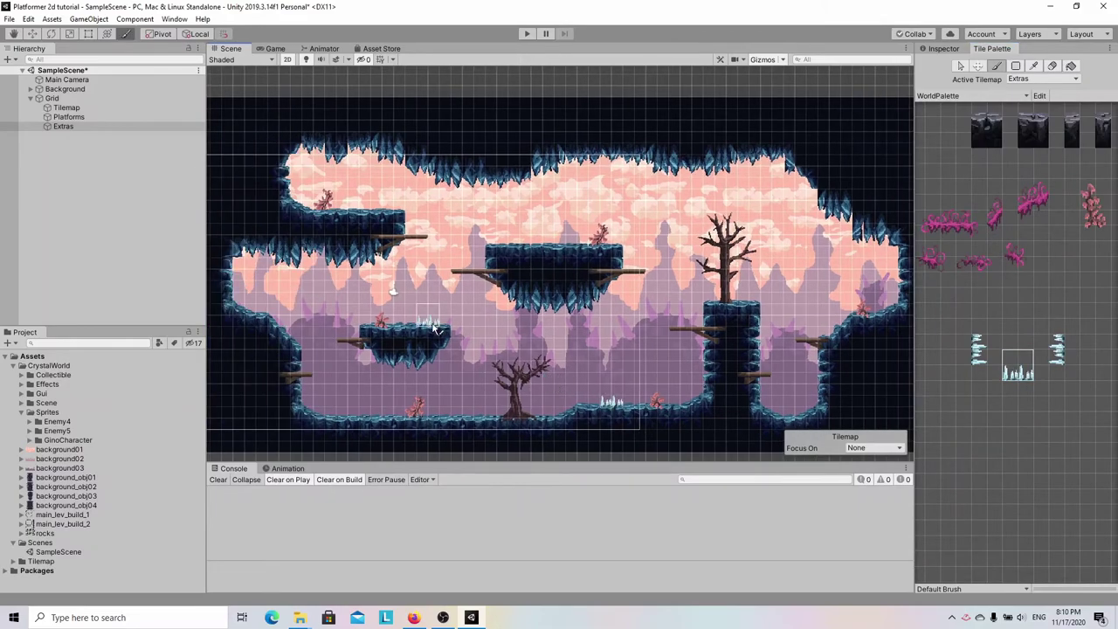
click(434, 327)
click(567, 243)
- Place magenta plants on the right ends of the small platform and upper left ledge, and on the large platform's left end
scroll(981, 267, down, 2)
scroll(988, 253, up, 4)
middle_drag(996, 255, 1005, 294)
click(1009, 299)
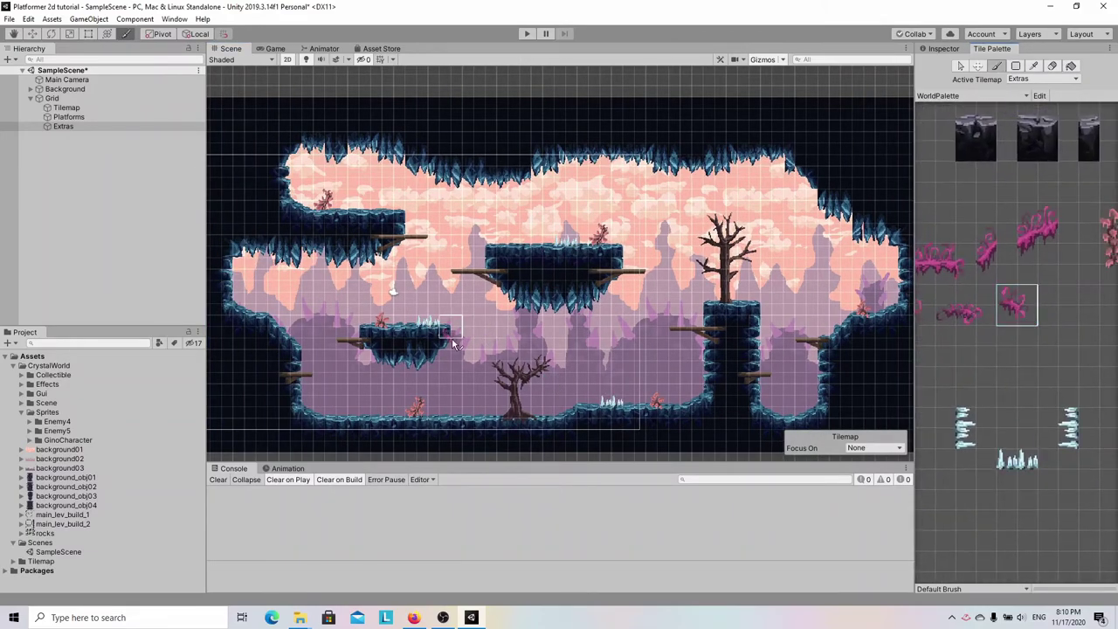
scroll(452, 343, up, 3)
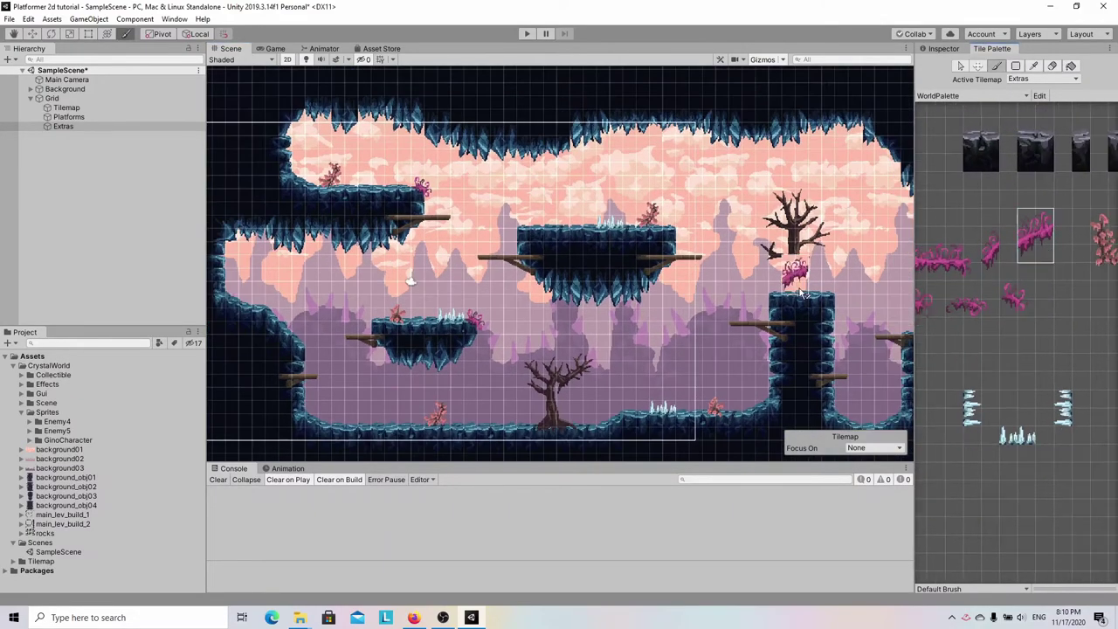
click(533, 253)
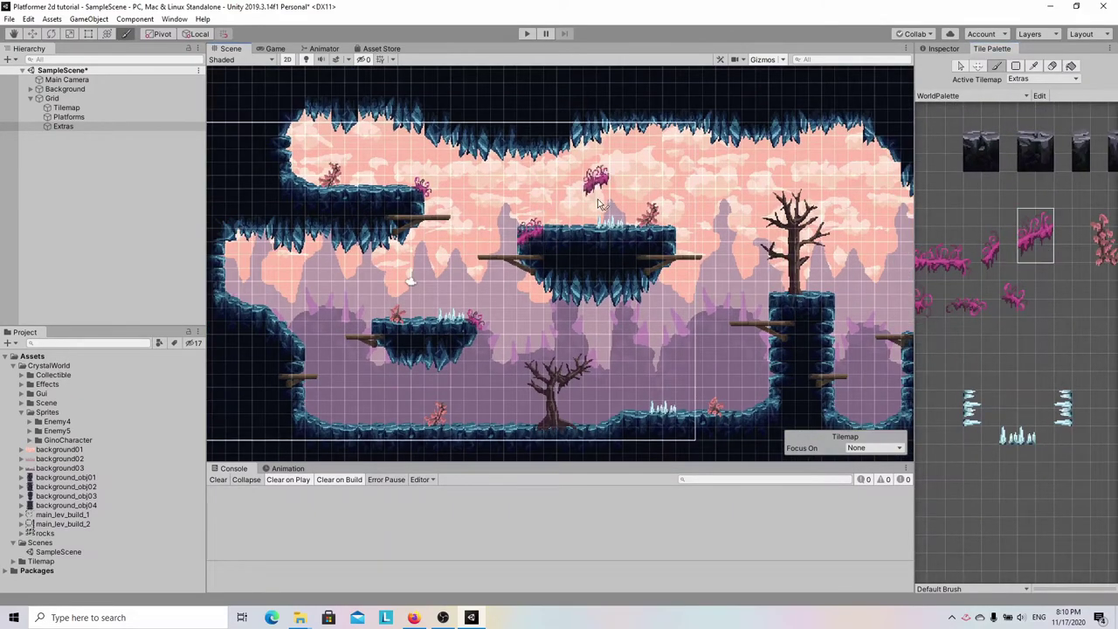
- Place magenta plants on the pillar's upper left corner and on the slope right of the pit
middle_drag(927, 310, 1056, 300)
drag(986, 288, 1022, 310)
click(784, 309)
middle_drag(850, 376, 730, 351)
click(825, 310)
scroll(648, 317, down, 3)
- Place a magenta plant above the beam on the lower left wall and a pink coral on the slope above it
scroll(1005, 292, down, 3)
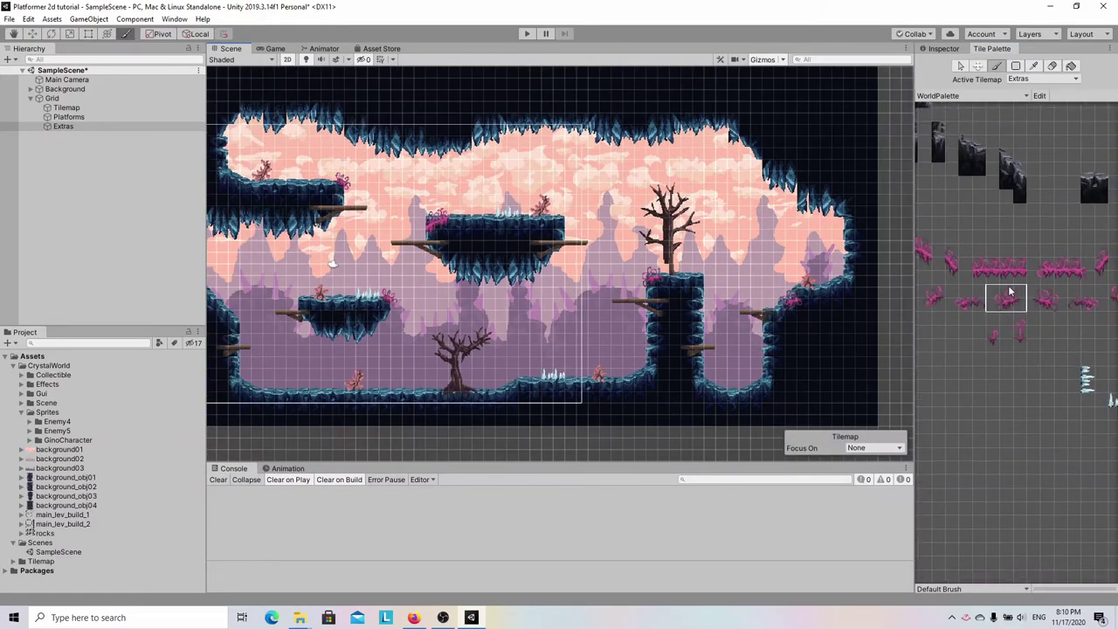
- Place magenta plants on the cave floor left of the tree and at the lower right wall of the pit
middle_drag(933, 300, 987, 308)
scroll(987, 309, up, 2)
drag(979, 301, 993, 315)
middle_drag(535, 308, 669, 297)
mouse_move(1067, 349)
middle_down()
mouse_move(980, 318)
mouse_move(1004, 330)
middle_up()
scroll(1004, 330, up, 2)
drag(1030, 311, 1030, 351)
click(551, 373)
middle_drag(816, 345, 726, 326)
click(791, 356)
middle_drag(519, 312, 713, 341)
scroll(714, 340, up, 2)
drag(1049, 270, 1089, 292)
click(411, 299)
middle_drag(930, 344, 1102, 358)
scroll(1048, 349, down, 3)
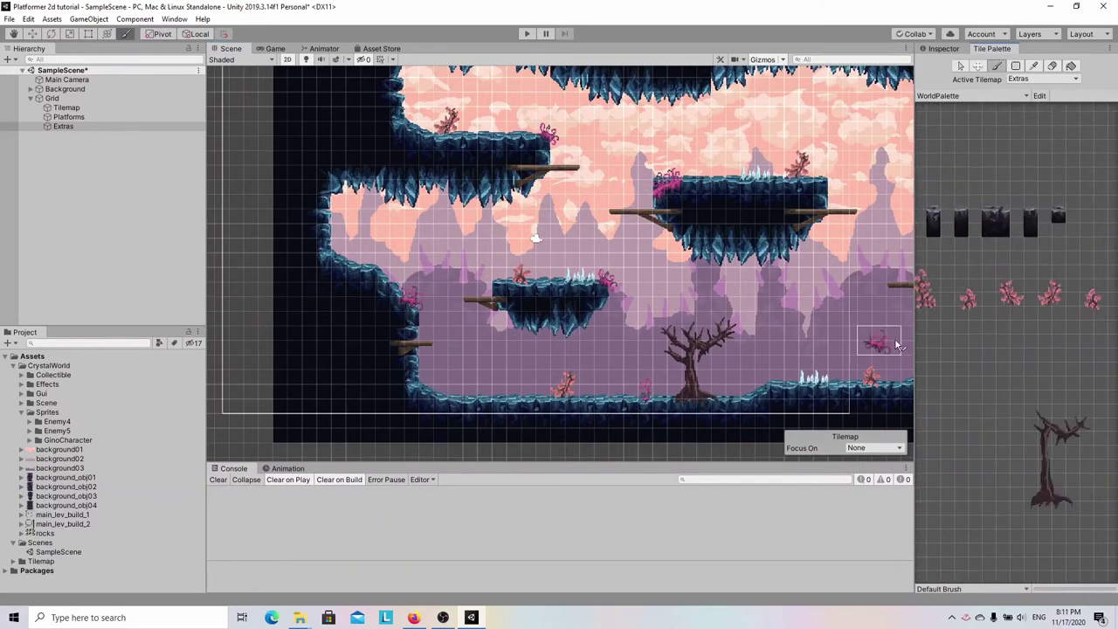
scroll(657, 309, down, 2)
scroll(1059, 398, up, 2)
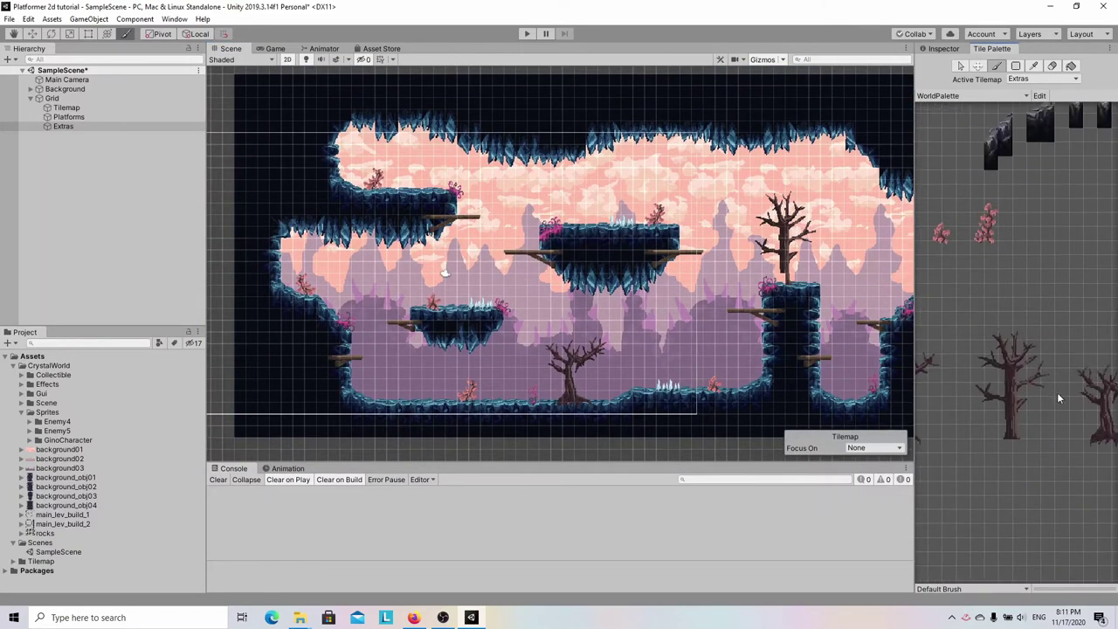
- Place a pair of wooden fence sections on the left end of the cave floor
scroll(1058, 398, up, 3)
click(944, 388)
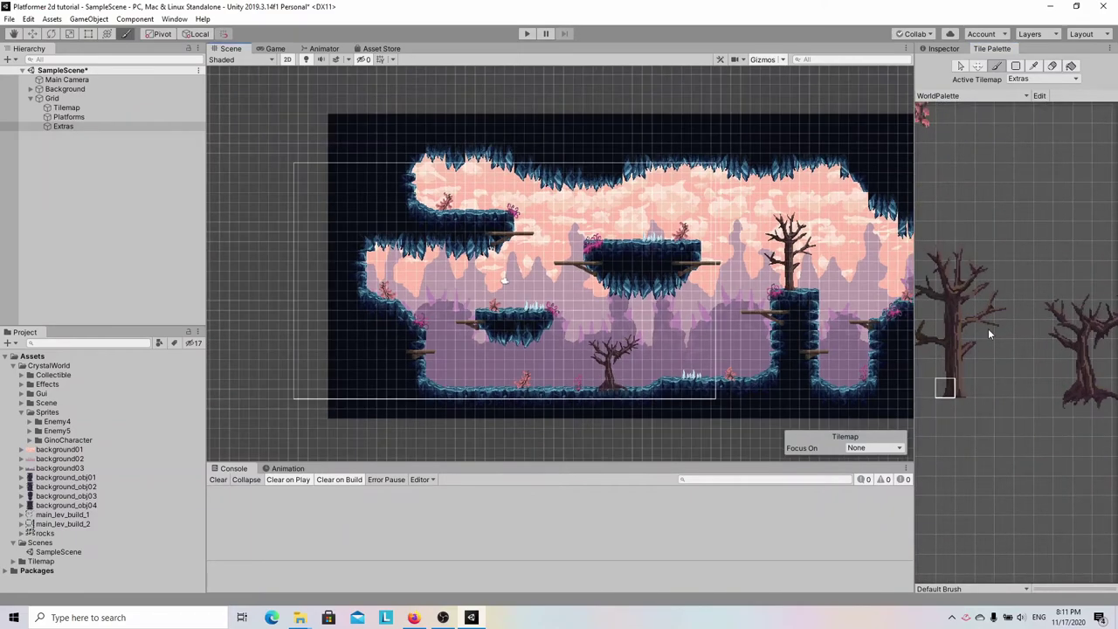
scroll(988, 328, down, 3)
scroll(995, 285, up, 3)
drag(968, 266, 1043, 282)
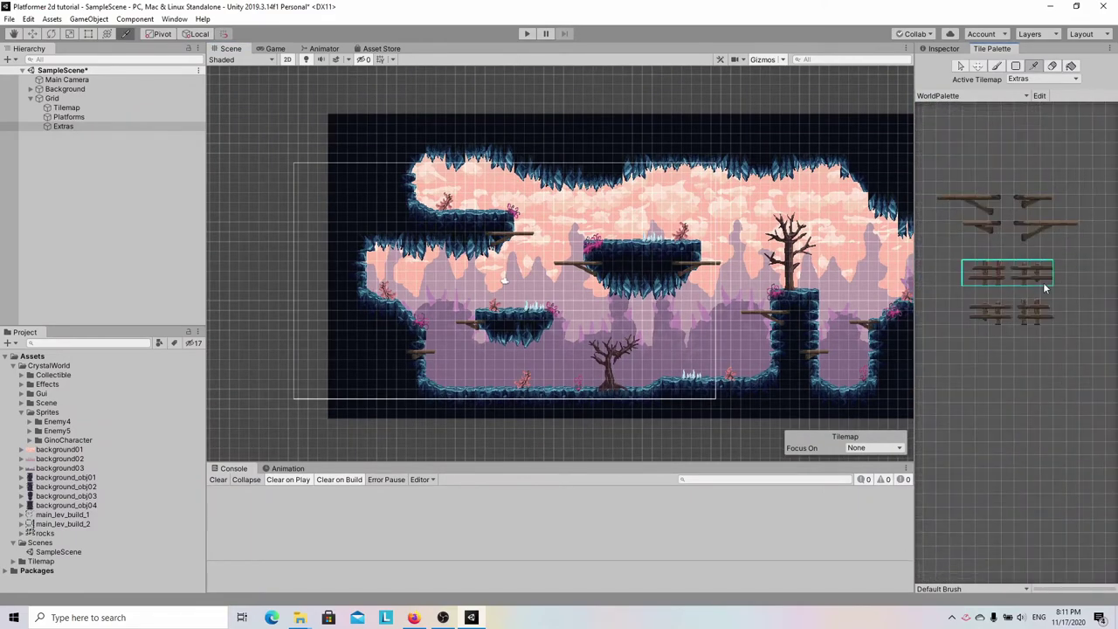
click(465, 380)
- Place one wooden fence section on the large floating platform and another on the upper left ledge
click(988, 312)
click(625, 233)
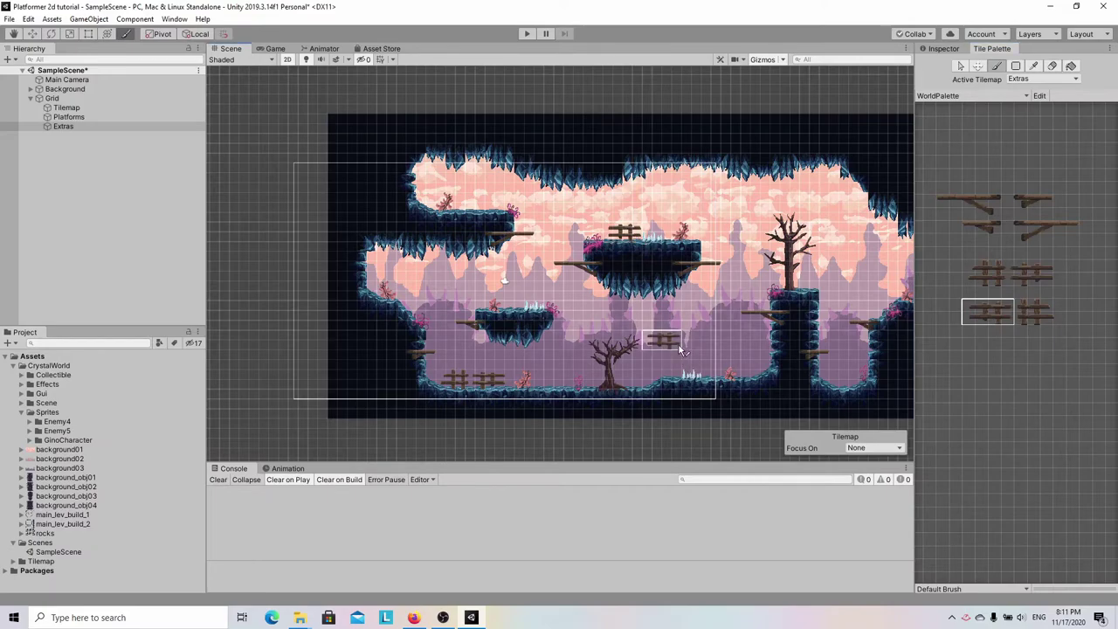
middle_drag(679, 348, 597, 347)
drag(1022, 308, 1051, 324)
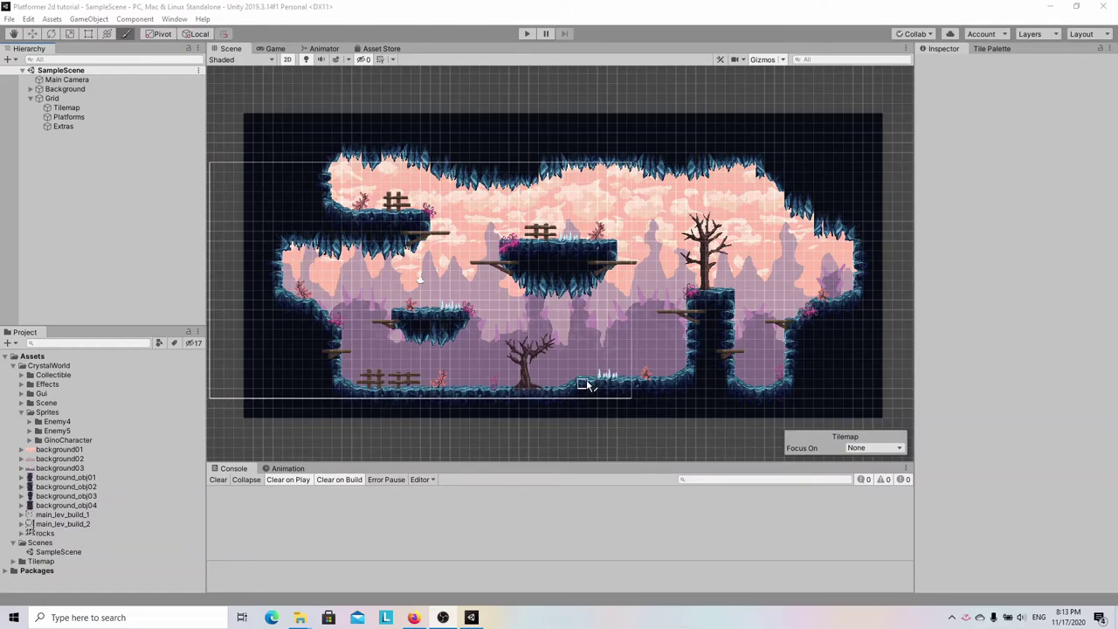
- Create an empty object named Rocks and set its position to X 0, Y 0, Z 7
right_click(51, 173)
click(114, 279)
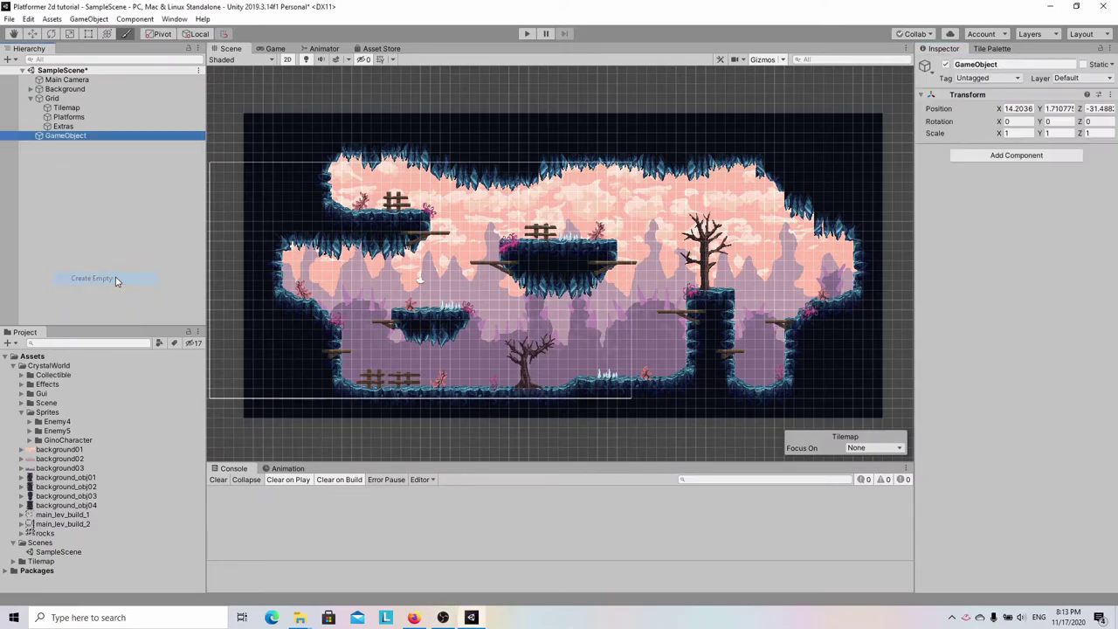
click(1008, 65)
text(Rocks)
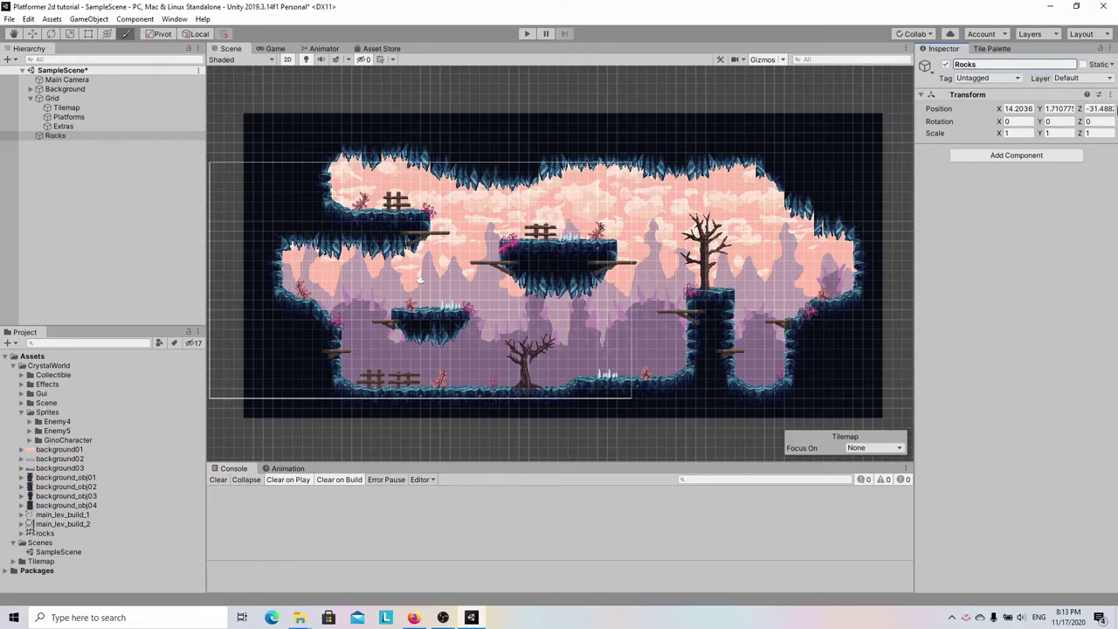
click(1109, 94)
click(1013, 107)
click(1102, 107)
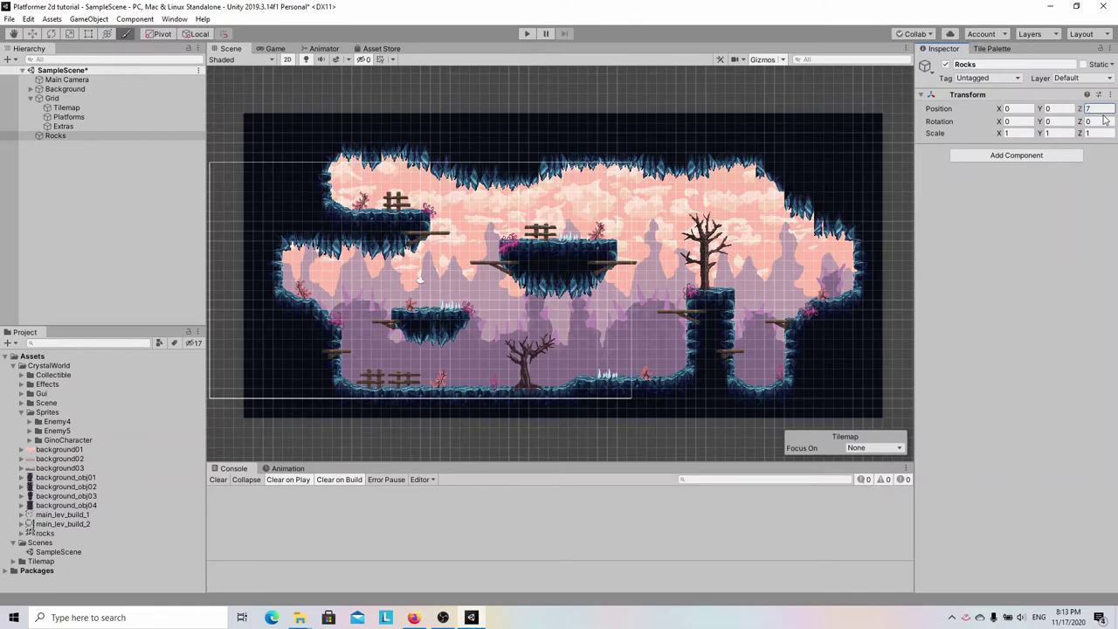
- Create an empty child object under Rocks and name it Rock1
right_click(54, 138)
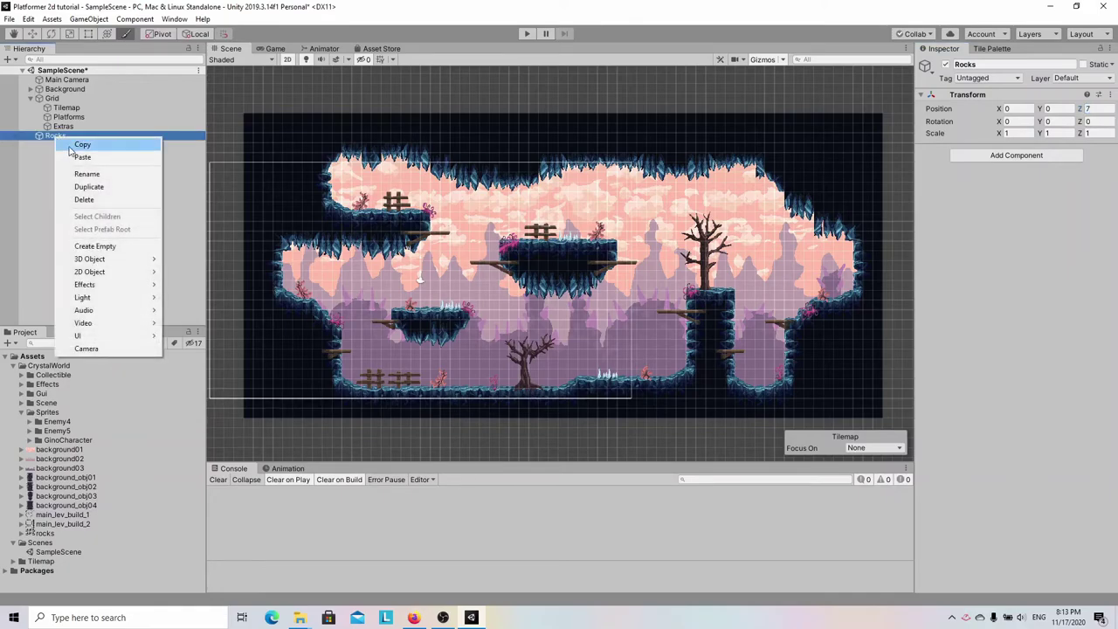
click(121, 246)
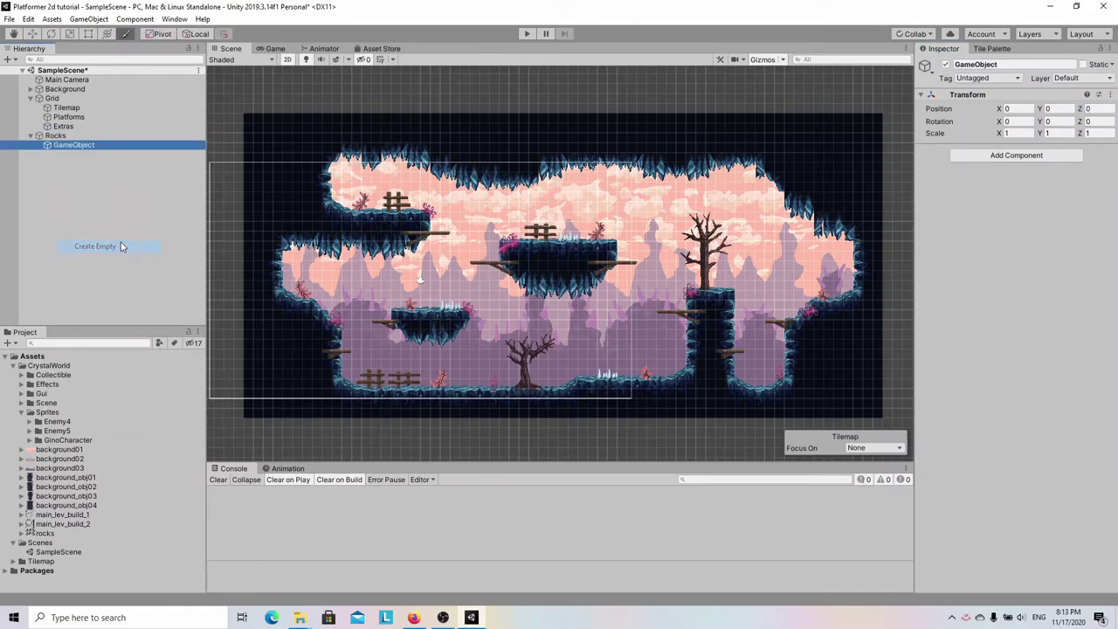
click(973, 65)
text(Rock1)
key(Return)
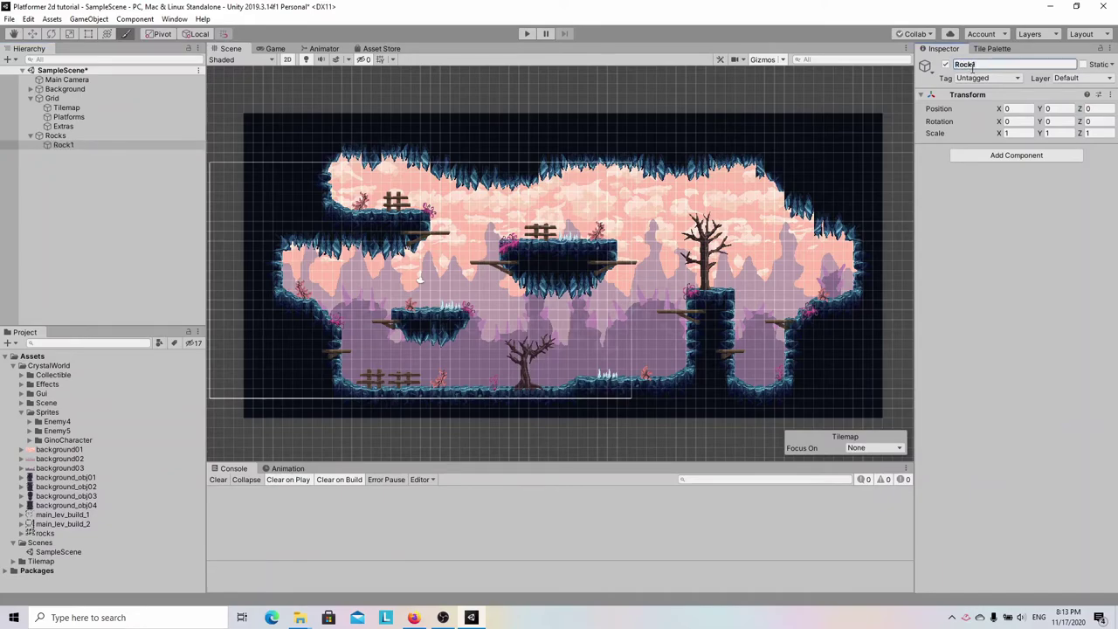
- Add a new 2D sprite object as a child of Rock1
right_click(61, 145)
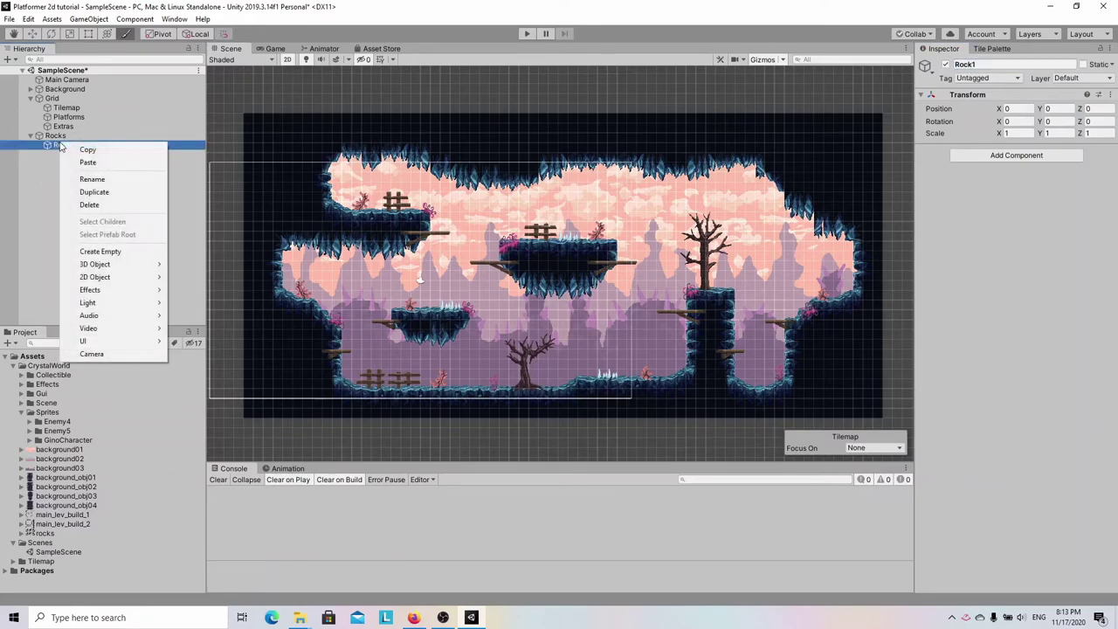
mouse_move(114, 277)
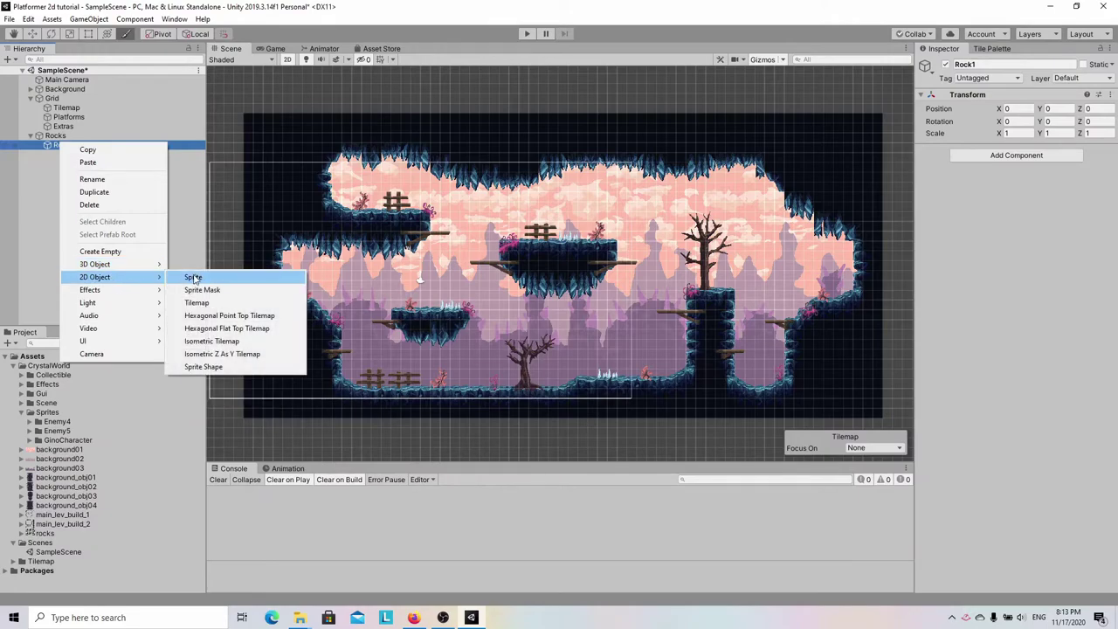
click(194, 277)
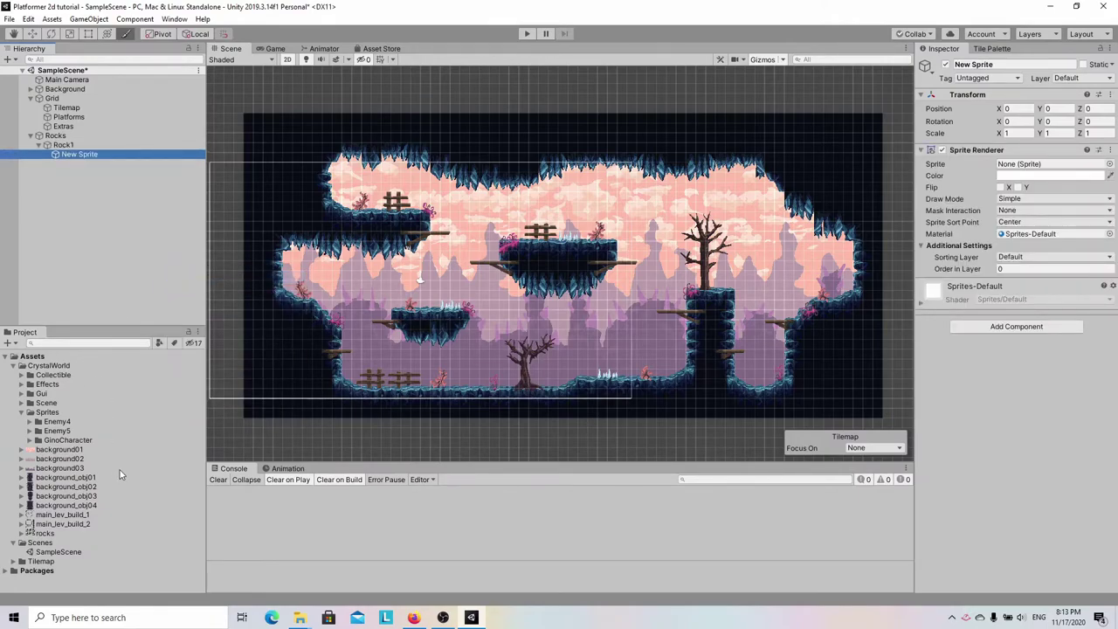
- Assign background_obj01 to the new sprite and set its import to 16 pixels per unit with Point (no filter) filtering
drag(66, 481, 1016, 172)
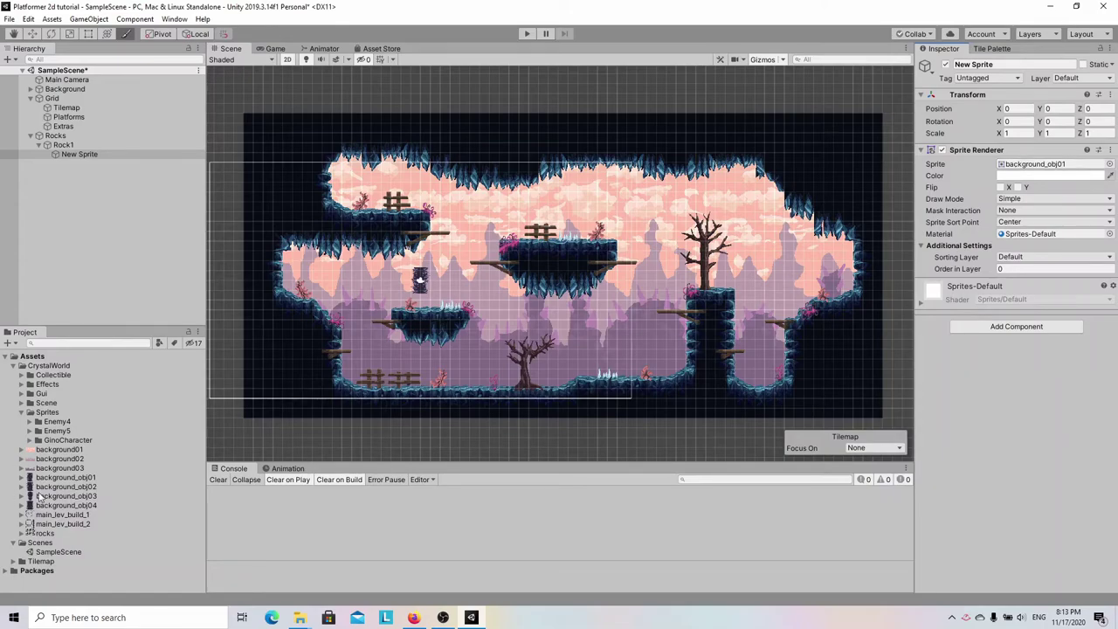
click(75, 478)
click(1048, 137)
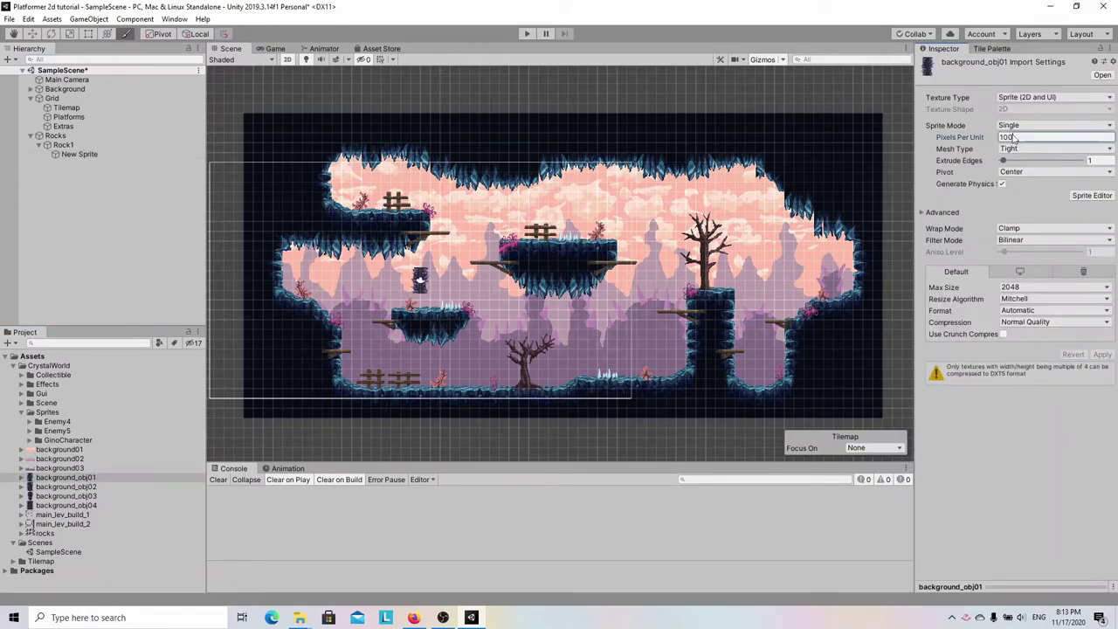
text(16)
click(1048, 240)
click(1022, 257)
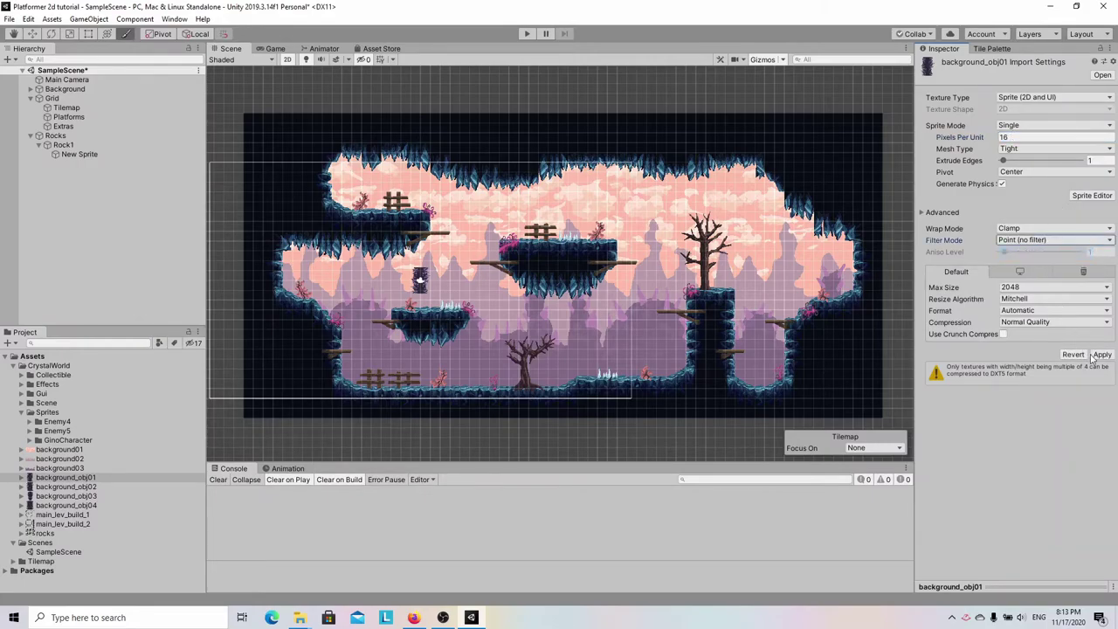
click(1102, 354)
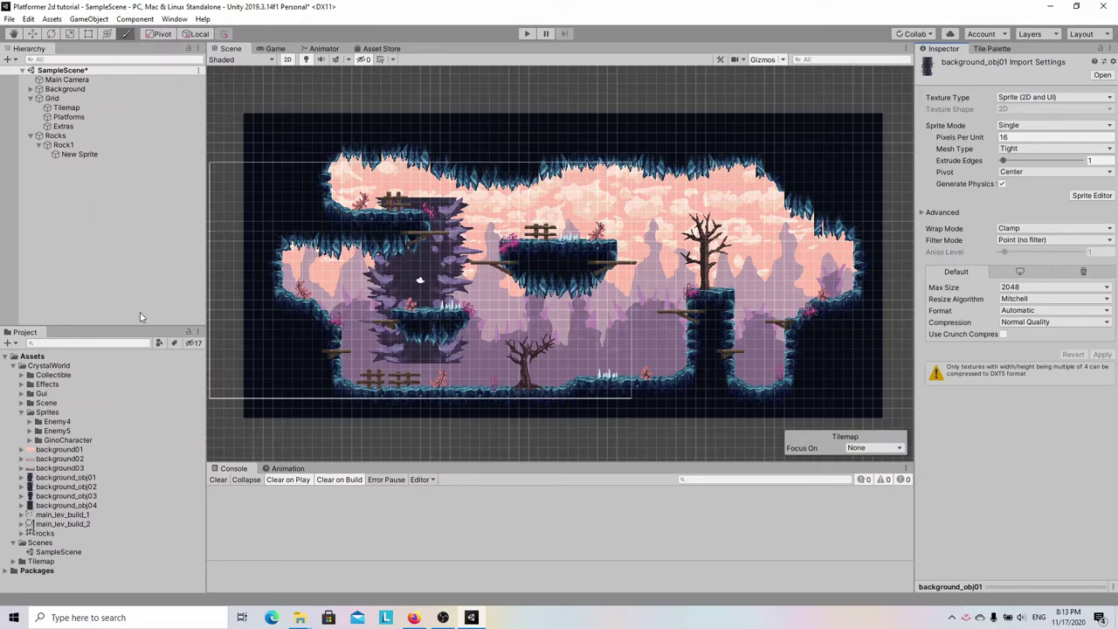
- Duplicate the rock sprite inside Rock1, then set the copy's Y position to 7.57 and the original's to -8.63
right_click(75, 154)
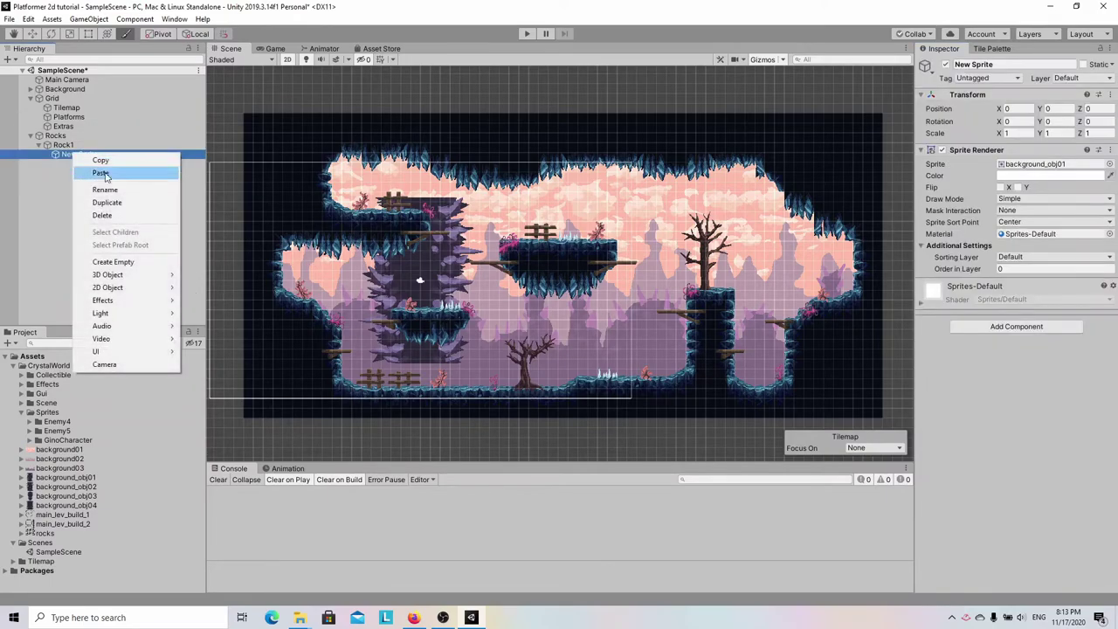
click(102, 173)
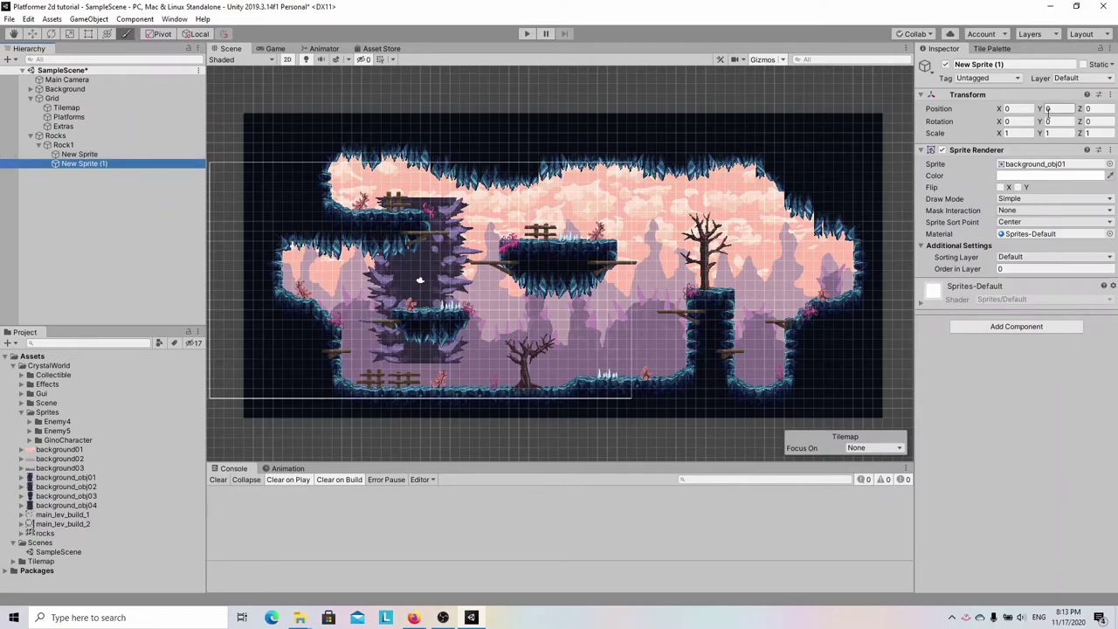
drag(1039, 110, 122, 118)
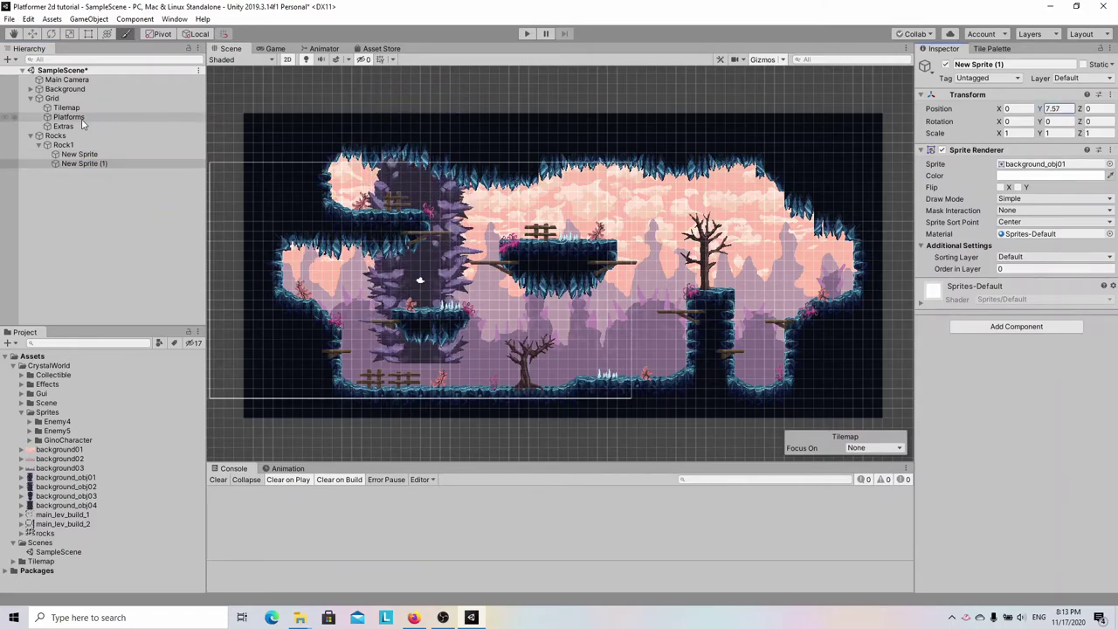
click(87, 153)
drag(1041, 109, 877, 133)
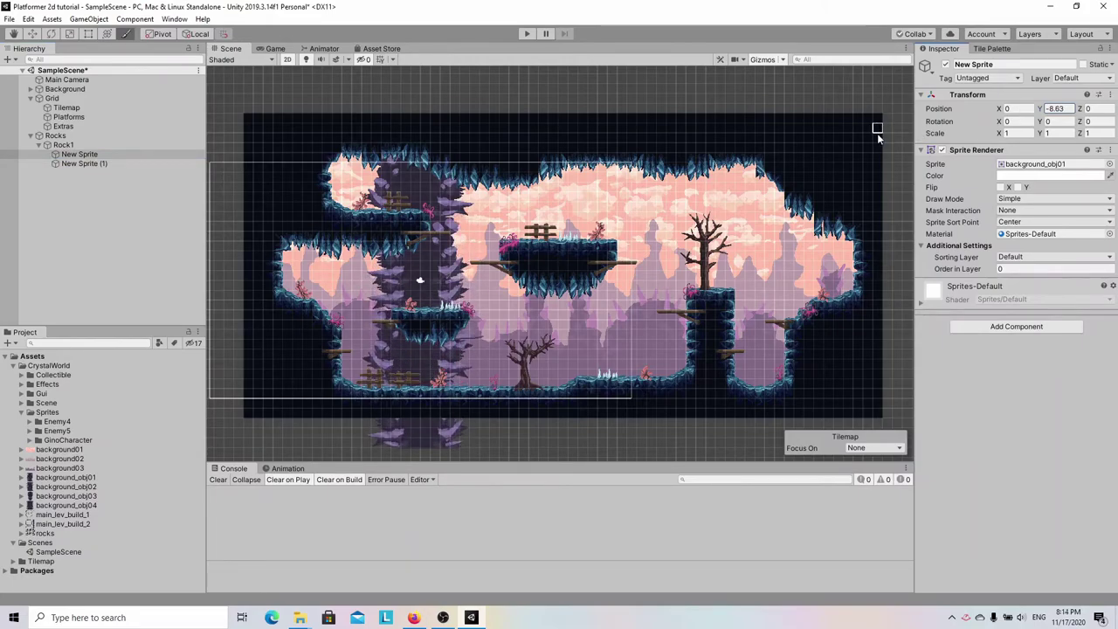
- Move the whole Rock1 group horizontally to X 2.14
click(63, 144)
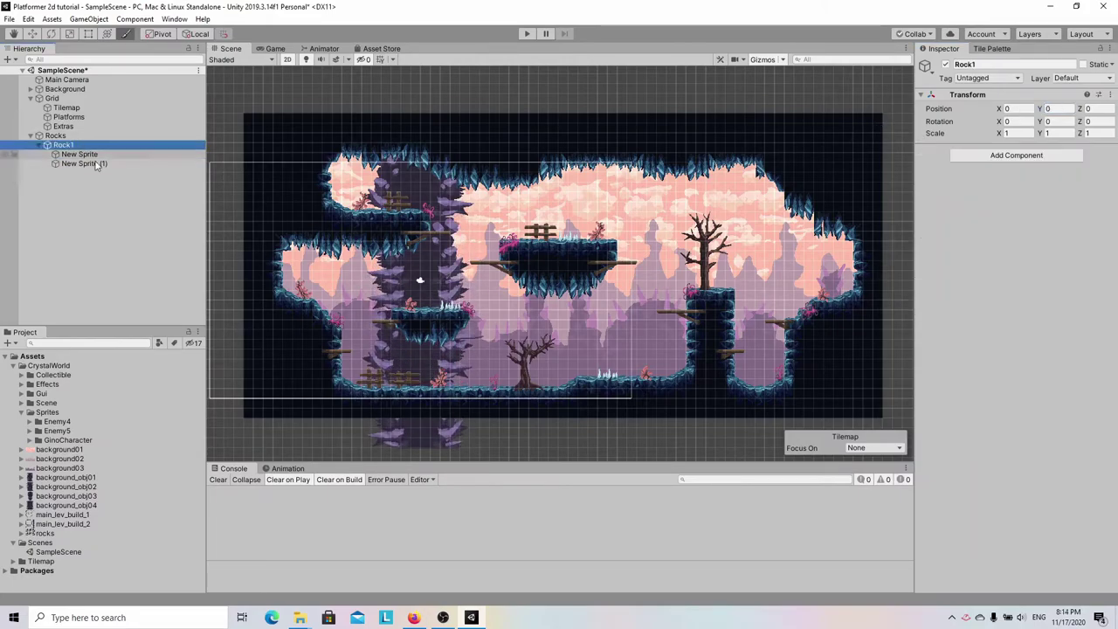
click(33, 35)
drag(463, 281, 479, 281)
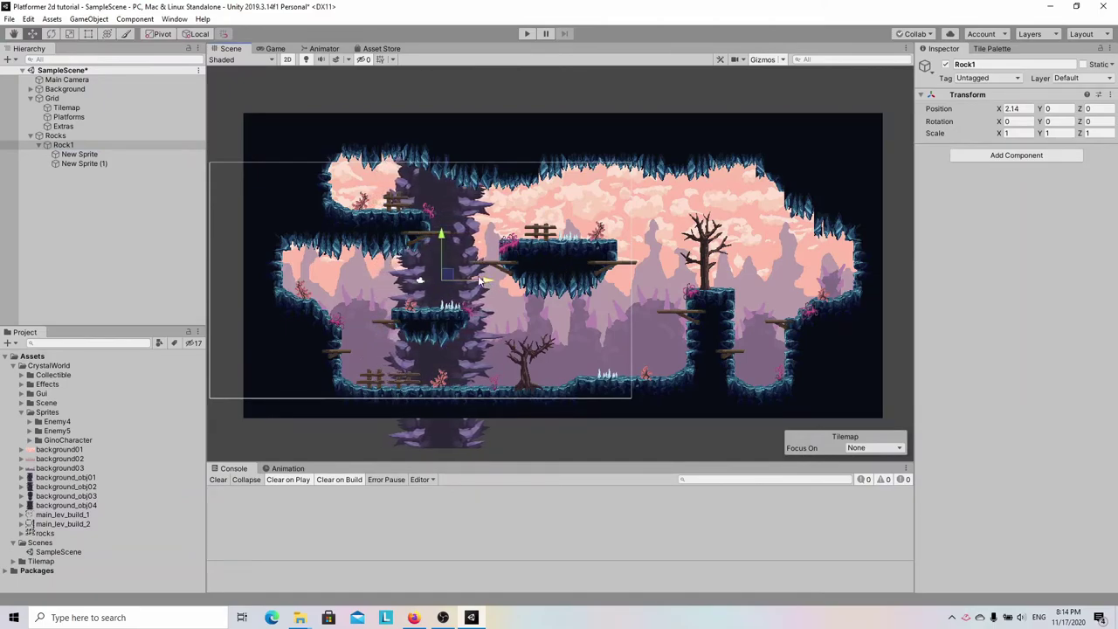
- Duplicate Rock1 and move the copy to X 26.61, Y 1.13 near the tall tree
right_click(58, 145)
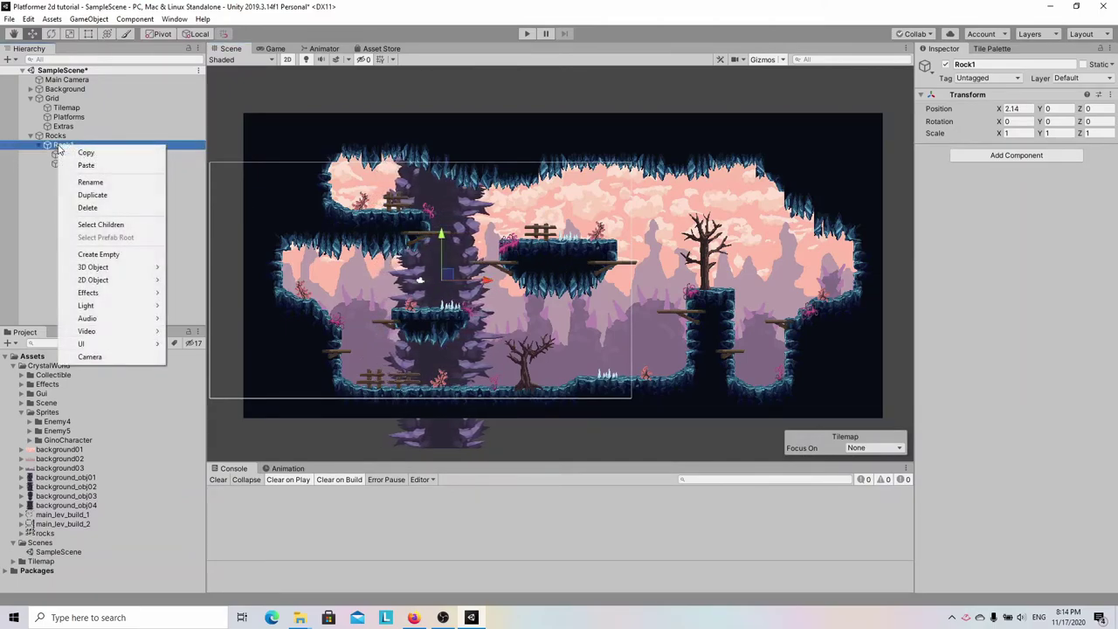
click(101, 194)
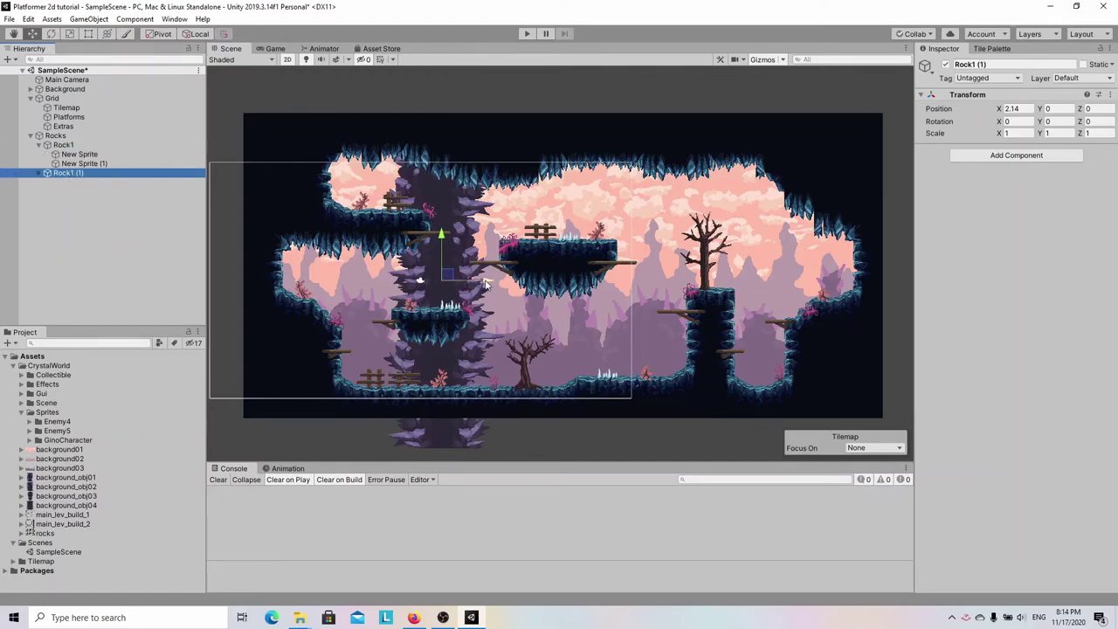
drag(486, 281, 726, 295)
drag(675, 234, 675, 223)
- Rename the duplicated rock group as Rock2 and deselect it
click(63, 144)
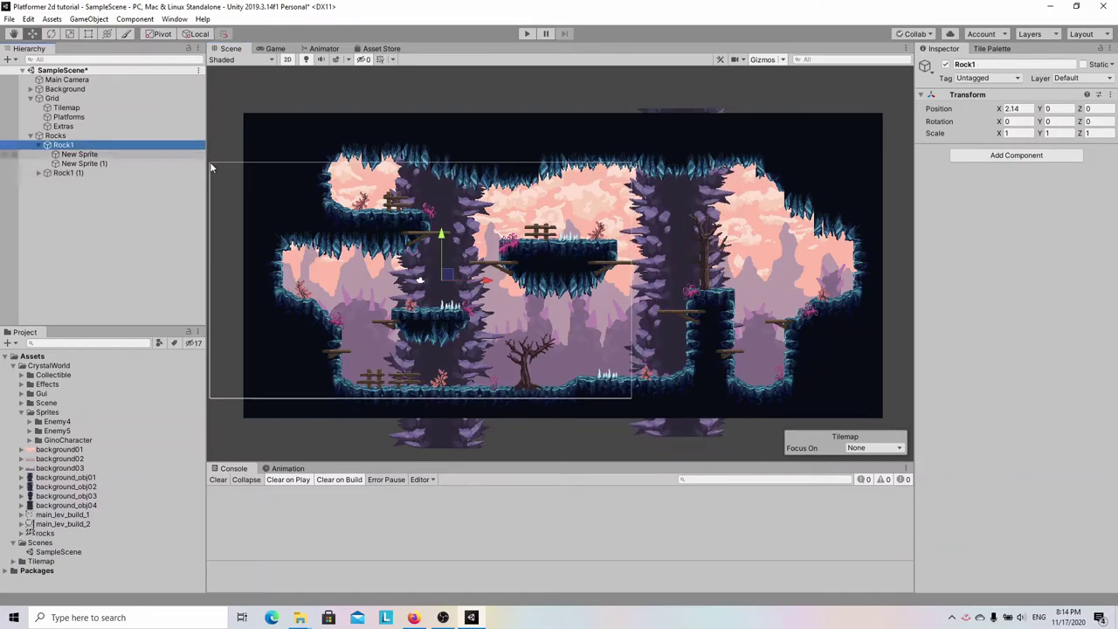
click(70, 172)
click(970, 64)
text(Rock2)
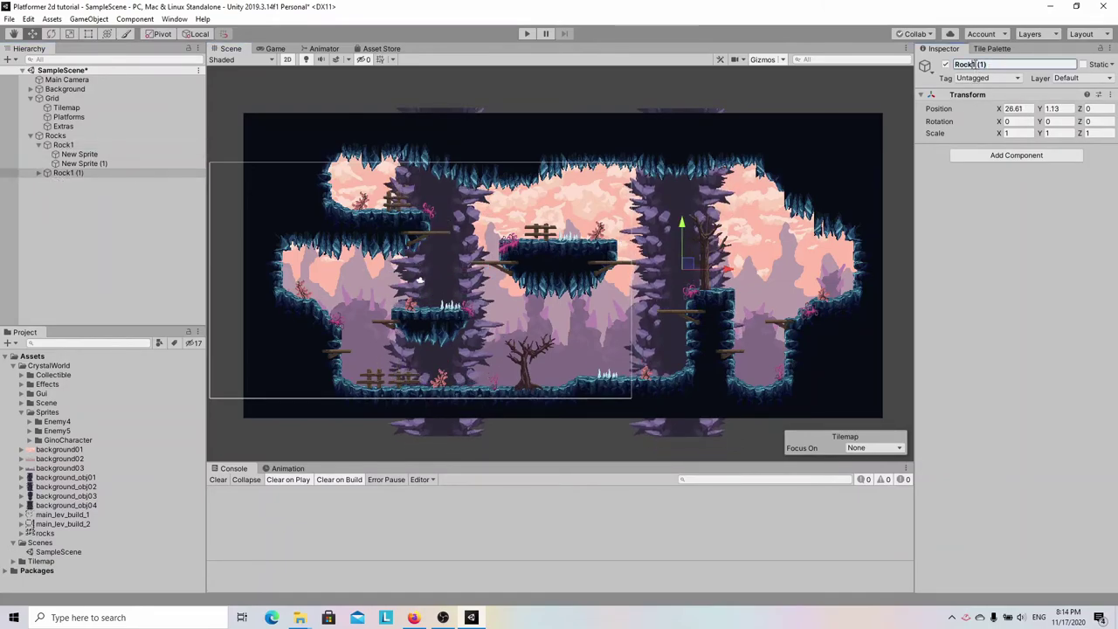
key(Return)
click(731, 96)
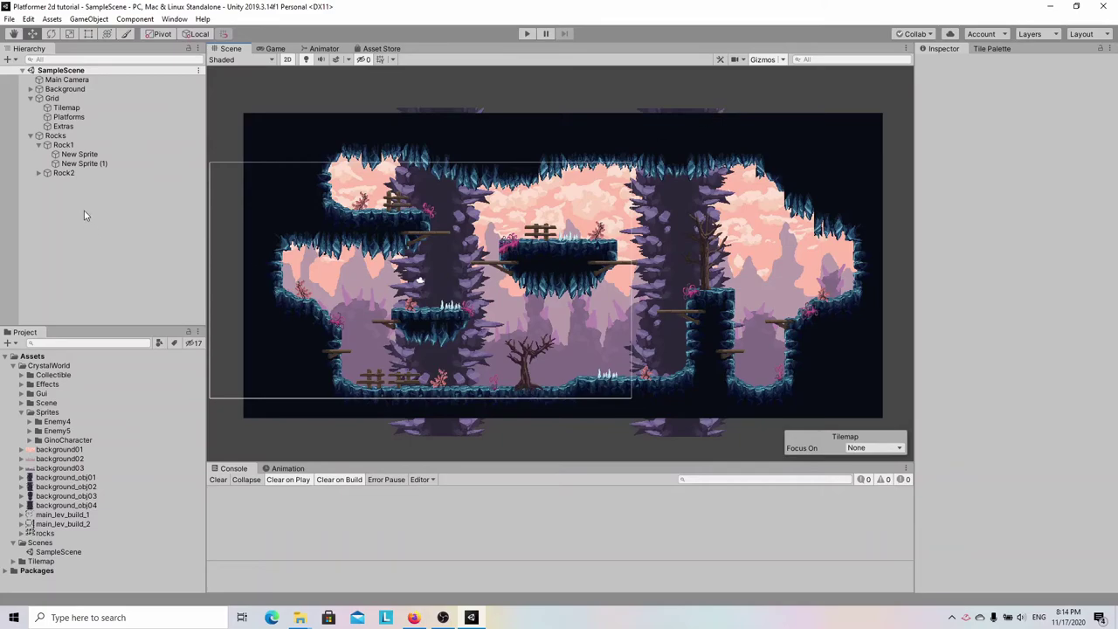
- Collapse the Rocks group and add a Tilemap Collider 2D component to the Tilemap object
click(31, 136)
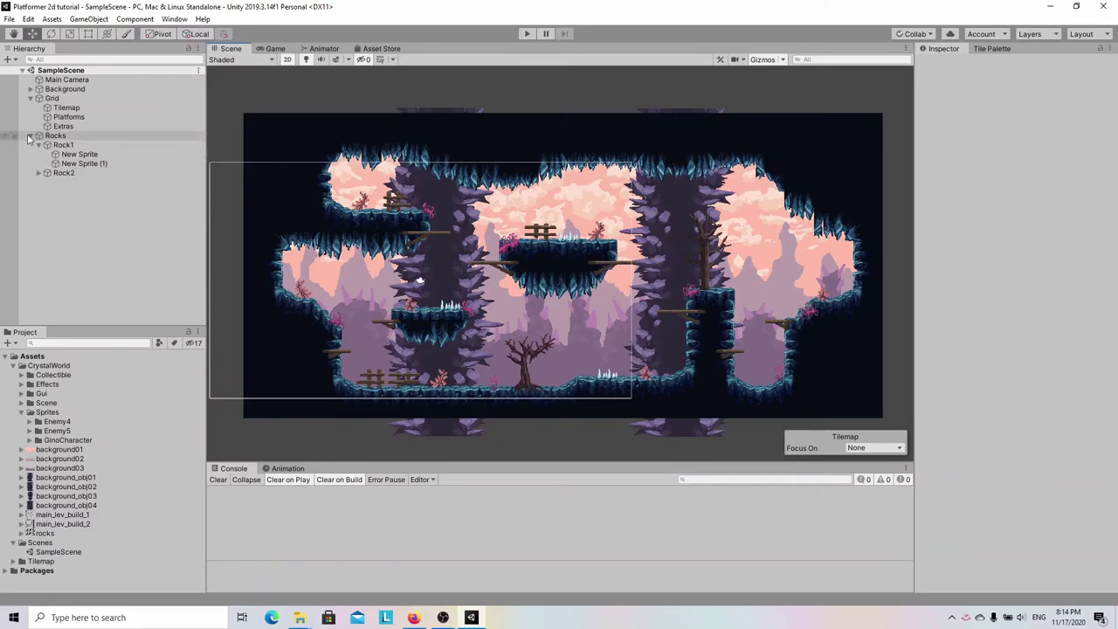
click(55, 98)
click(67, 108)
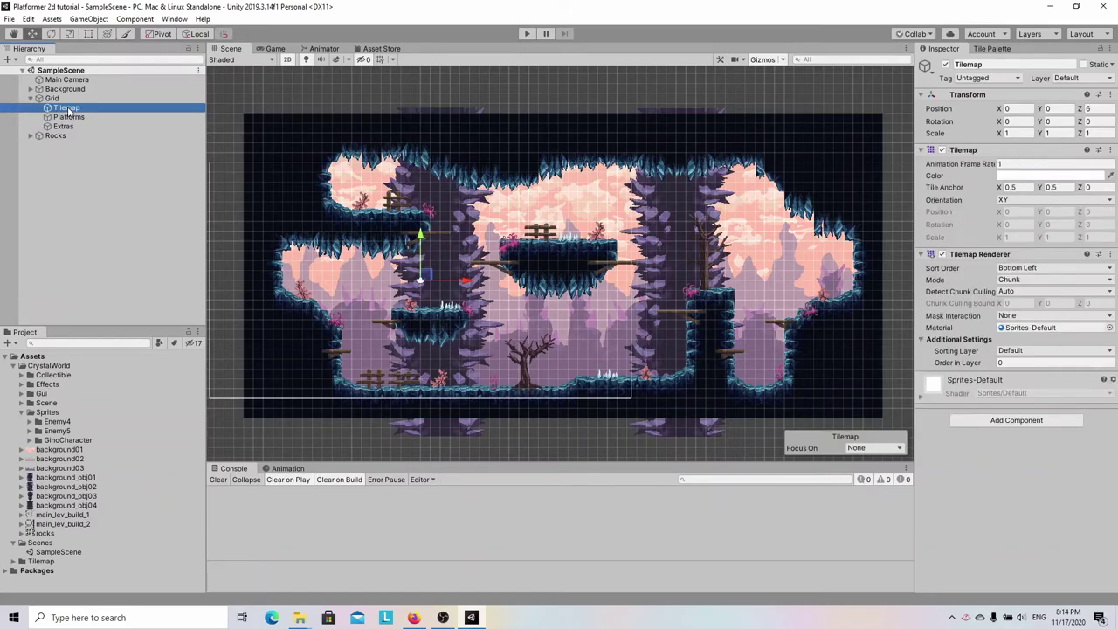
click(1015, 420)
text(tilem)
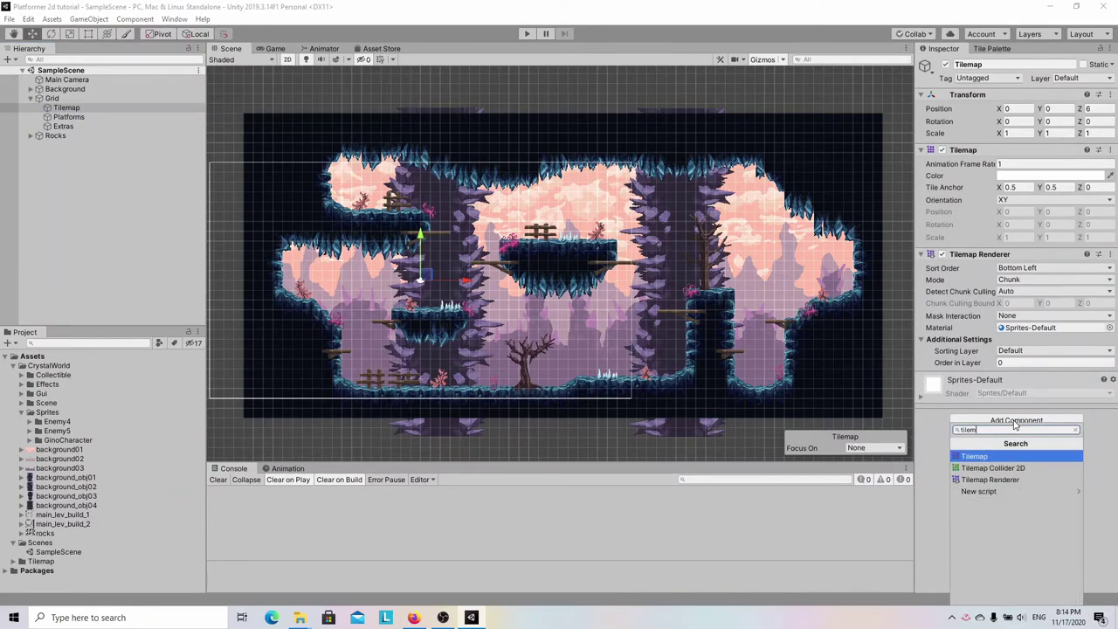
click(1022, 468)
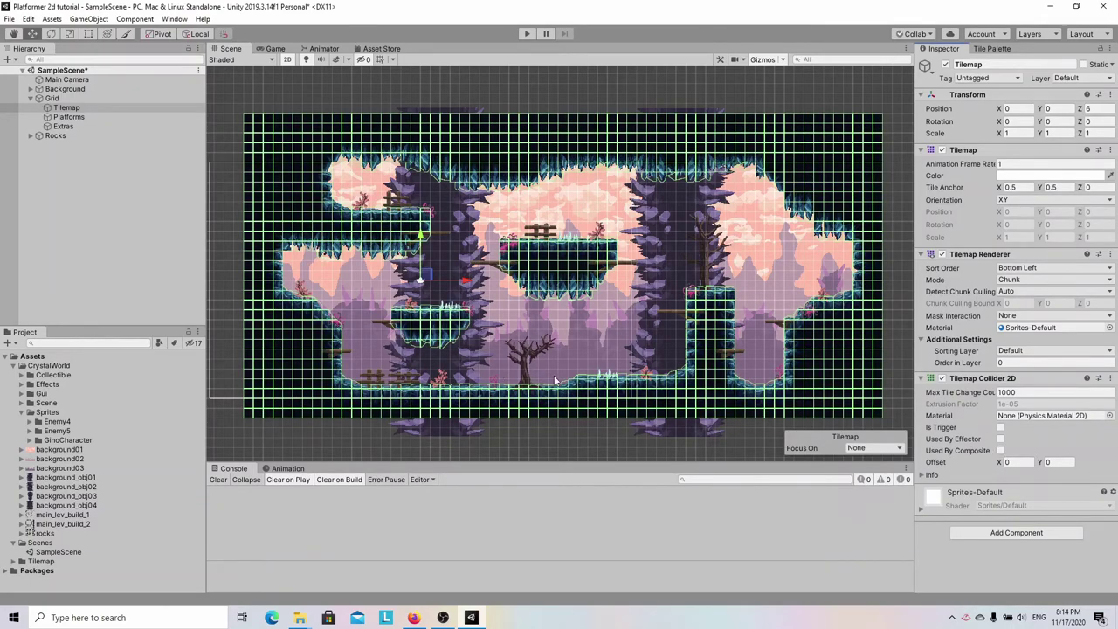
- Examine the Tilemap's collider outlines along the floating platforms, walls and floor
scroll(469, 318, up, 5)
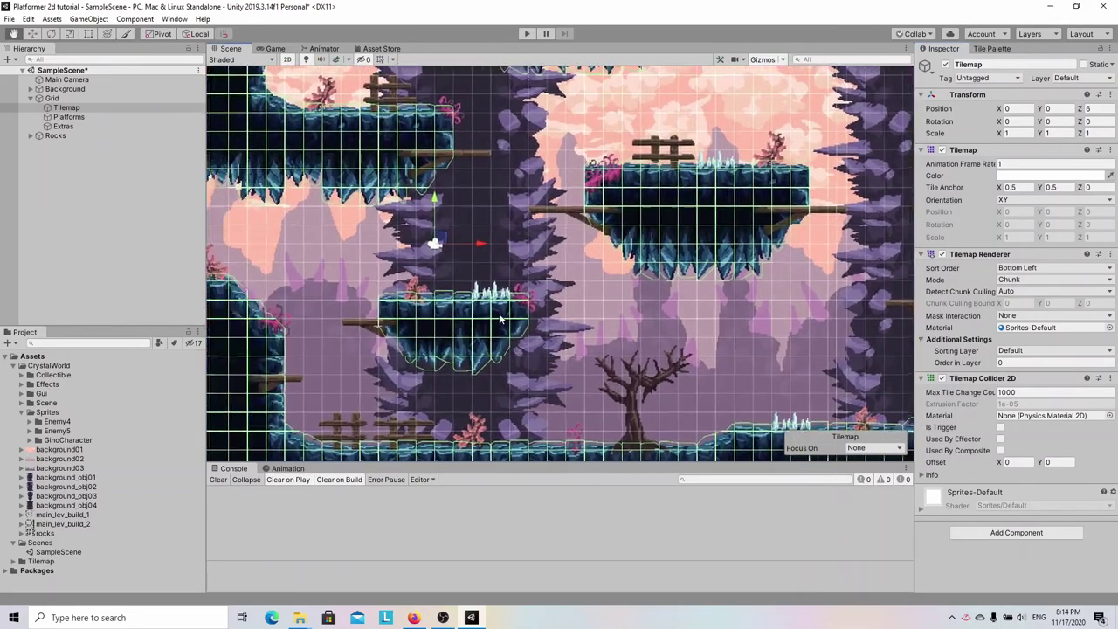
middle_drag(501, 320, 549, 303)
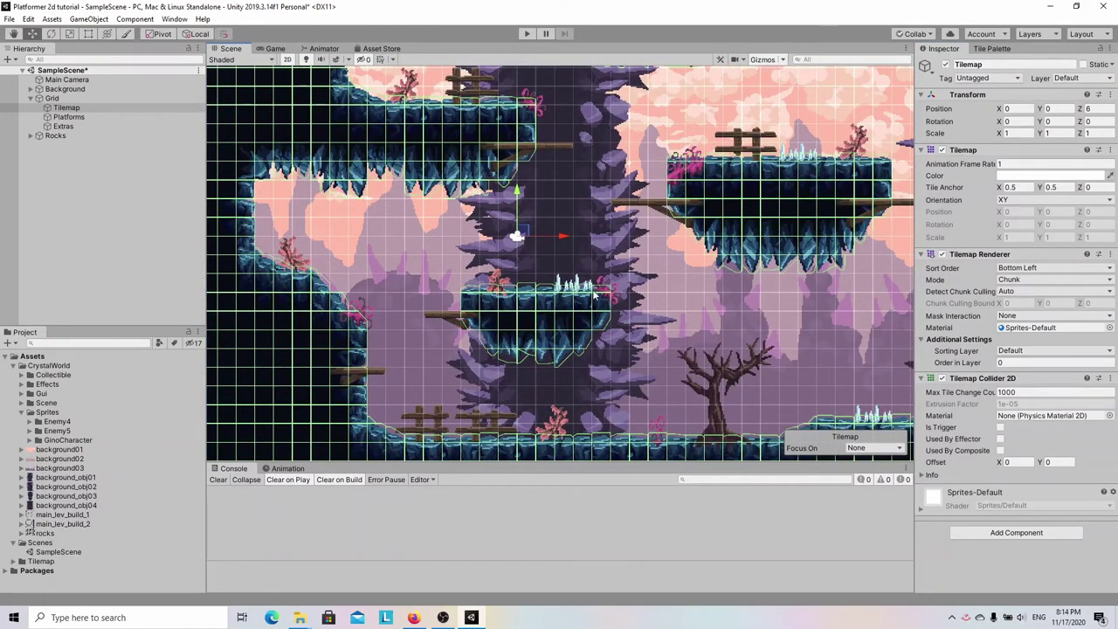
scroll(601, 351, down, 5)
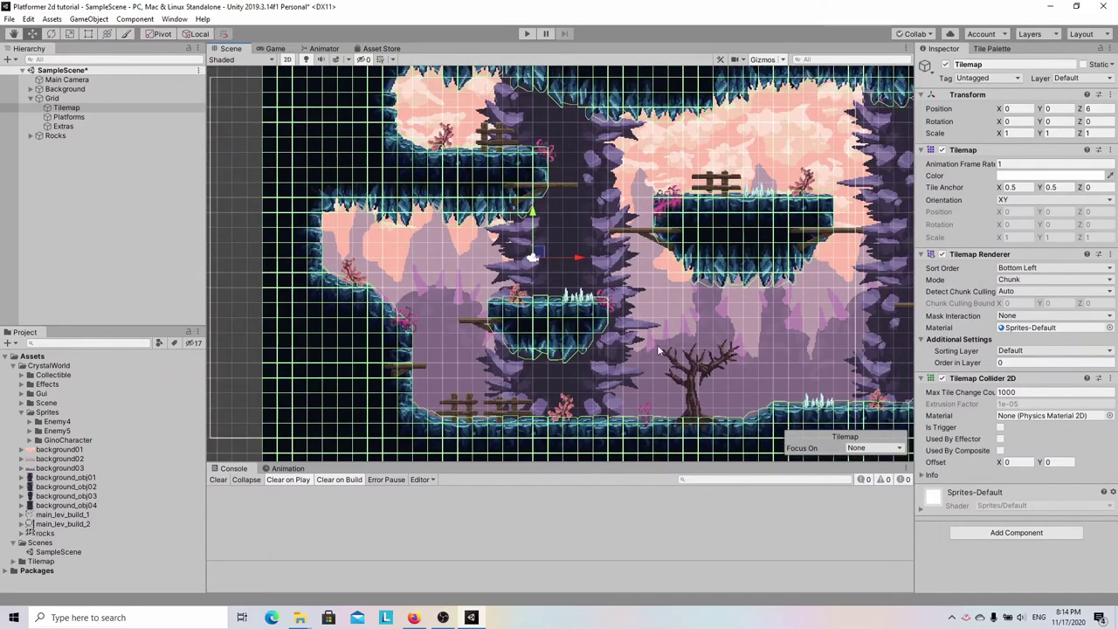
middle_drag(716, 347, 631, 360)
scroll(655, 354, down, 2)
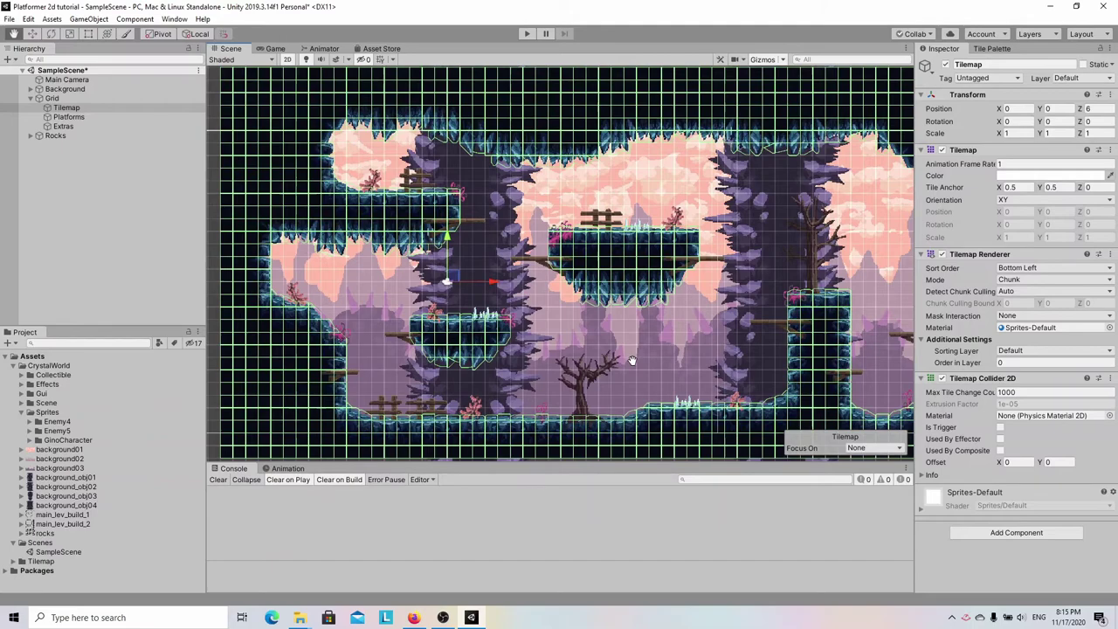
scroll(654, 363, down, 1)
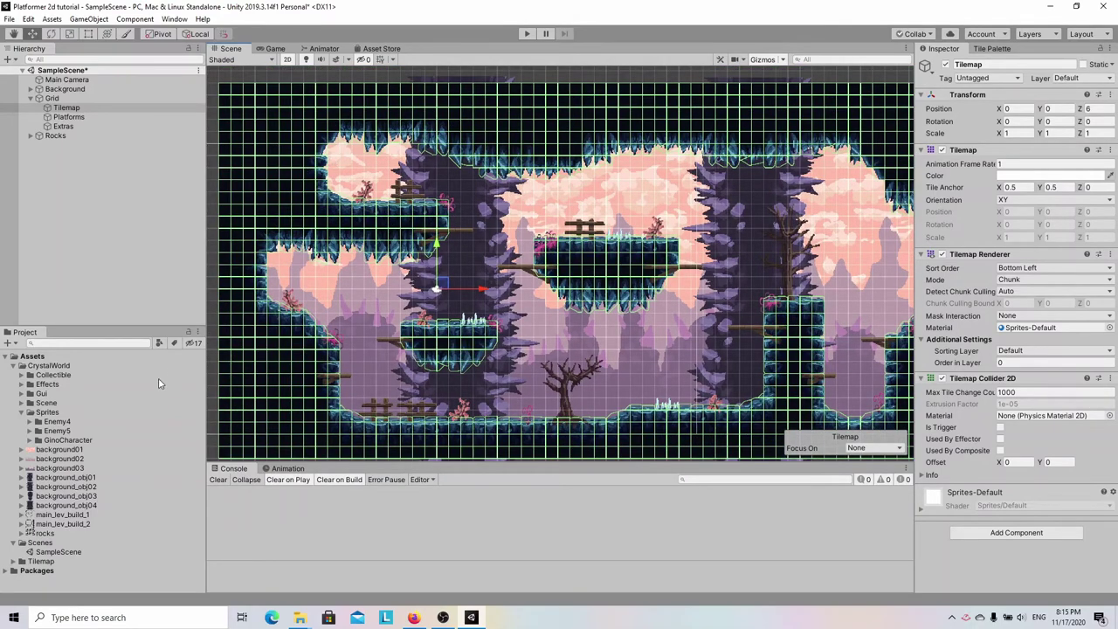
- Open main_lev_build_1 in the Sprite Editor, look over its tiles and switch to Custom Physics Shape editing
click(63, 515)
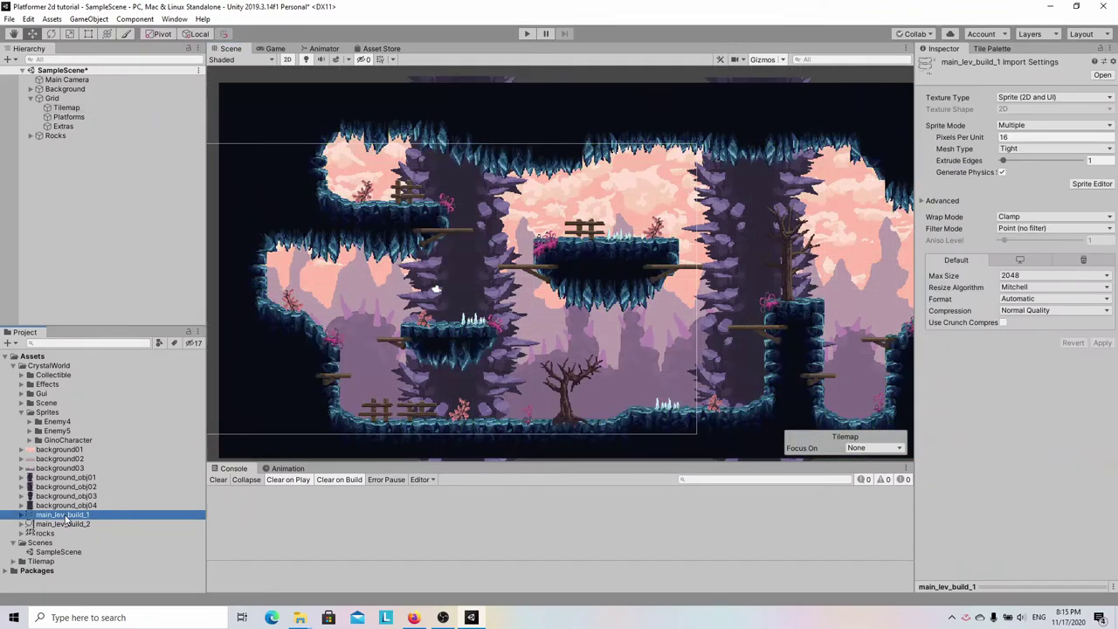
click(1092, 183)
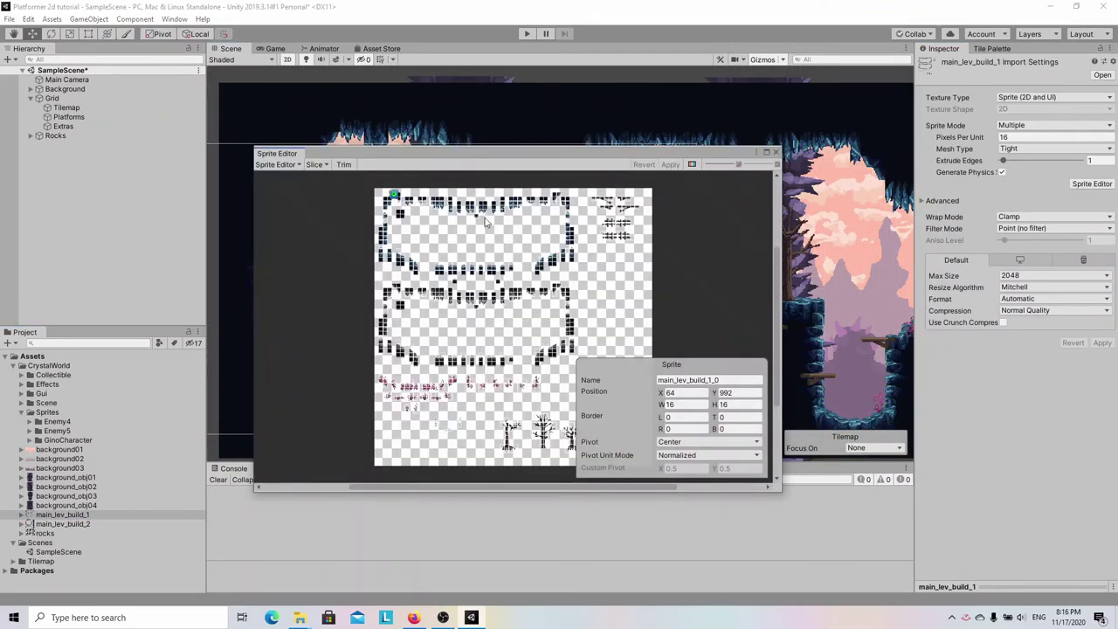
scroll(417, 205, up, 5)
scroll(421, 206, up, 6)
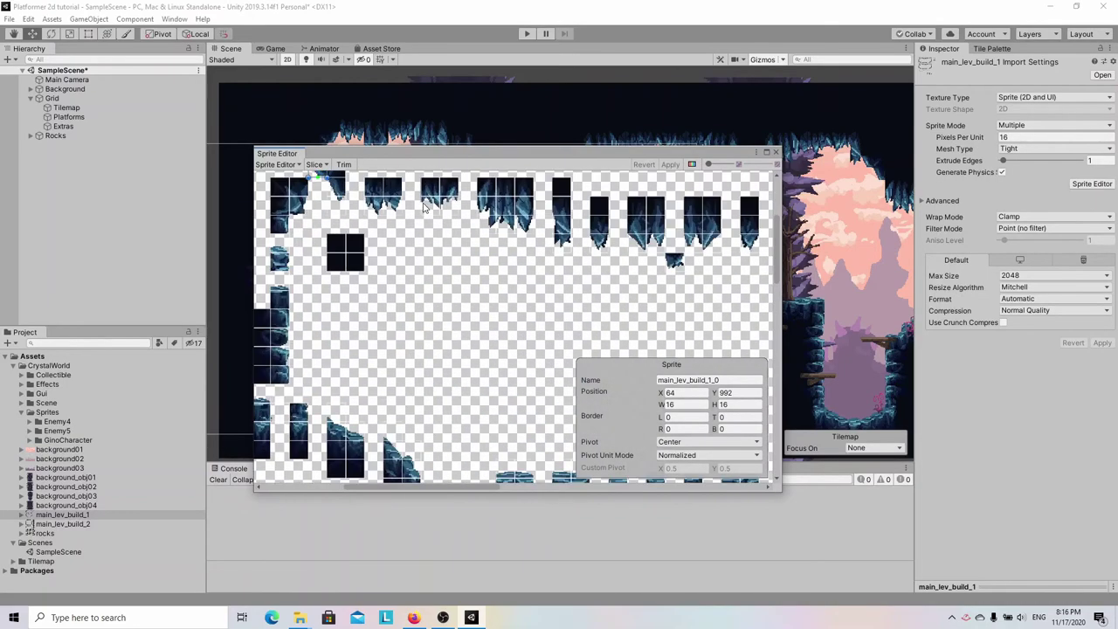
middle_drag(452, 230, 477, 288)
middle_drag(511, 349, 458, 310)
click(278, 164)
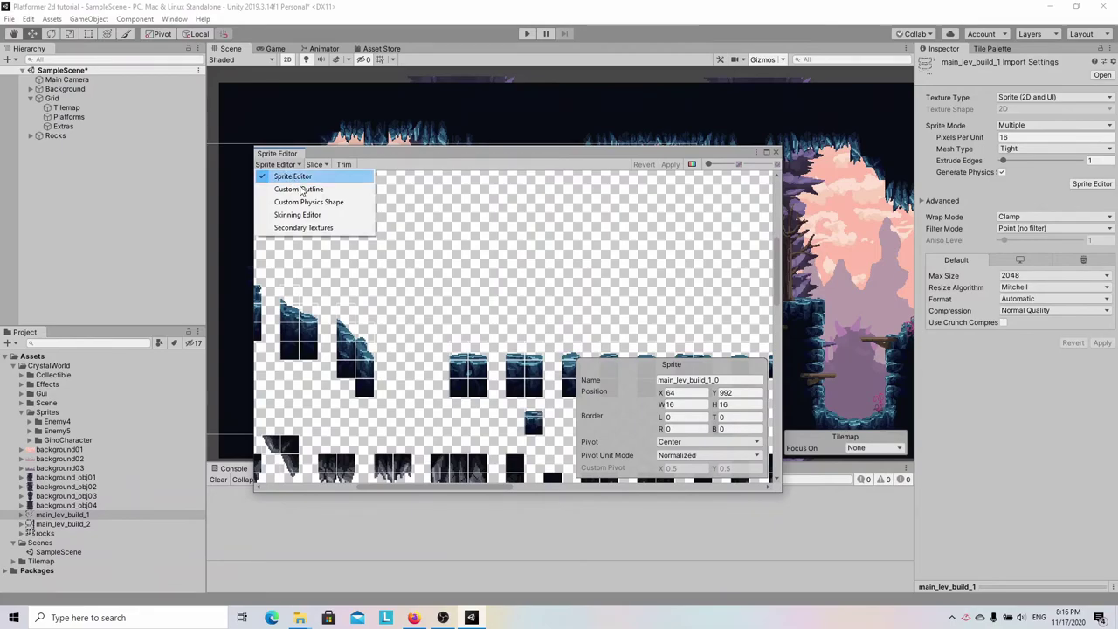
click(301, 202)
- Create custom physics shapes for the two surface tiles of the first double-width ground block, fitting their corners to the ground
scroll(488, 344, up, 2)
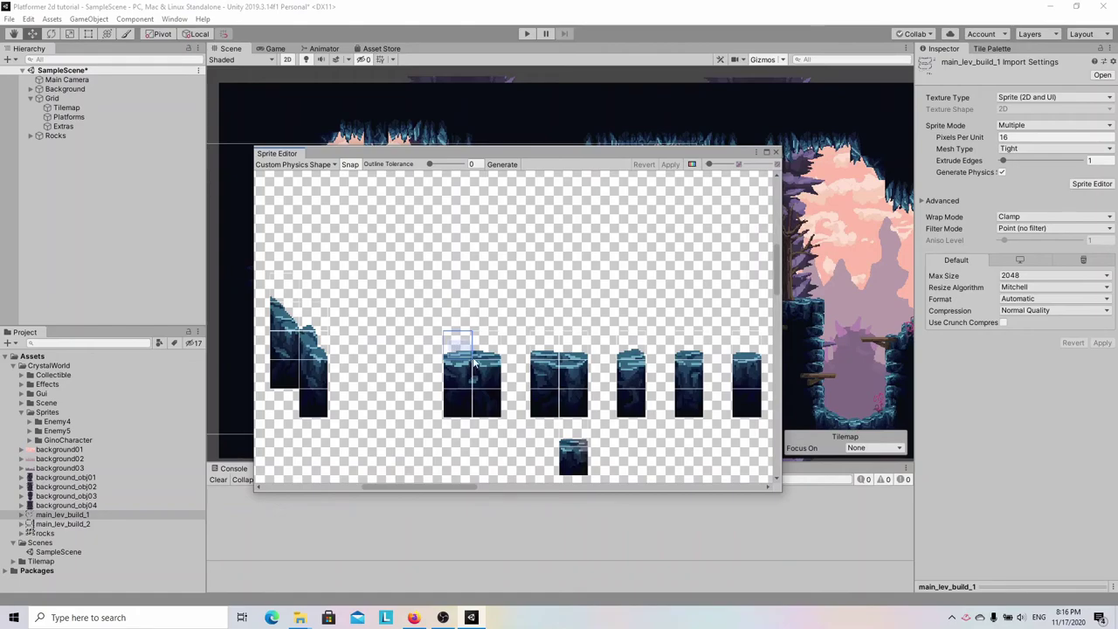
drag(453, 341, 463, 354)
scroll(464, 358, up, 2)
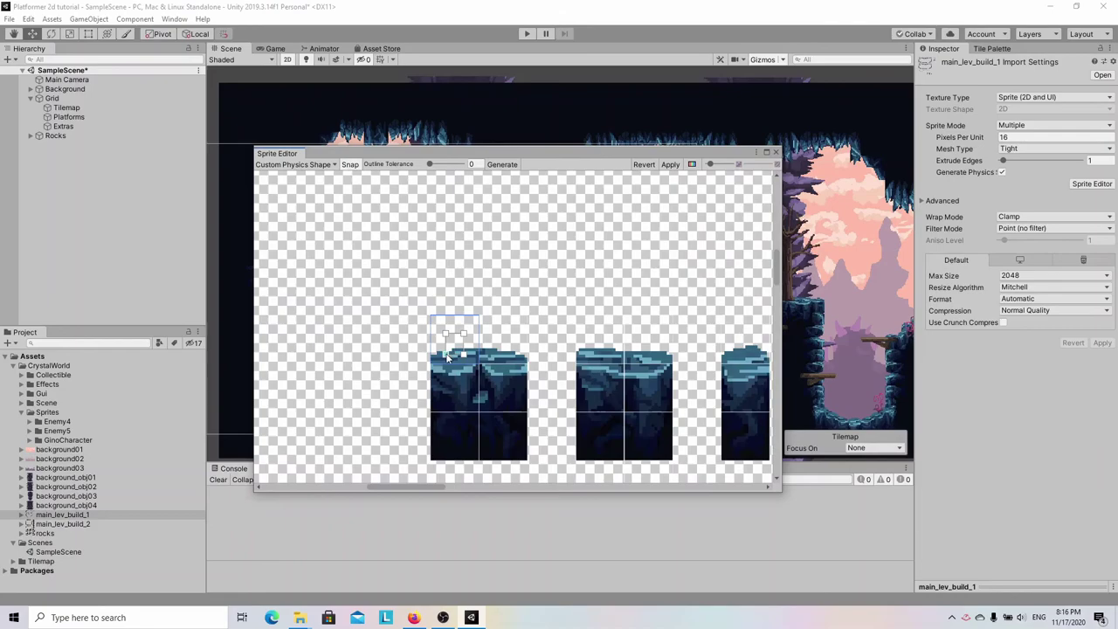
drag(445, 355, 484, 375)
click(505, 345)
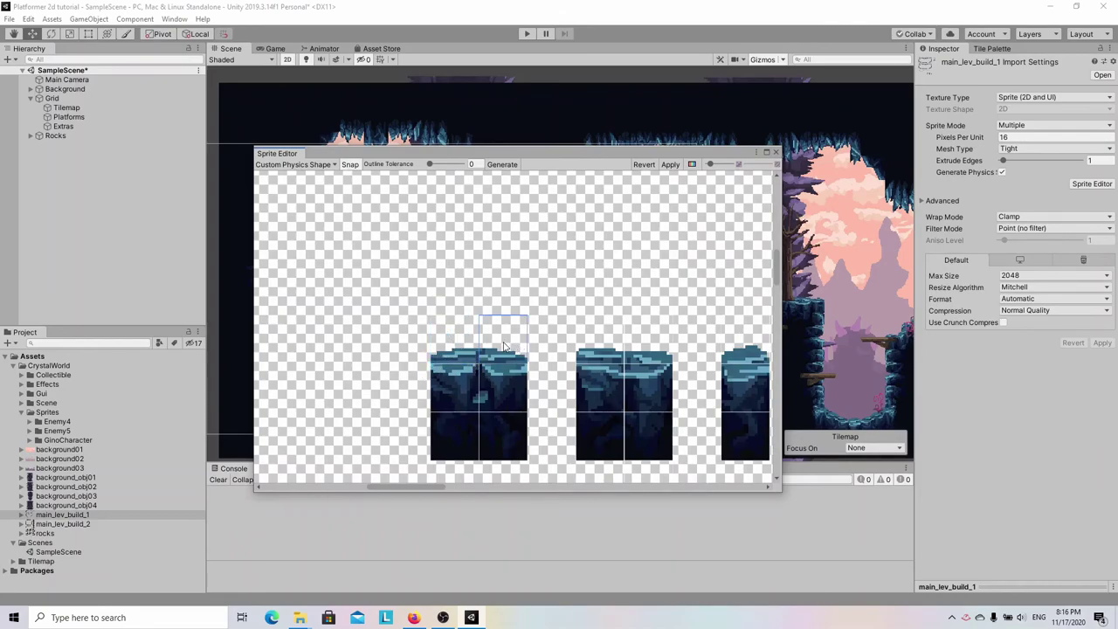
mouse_move(490, 336)
mouse_down()
mouse_move(519, 352)
mouse_move(478, 364)
mouse_move(531, 372)
mouse_move(478, 364)
mouse_up()
middle_drag(517, 393, 439, 364)
- Create and fit custom physics shapes for the two surface tiles of the second double-width ground block
click(515, 315)
mouse_move(507, 307)
mouse_down()
mouse_move(531, 325)
mouse_move(497, 335)
mouse_up()
mouse_move(530, 324)
mouse_down()
mouse_move(558, 358)
mouse_move(558, 340)
mouse_move(585, 327)
mouse_up()
click(566, 311)
drag(556, 328, 533, 342)
mouse_move(557, 307)
mouse_down()
mouse_move(544, 336)
mouse_move(596, 355)
mouse_up()
- Create a custom physics shape for the surface tile of the first single-width ground block and fit its corners
click(621, 295)
scroll(621, 295, down, 1)
middle_drag(619, 298, 534, 308)
click(566, 316)
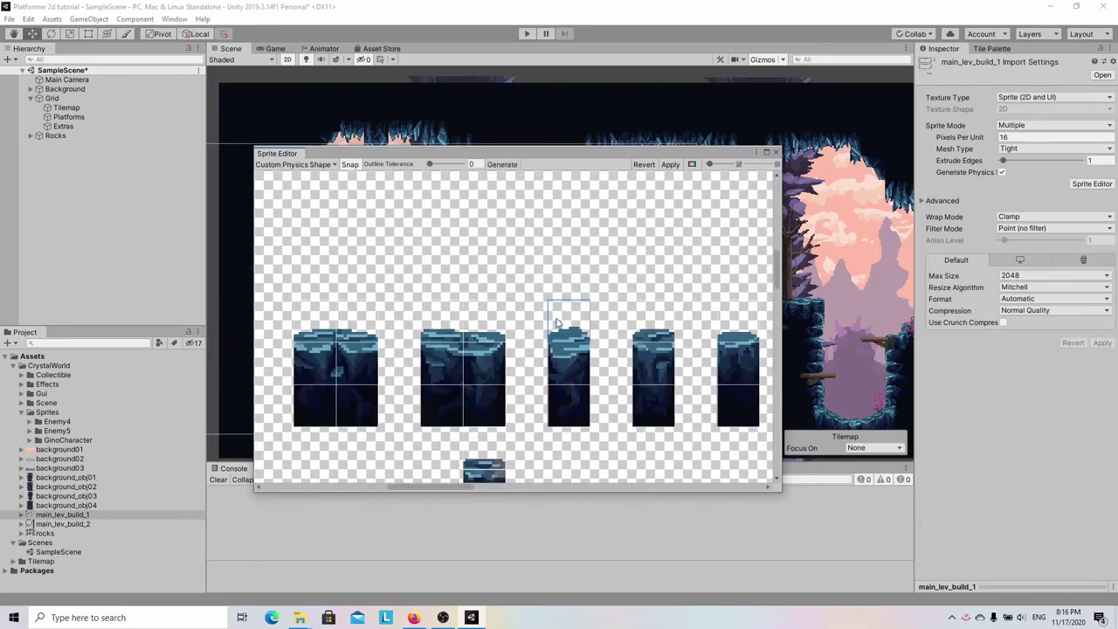
drag(556, 316, 583, 333)
mouse_move(556, 334)
mouse_down()
mouse_move(547, 343)
mouse_move(589, 333)
mouse_up()
- Create and fit custom physics shapes for the surface tiles of the second and third single-width ground blocks
middle_drag(657, 317, 560, 310)
click(554, 311)
drag(546, 311, 578, 335)
middle_drag(627, 309, 515, 299)
click(516, 300)
drag(515, 300, 535, 325)
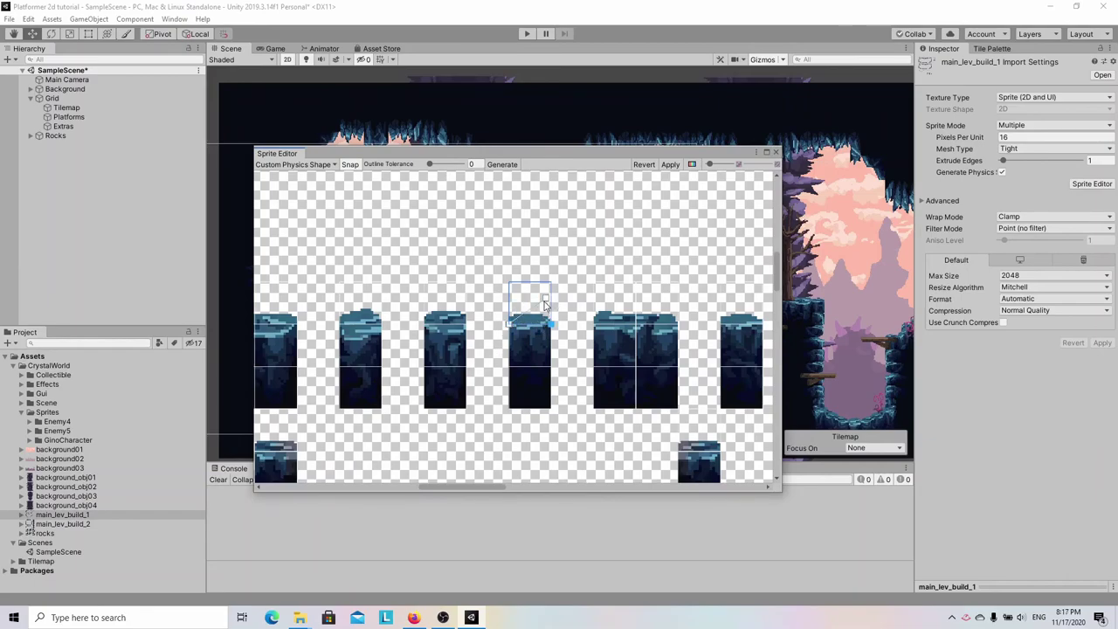
- Fit custom physics shapes to the remaining slope and column surface tiles of main_lev_build_1 and close the Sprite Editor
scroll(536, 329, up, 3)
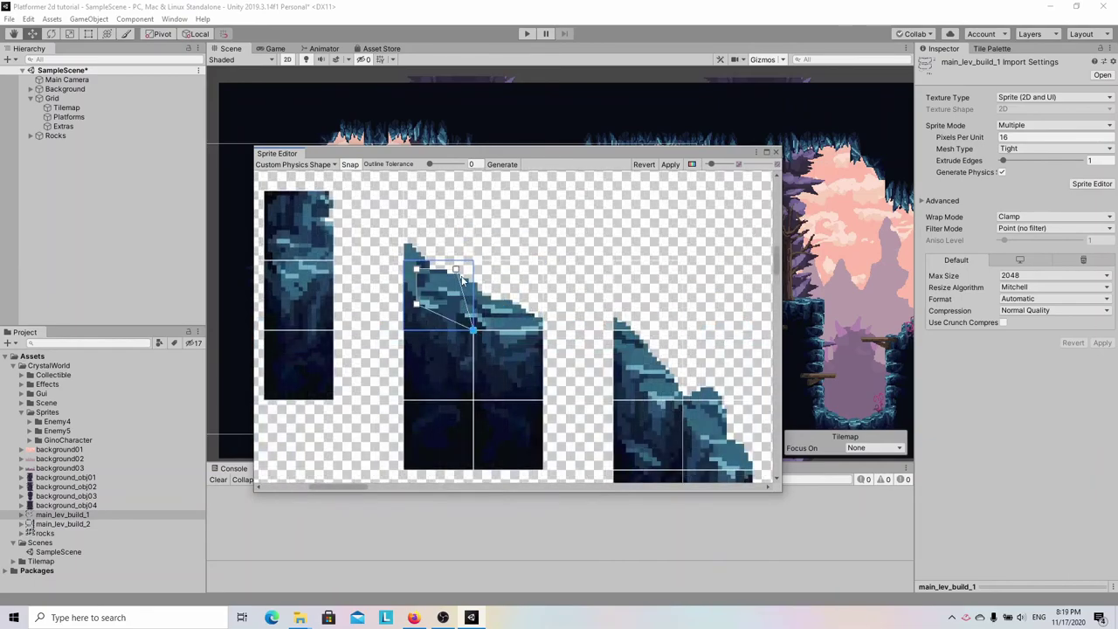
click(430, 249)
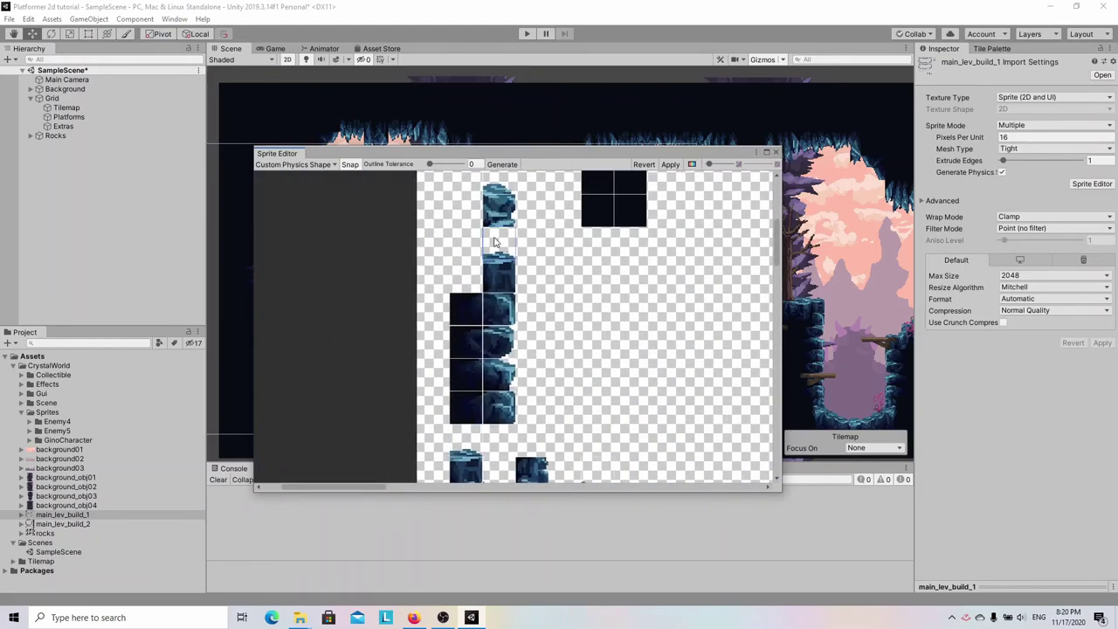
scroll(494, 242, up, 2)
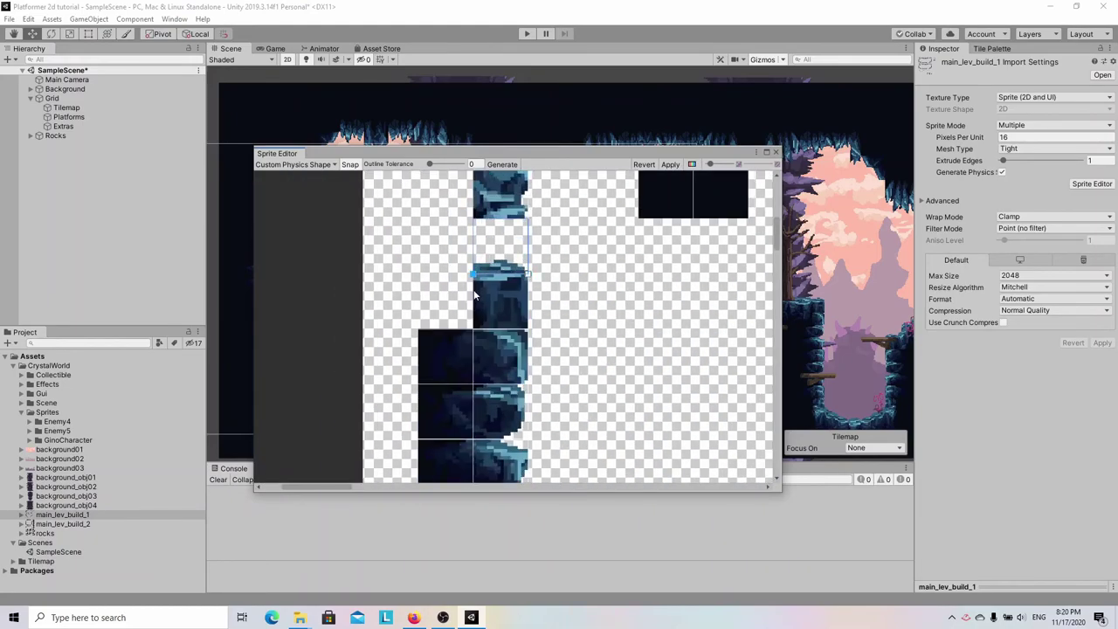
scroll(523, 275, up, 3)
scroll(525, 370, down, 6)
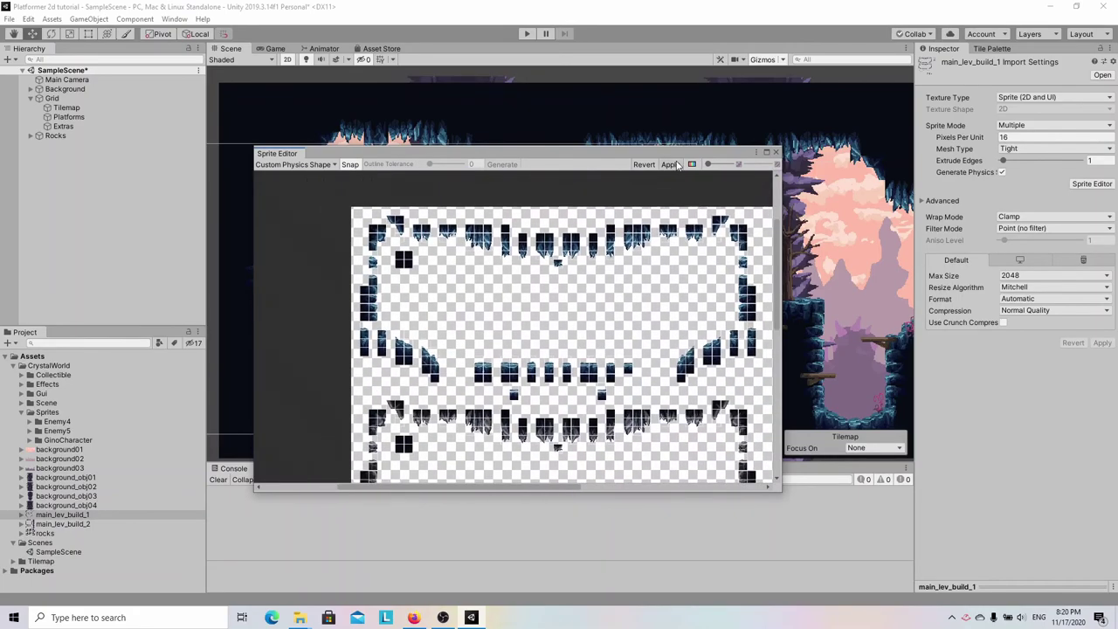
click(777, 153)
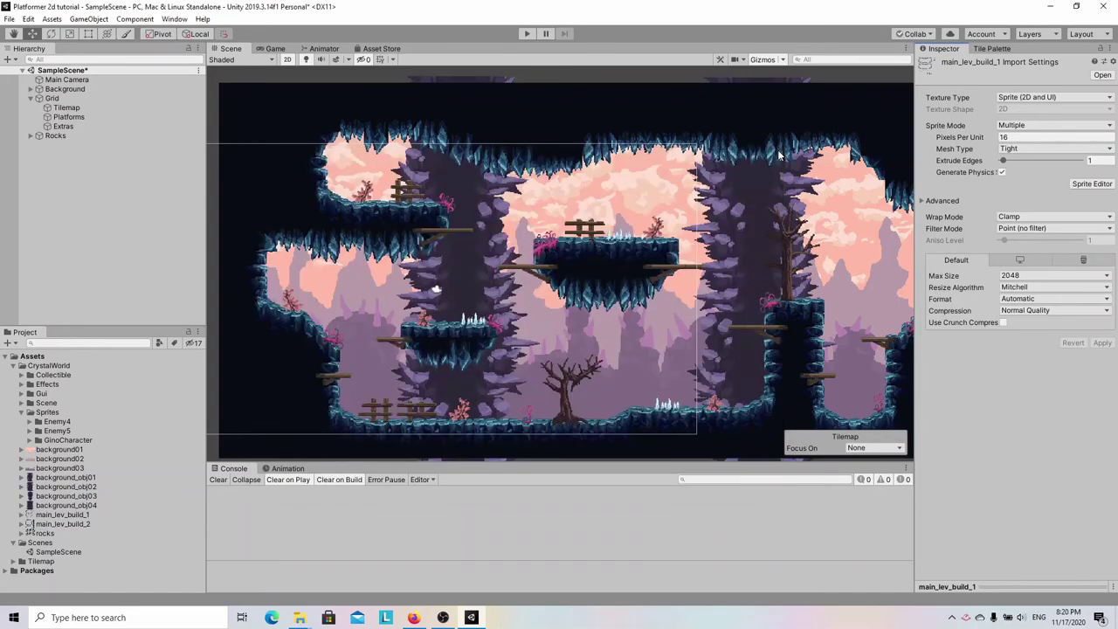
- Reset the Tilemap object's Tilemap Collider 2D and check its outline along the ground and floating islands
click(66, 108)
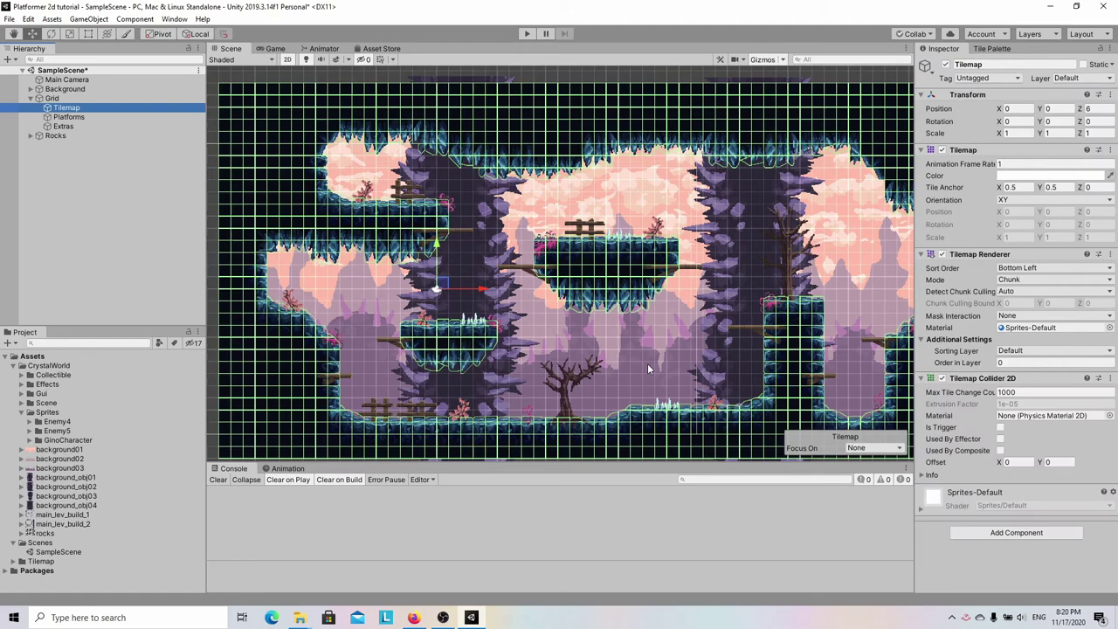
click(1109, 378)
click(1075, 392)
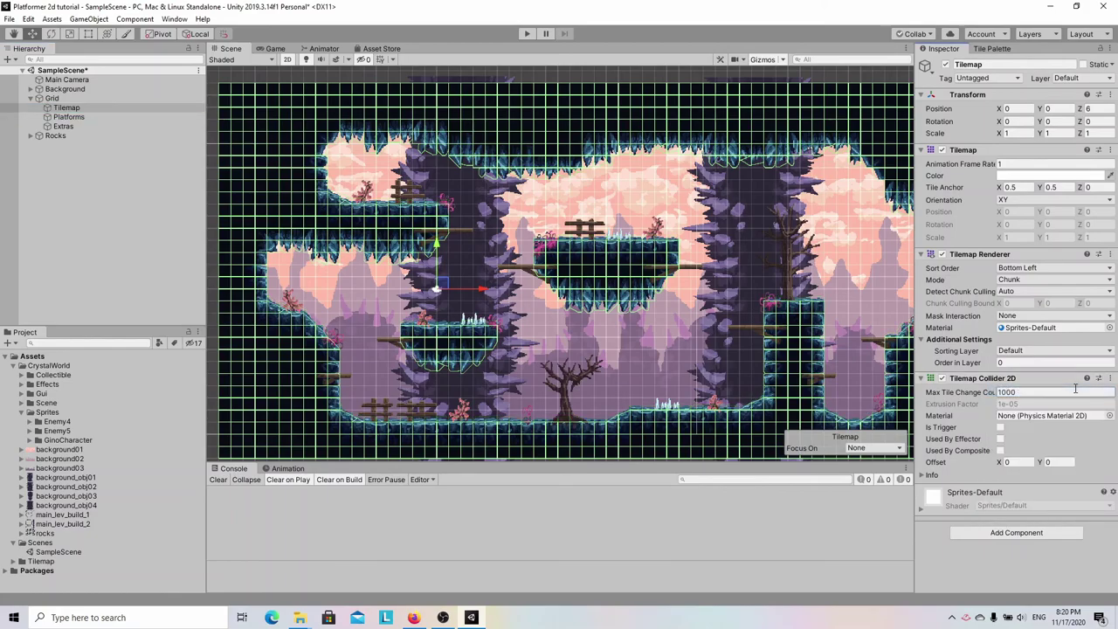
scroll(697, 424, up, 3)
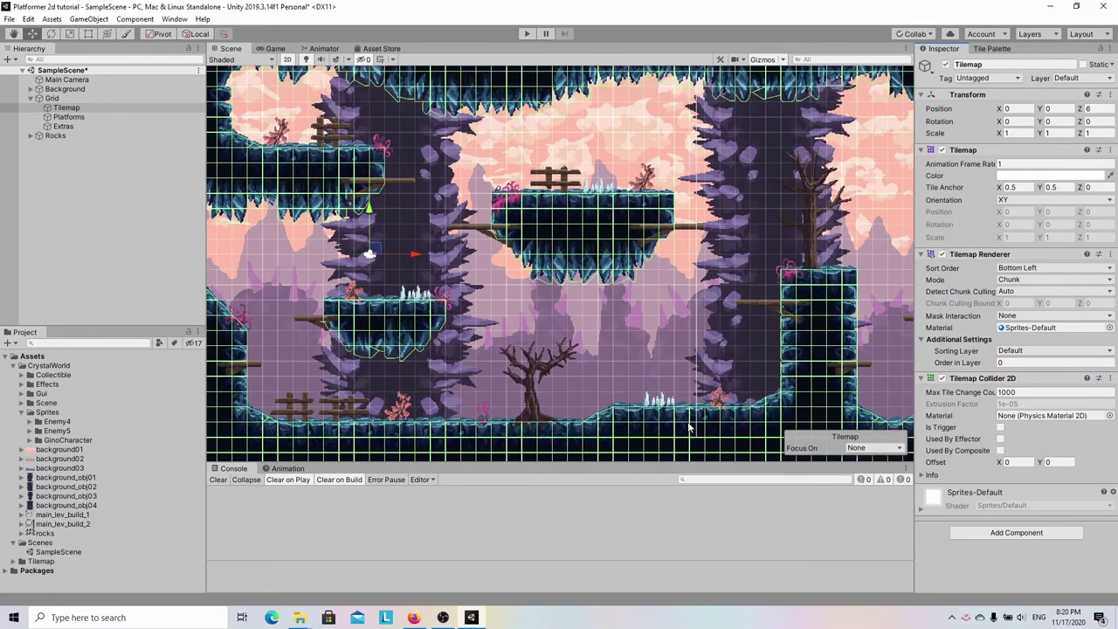
middle_drag(636, 406, 694, 330)
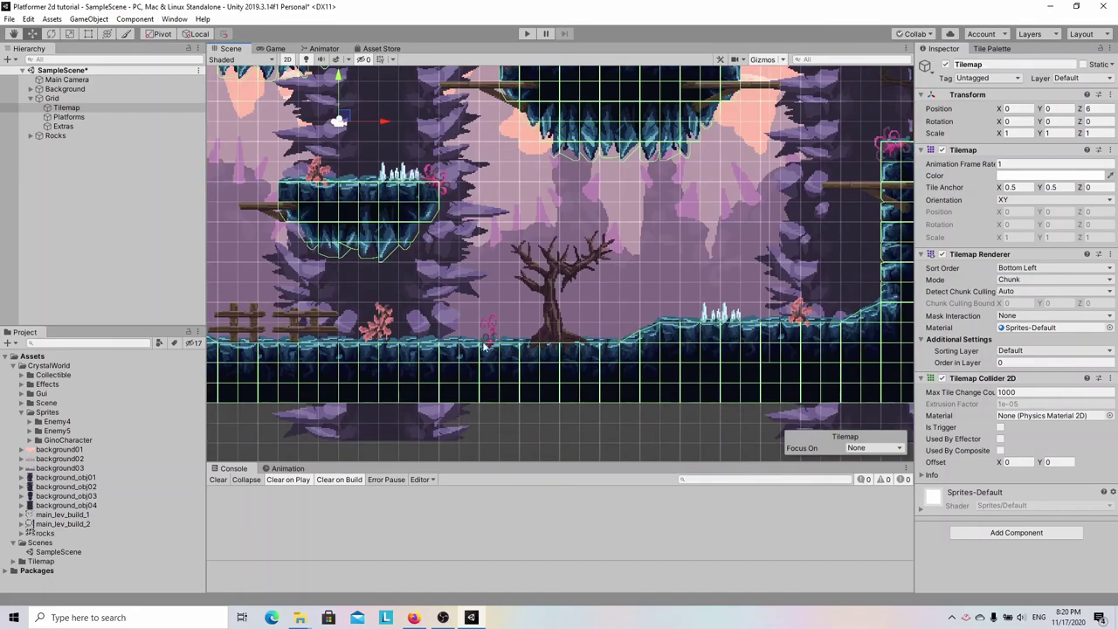
scroll(587, 349, down, 3)
middle_drag(619, 248, 632, 343)
- Add a Tilemap Collider 2D to the Platforms tilemap, check its outlines on the wooden platforms, and clear the selection
click(69, 116)
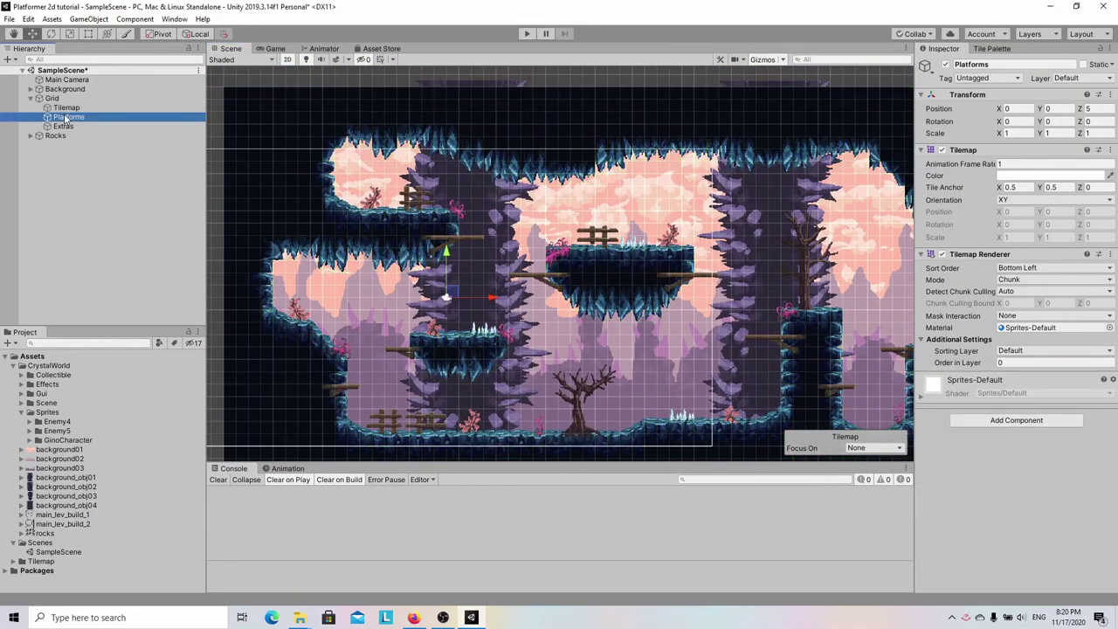
click(998, 420)
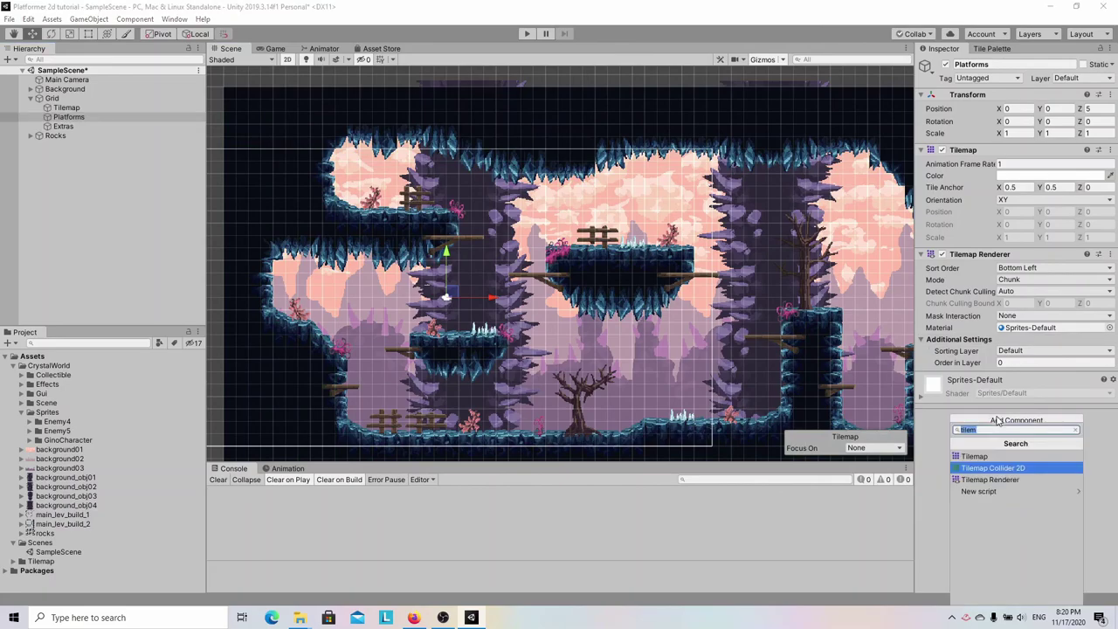
click(993, 468)
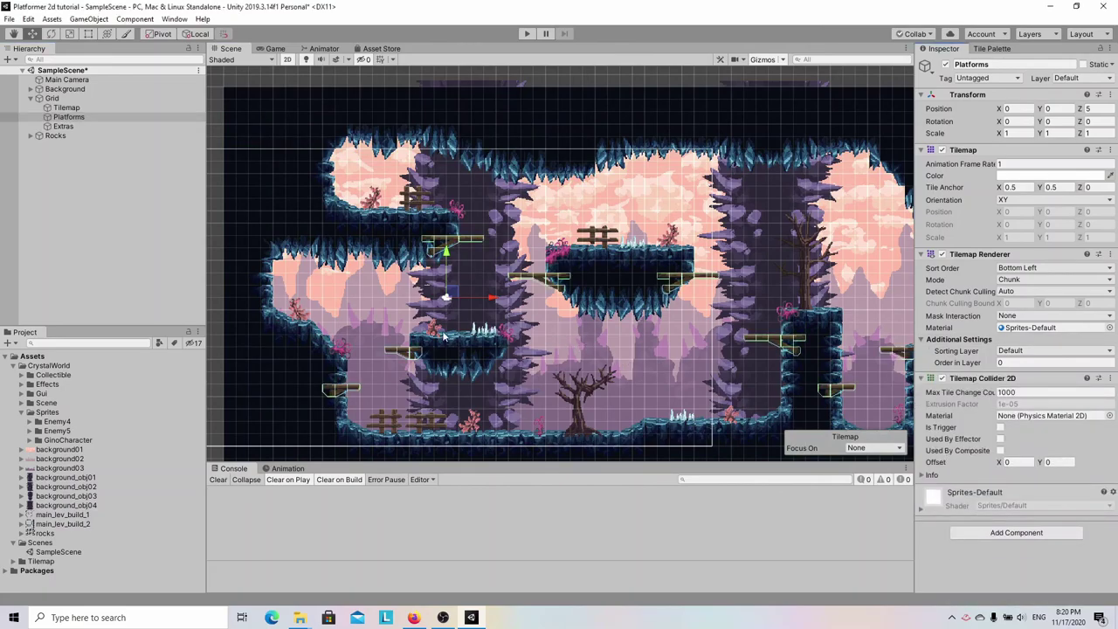
scroll(377, 364, up, 5)
middle_drag(791, 349, 655, 346)
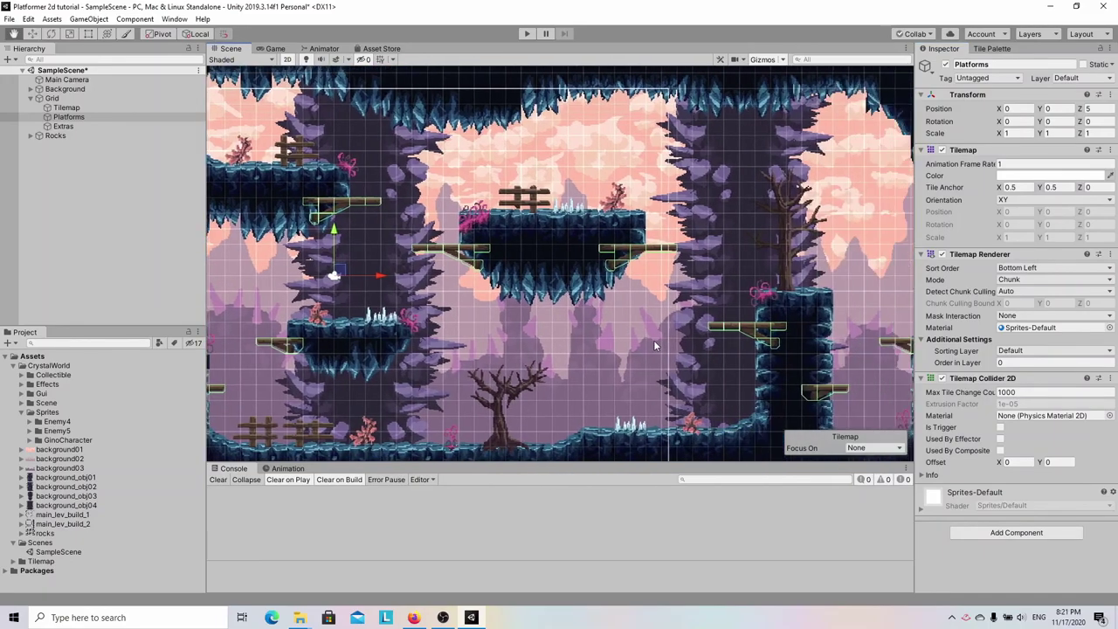
scroll(548, 344, down, 3)
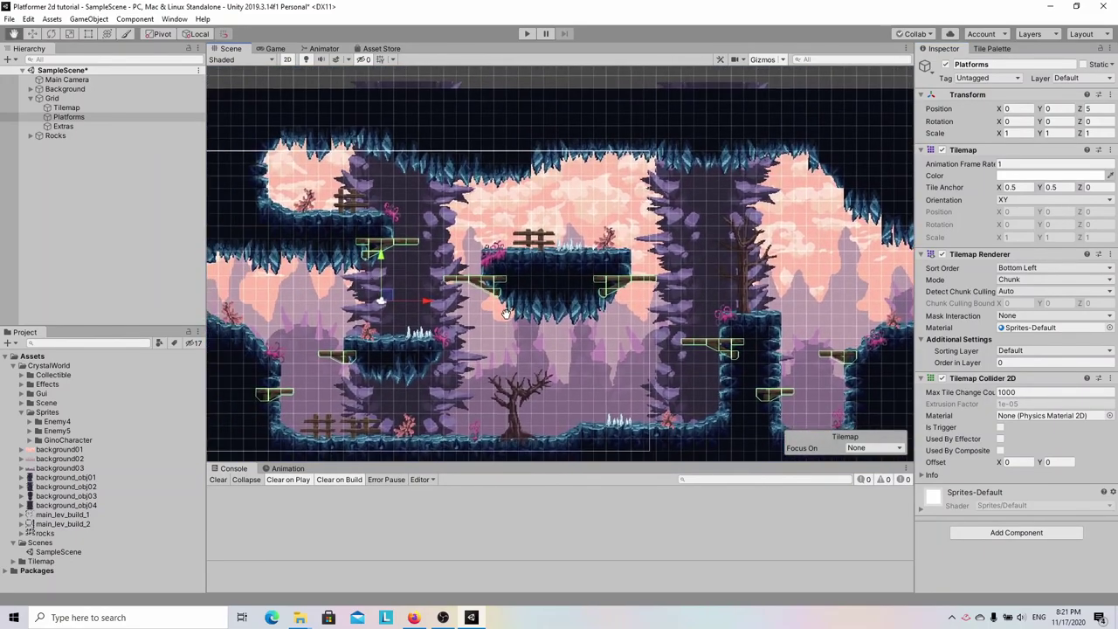
scroll(506, 313, down, 3)
click(95, 206)
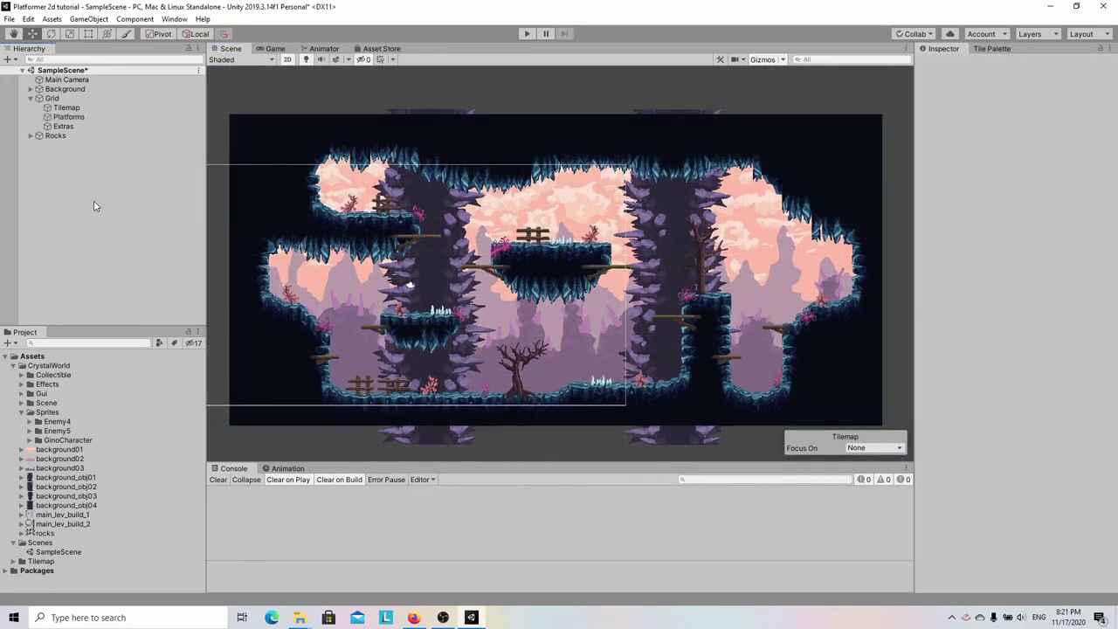